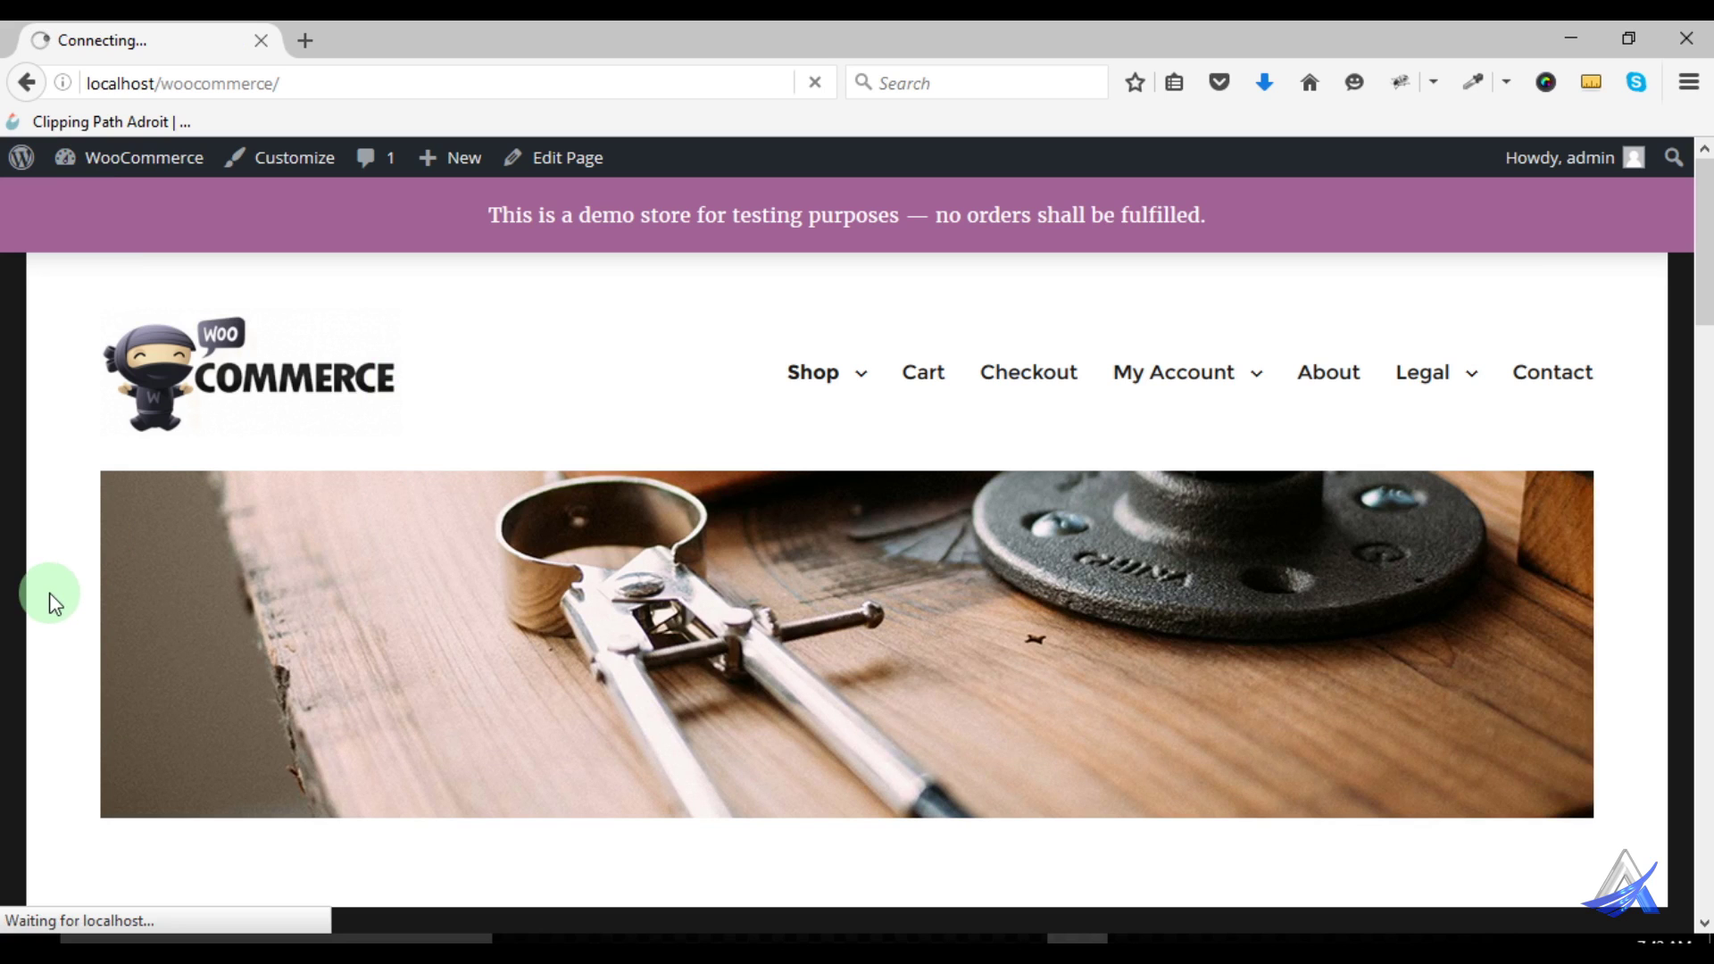
Go to WooCommerce Coupons and start a new coupon from the empty coupon list
mouse_move(116, 156)
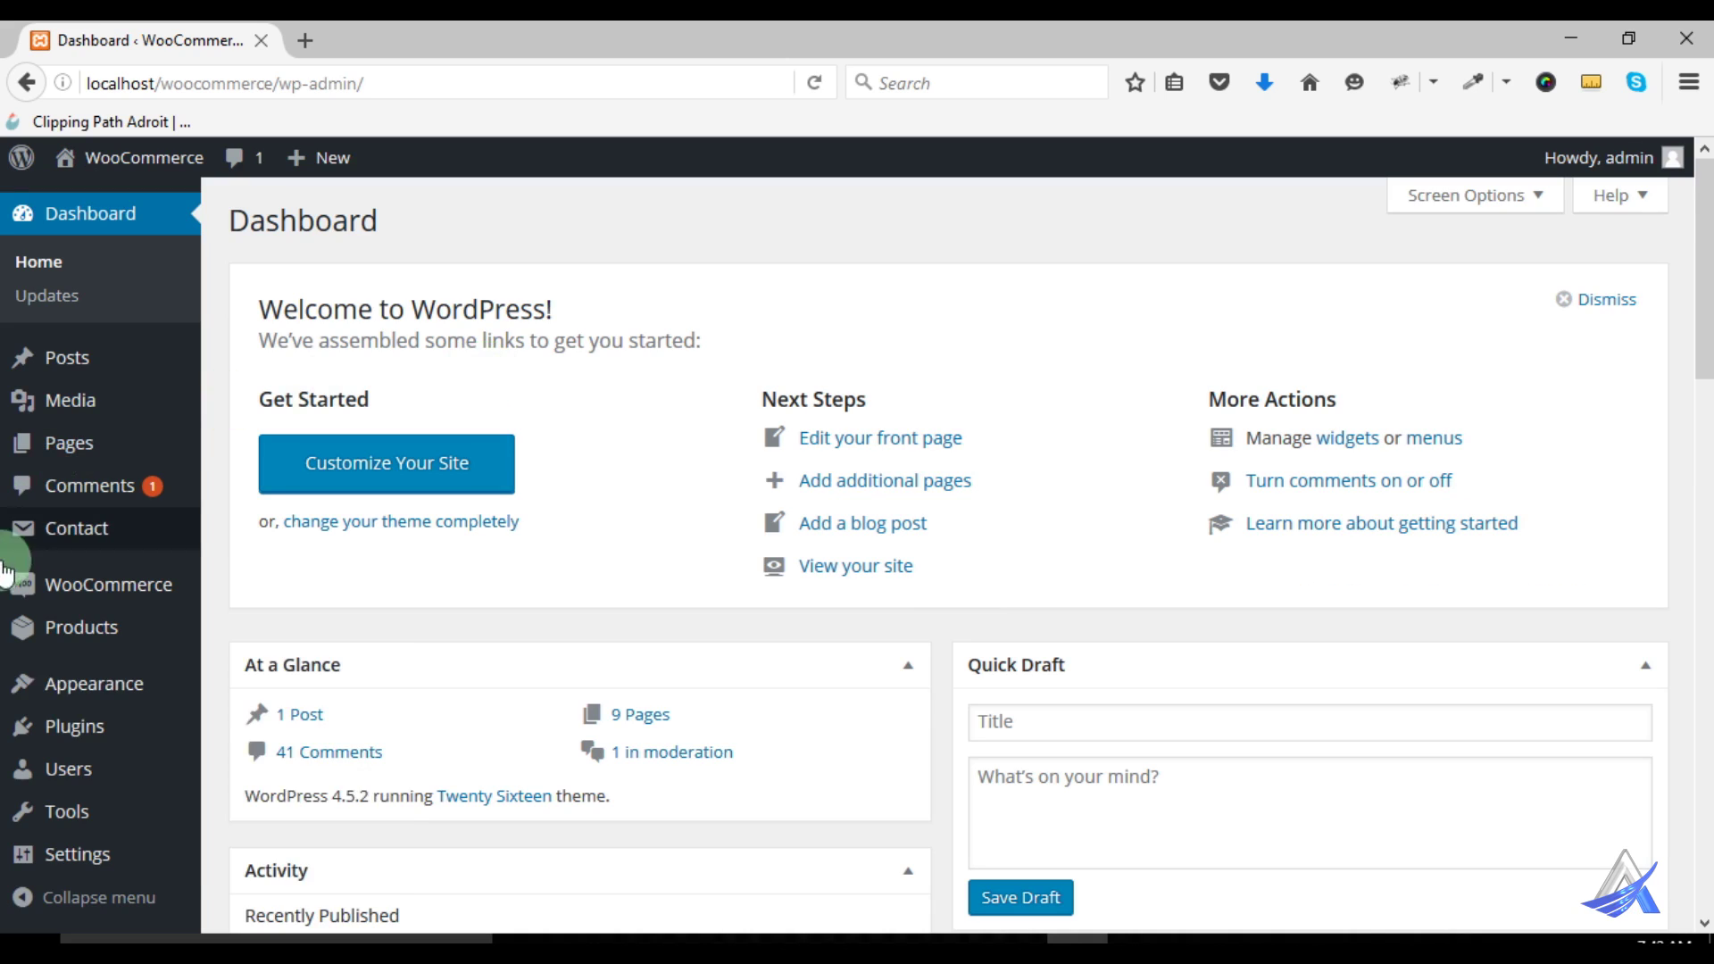
mouse_move(78, 700)
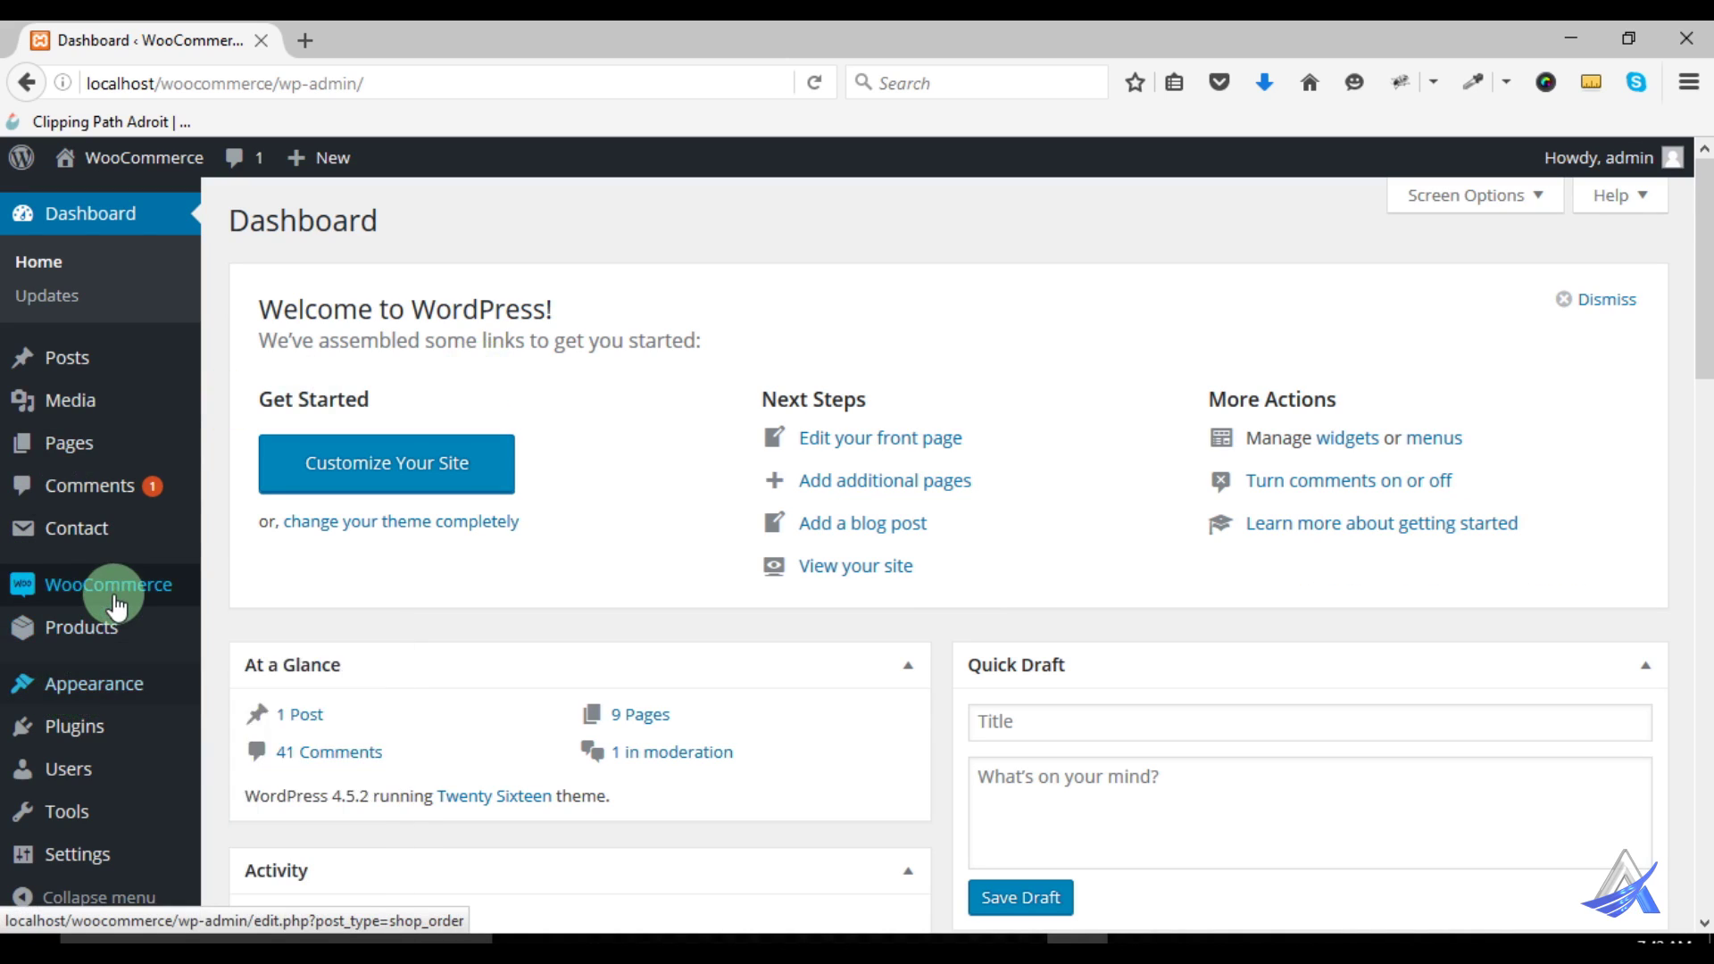
mouse_move(116, 605)
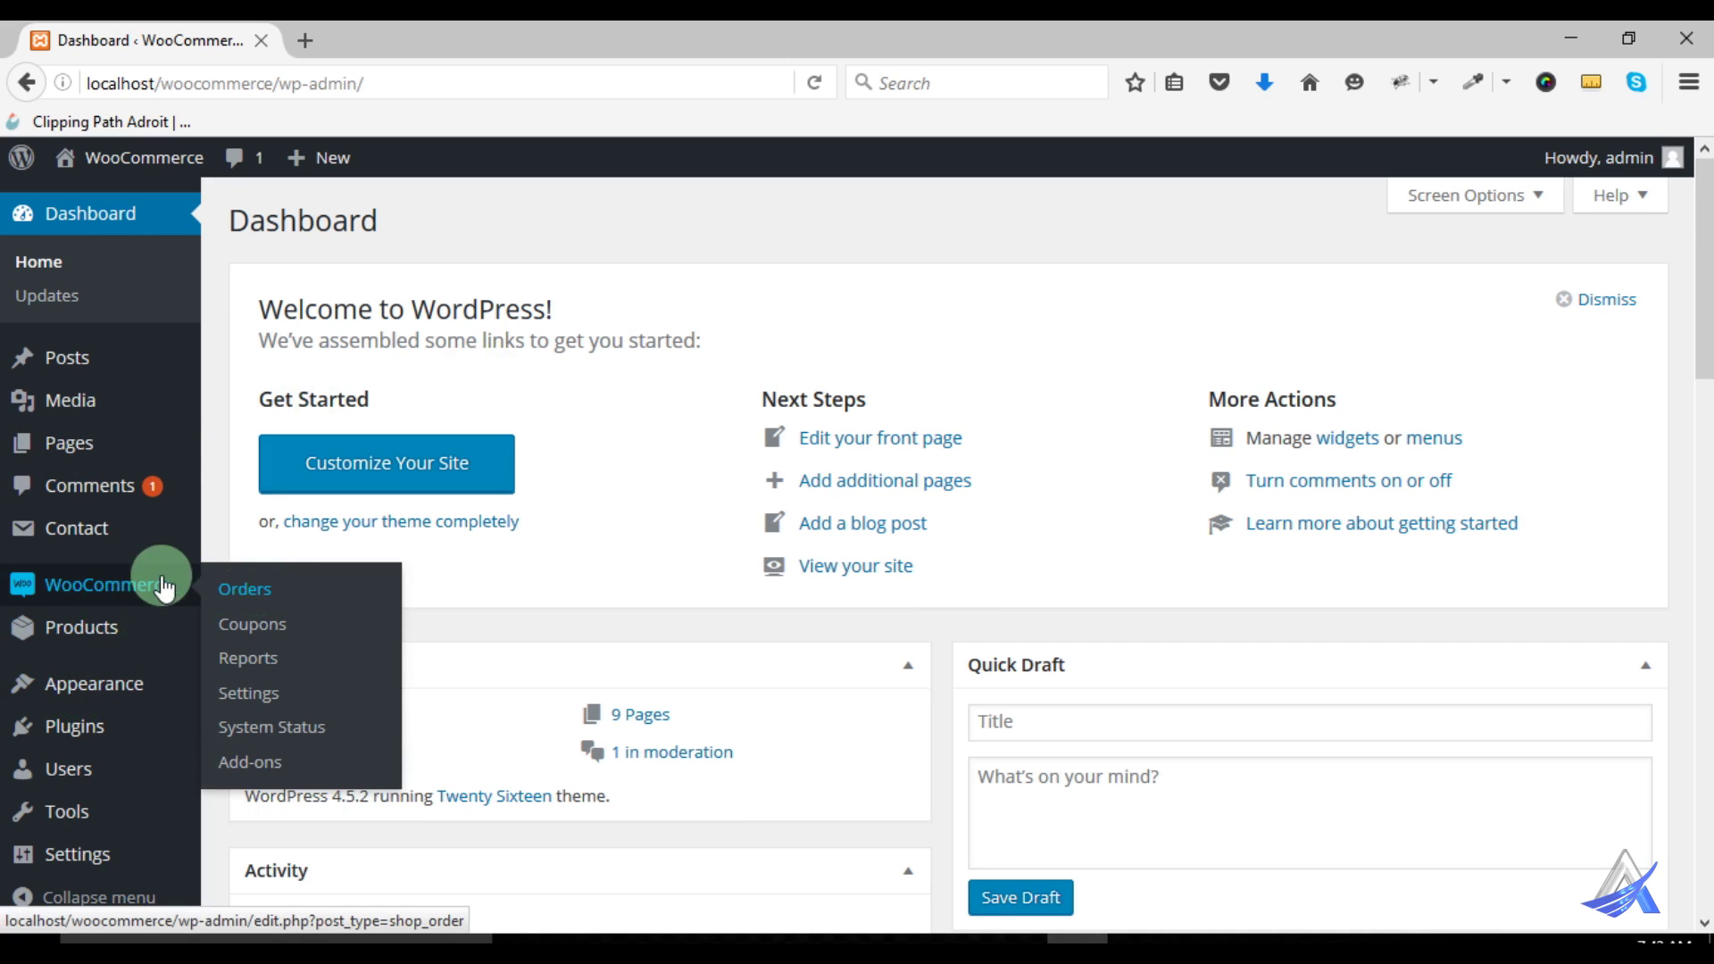
click(255, 629)
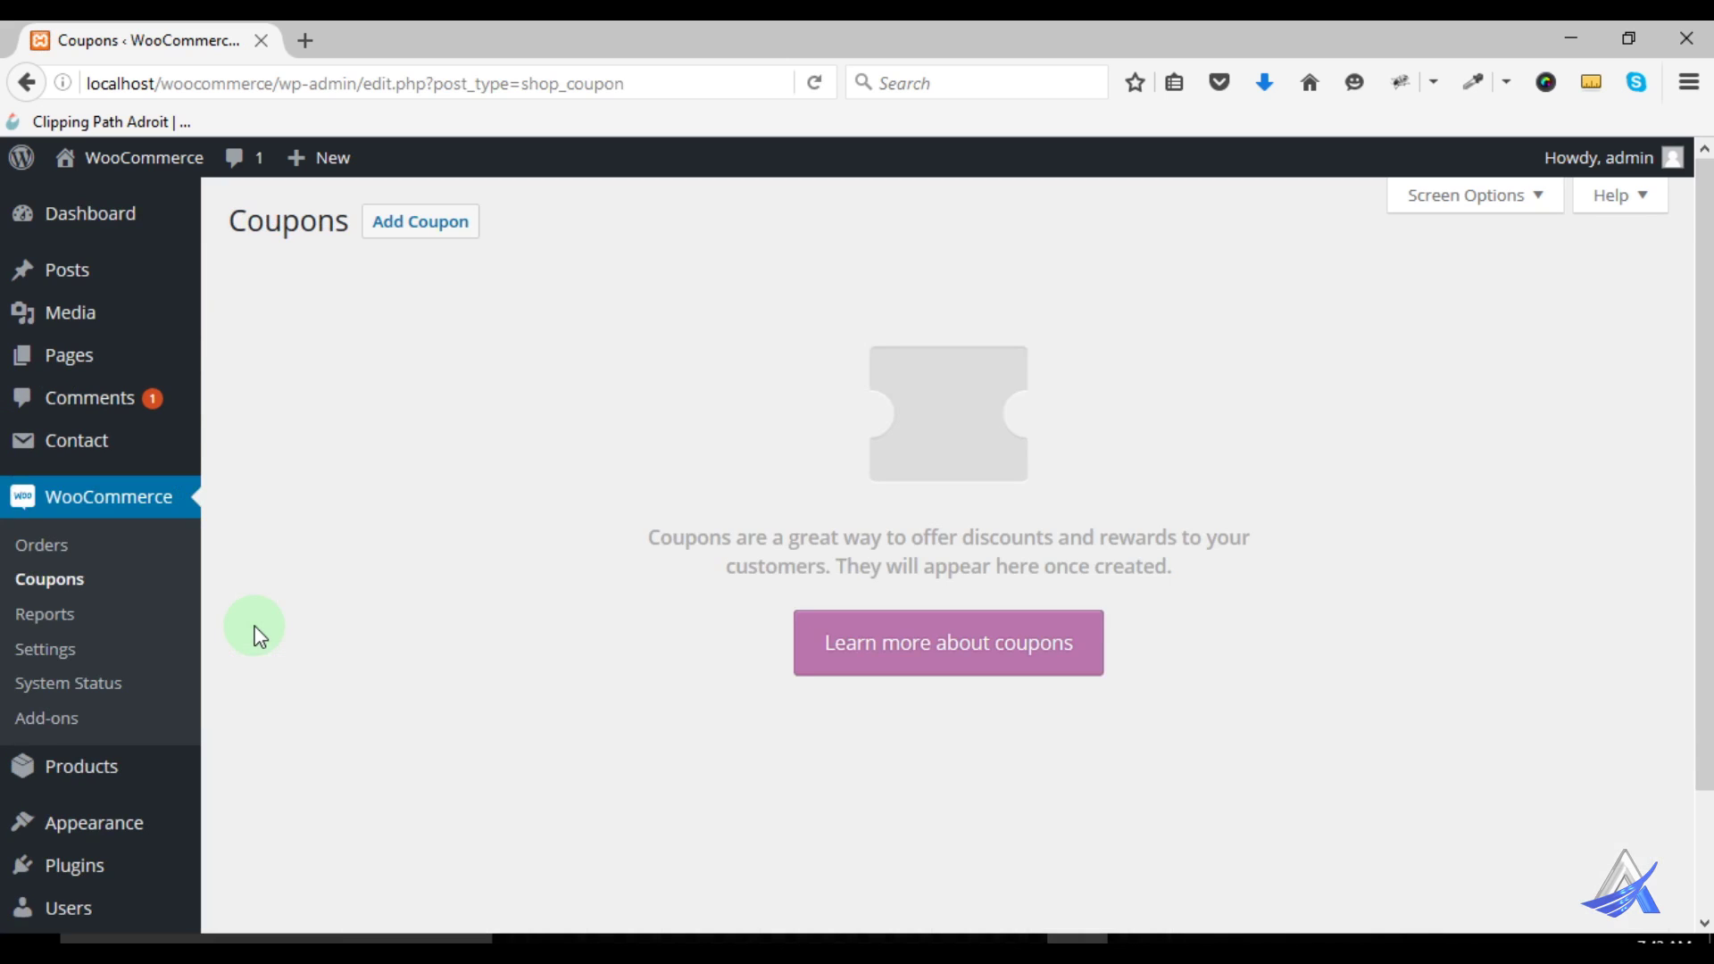
scroll(764, 589, down, 3)
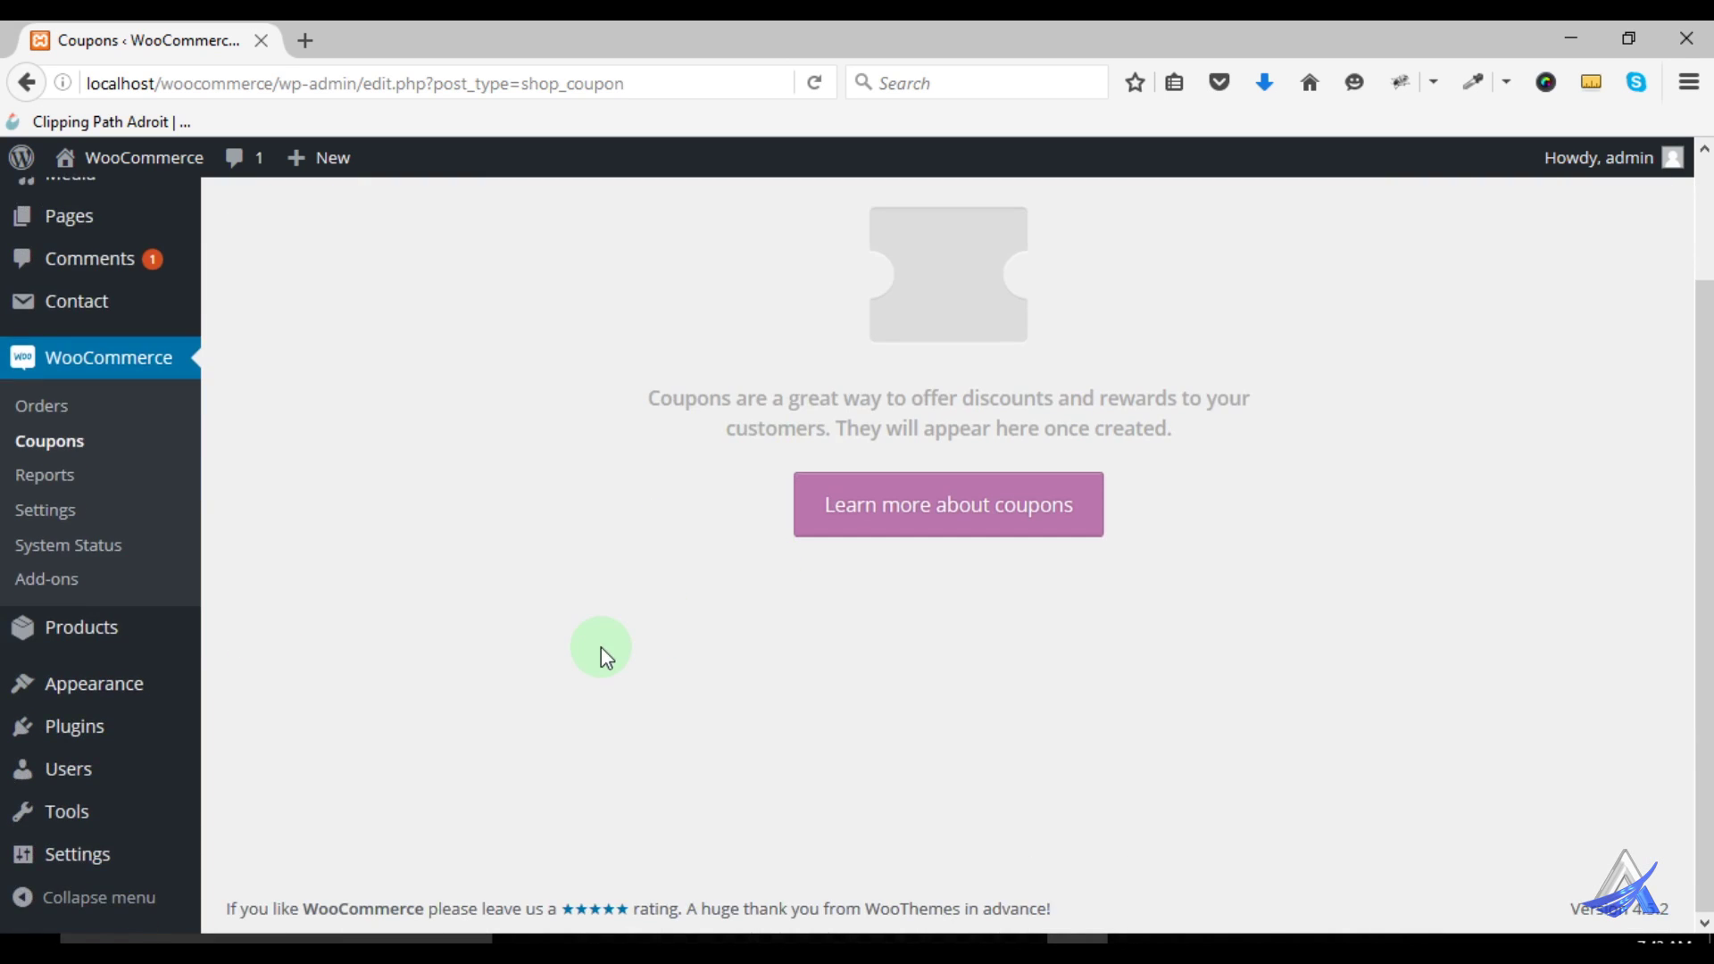
scroll(602, 647, up, 3)
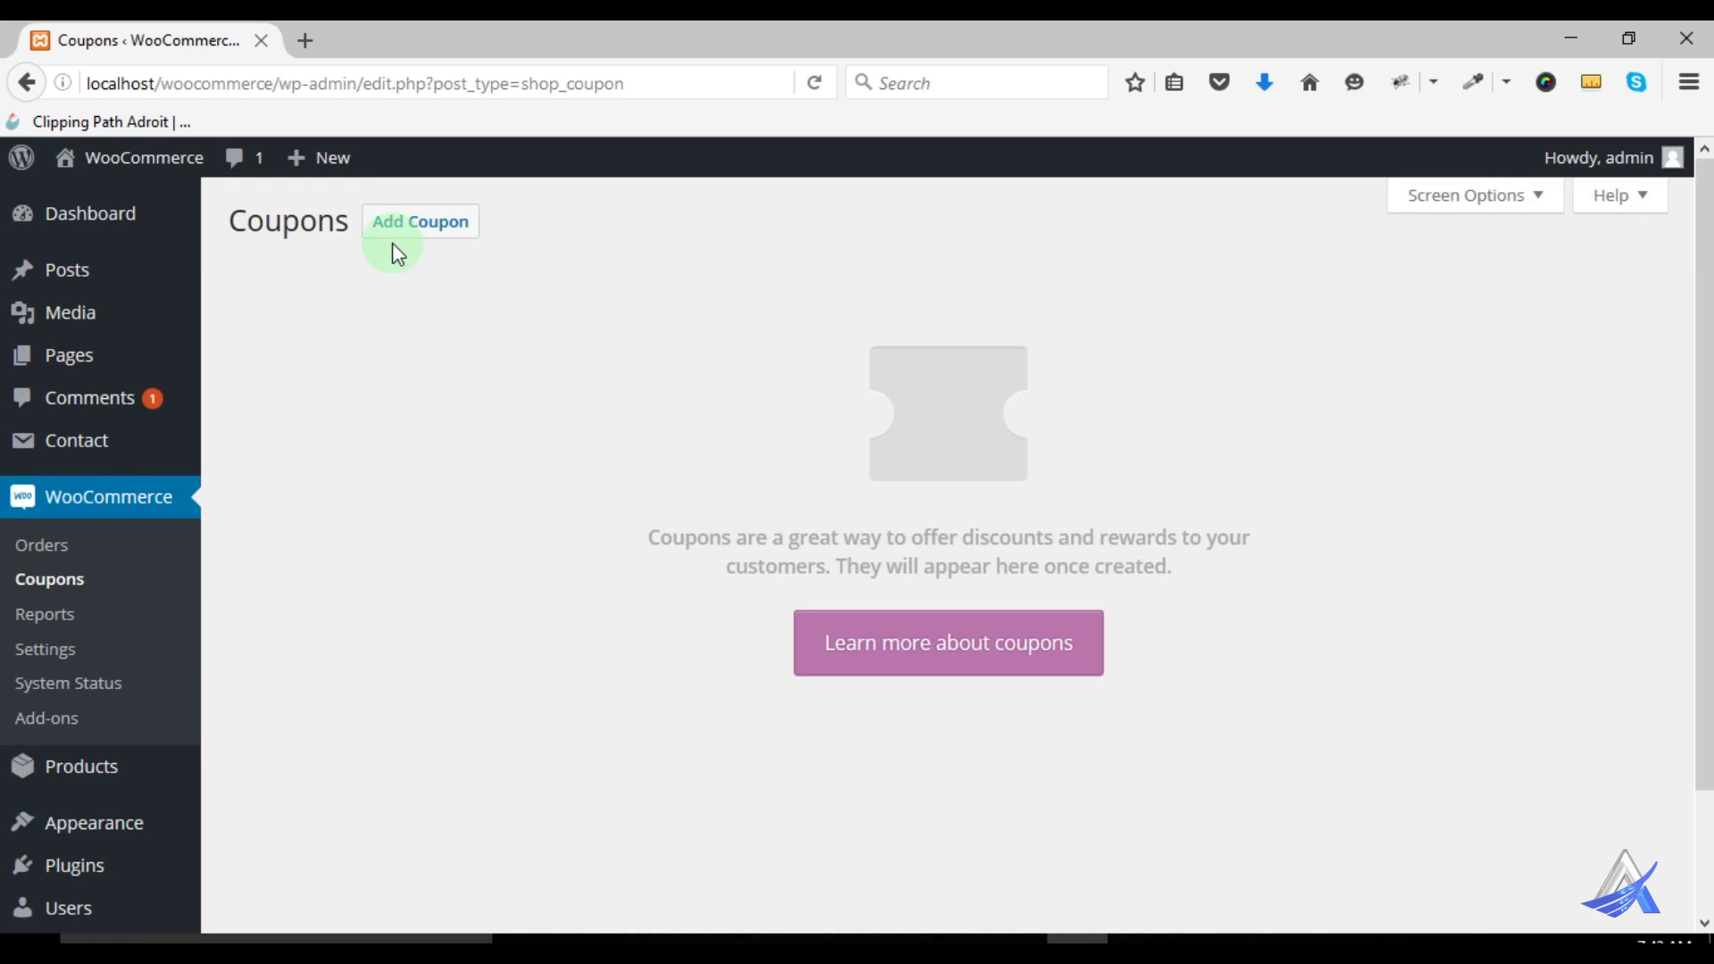
click(427, 240)
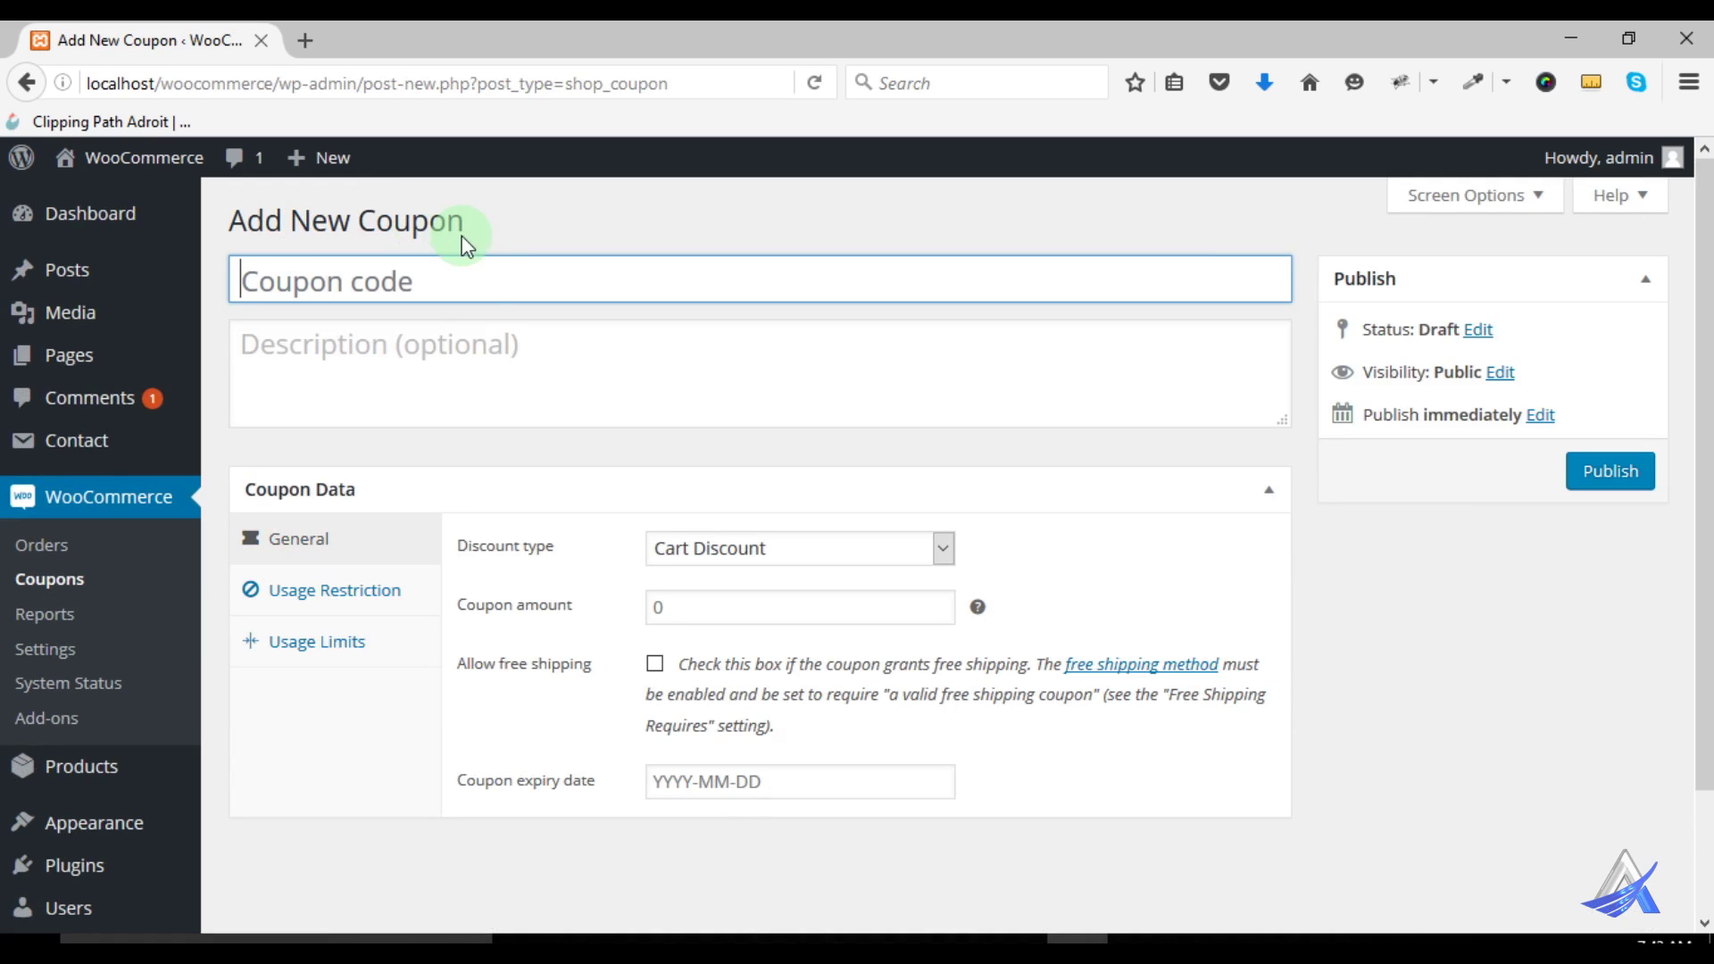
Enter coupon code A460 with the description 'Get 10% off!'
click(315, 284)
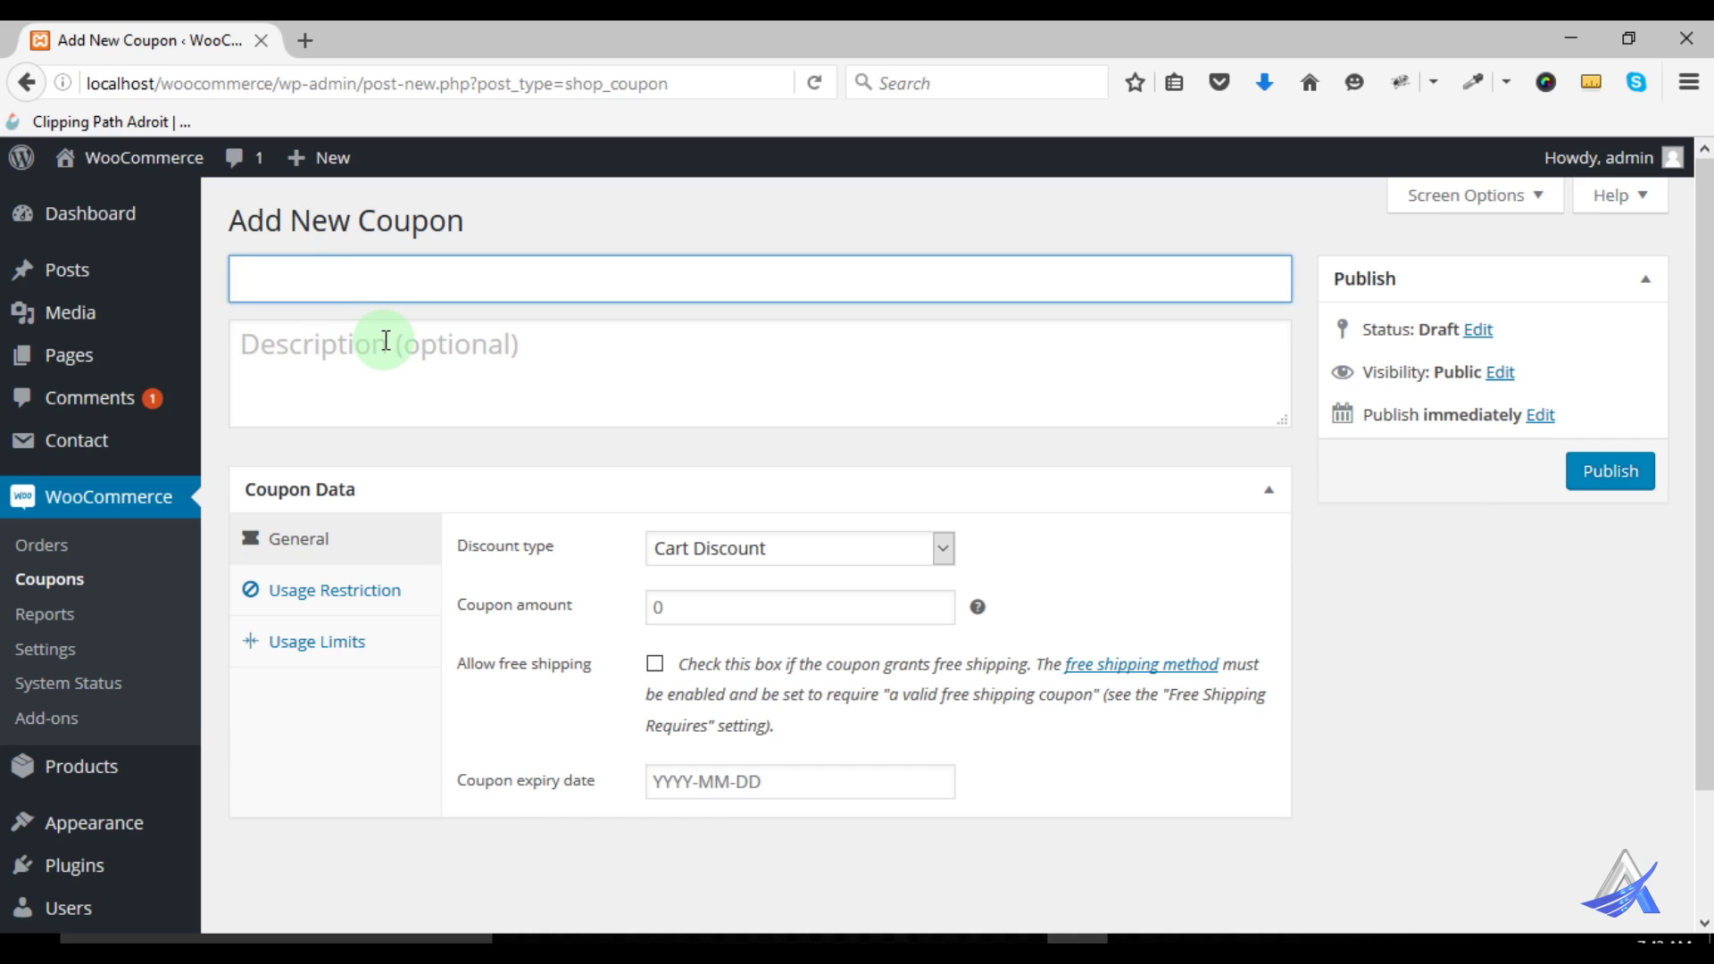
text(A460)
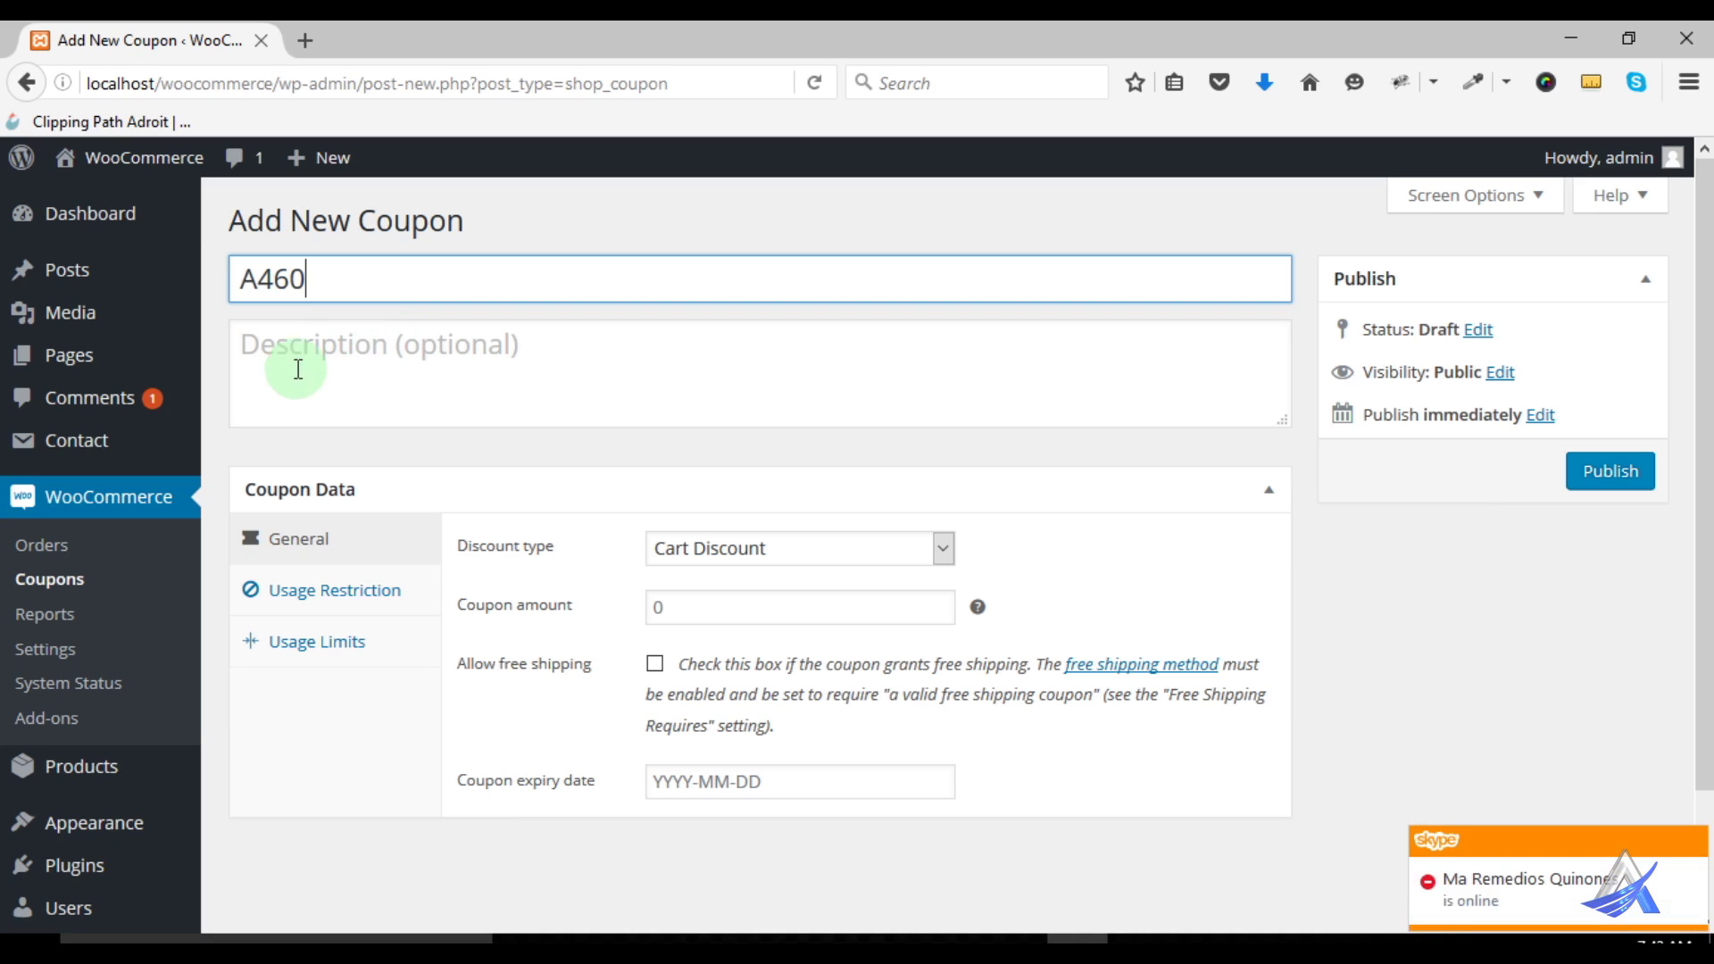
click(380, 382)
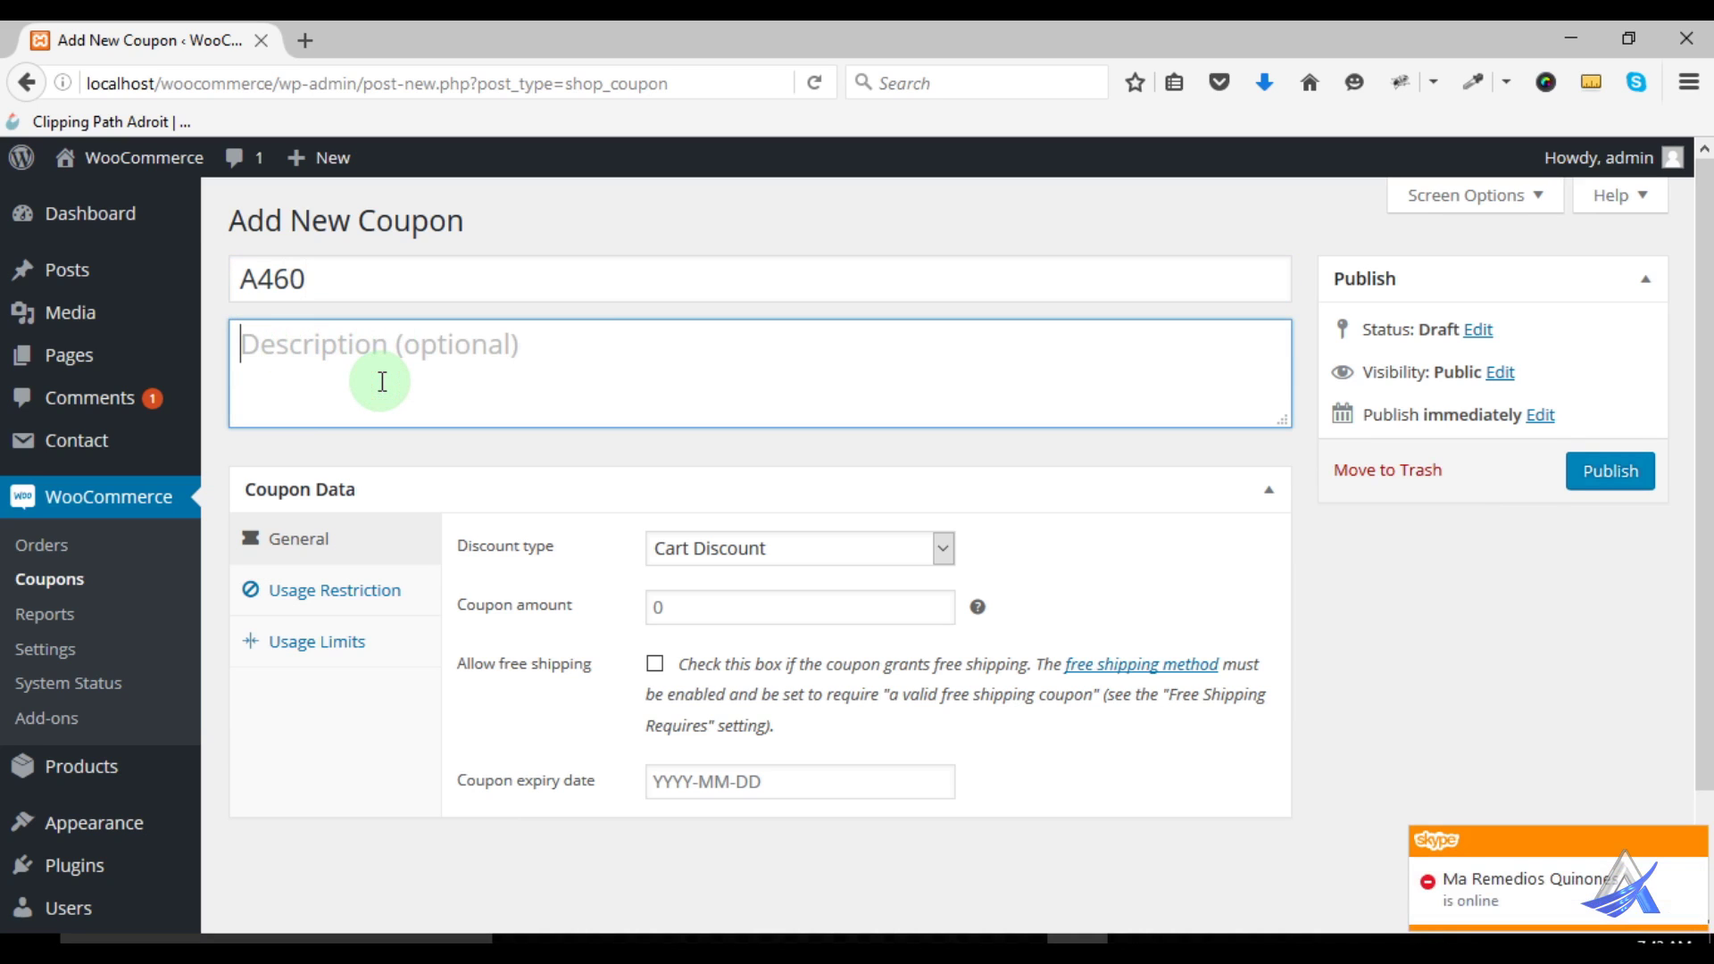
text(Get )
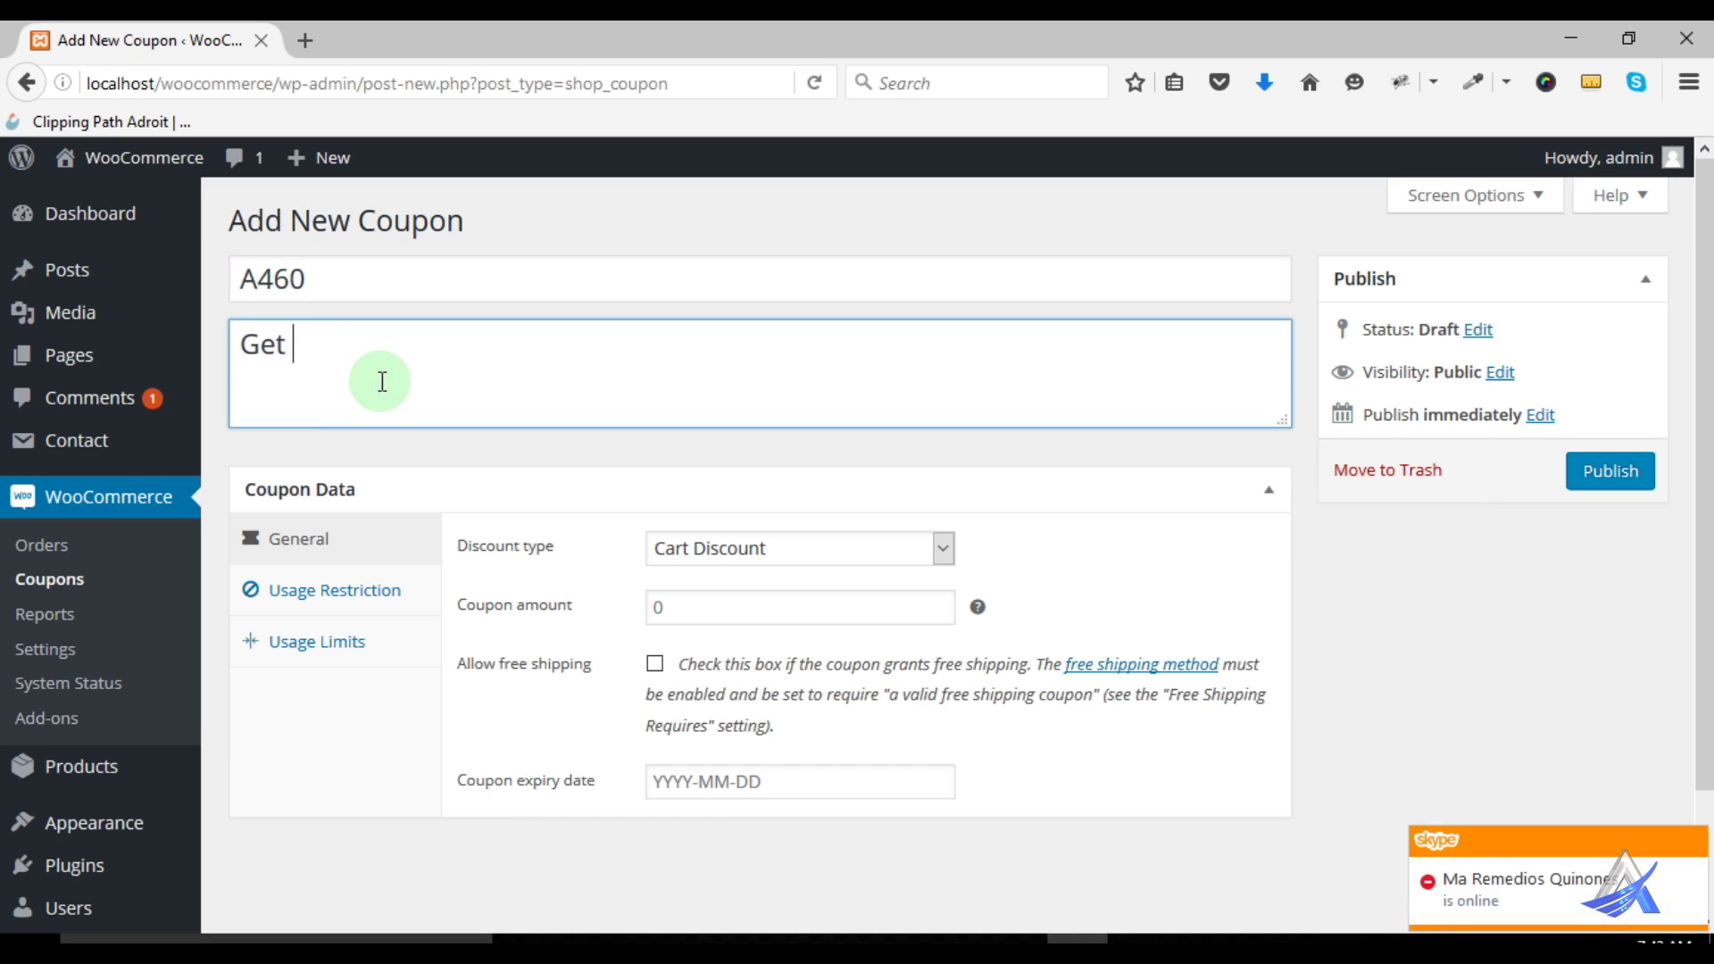
text(10% off!)
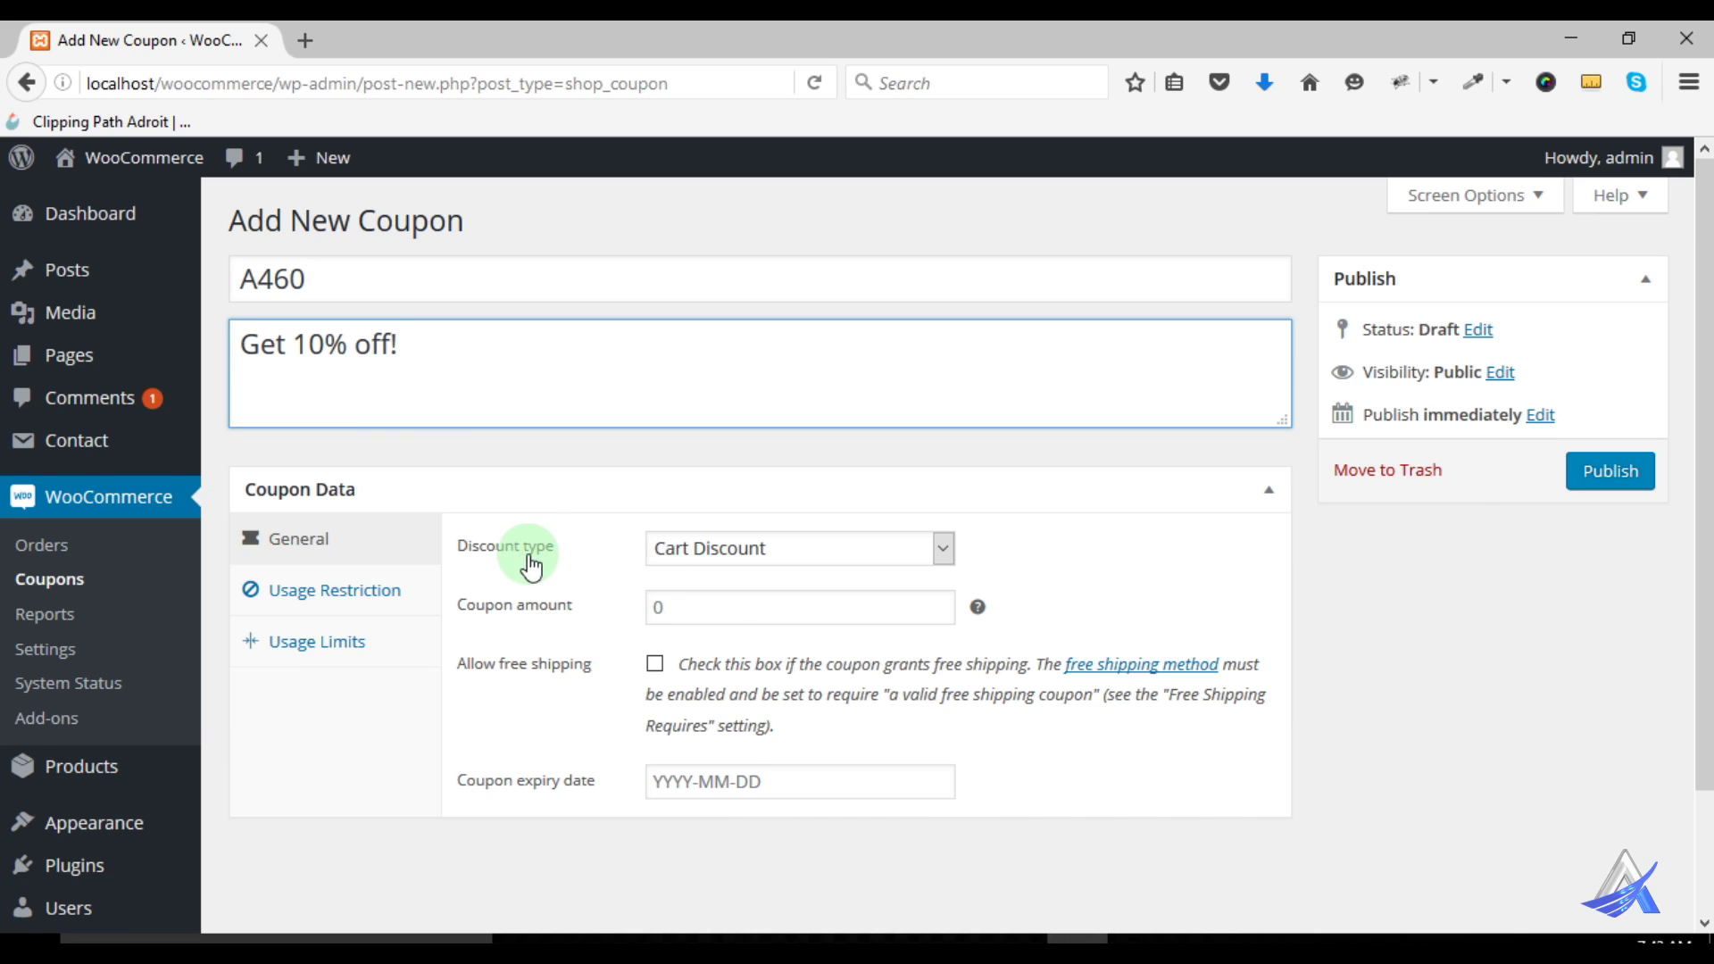
scroll(532, 567, down, 3)
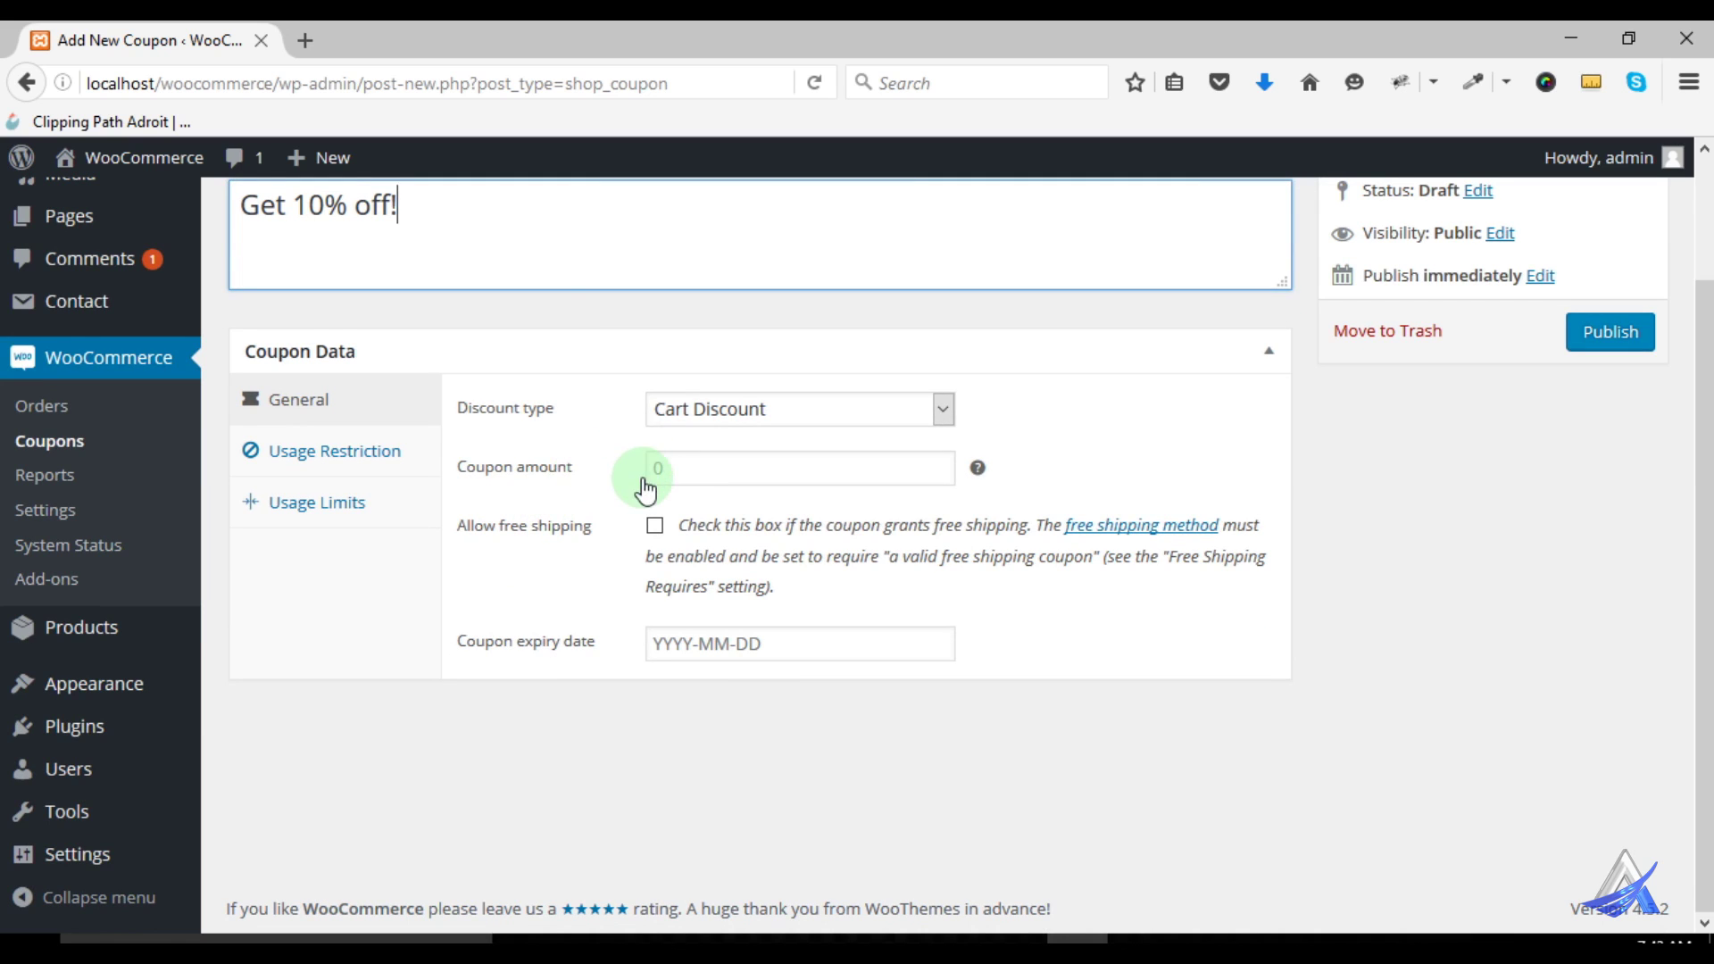
scroll(616, 509, up, 3)
scroll(601, 535, down, 3)
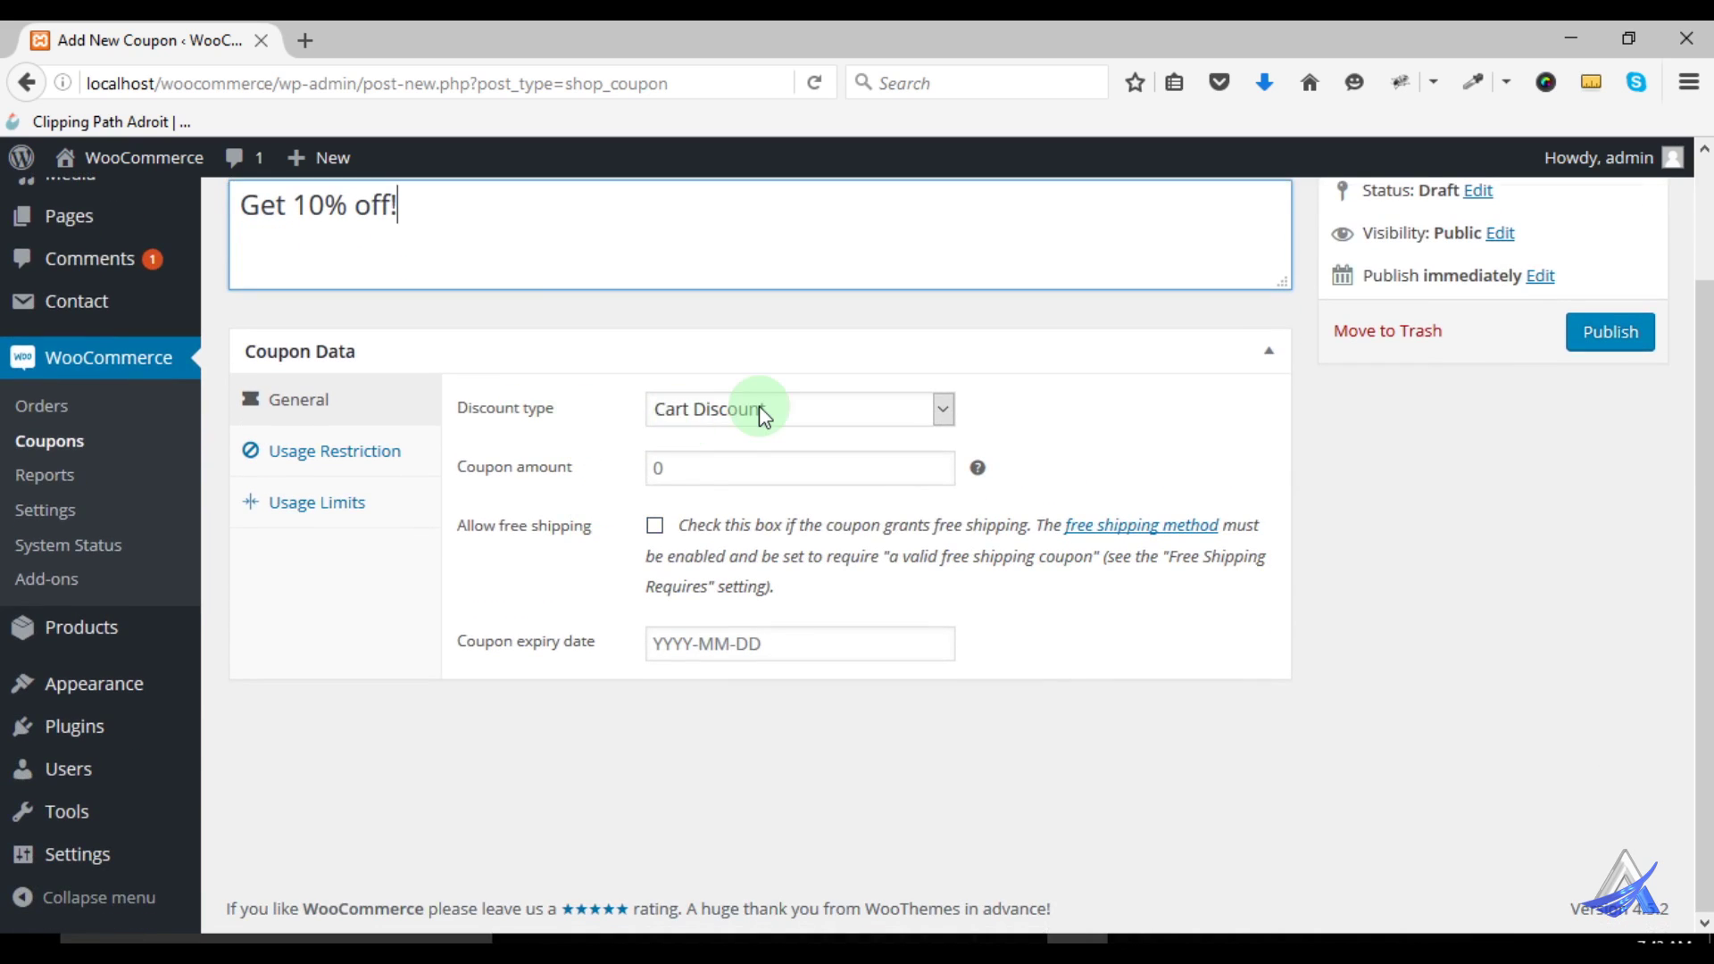
Set the discount type to Cart % Discount with a coupon amount of 10
click(761, 410)
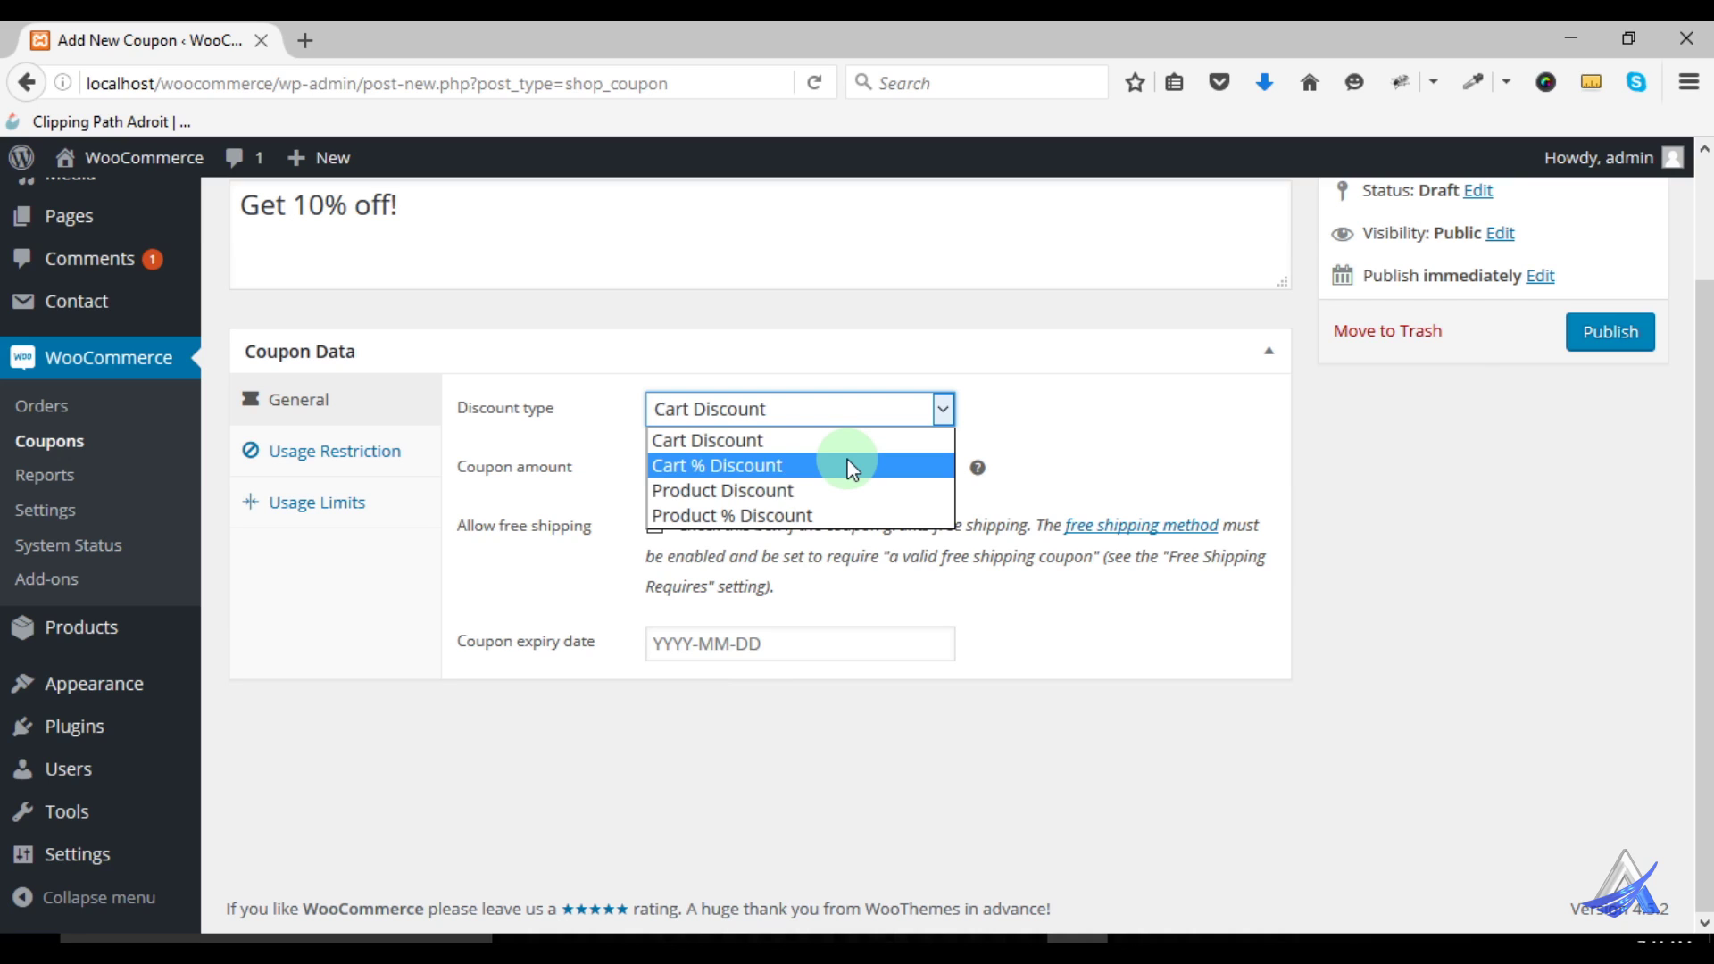
click(727, 466)
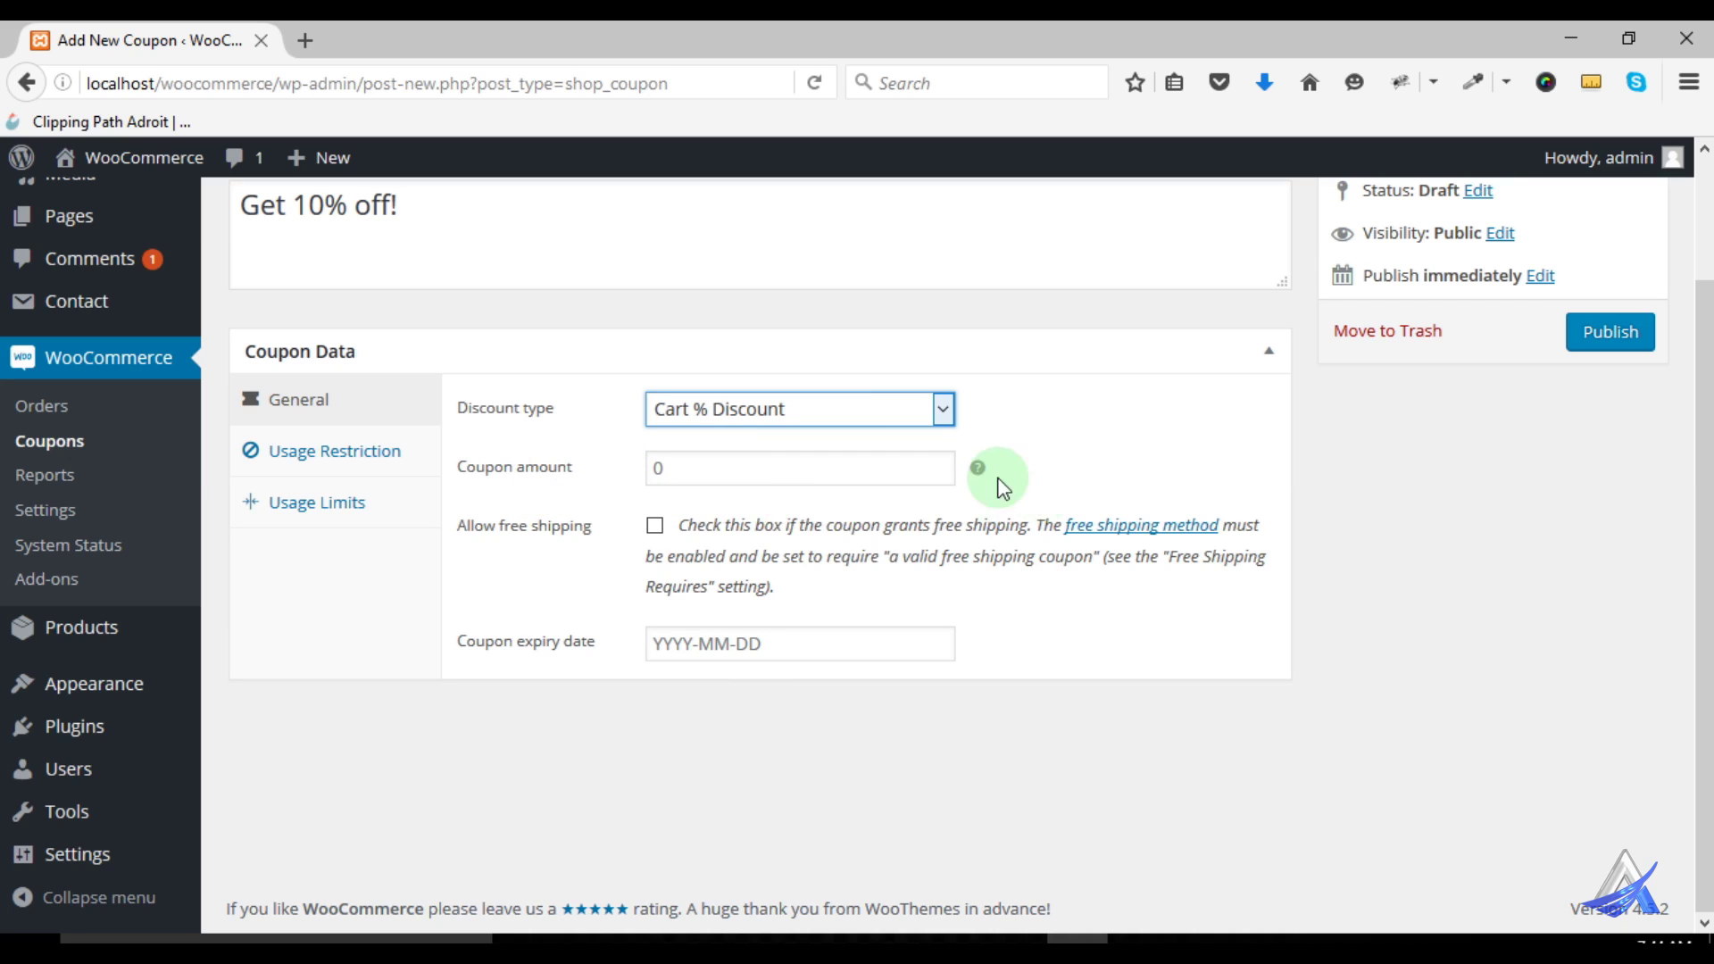
mouse_move(977, 473)
click(661, 475)
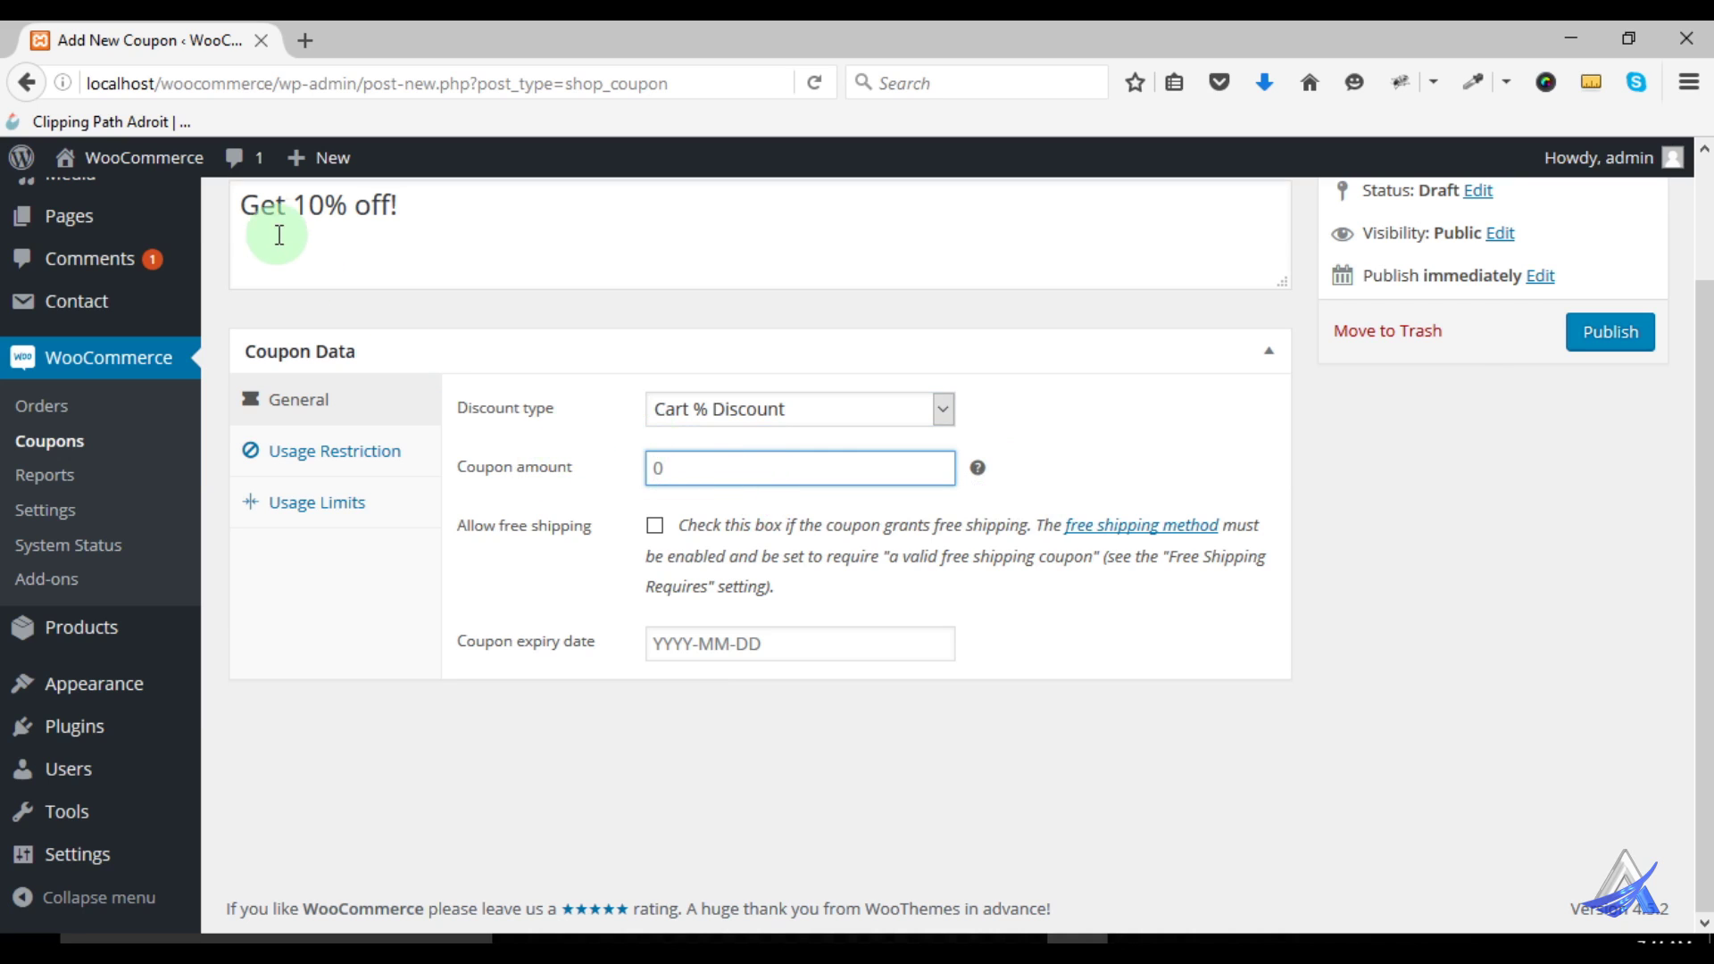
key(BackSpace)
text(10)
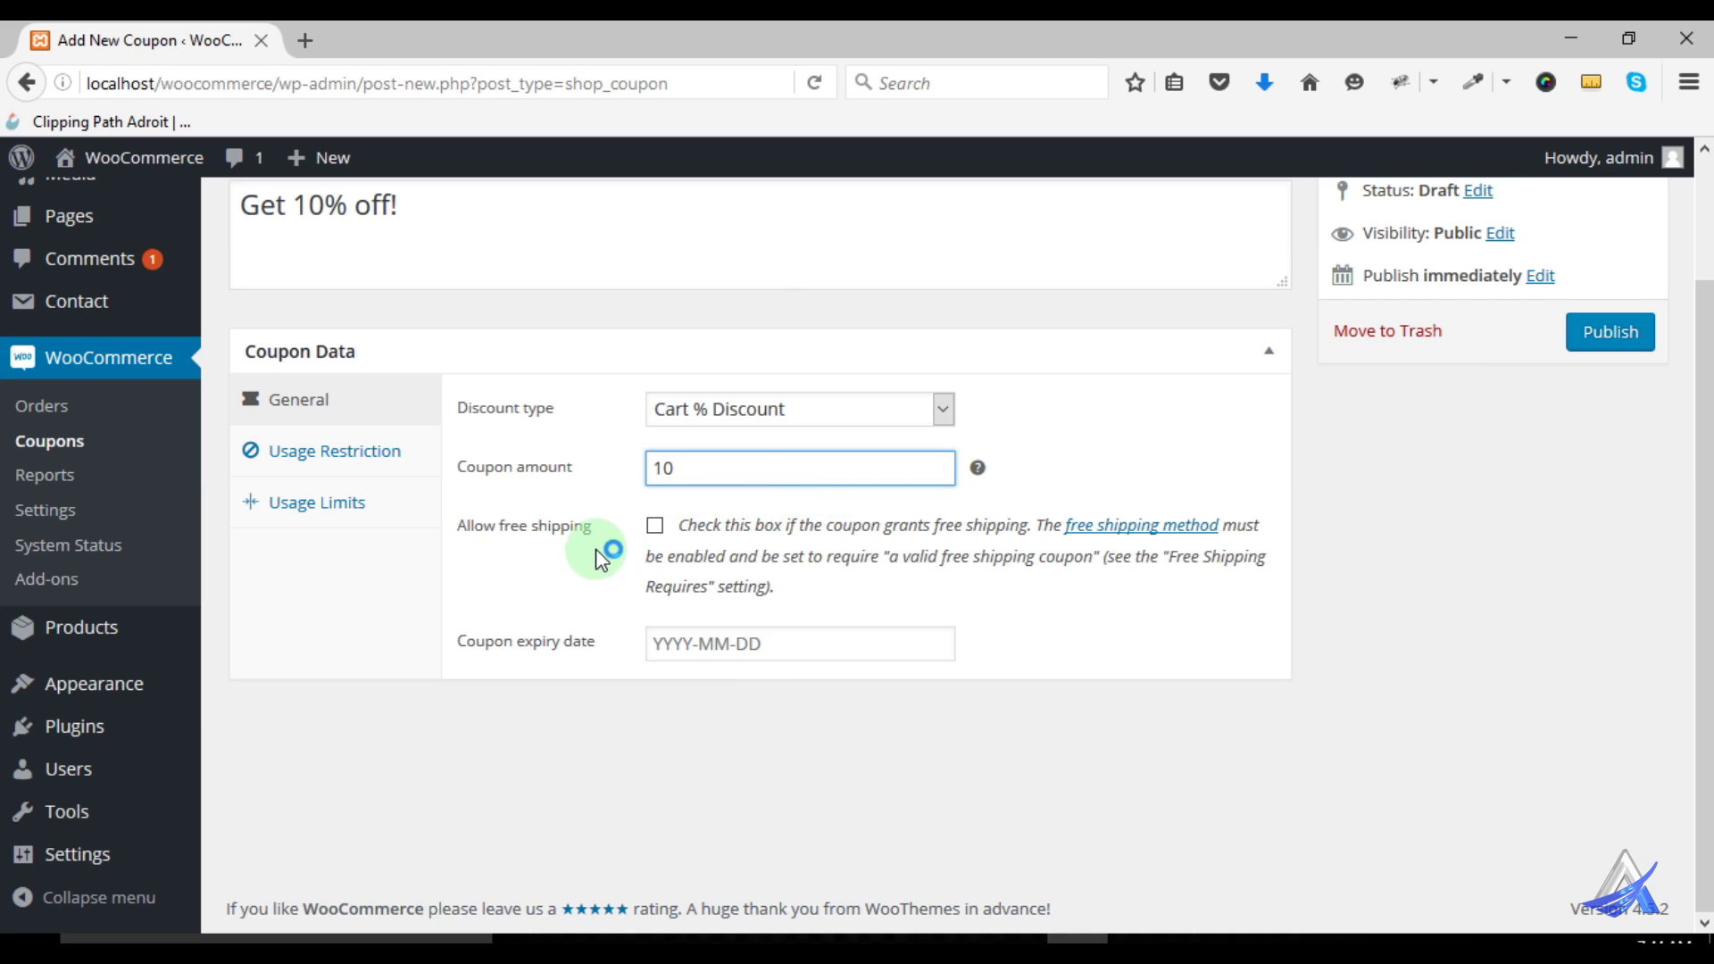
Open the free shipping method's settings in a new browser tab
scroll(580, 589, up, 3)
scroll(593, 612, down, 3)
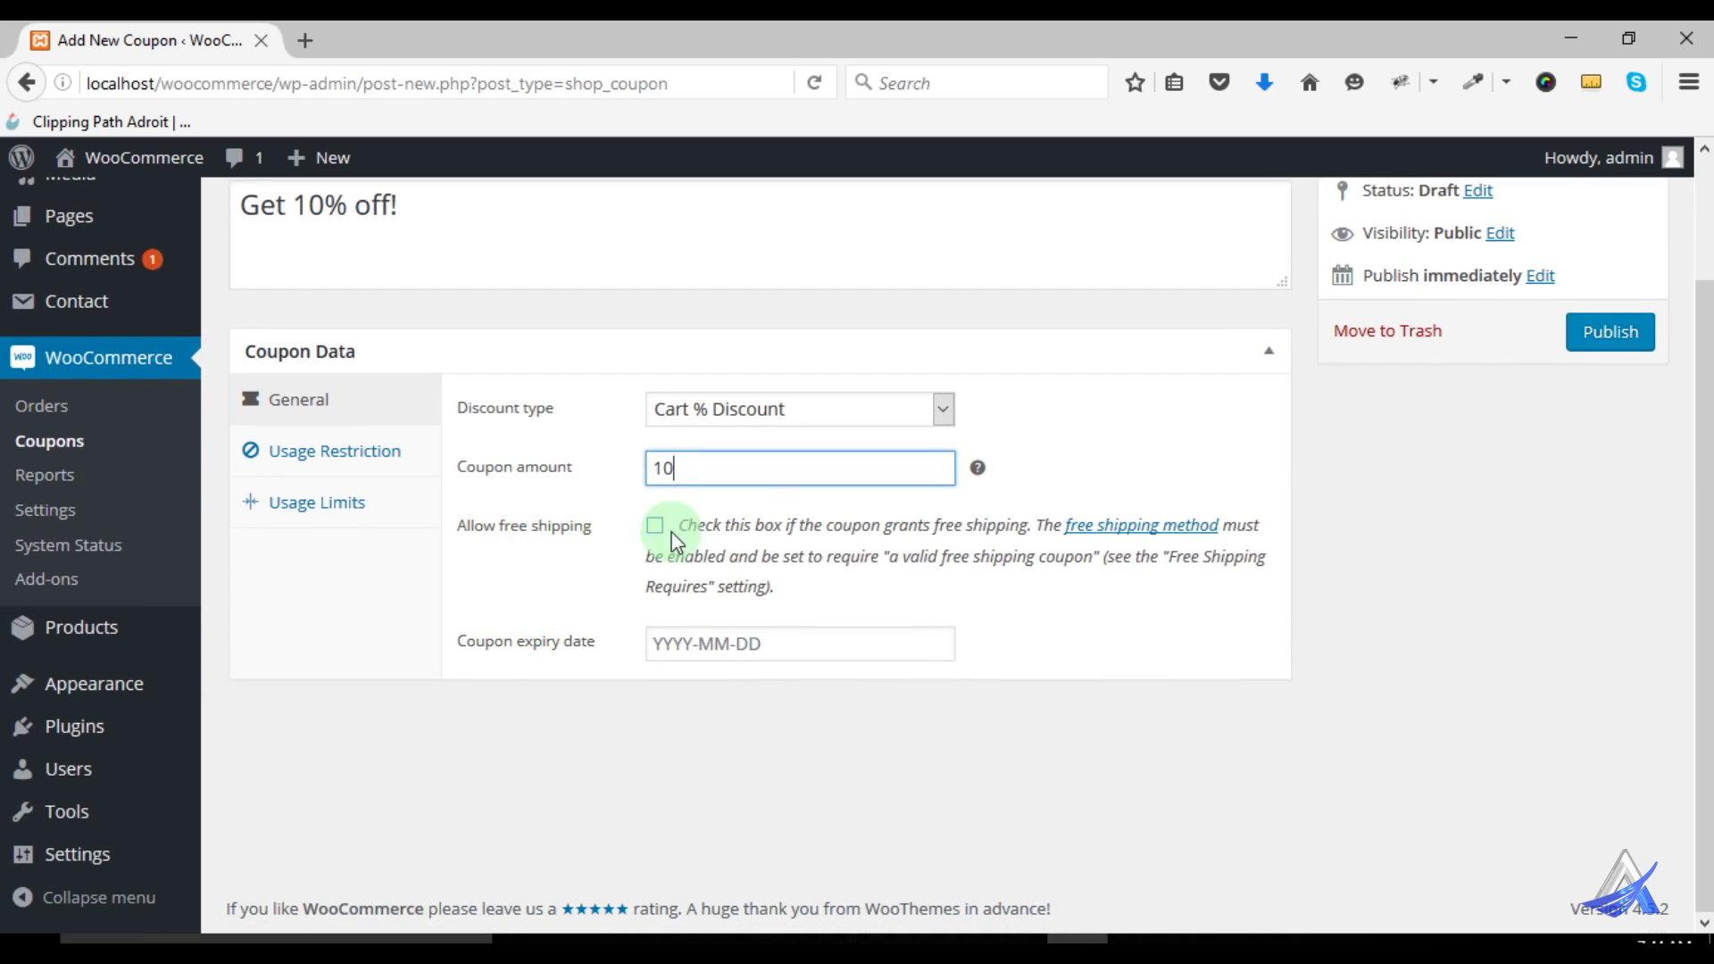
right_click(1165, 533)
click(1219, 540)
Review Shipping Options, zones and Shipping Classes, then allow free shipping on the coupon
click(379, 37)
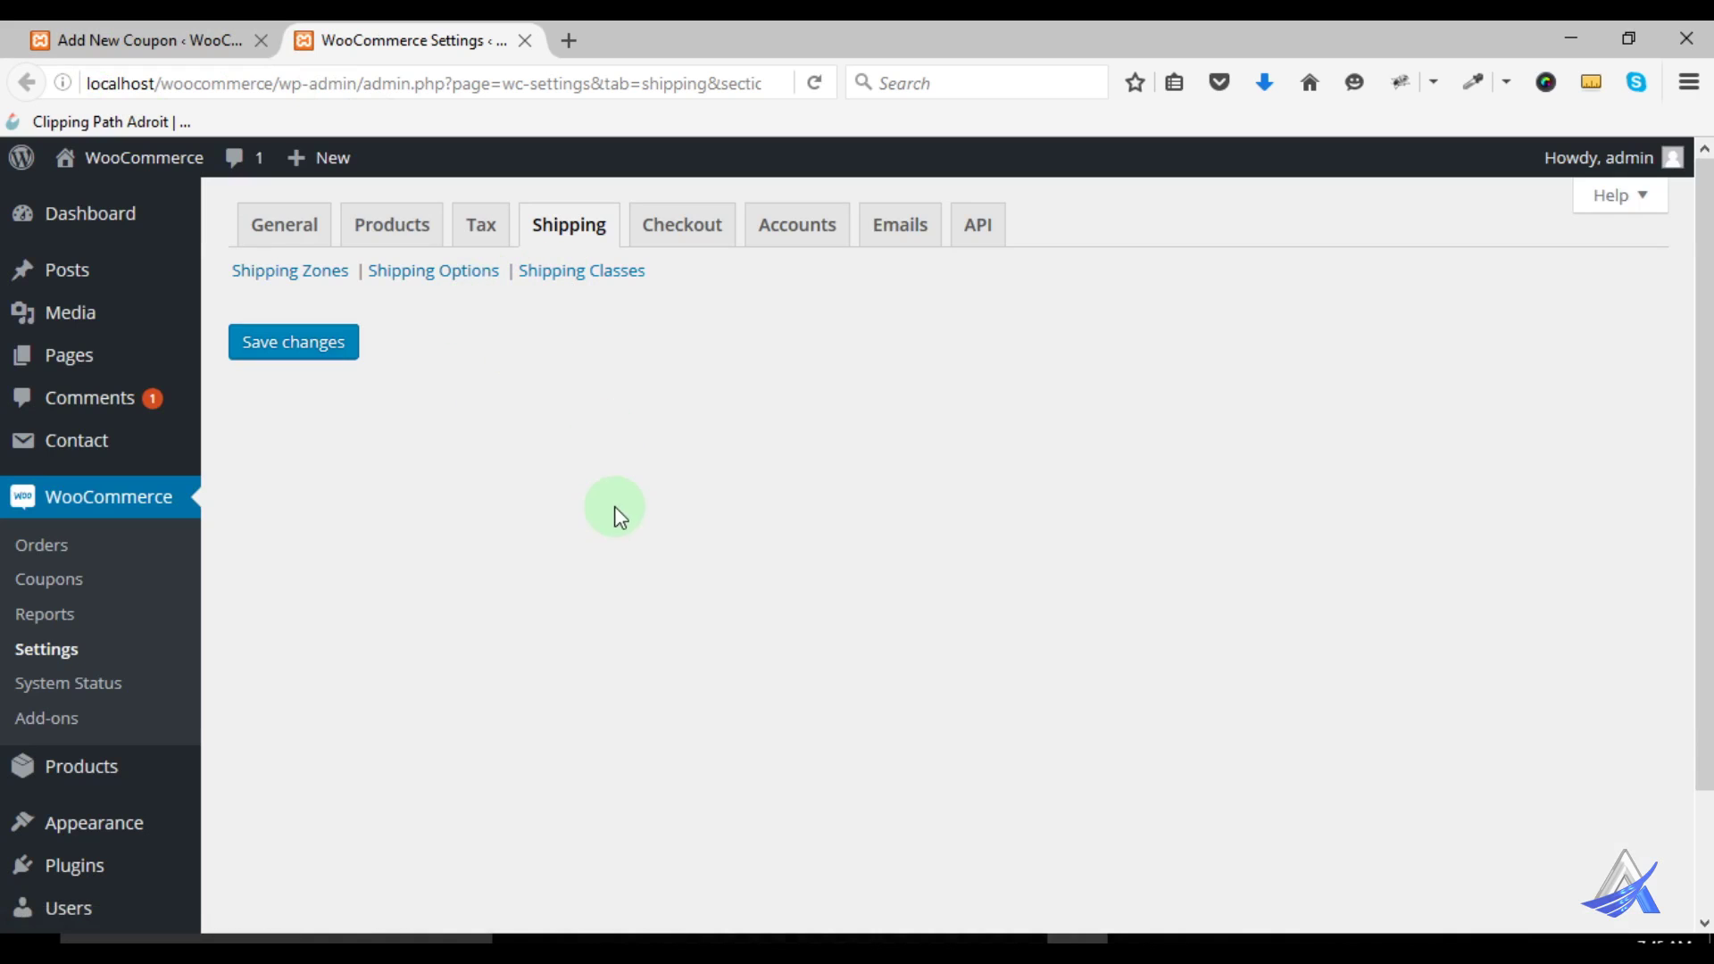
click(471, 272)
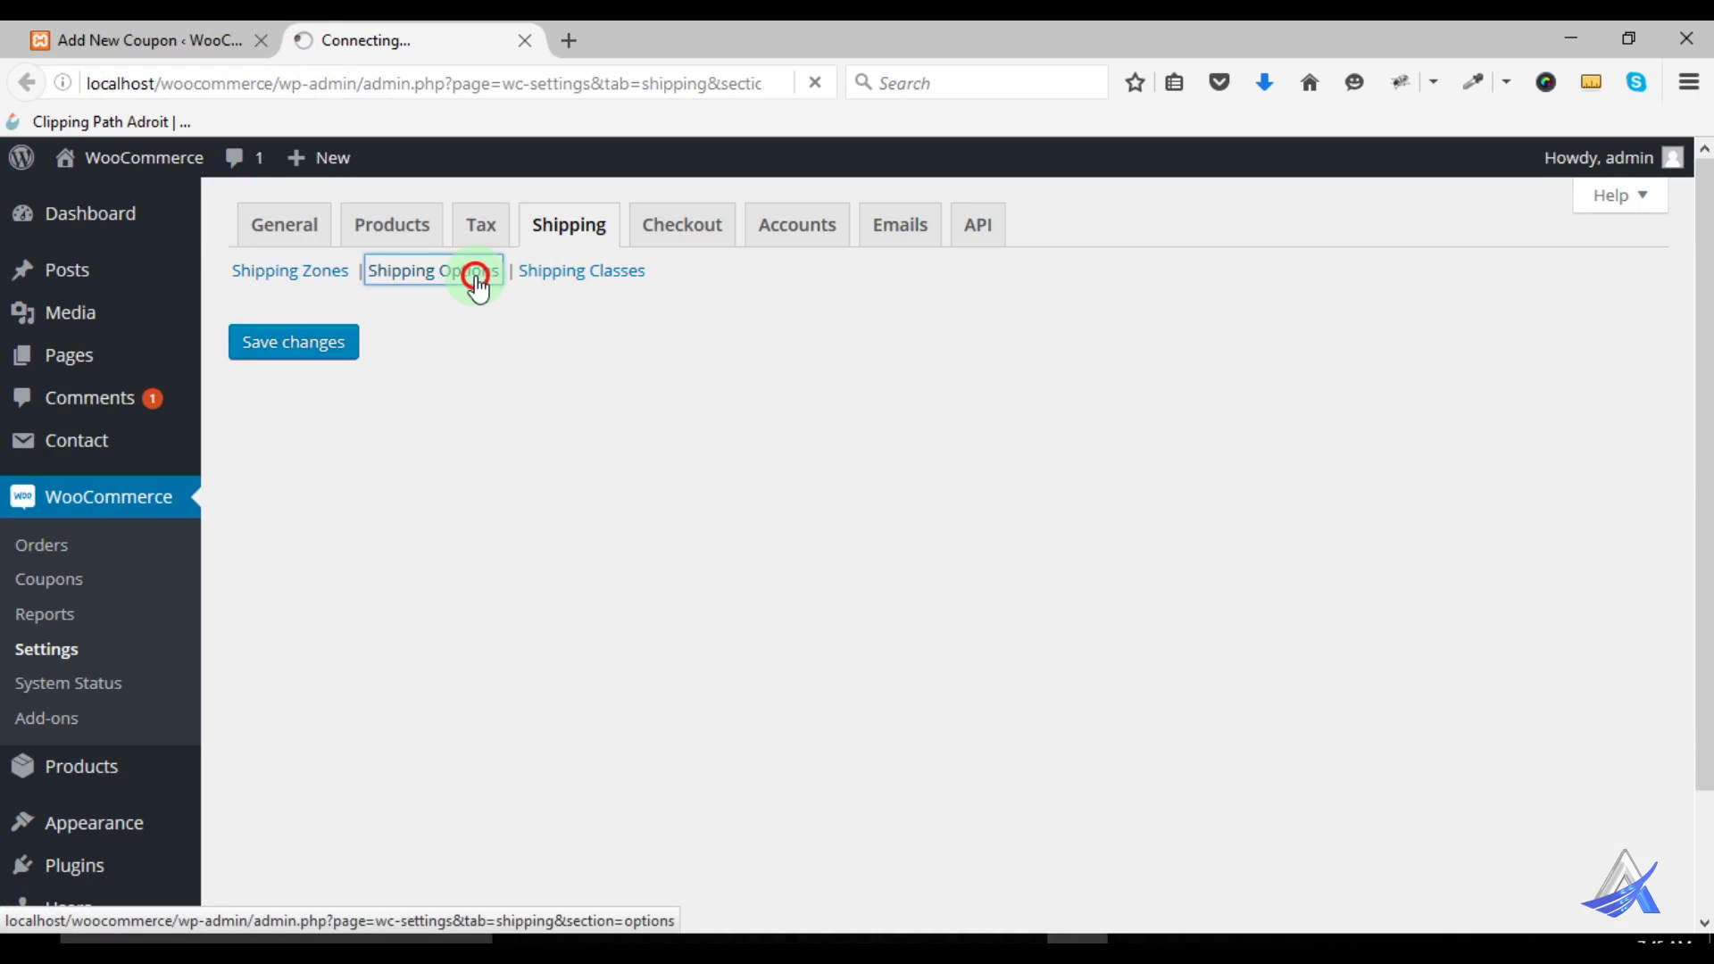
click(268, 271)
click(589, 273)
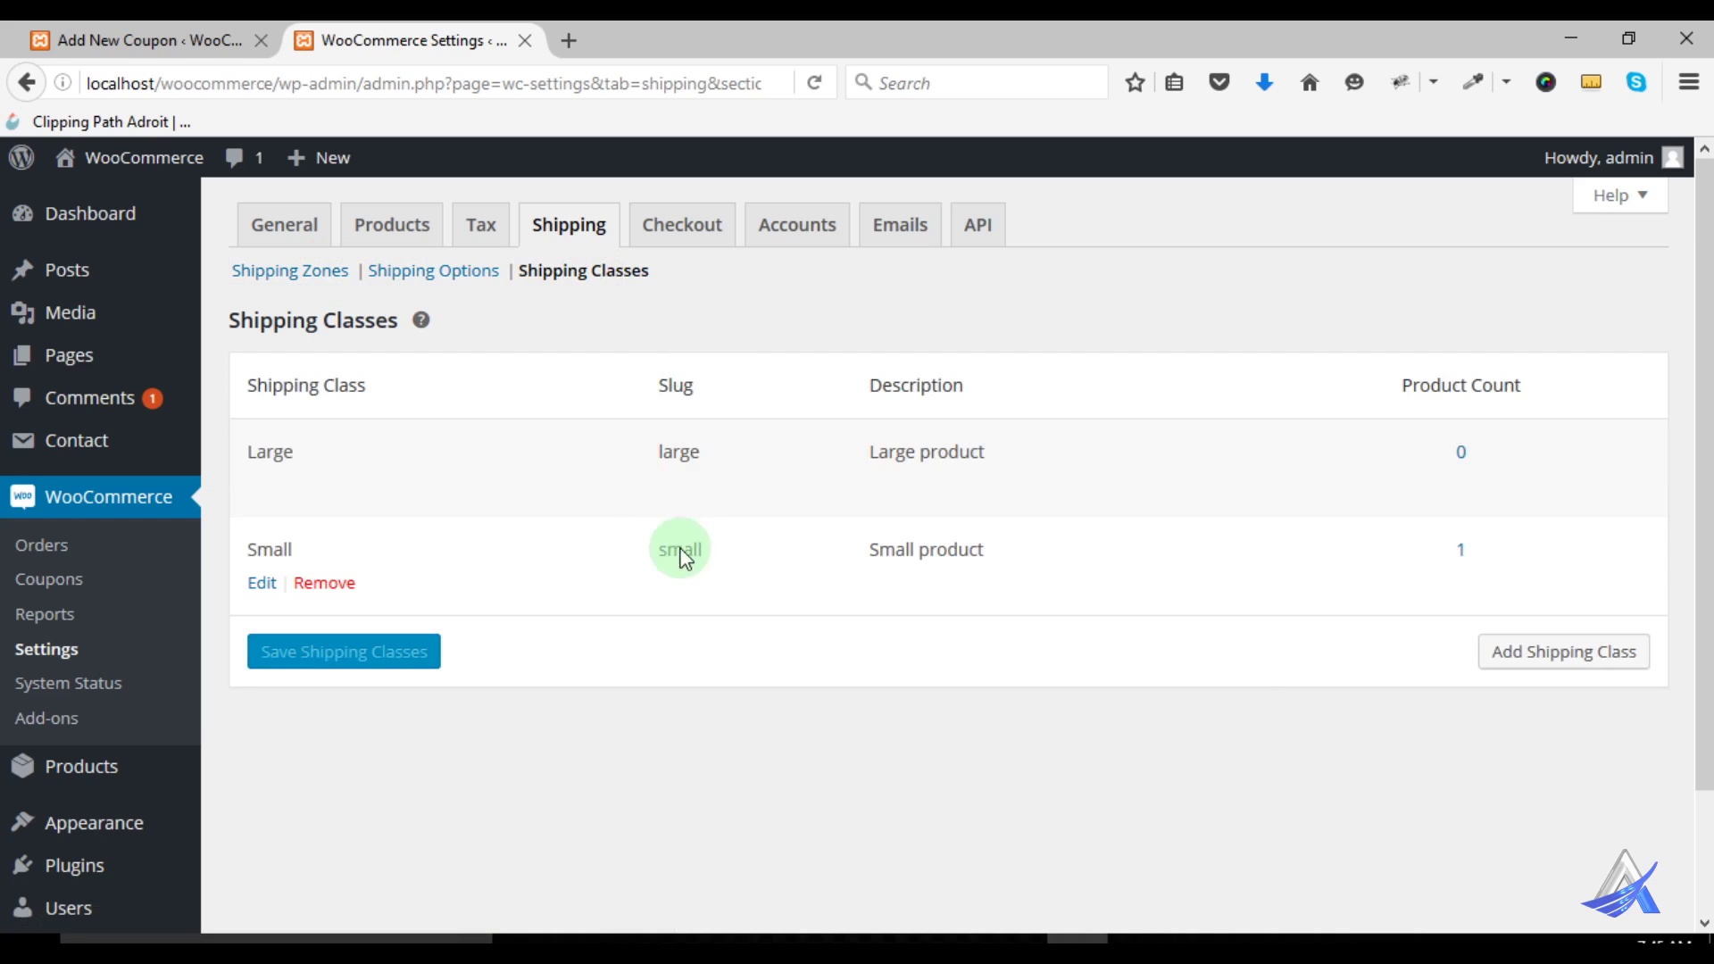
click(178, 44)
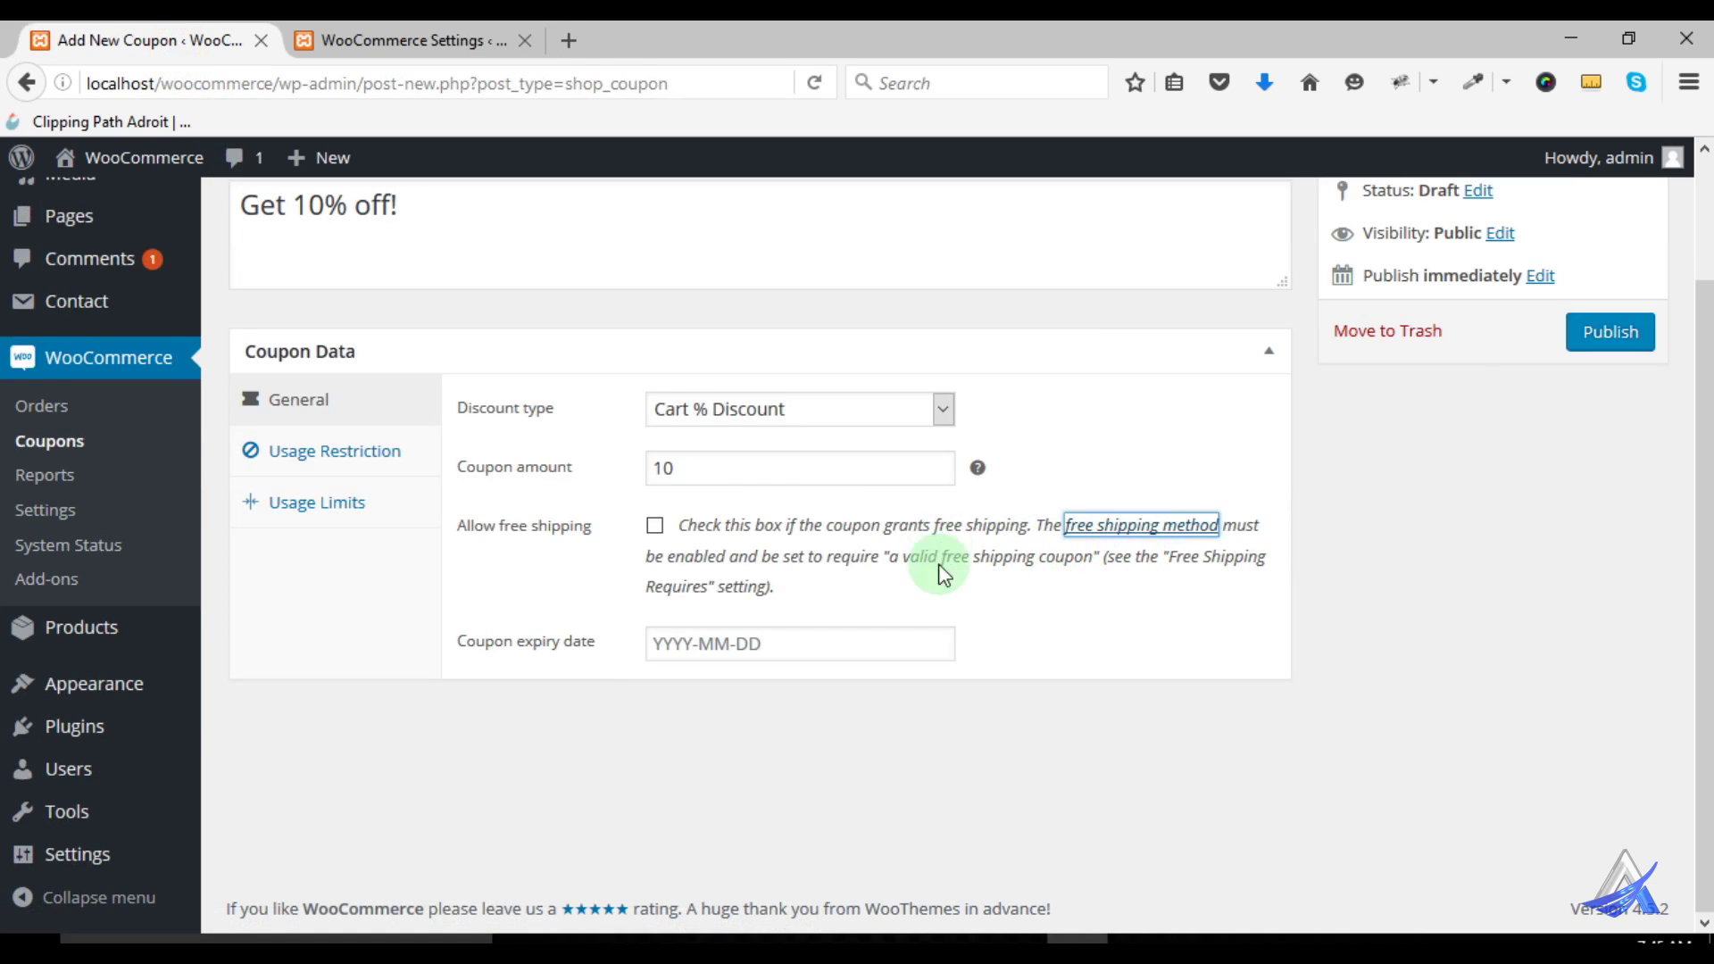
click(655, 525)
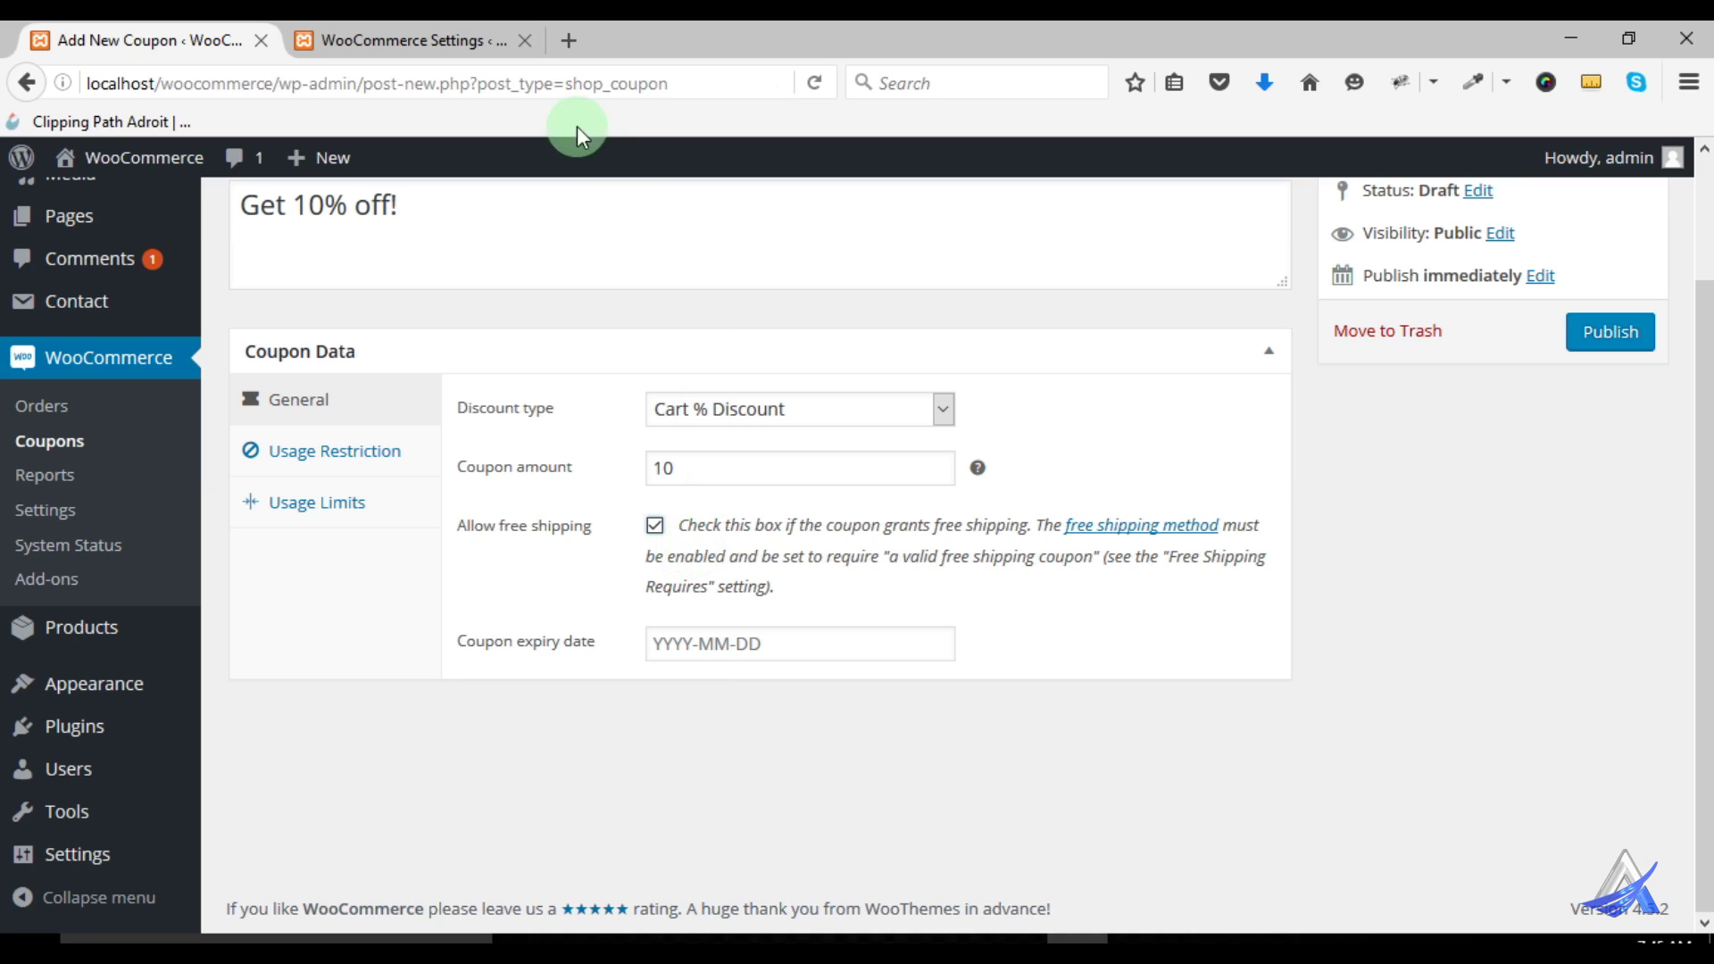
Close the shipping settings tab and turn Allow free shipping back off
click(525, 40)
click(657, 527)
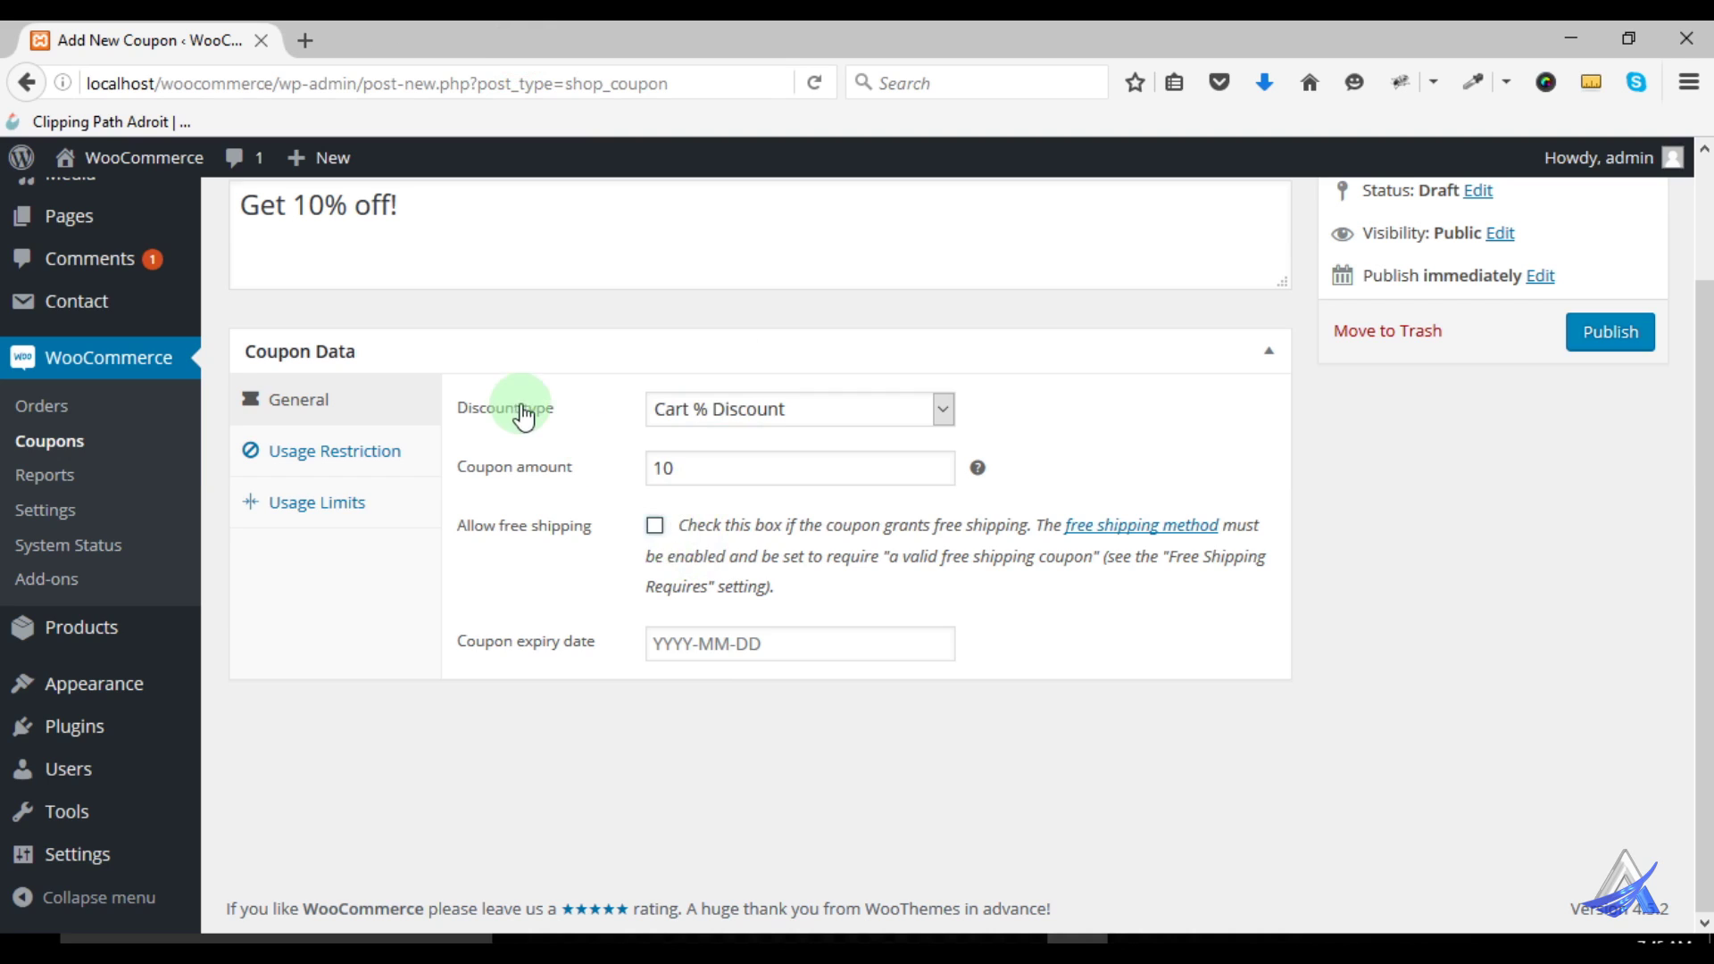
scroll(516, 413, up, 3)
scroll(651, 682, down, 3)
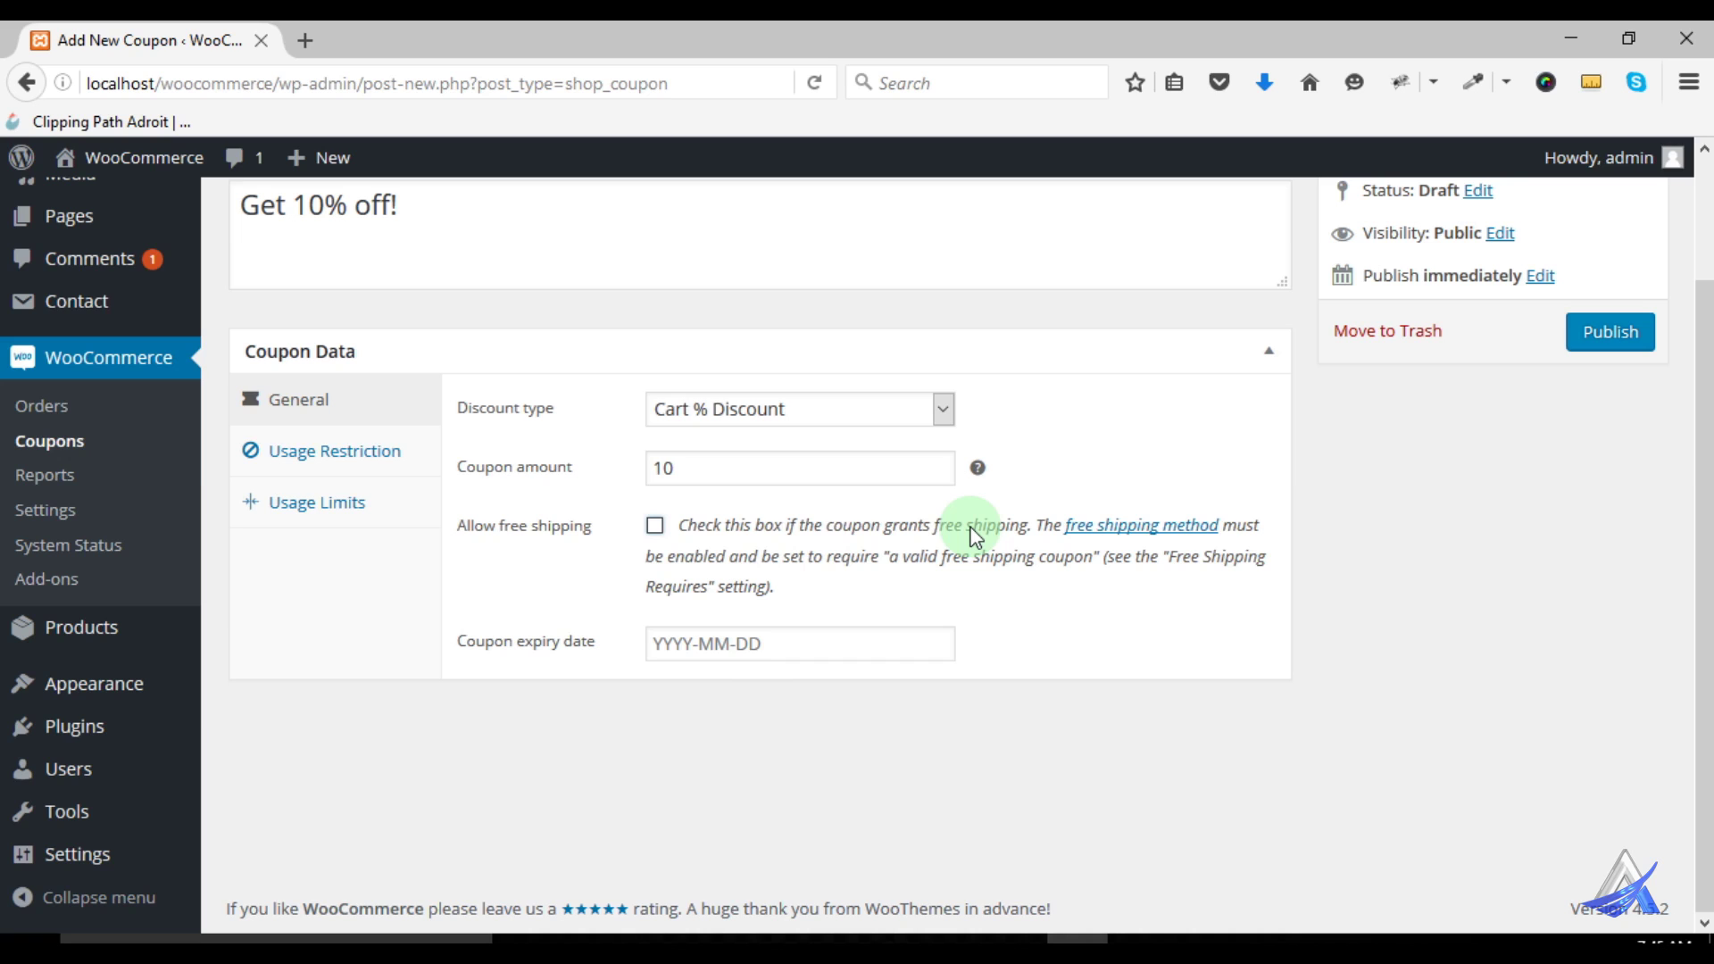
Set the coupon expiry date to 2016-06-30 and view the Usage Restriction settings
click(732, 652)
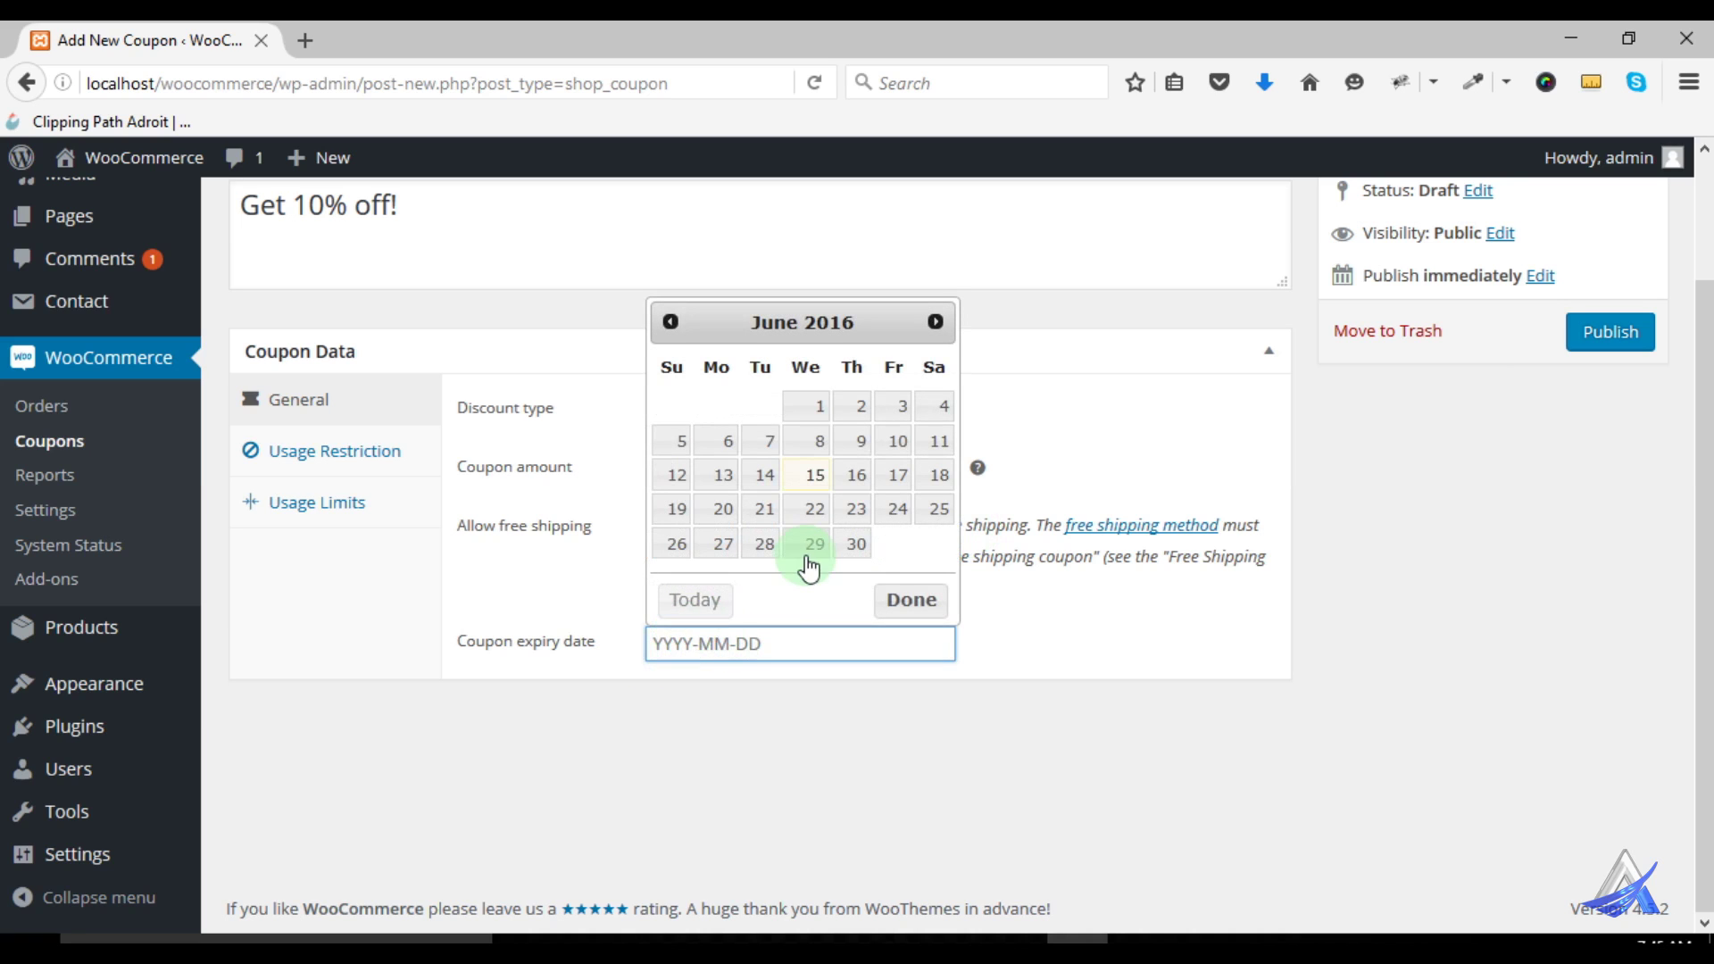
click(851, 546)
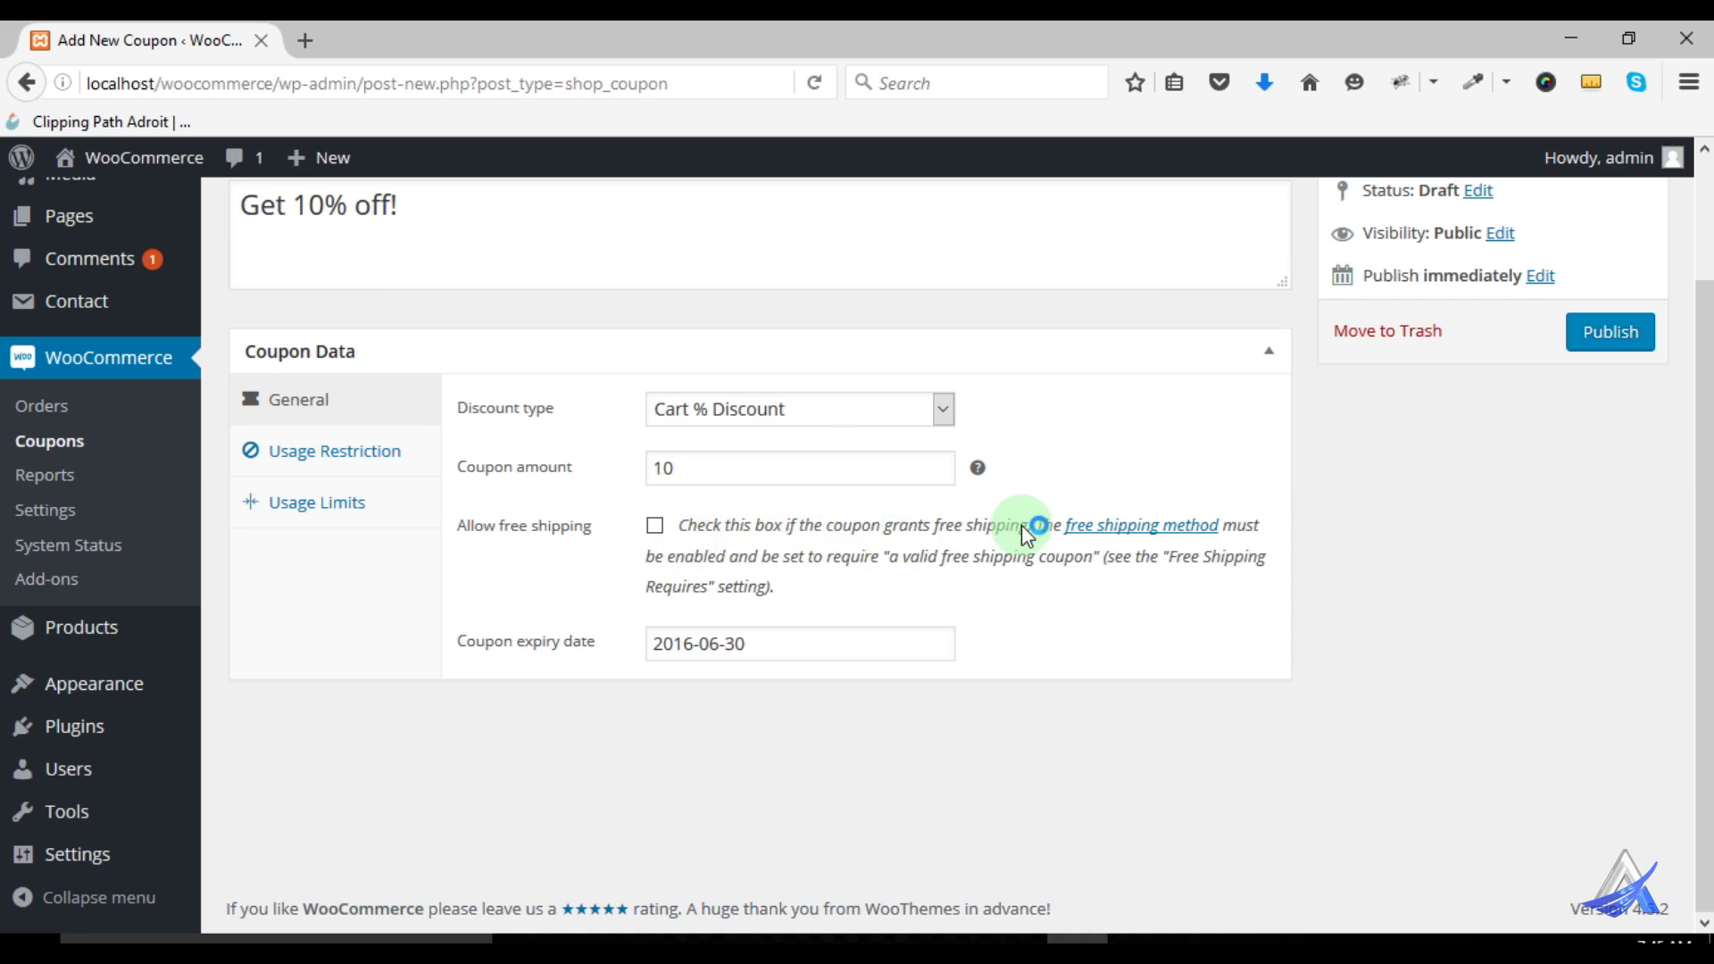
click(373, 455)
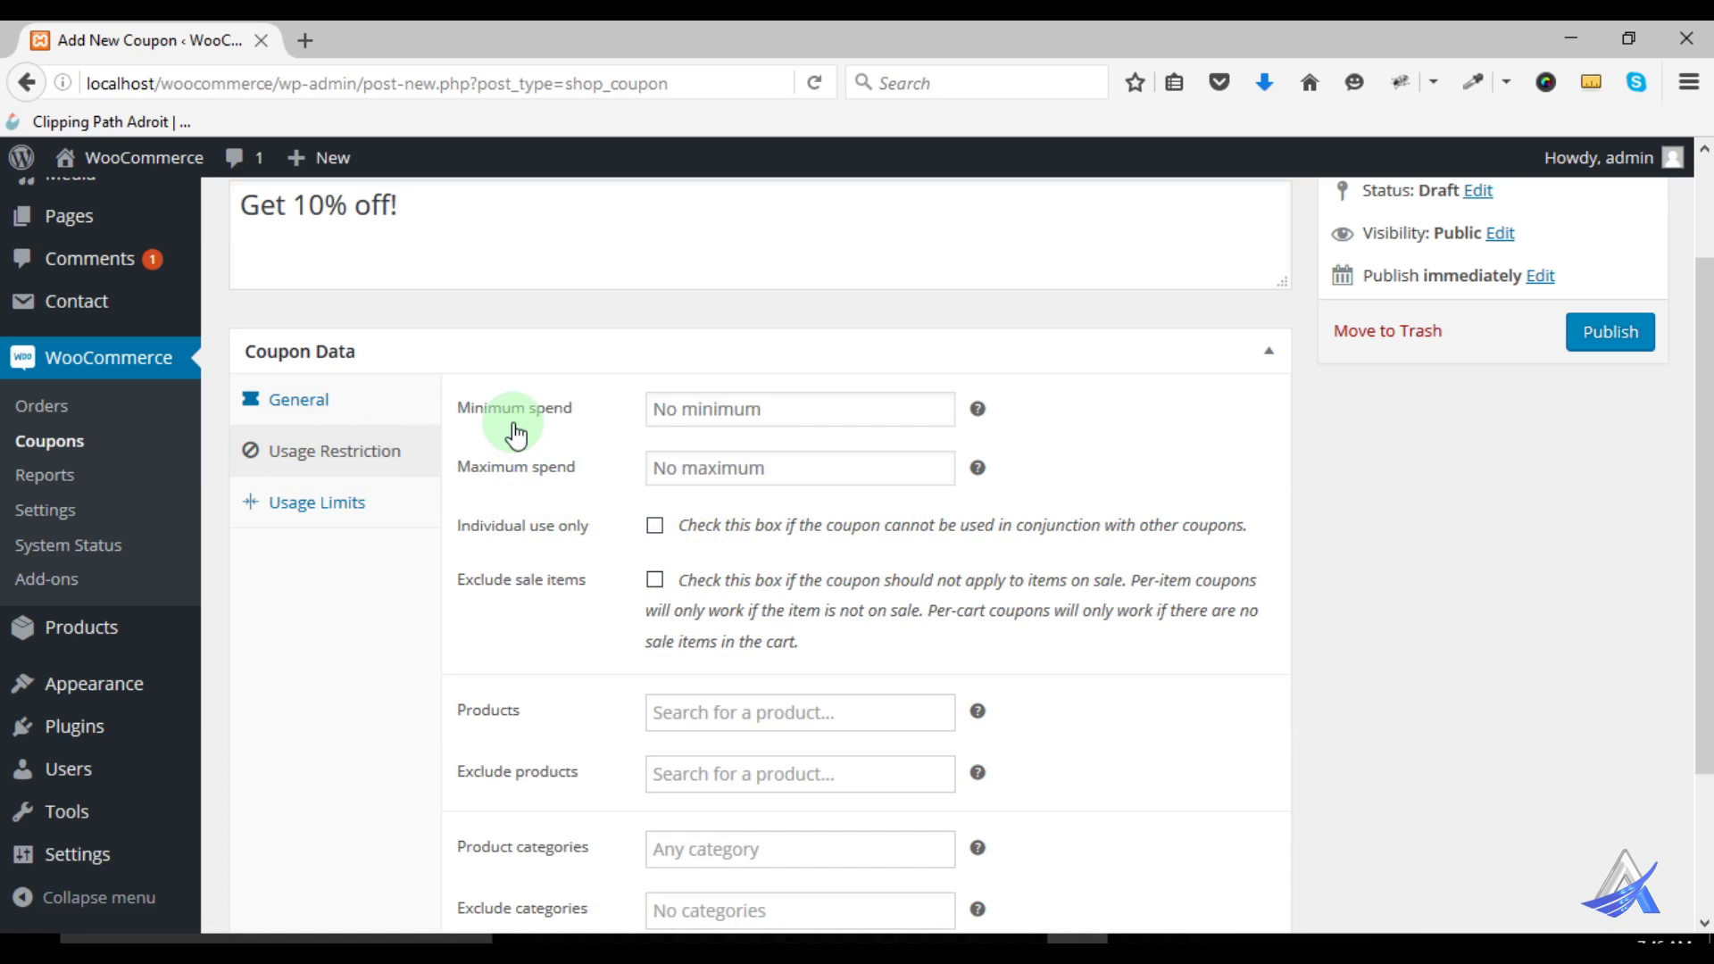
click(678, 410)
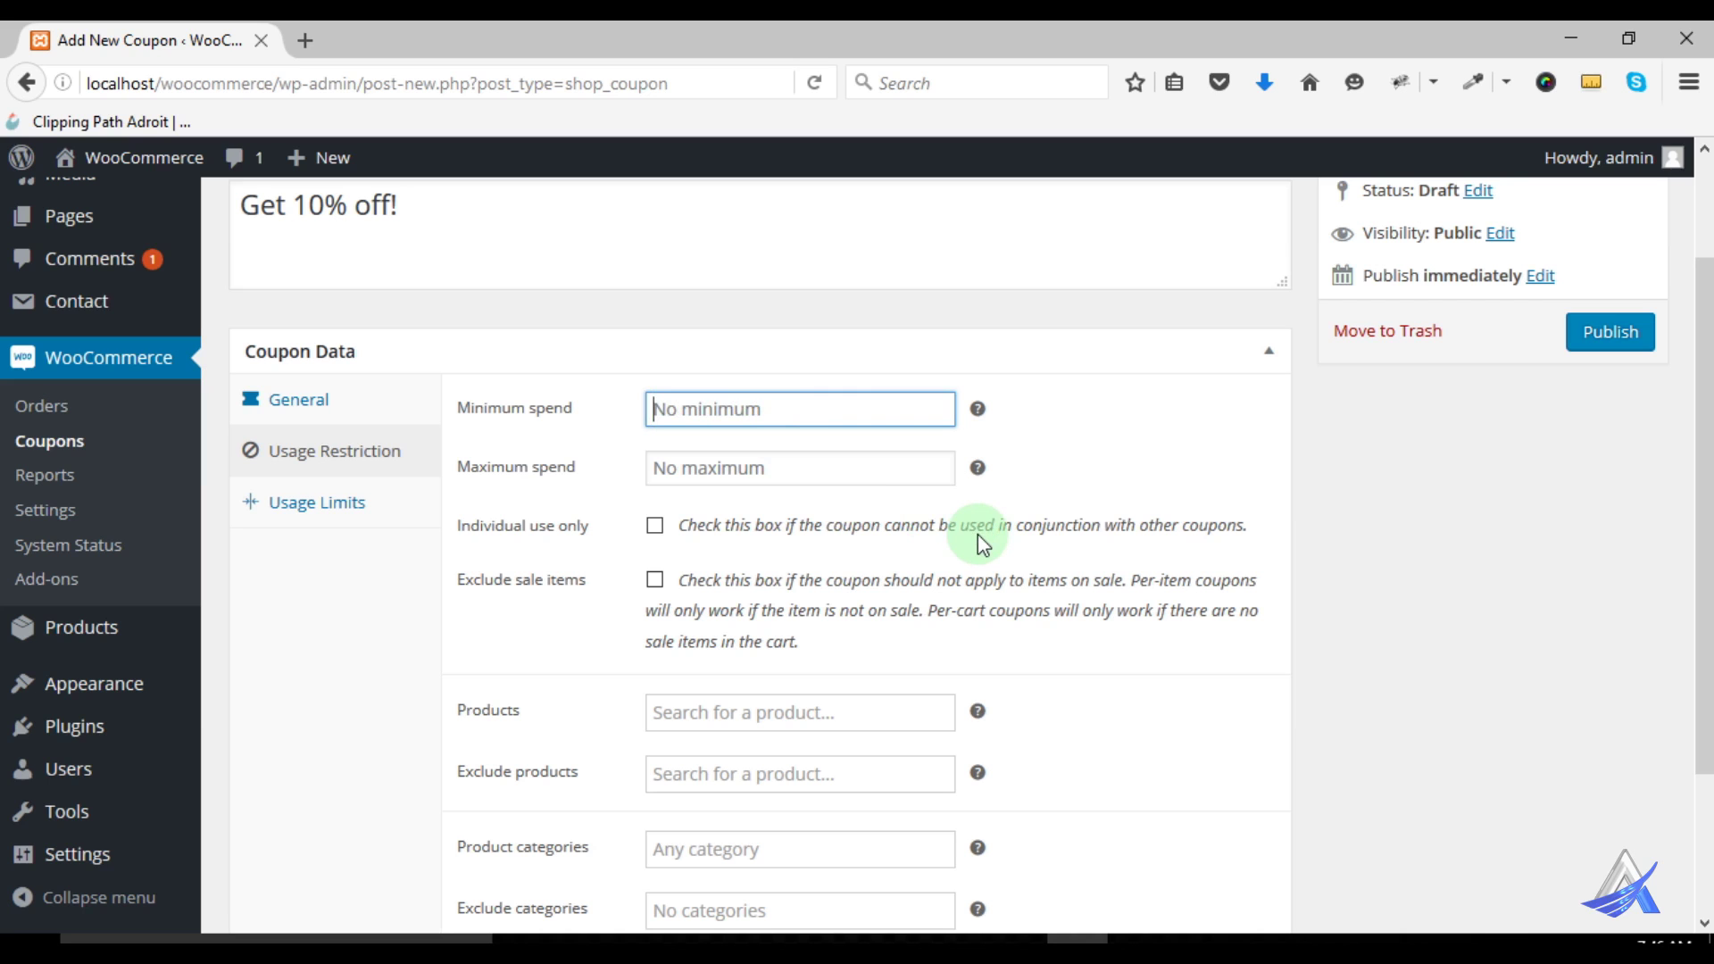
scroll(978, 536, up, 3)
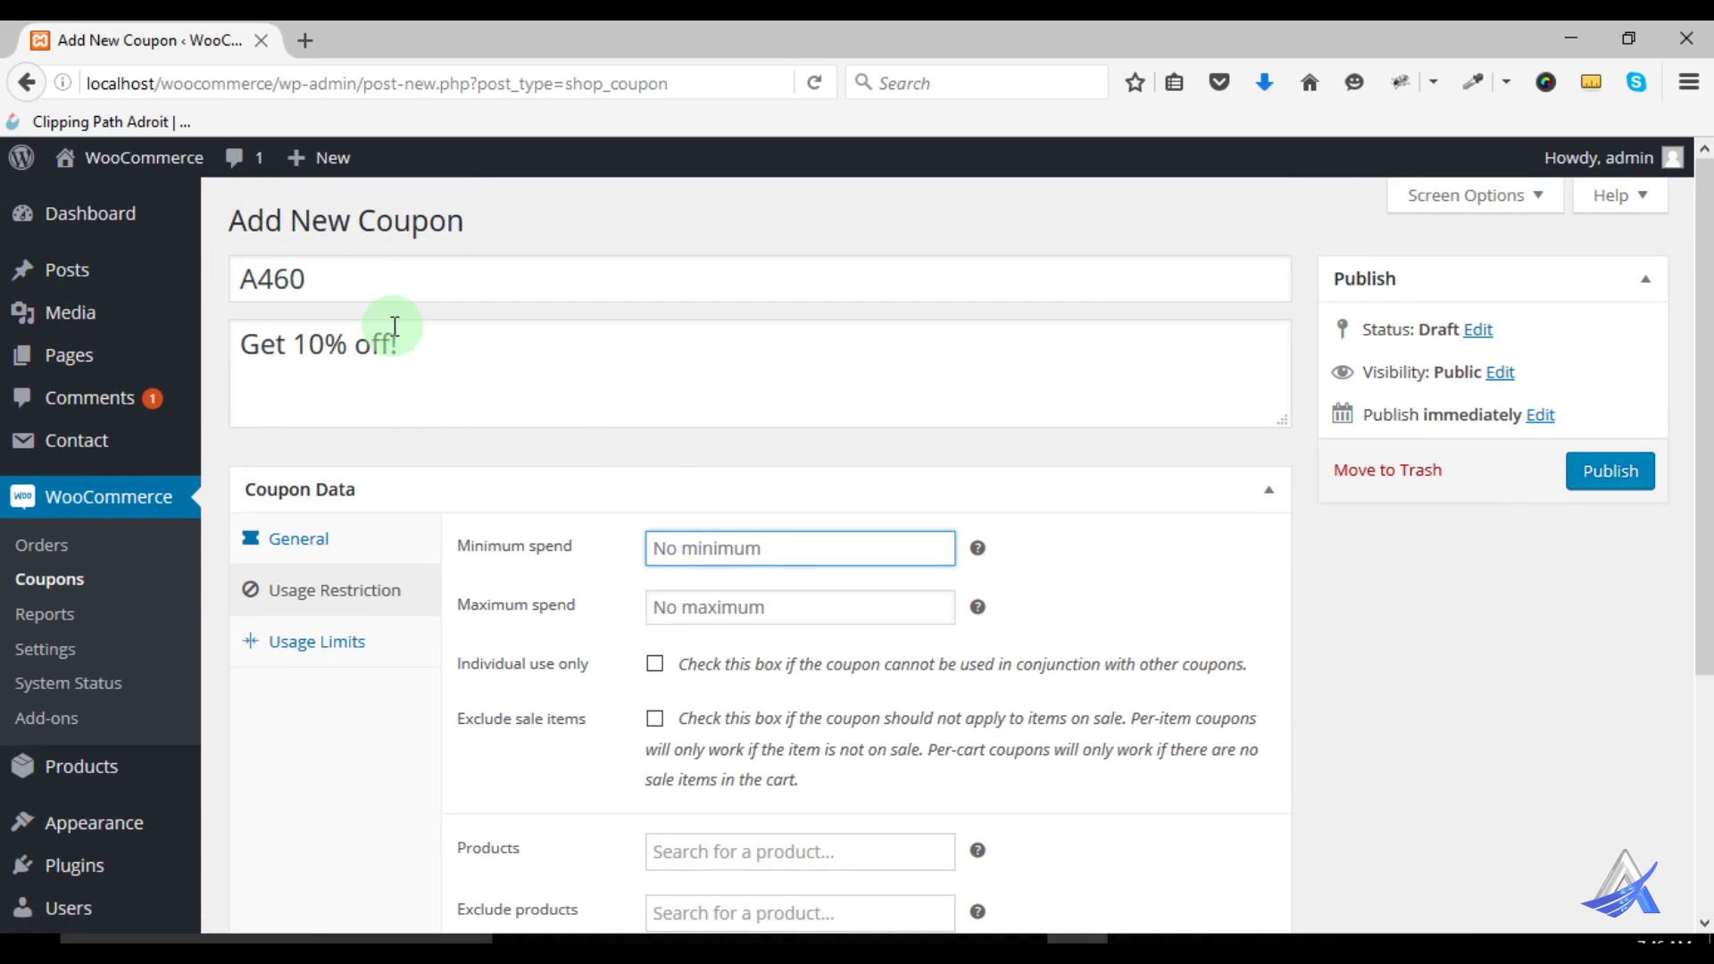
scroll(852, 525, down, 3)
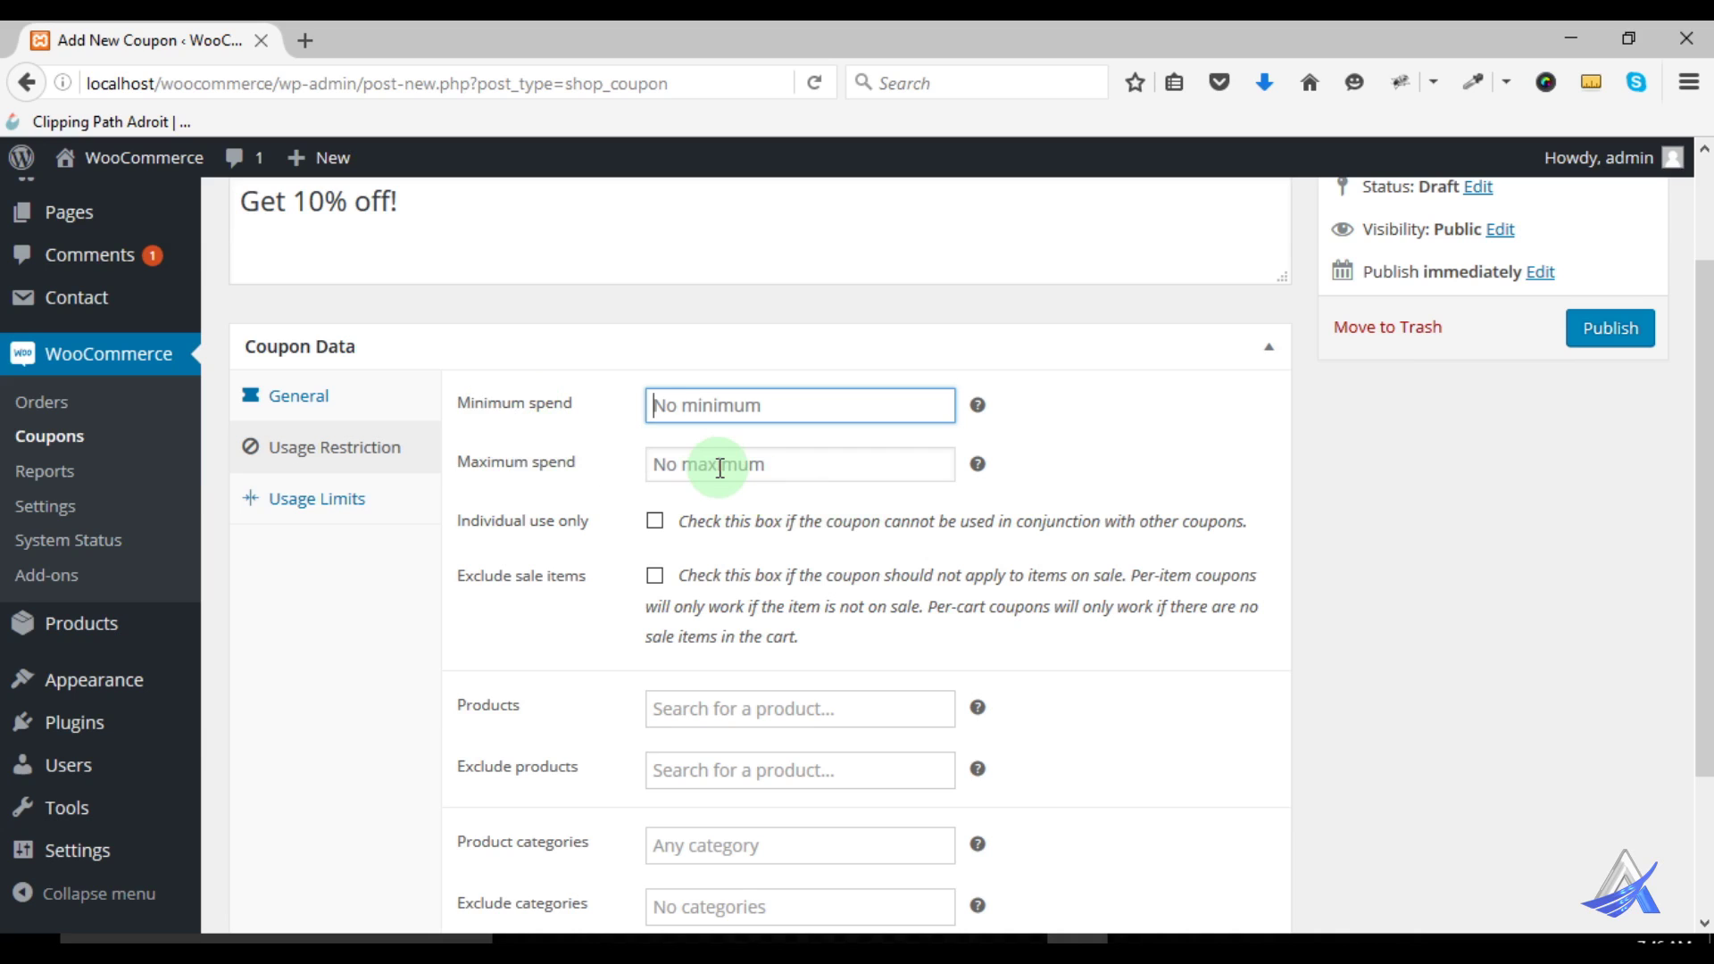
click(739, 466)
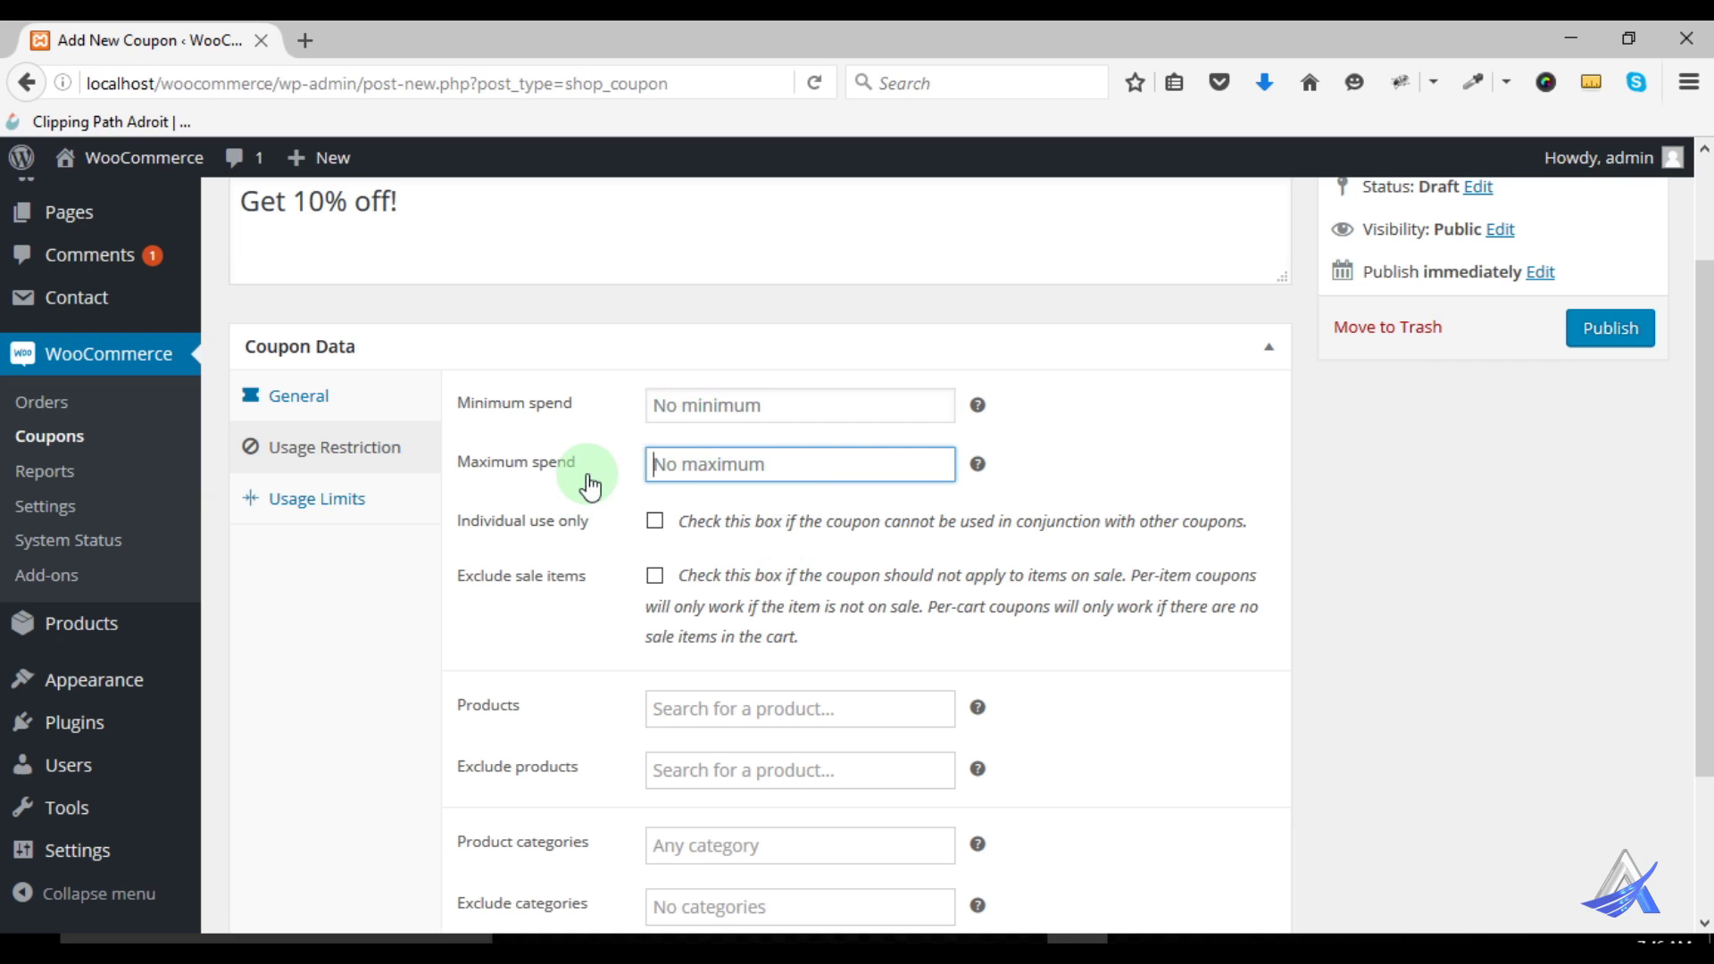
scroll(587, 486, down, 3)
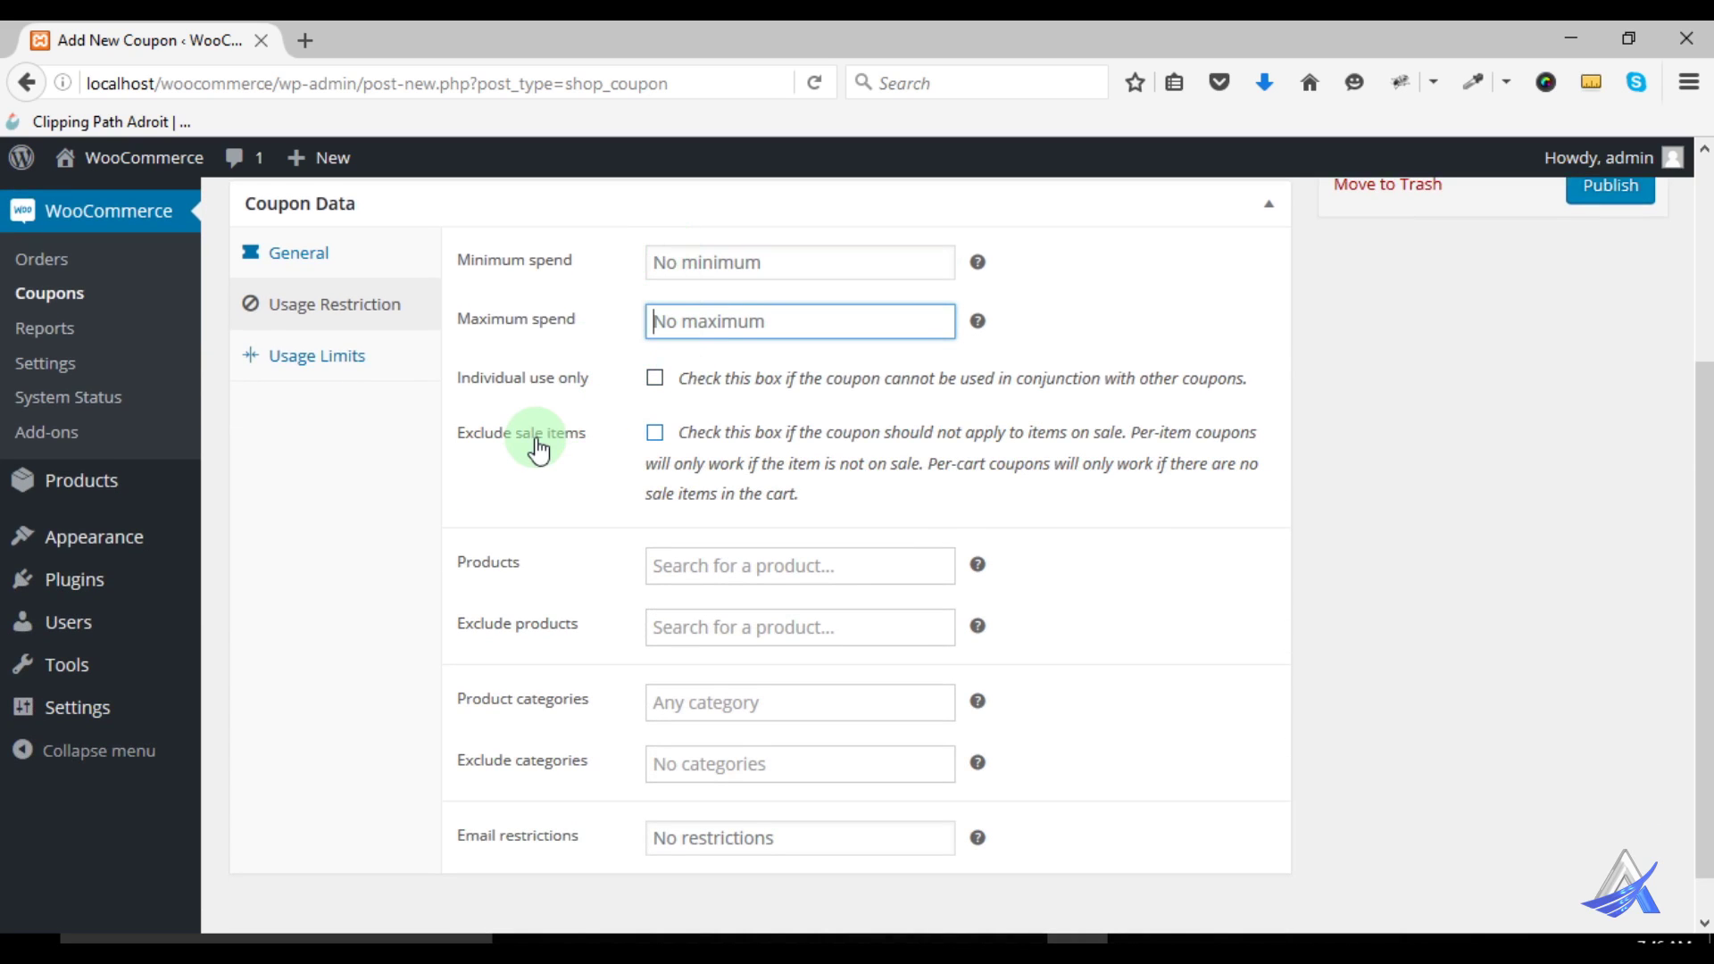
click(648, 382)
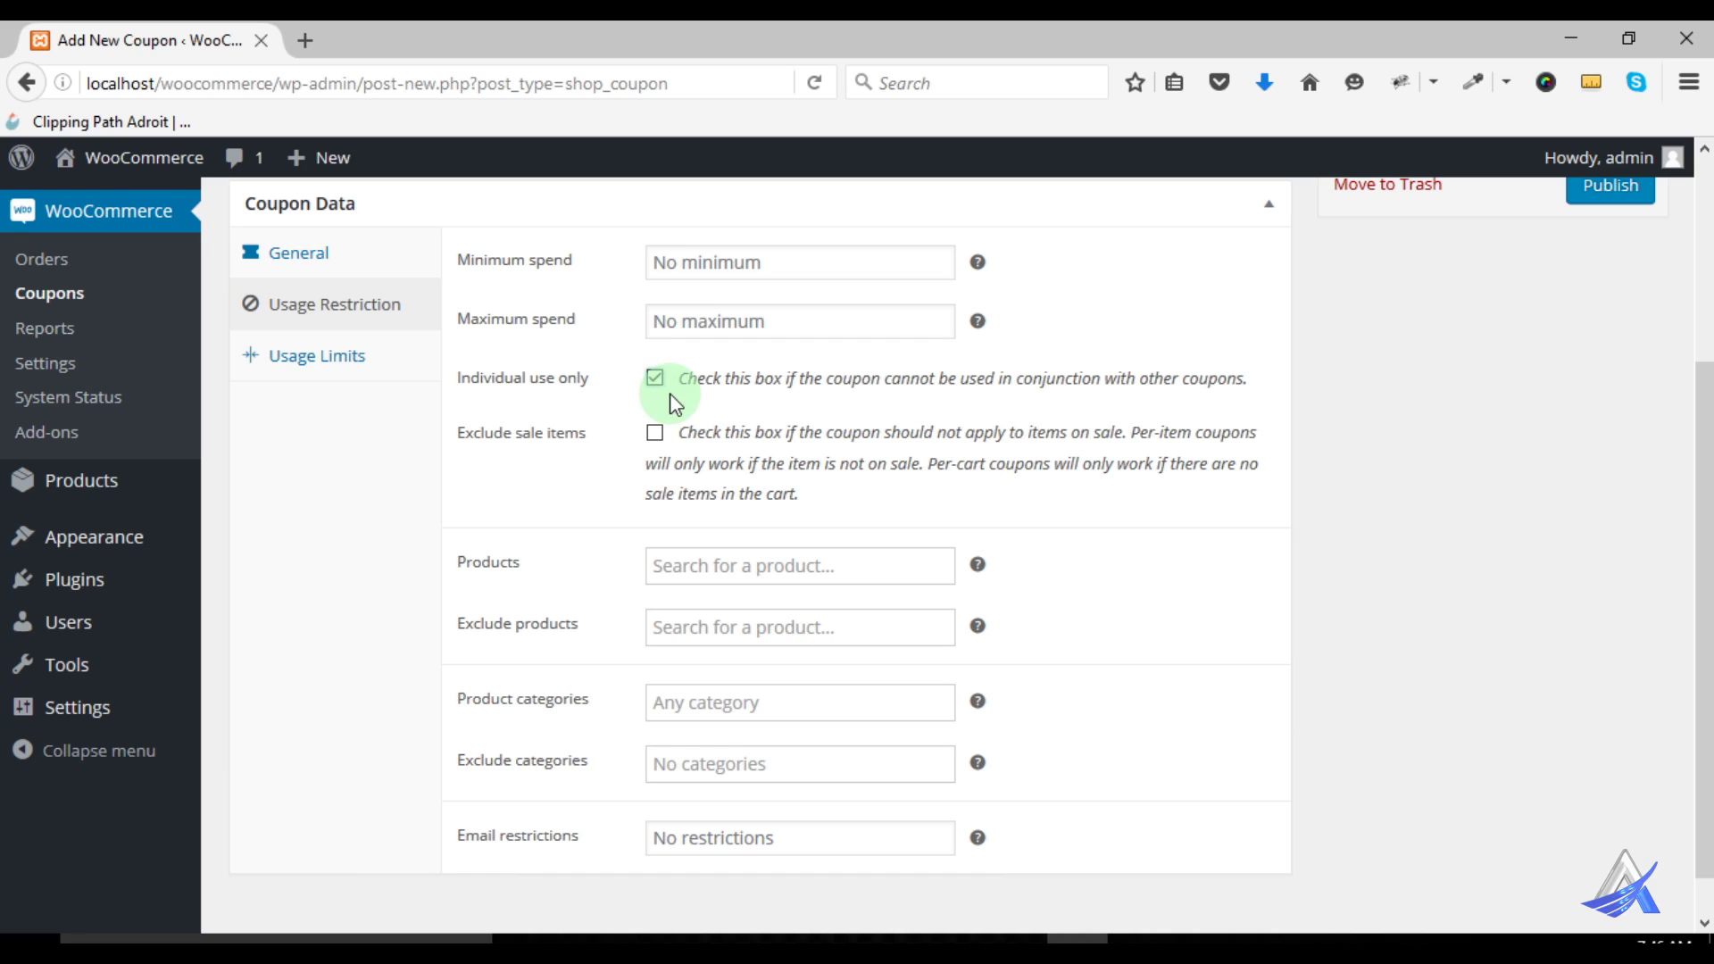
click(654, 380)
scroll(613, 414, up, 5)
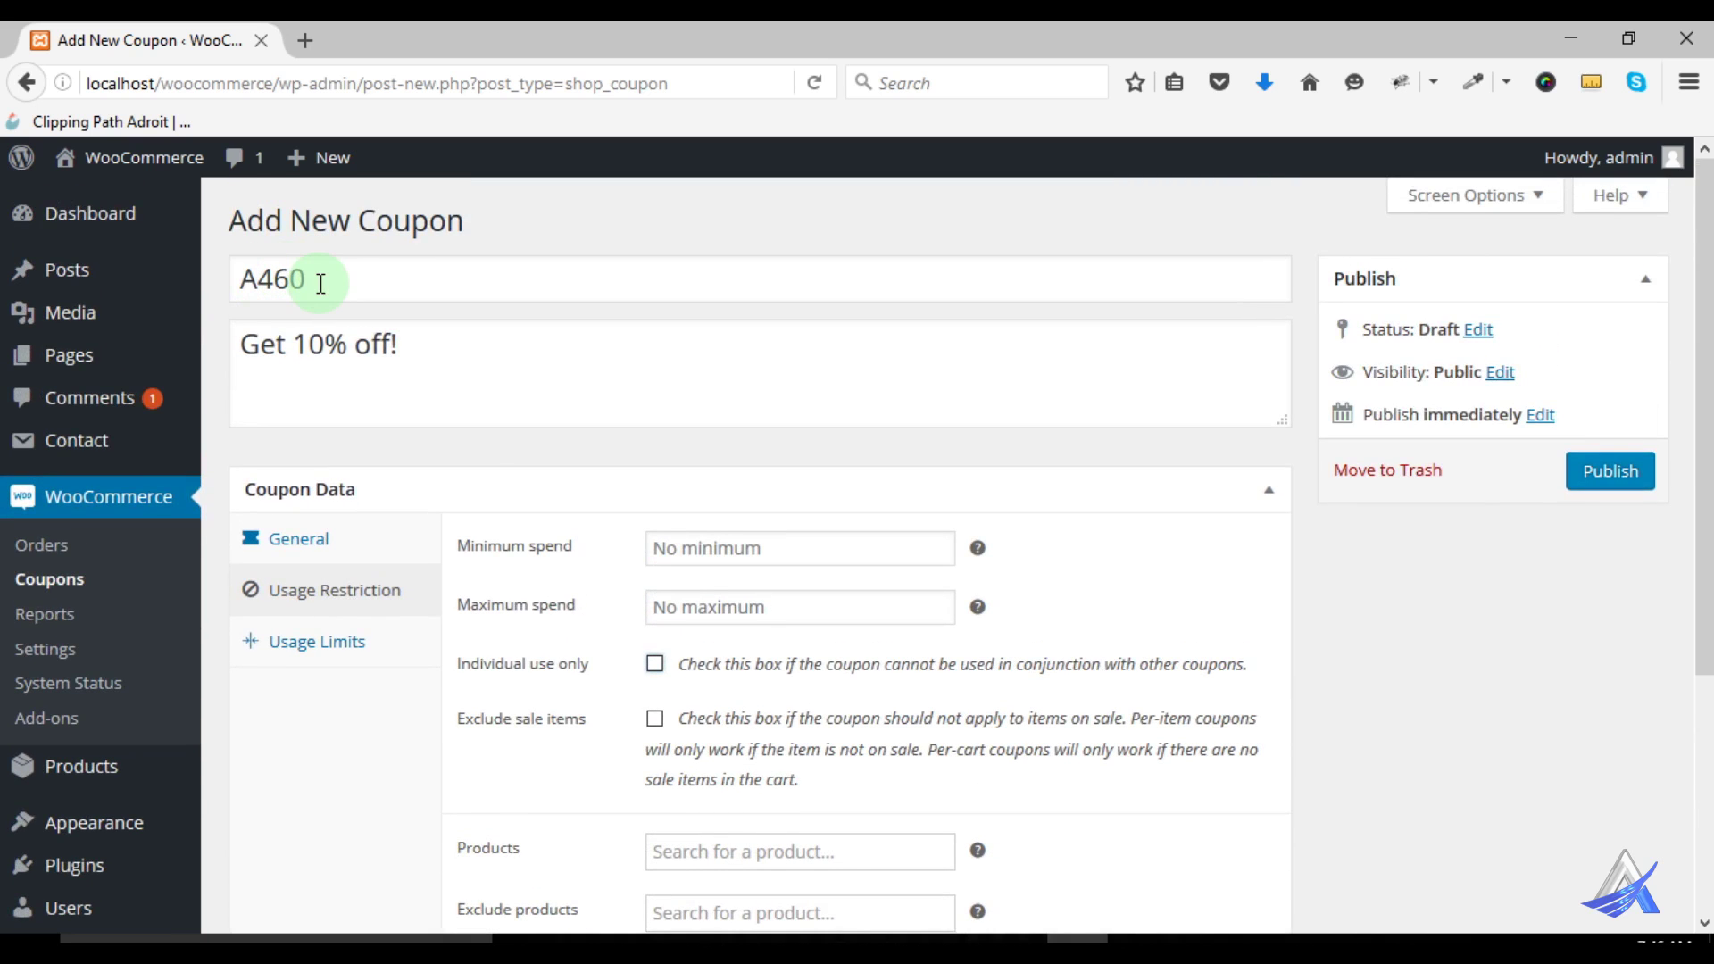
scroll(462, 379, down, 3)
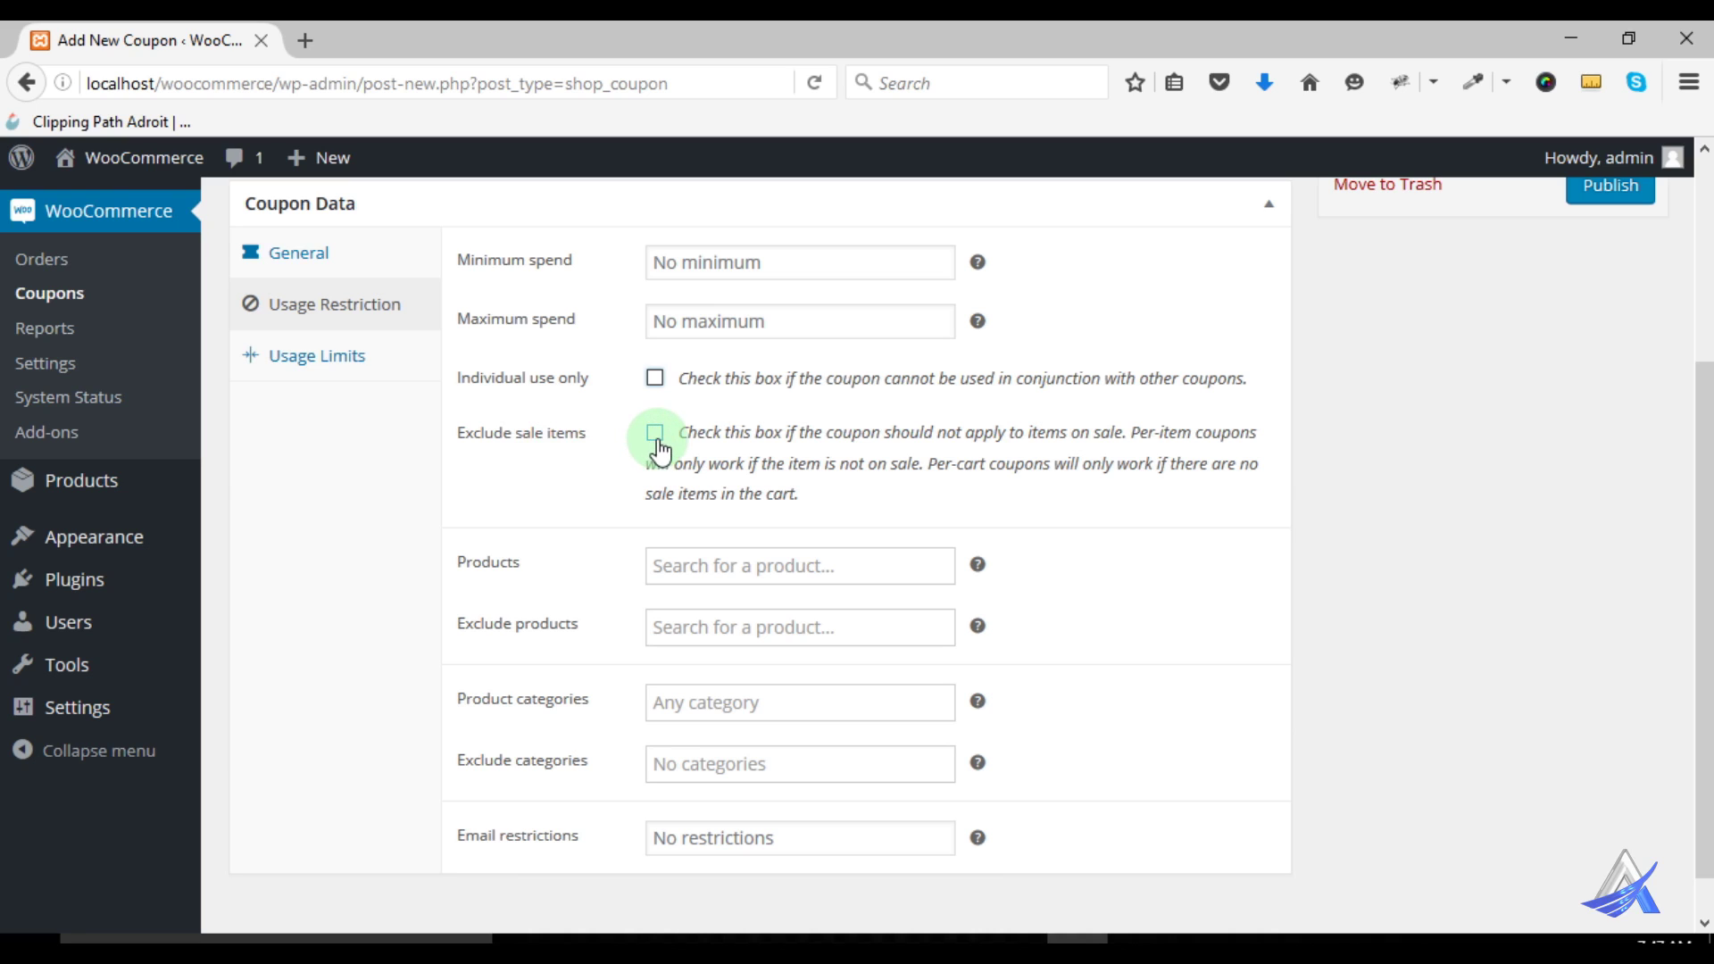
click(655, 434)
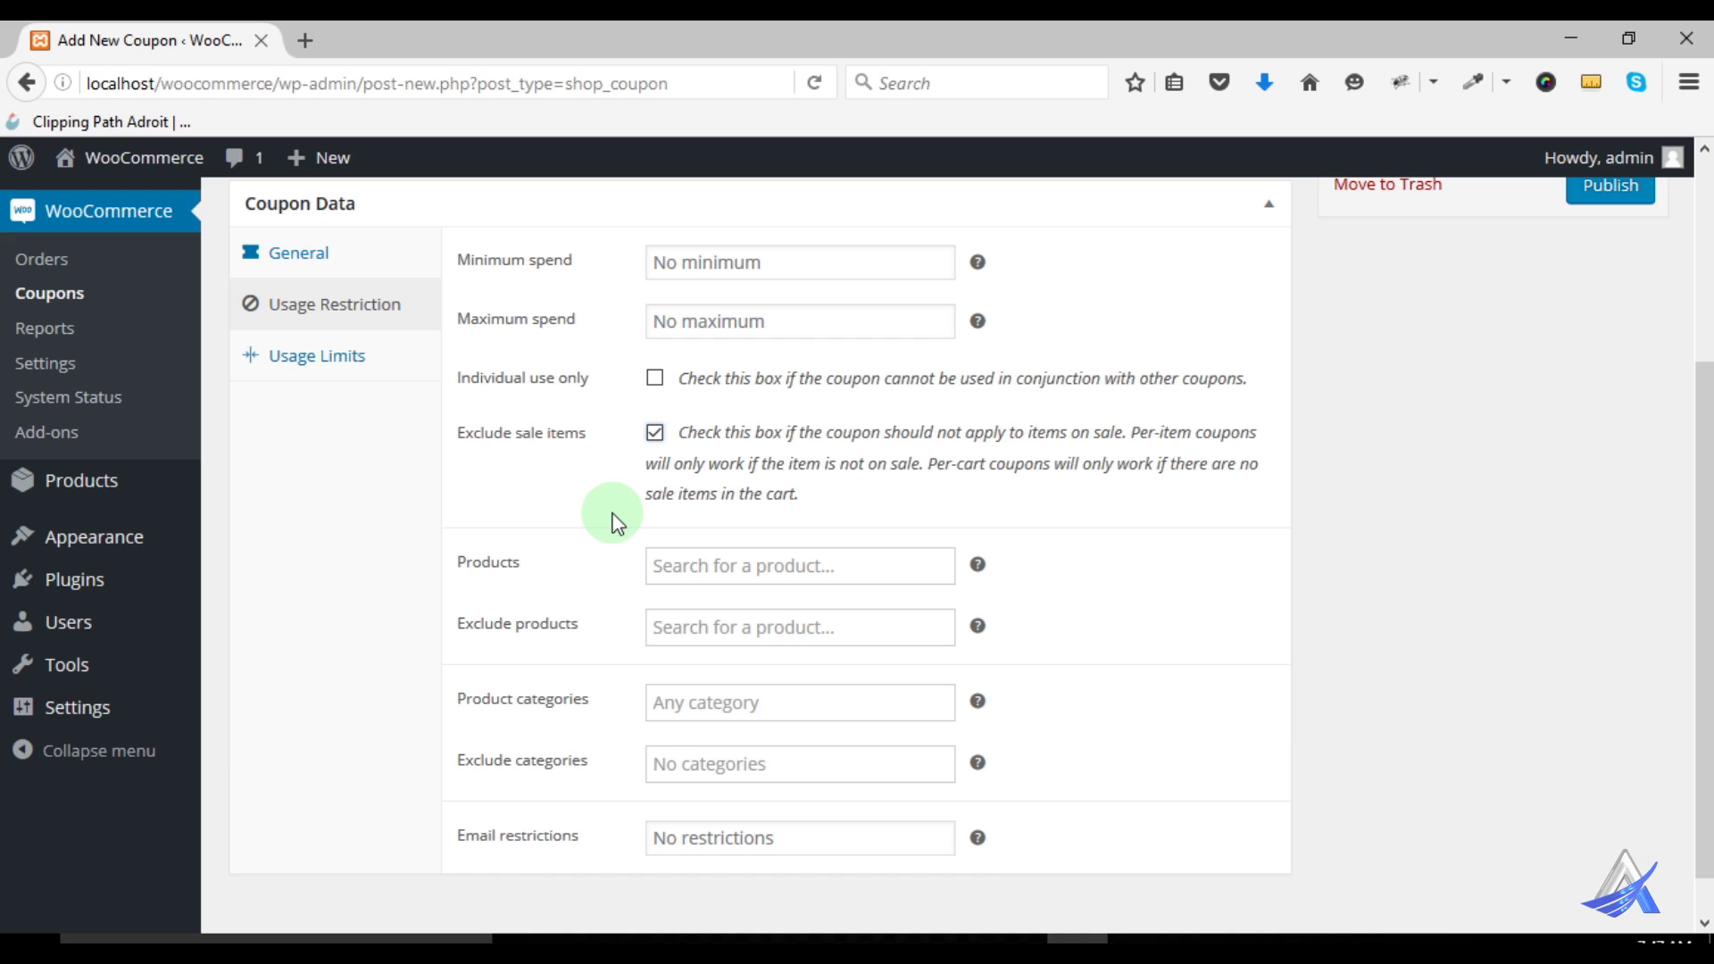
click(656, 433)
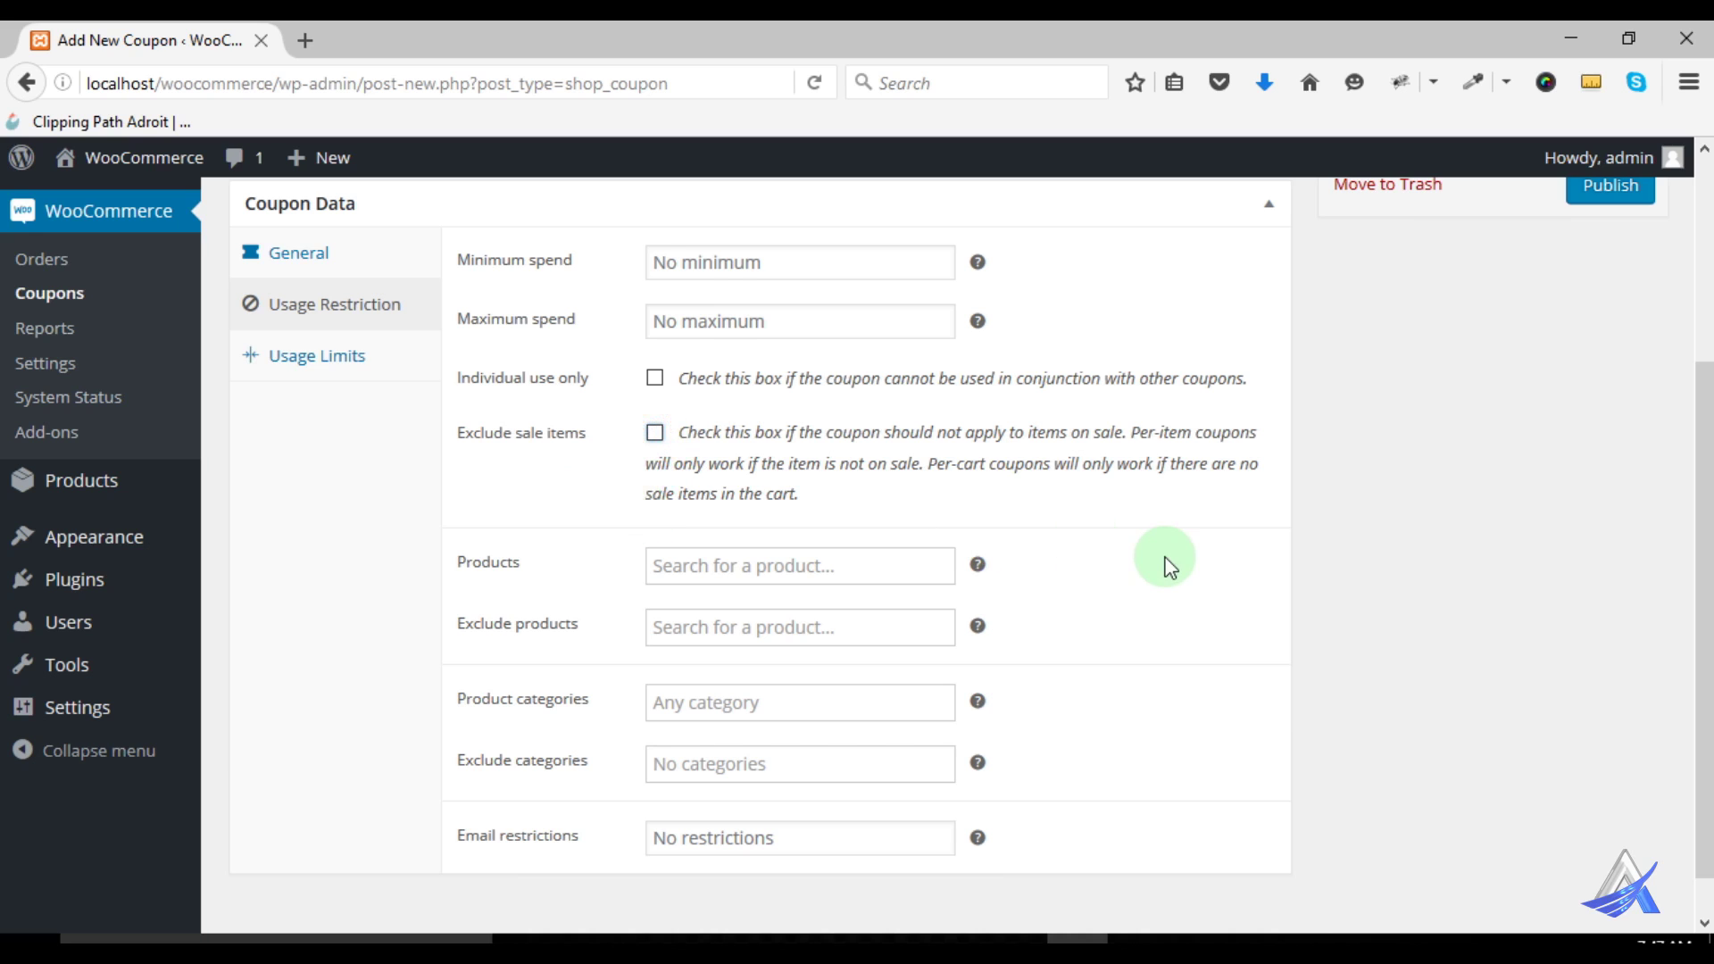
scroll(1170, 567, down, 1)
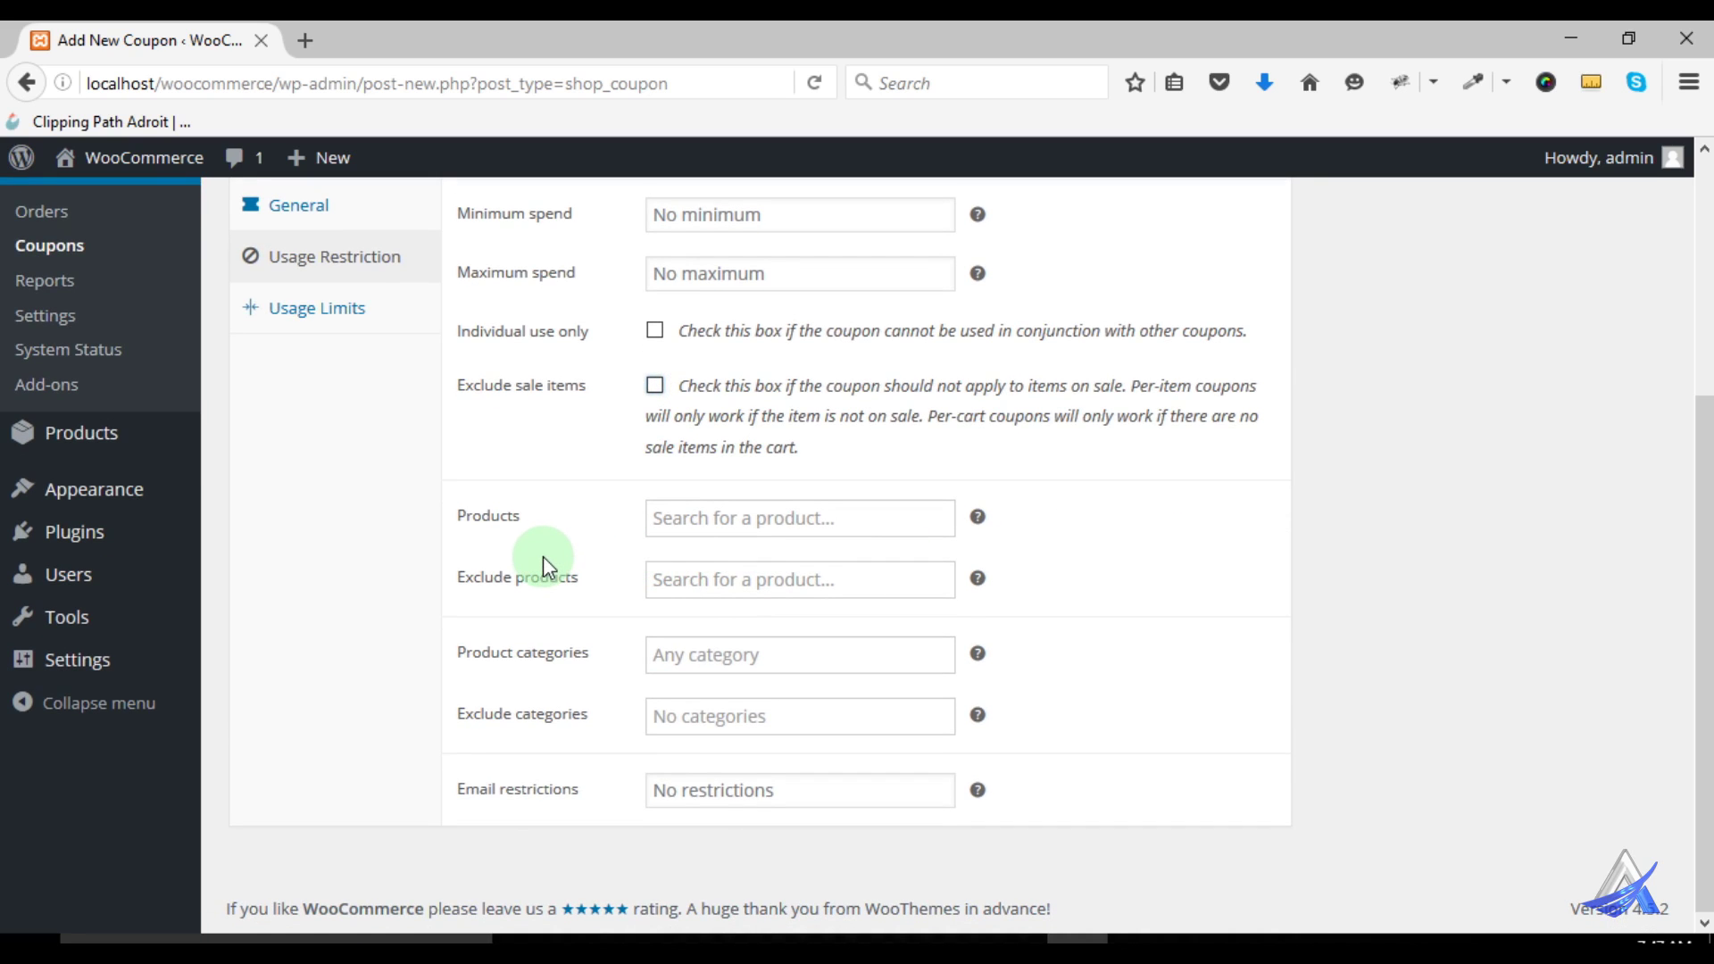
click(704, 518)
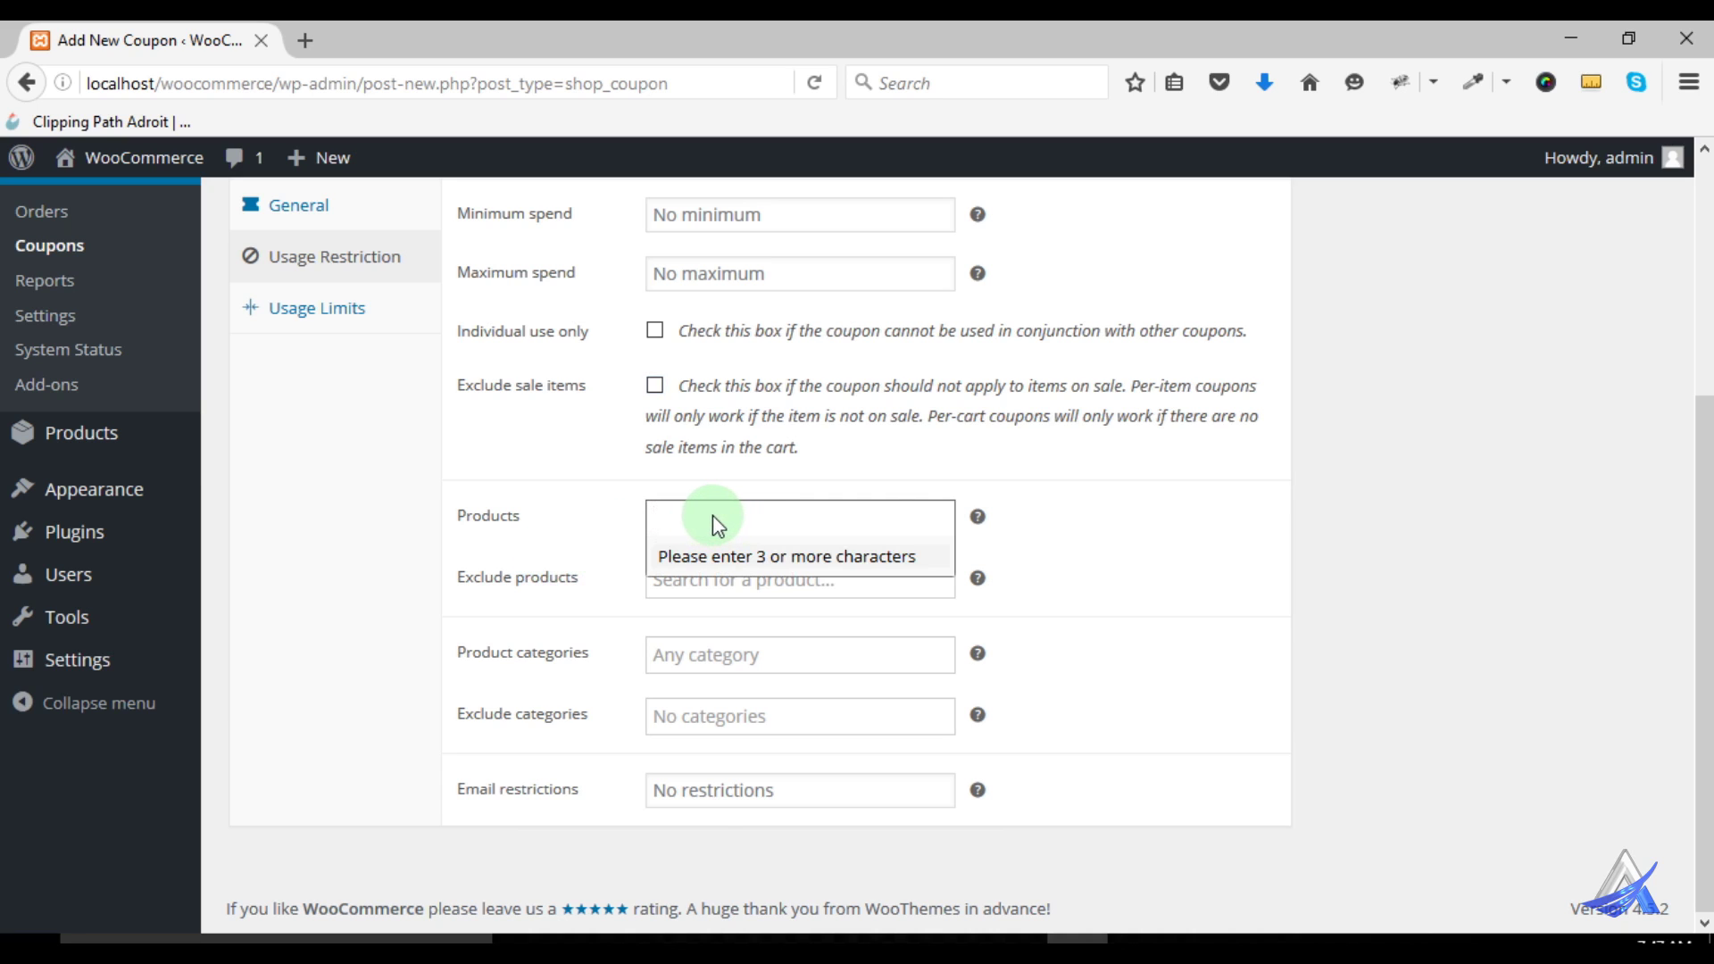
click(1110, 516)
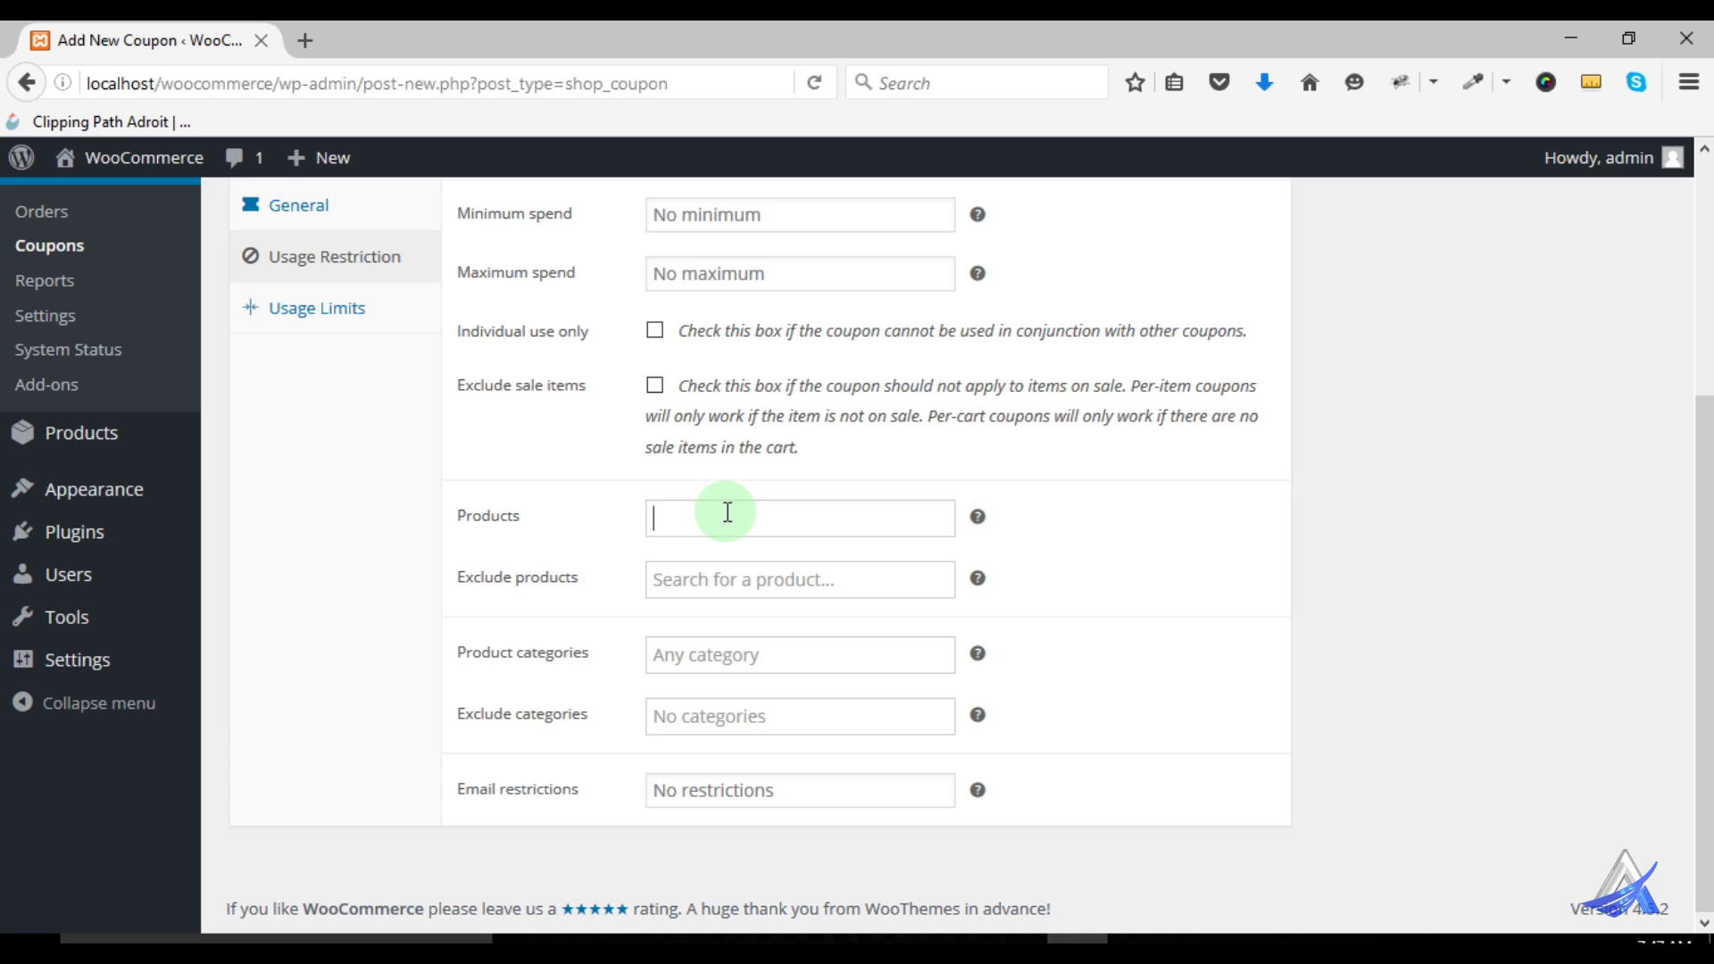
click(650, 607)
click(679, 586)
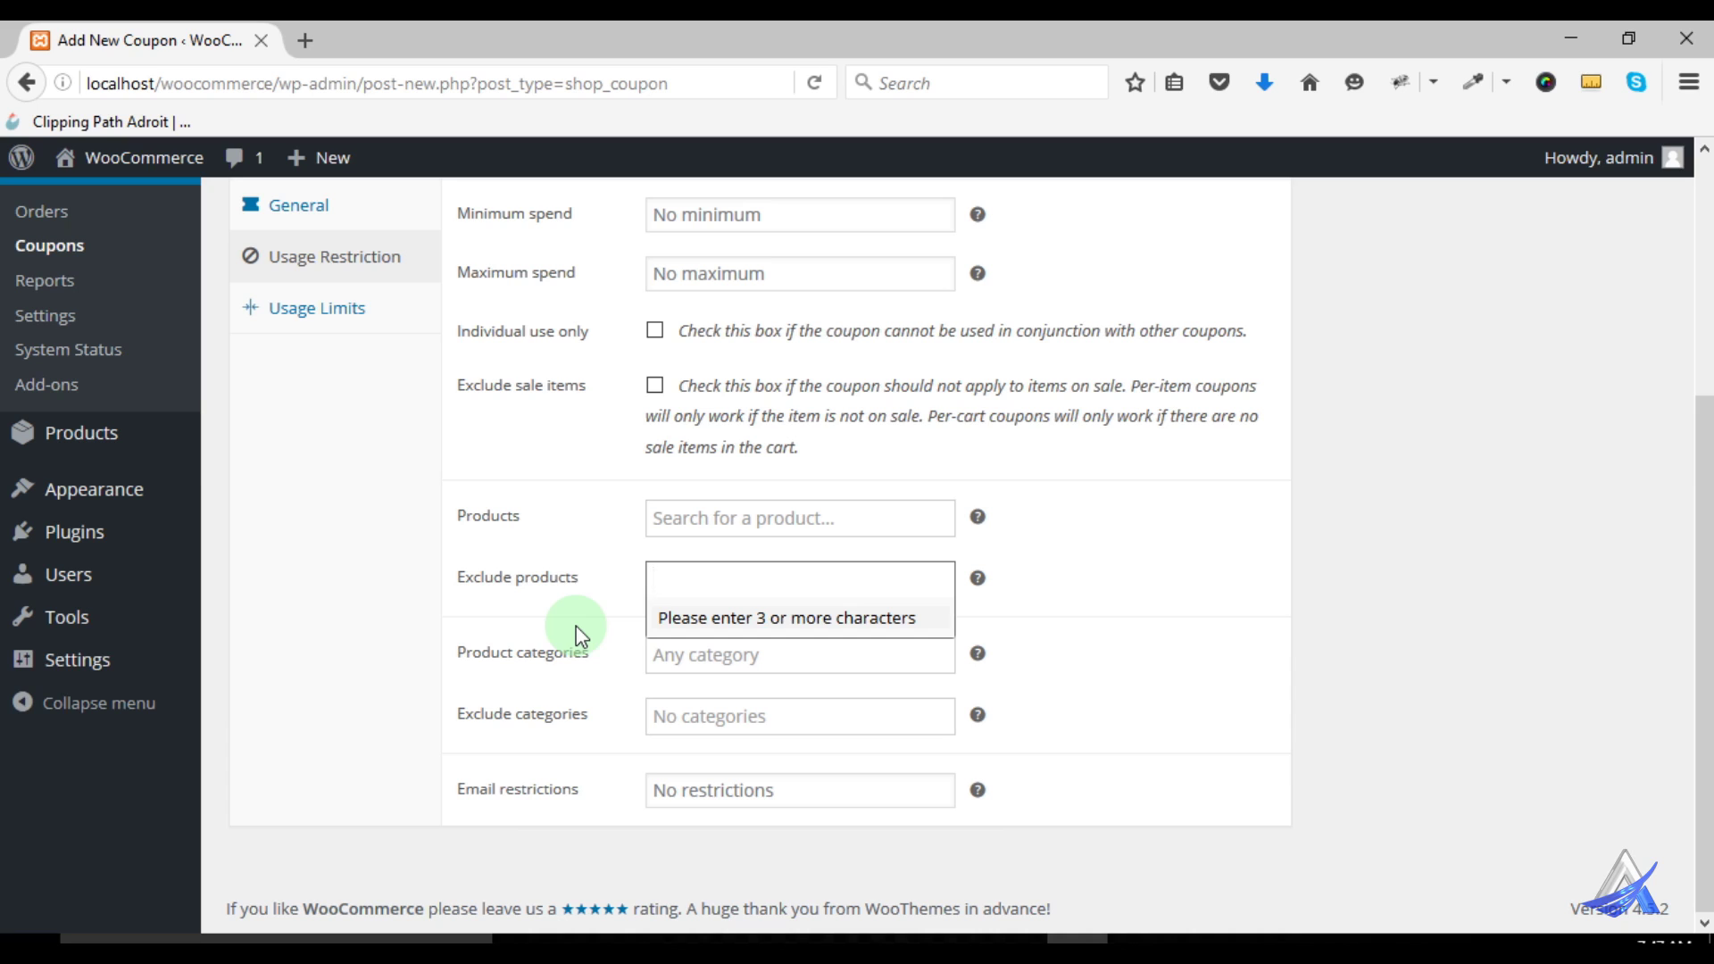
click(564, 583)
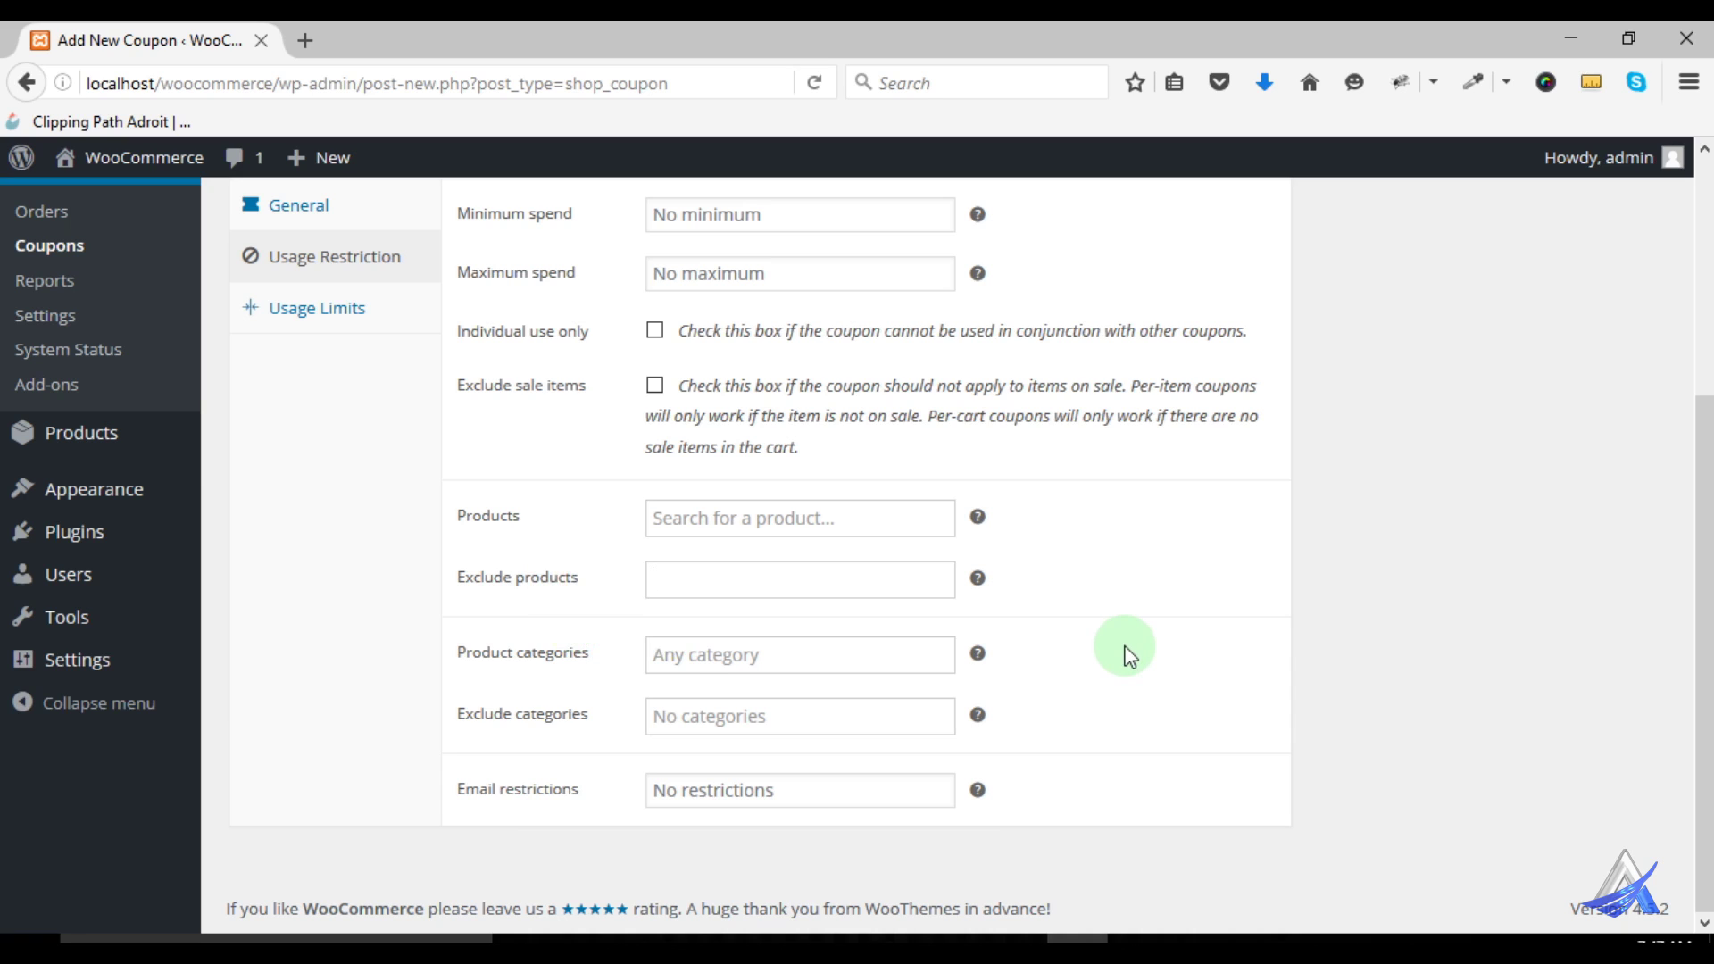
click(668, 658)
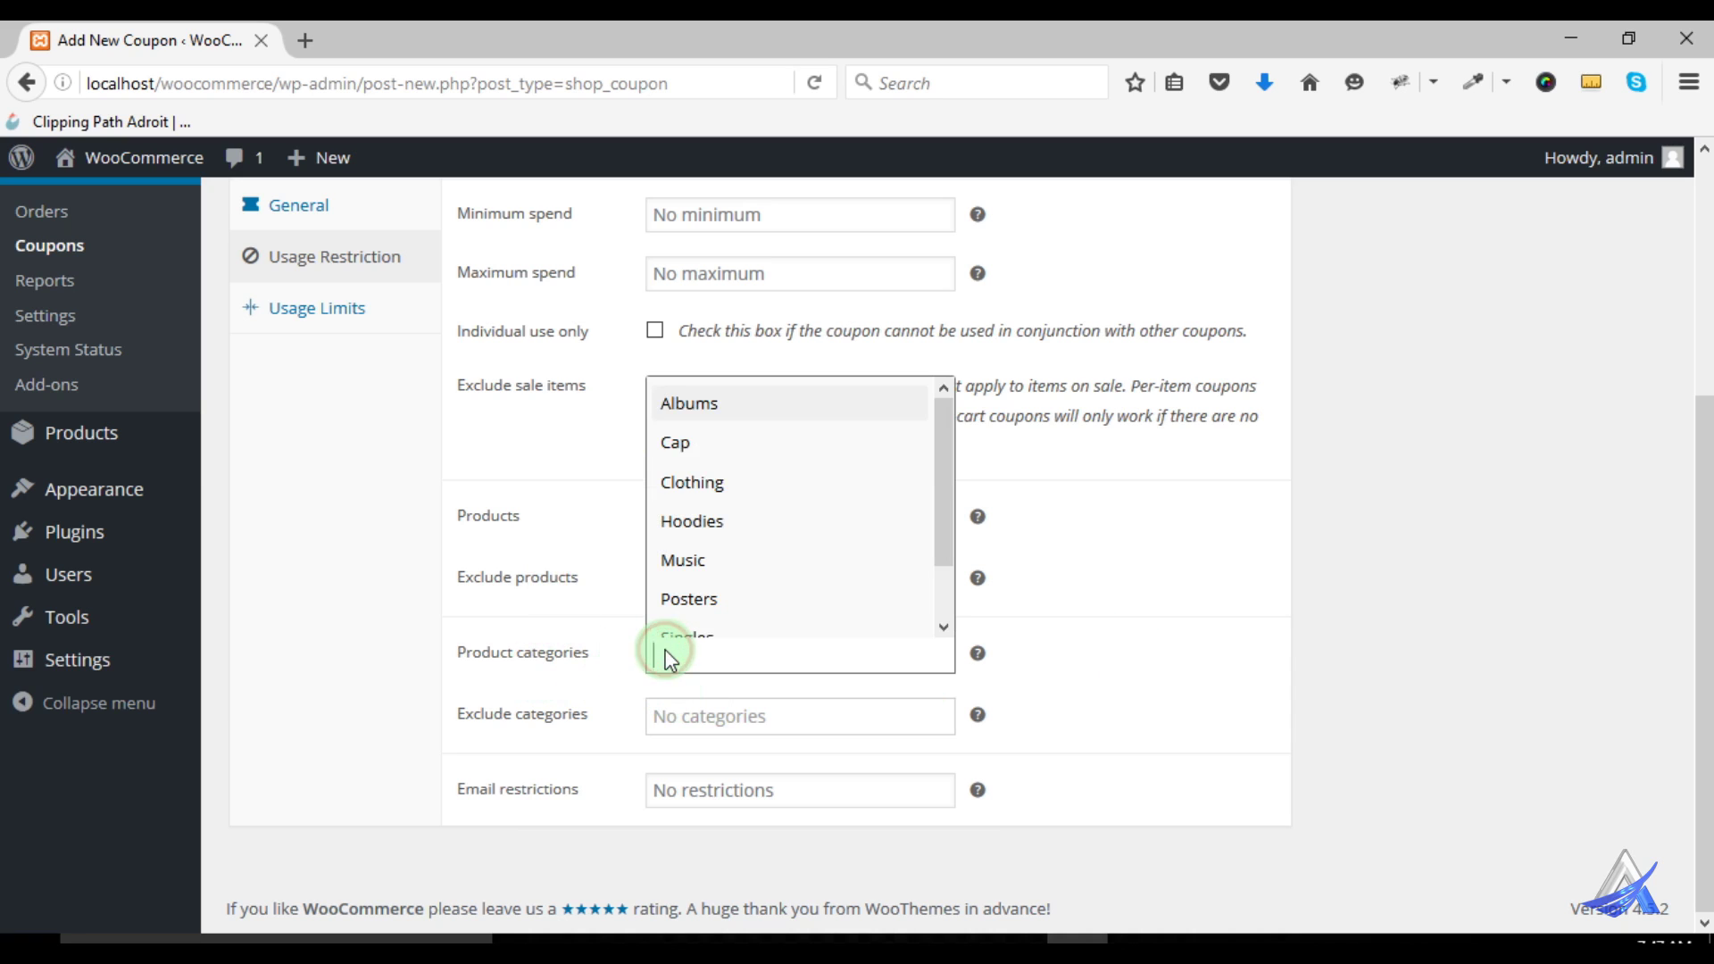
scroll(812, 482, down, 1)
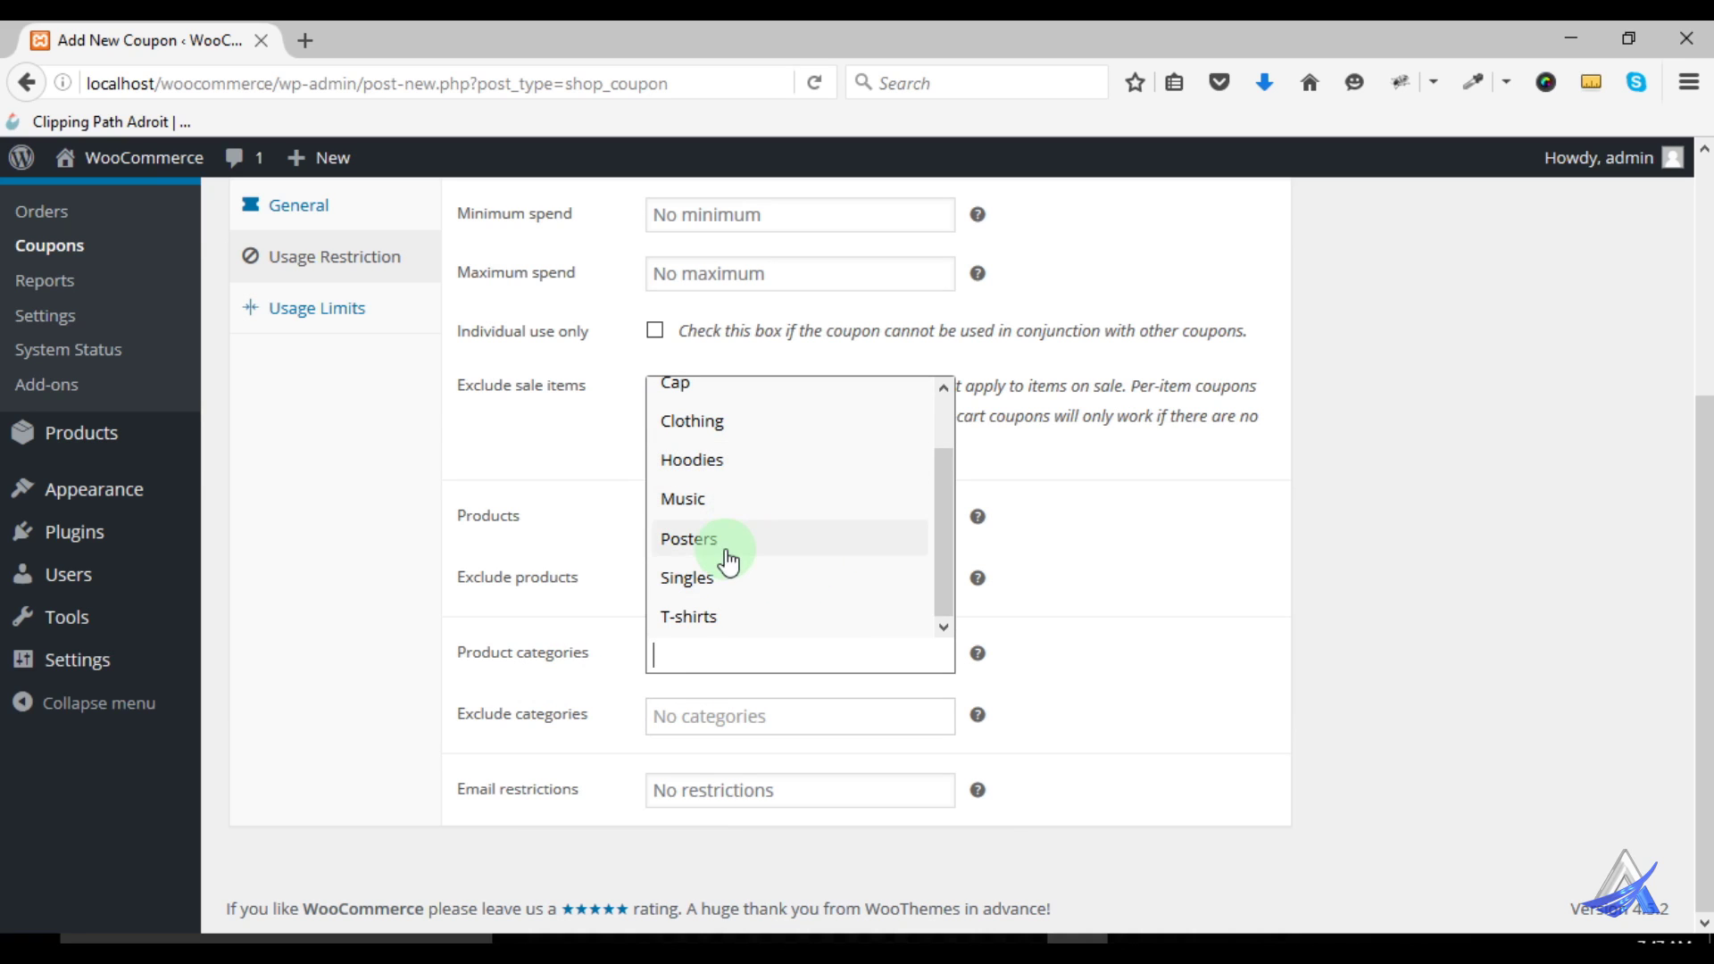
click(1183, 645)
click(692, 718)
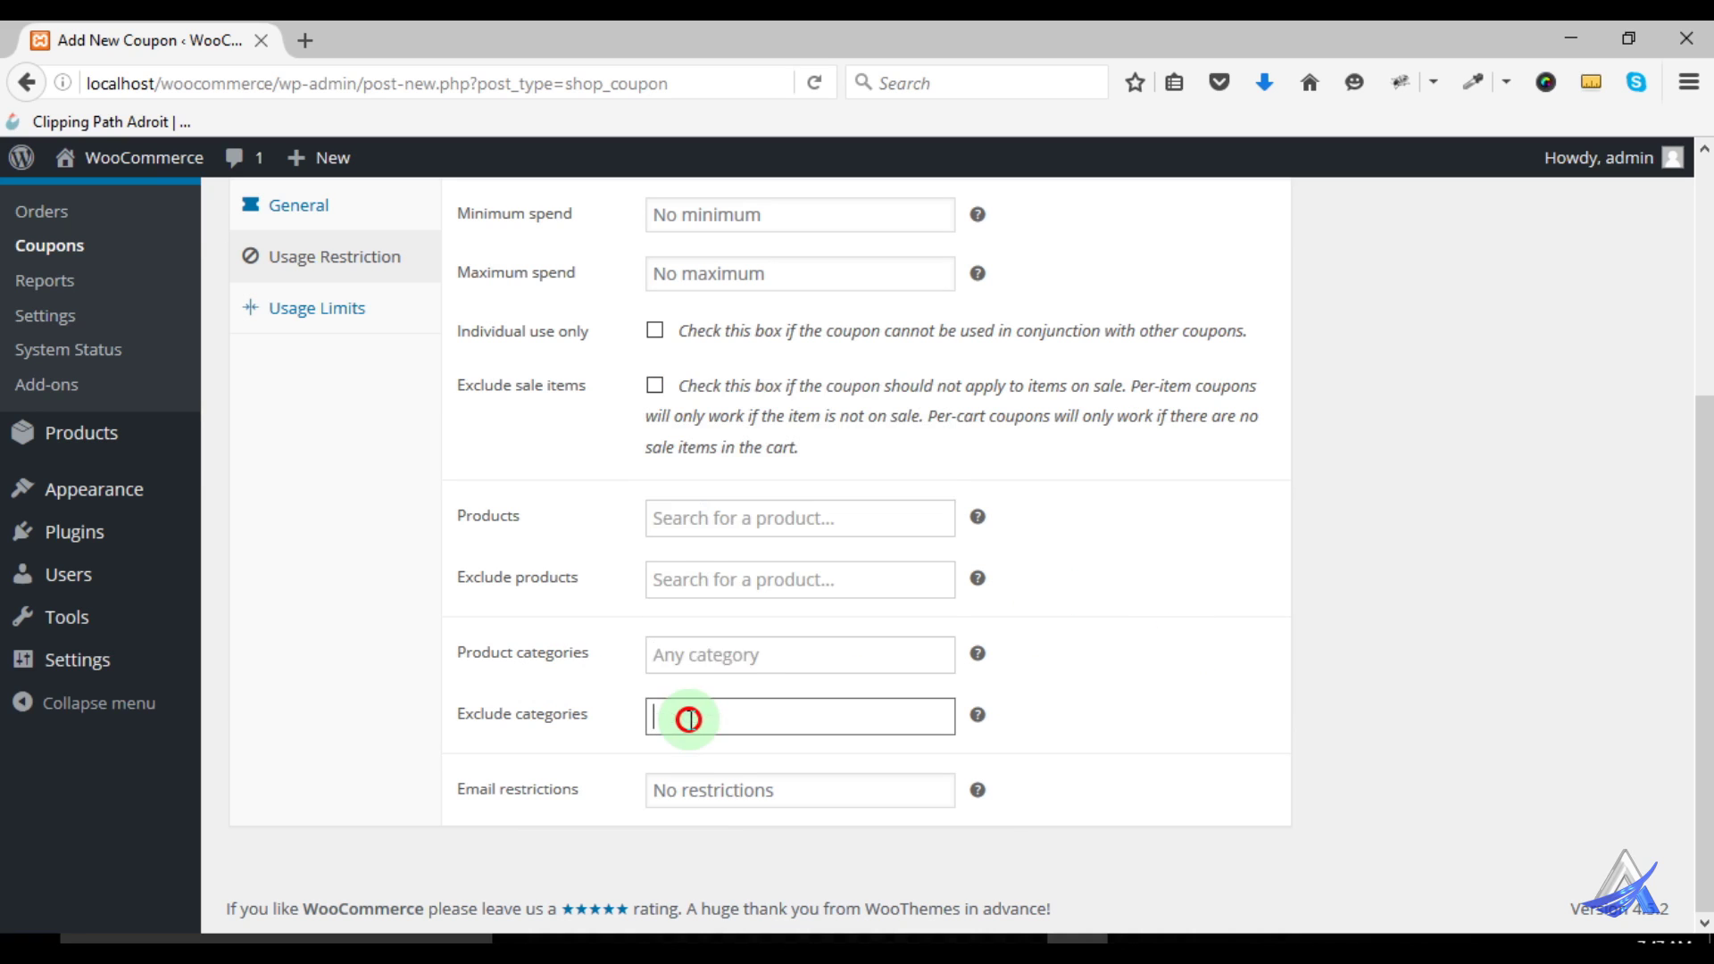
scroll(728, 625, down, 1)
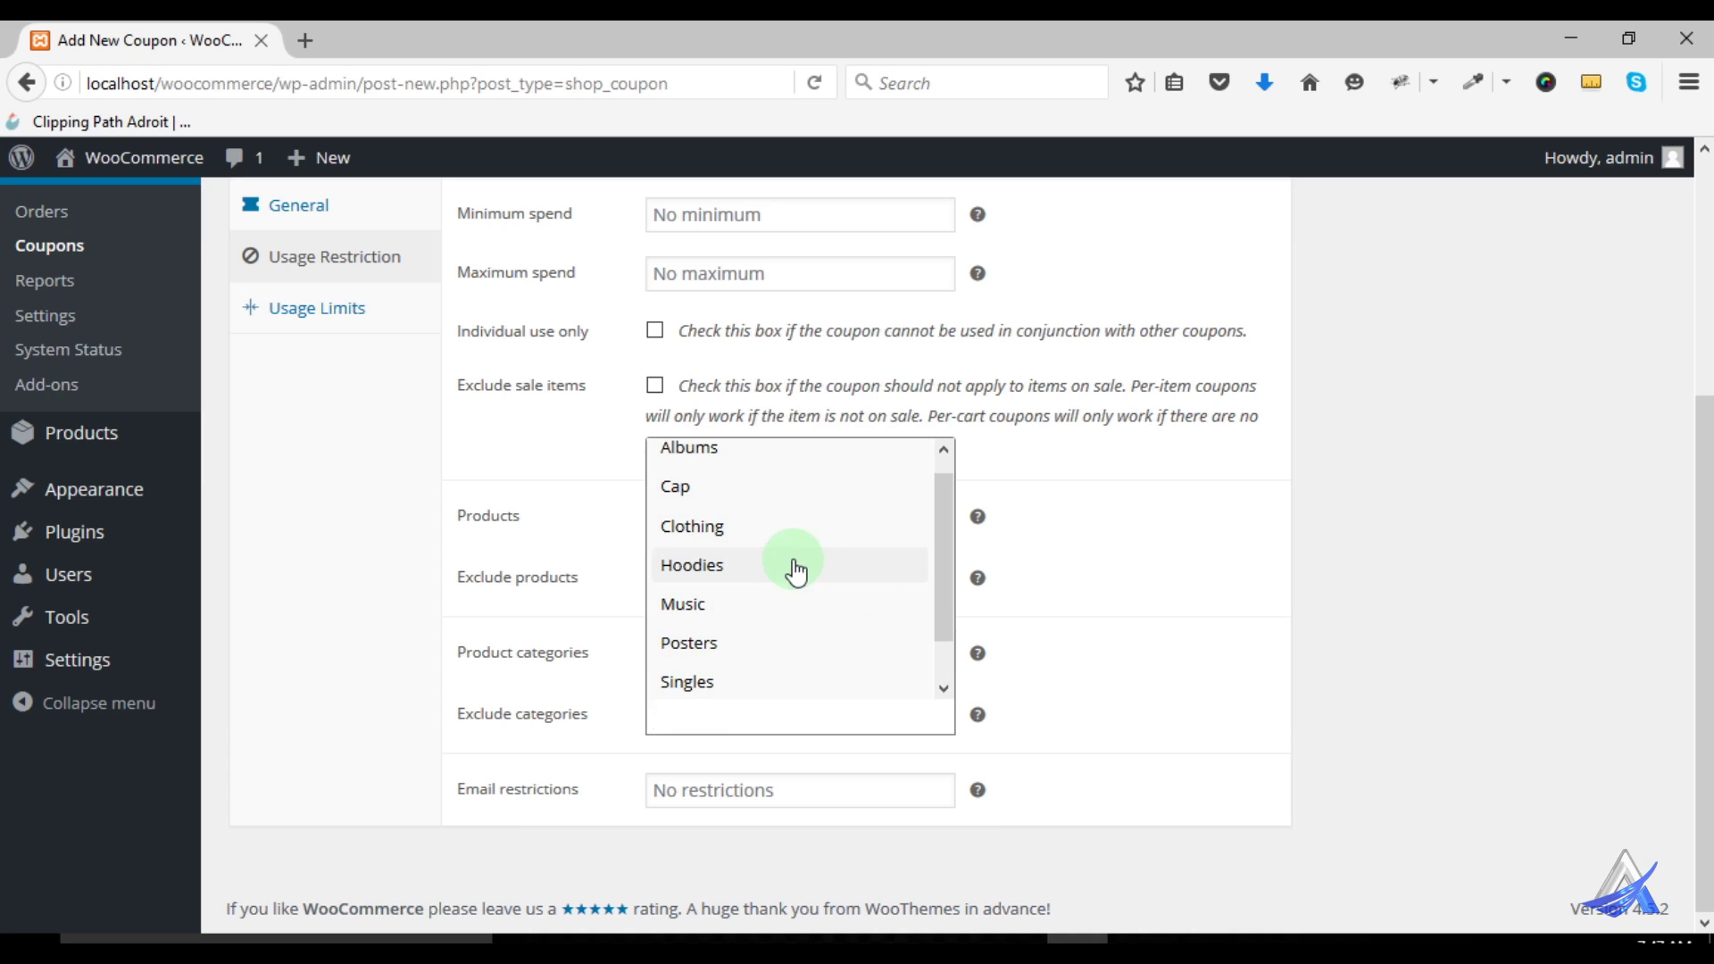
click(1192, 635)
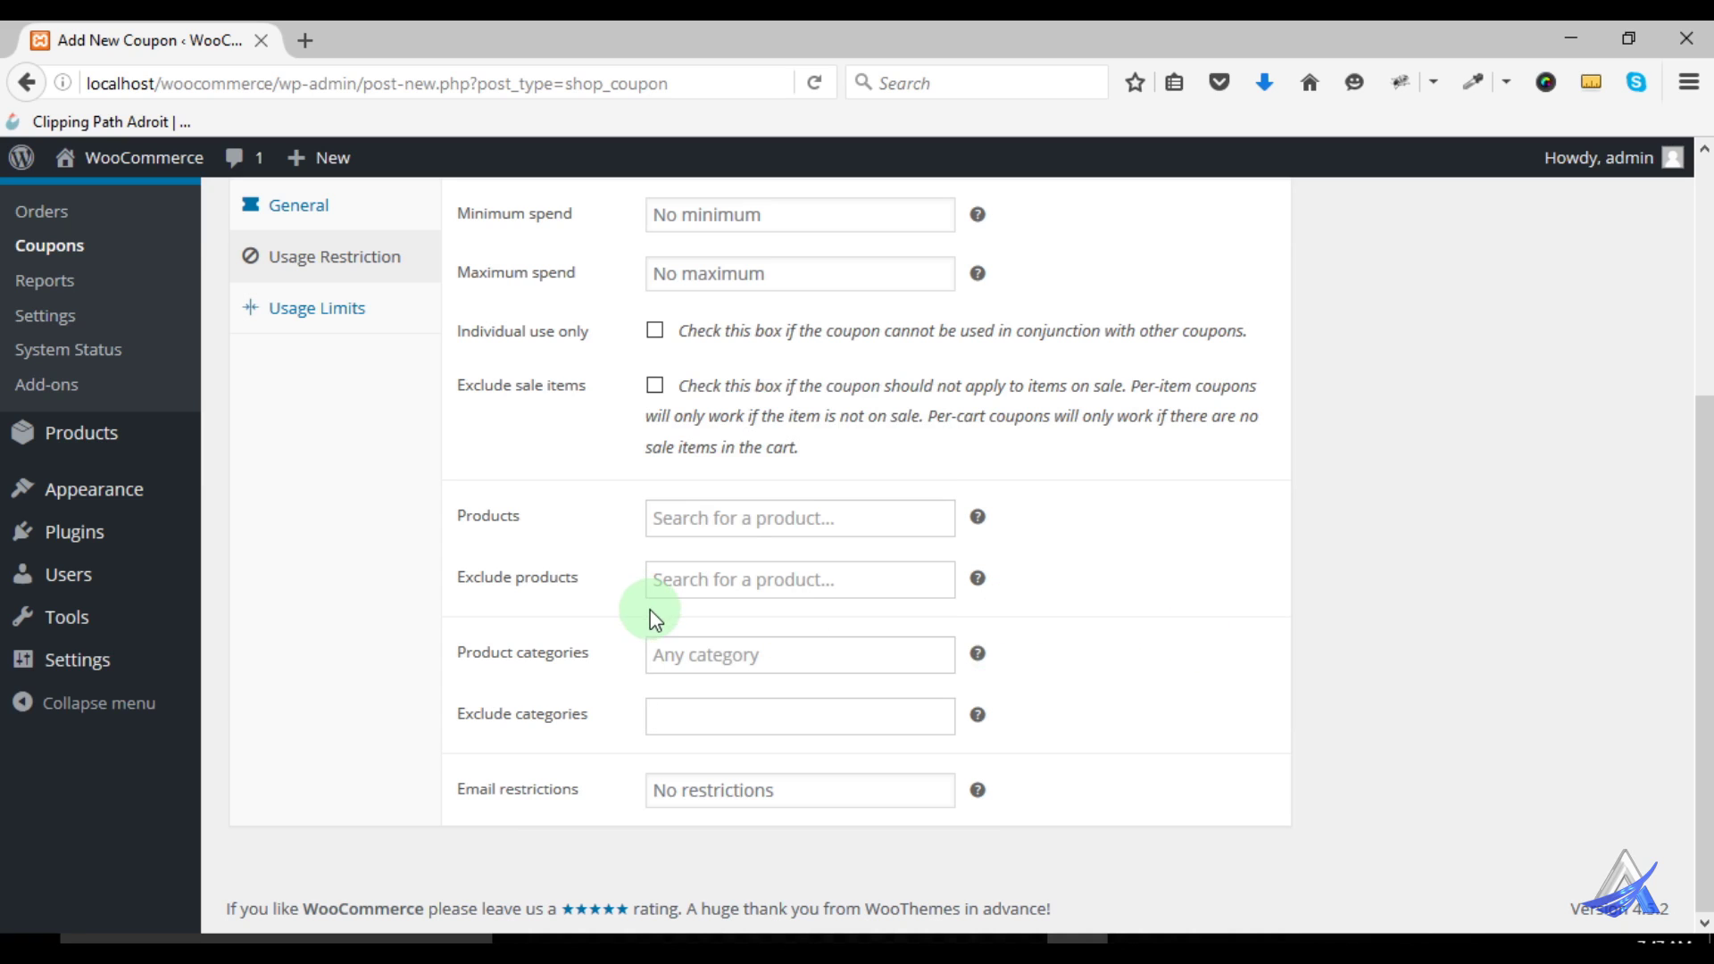
click(714, 790)
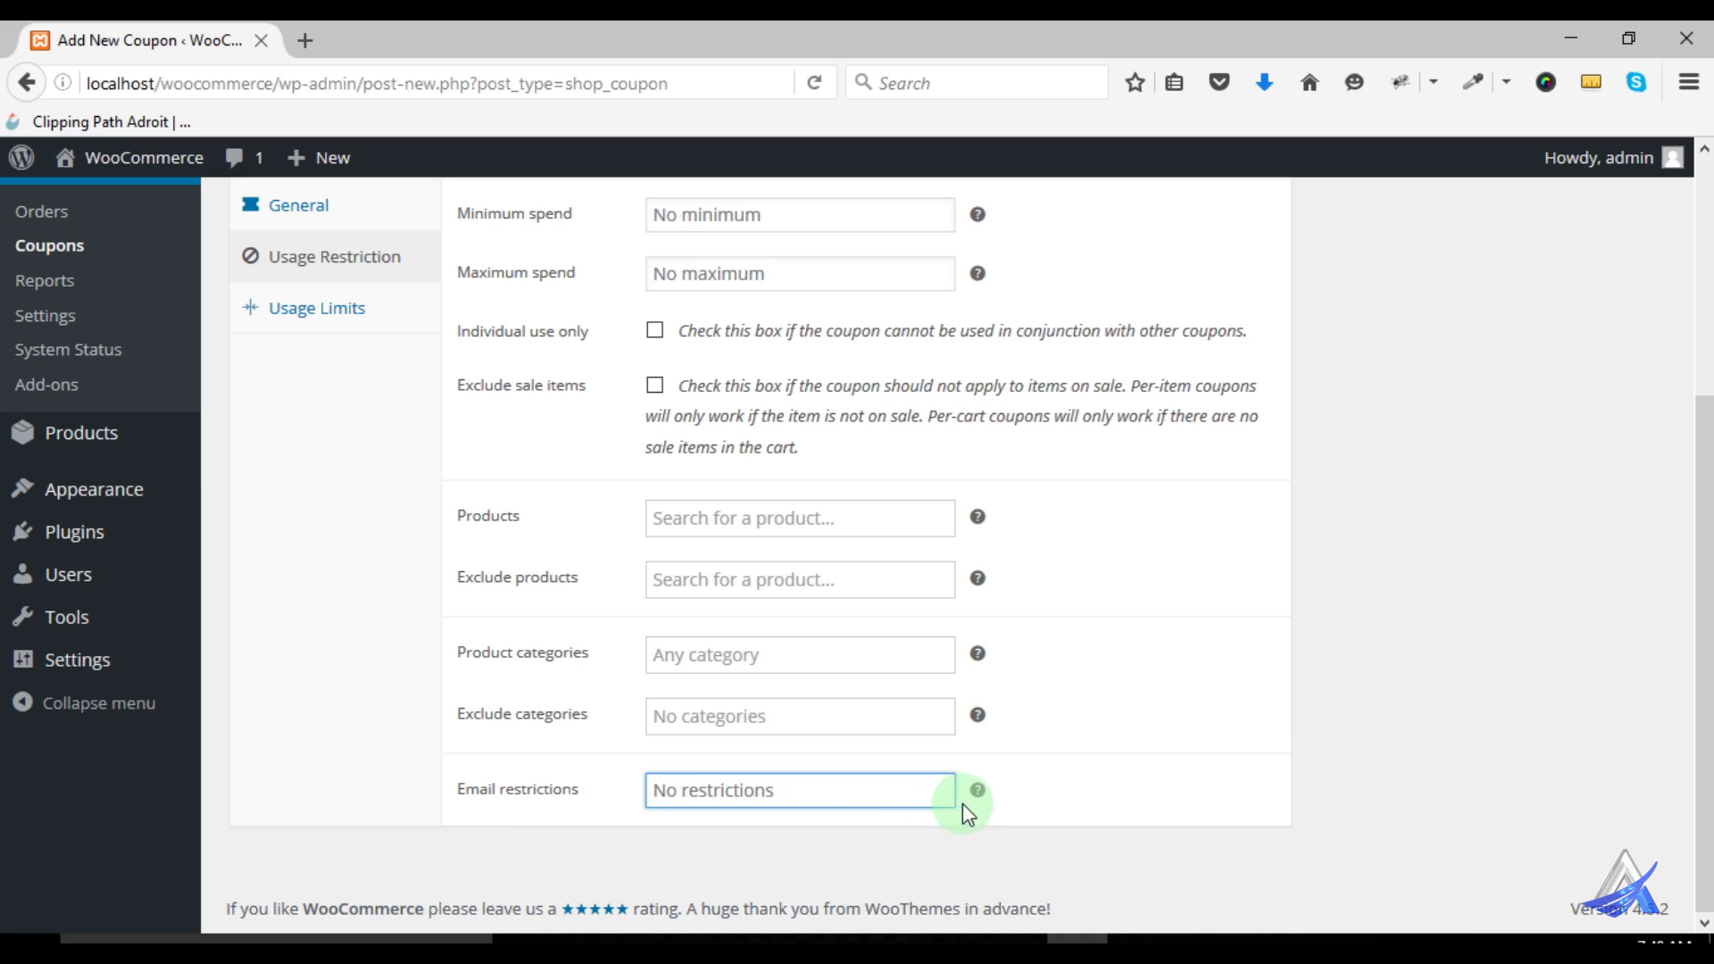
Show the Usage Limits panel in the A460 coupon's Coupon Data box
mouse_move(984, 798)
scroll(791, 800, up, 1)
scroll(792, 800, up, 2)
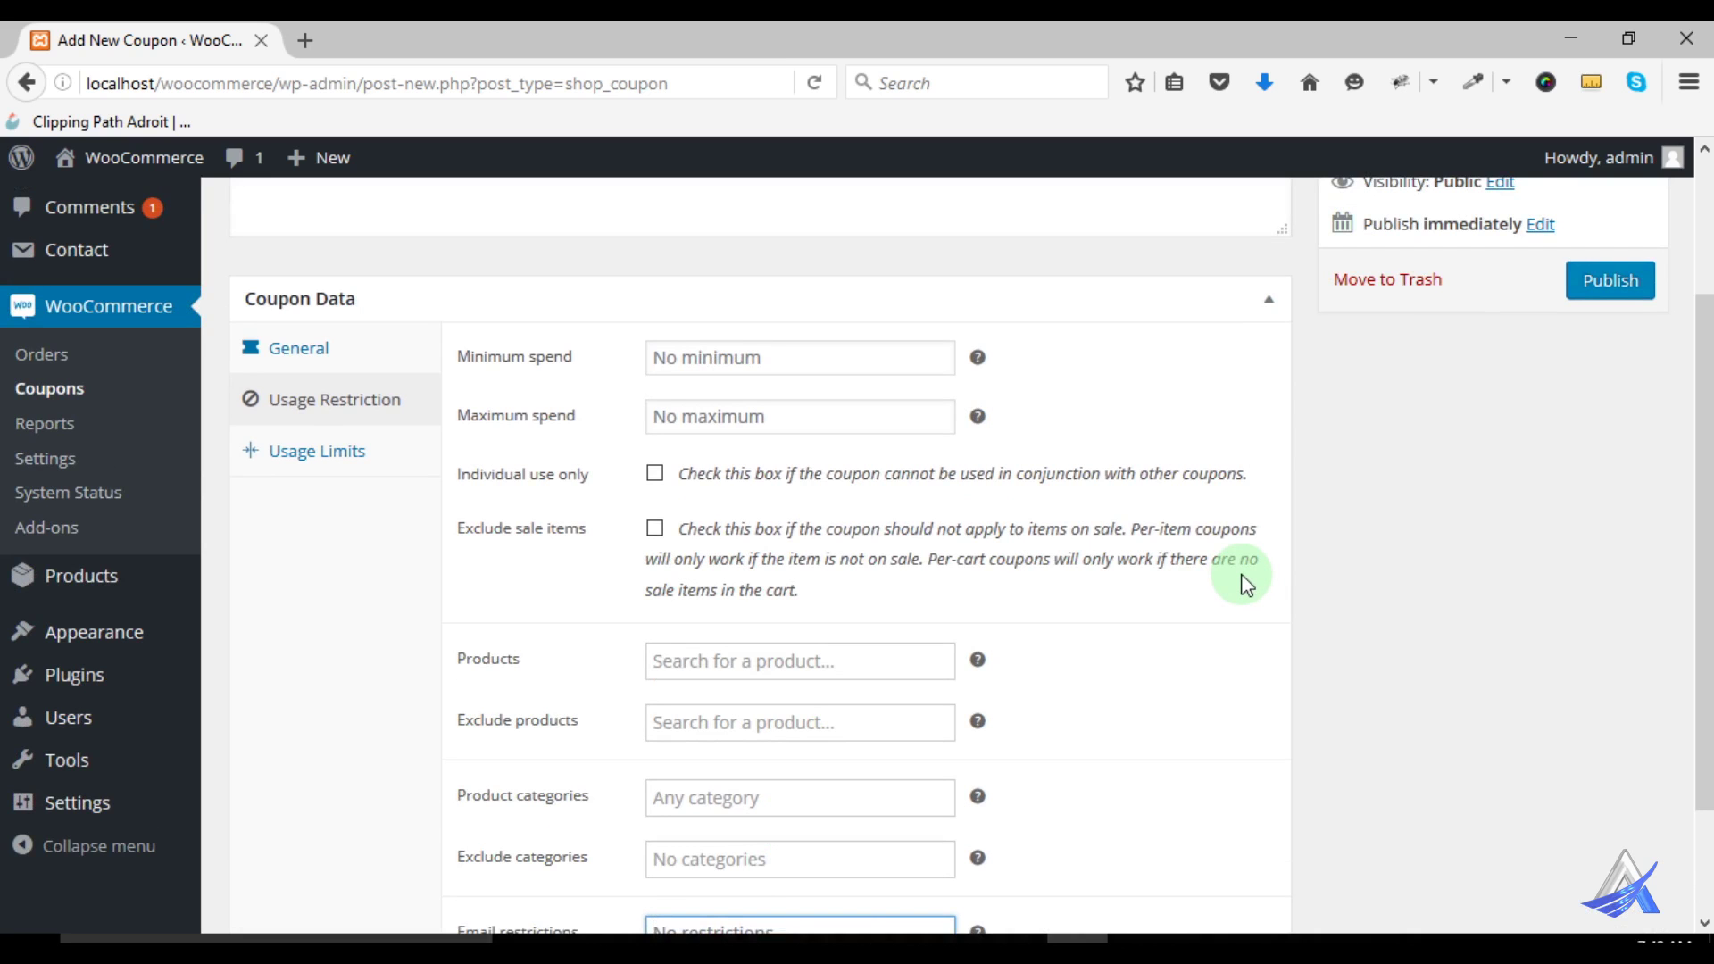
scroll(1236, 612, up, 4)
scroll(1224, 630, down, 6)
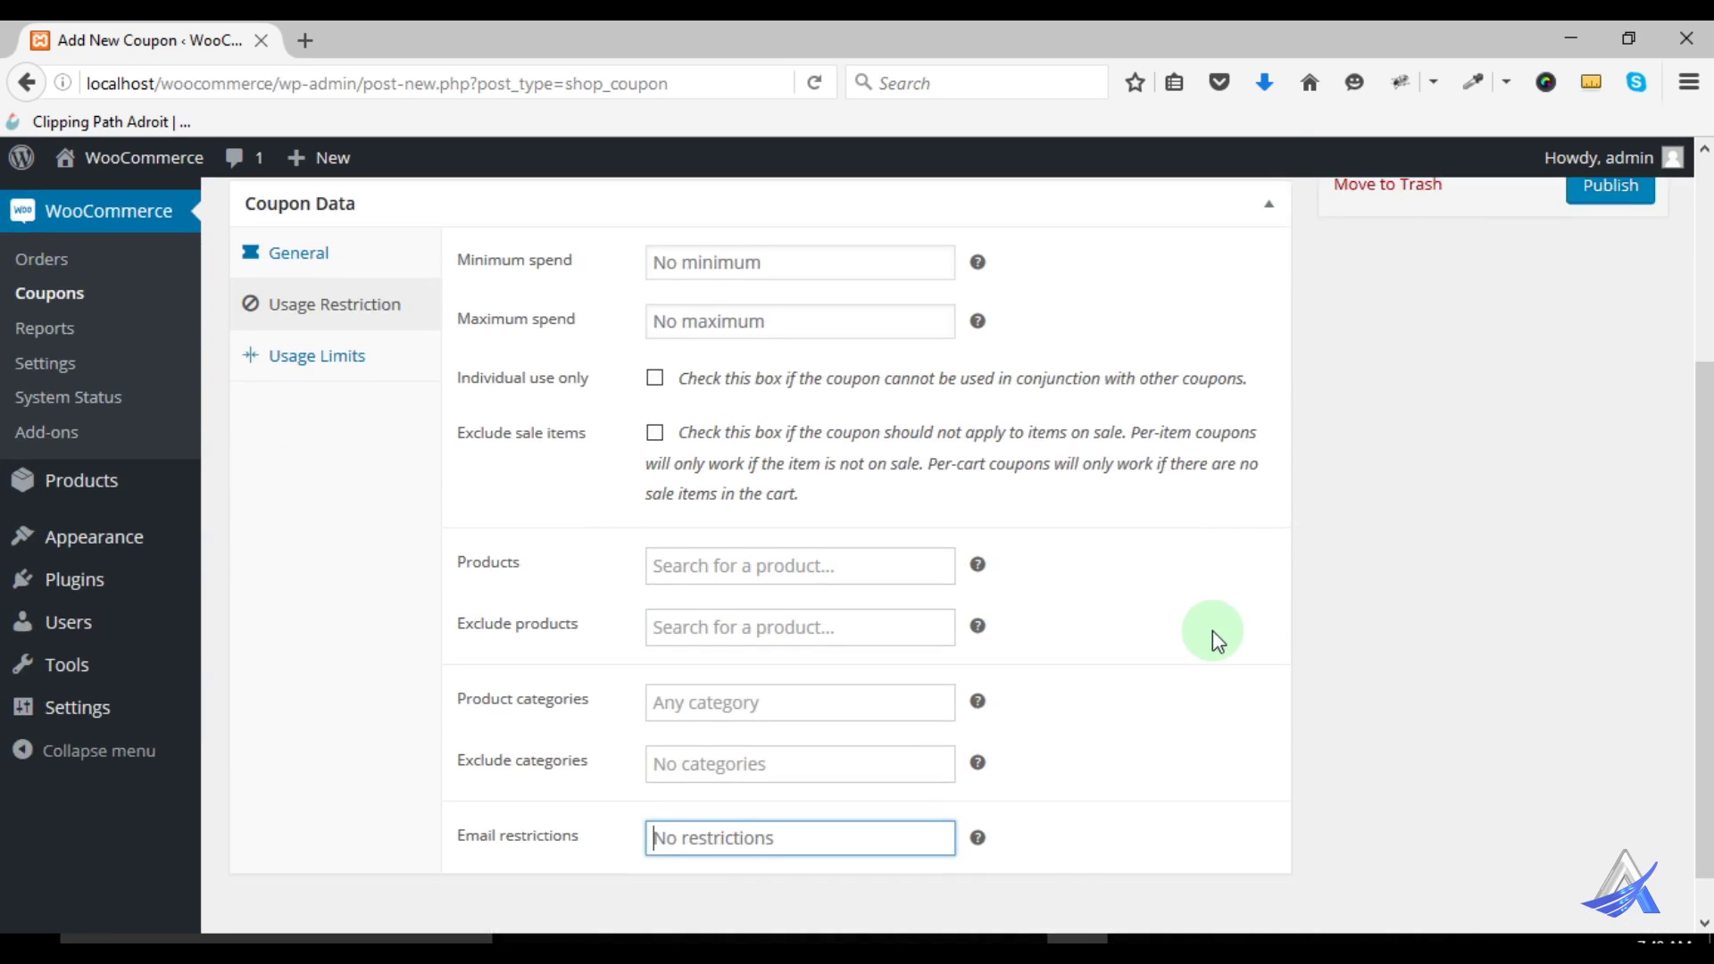
scroll(1212, 631, down, 1)
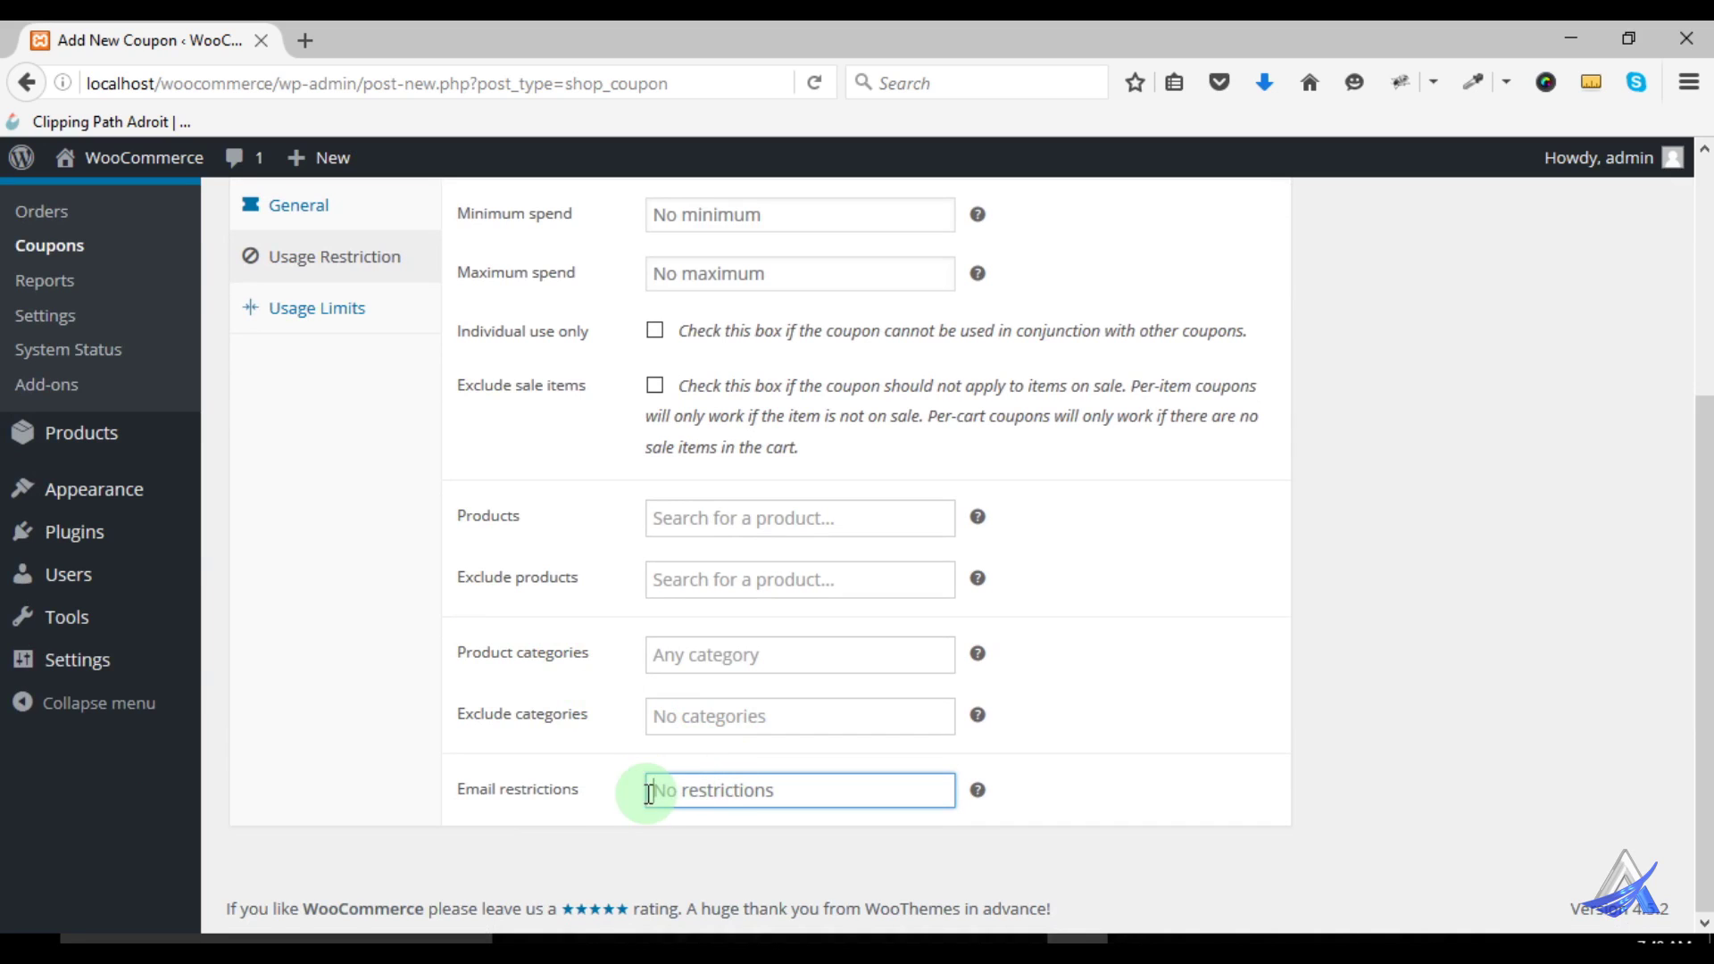
click(350, 333)
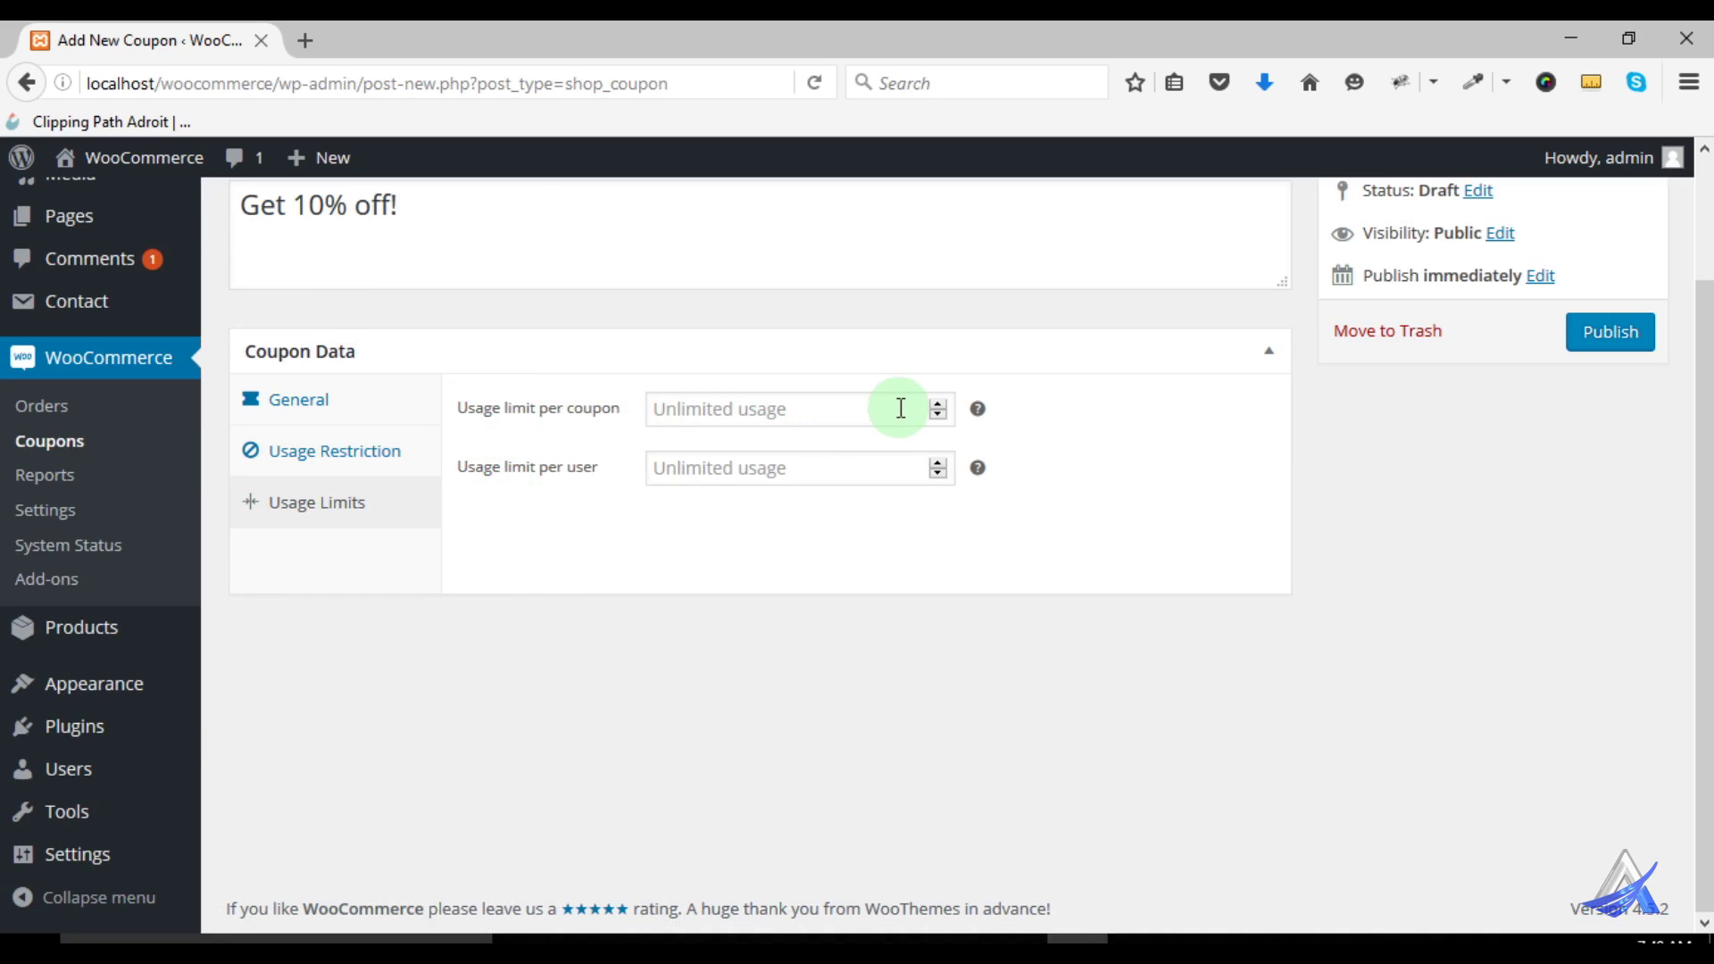
Set usage limits of 1 per coupon and 1 per user, then publish coupon A460
click(938, 403)
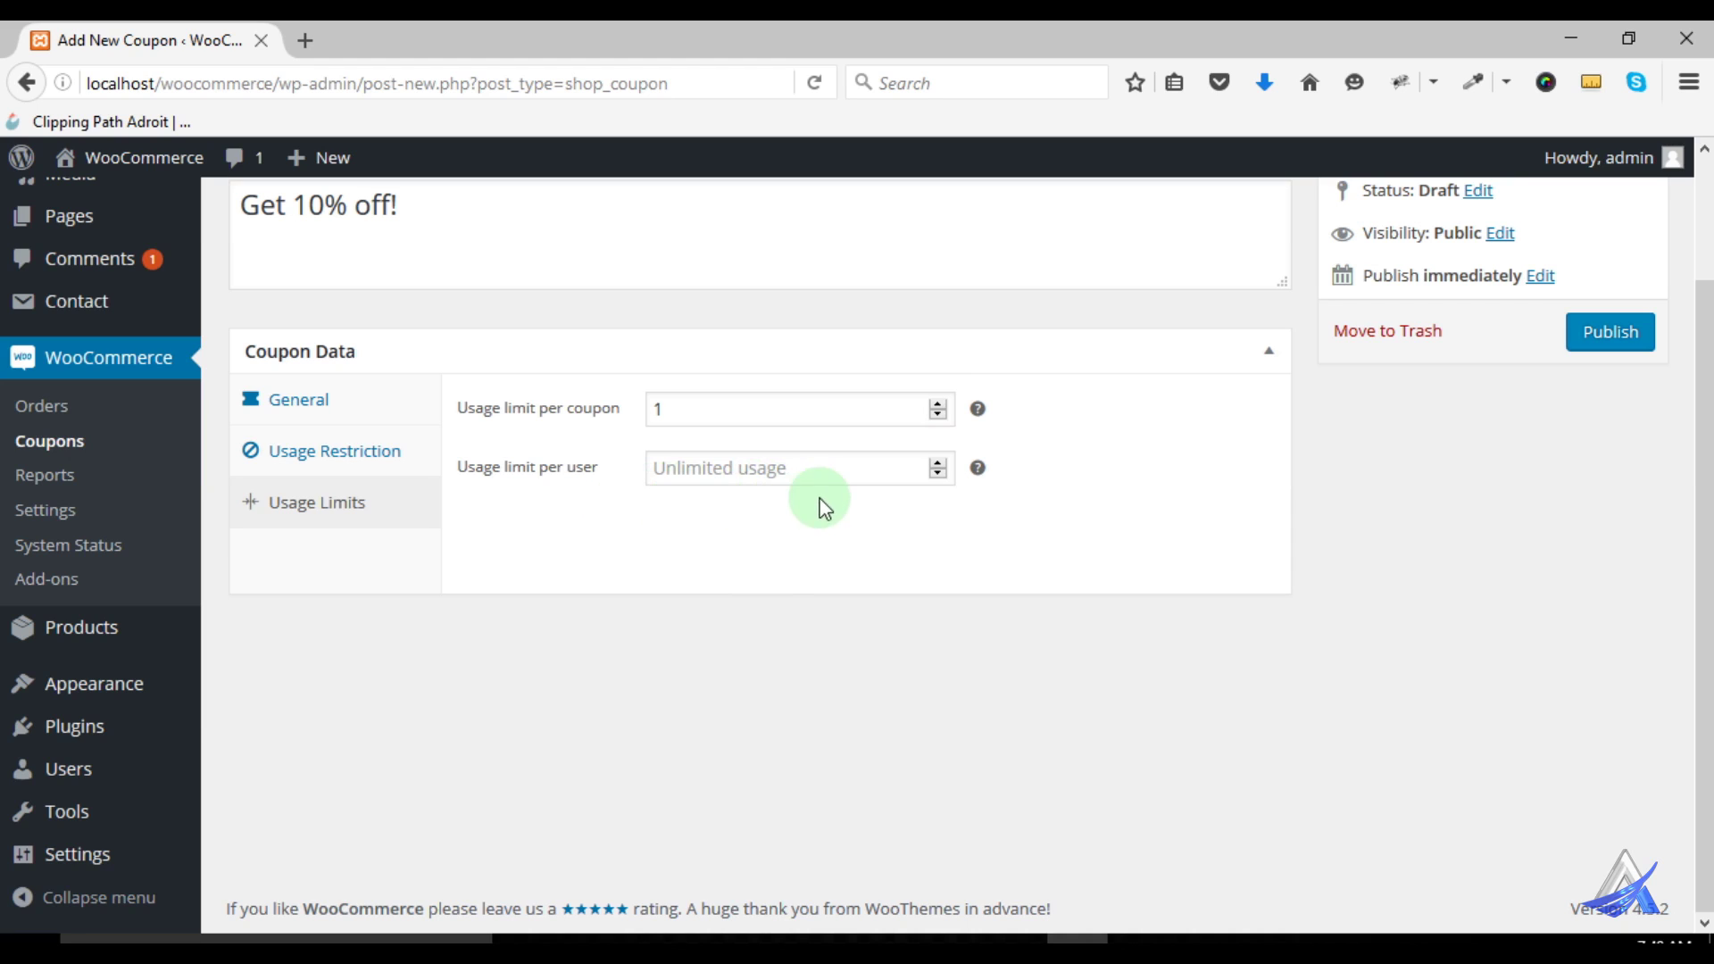
click(938, 463)
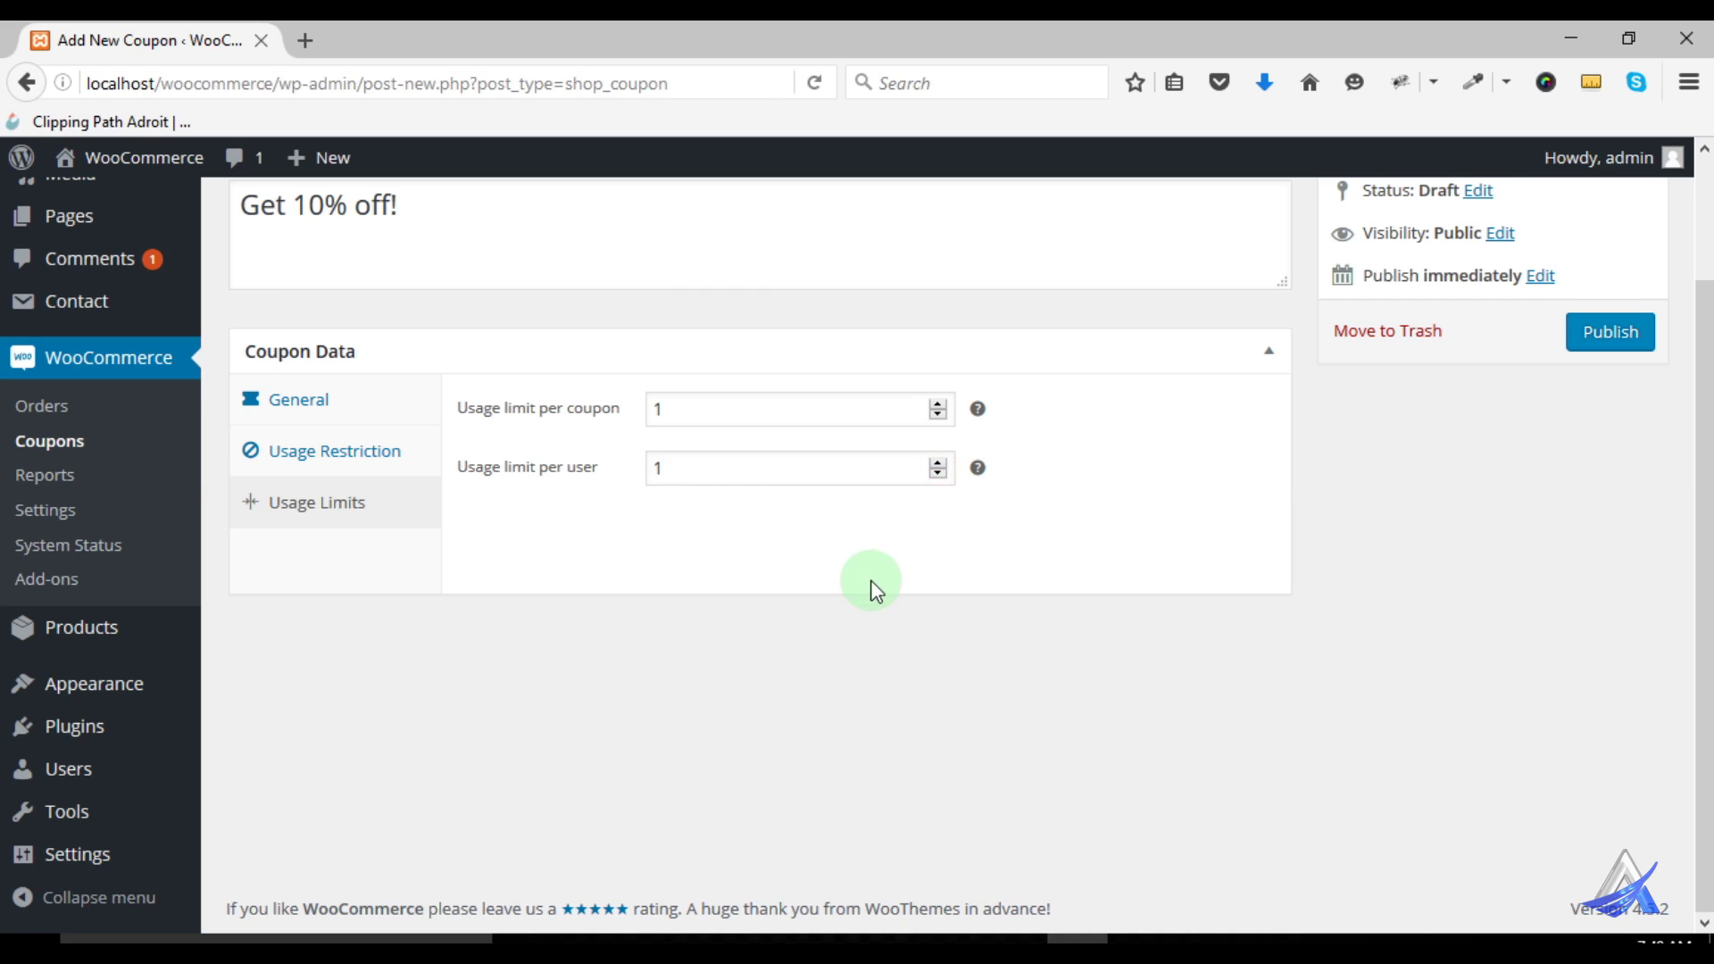
scroll(1027, 643, up, 2)
scroll(1041, 663, up, 1)
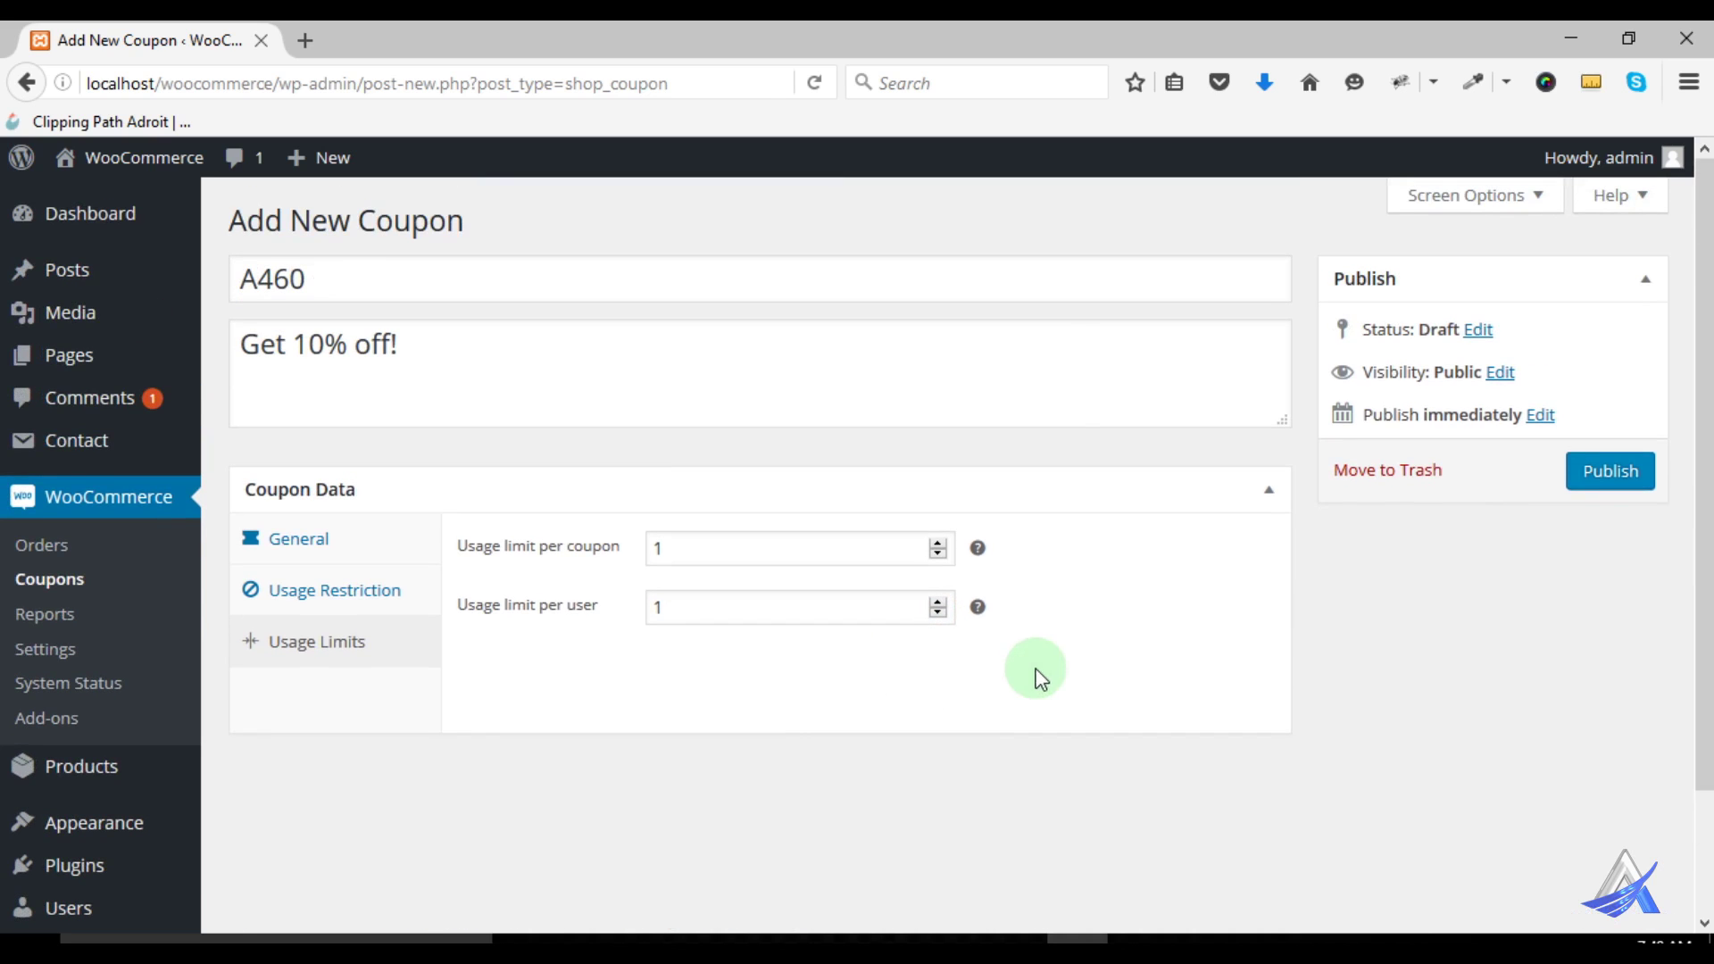
click(1615, 480)
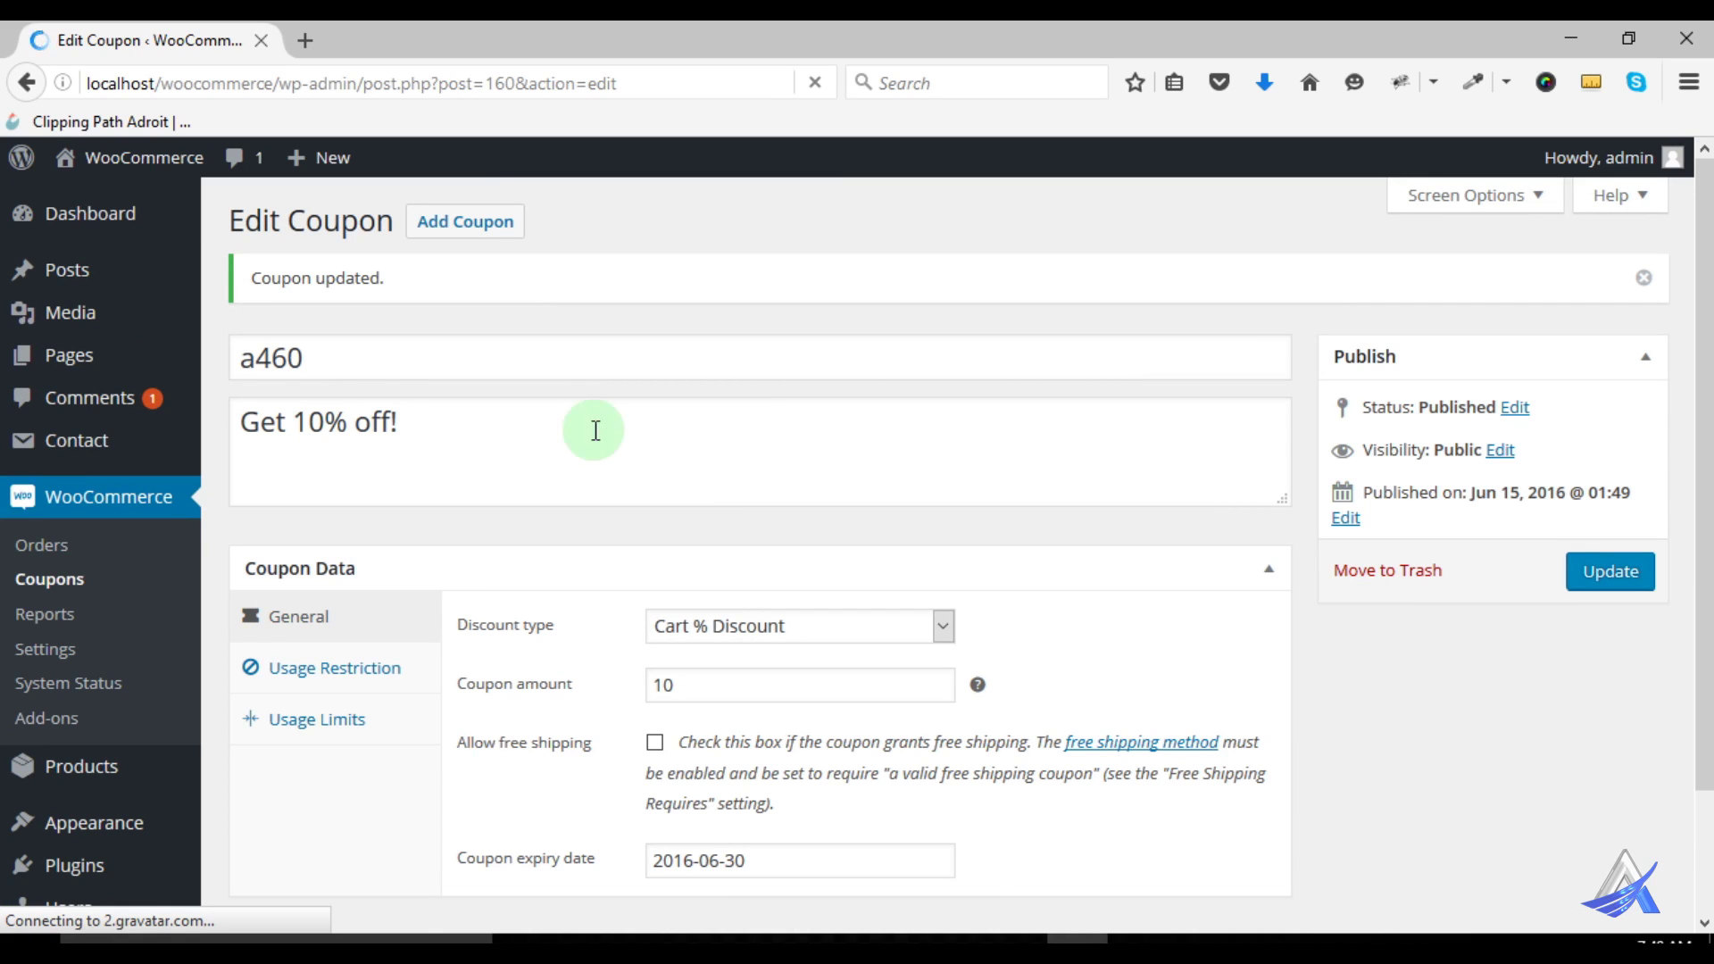
Load the store's base address, localhost/woocommerce, in a new Firefox private window
drag(246, 362, 326, 359)
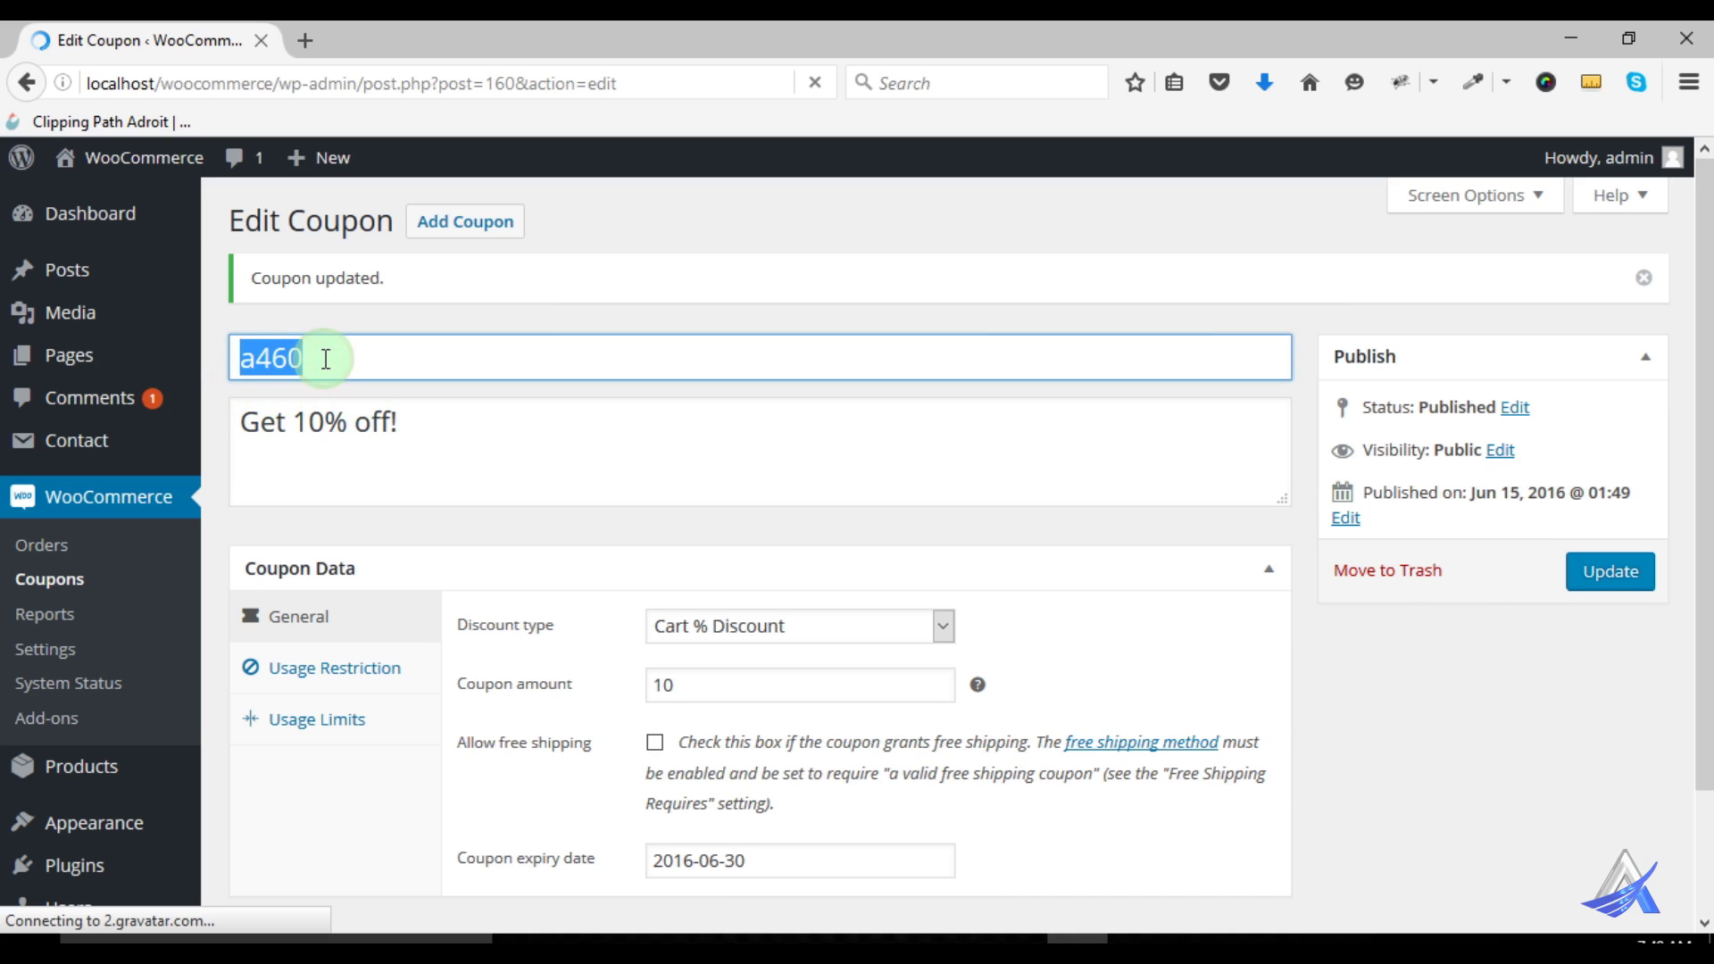
click(638, 279)
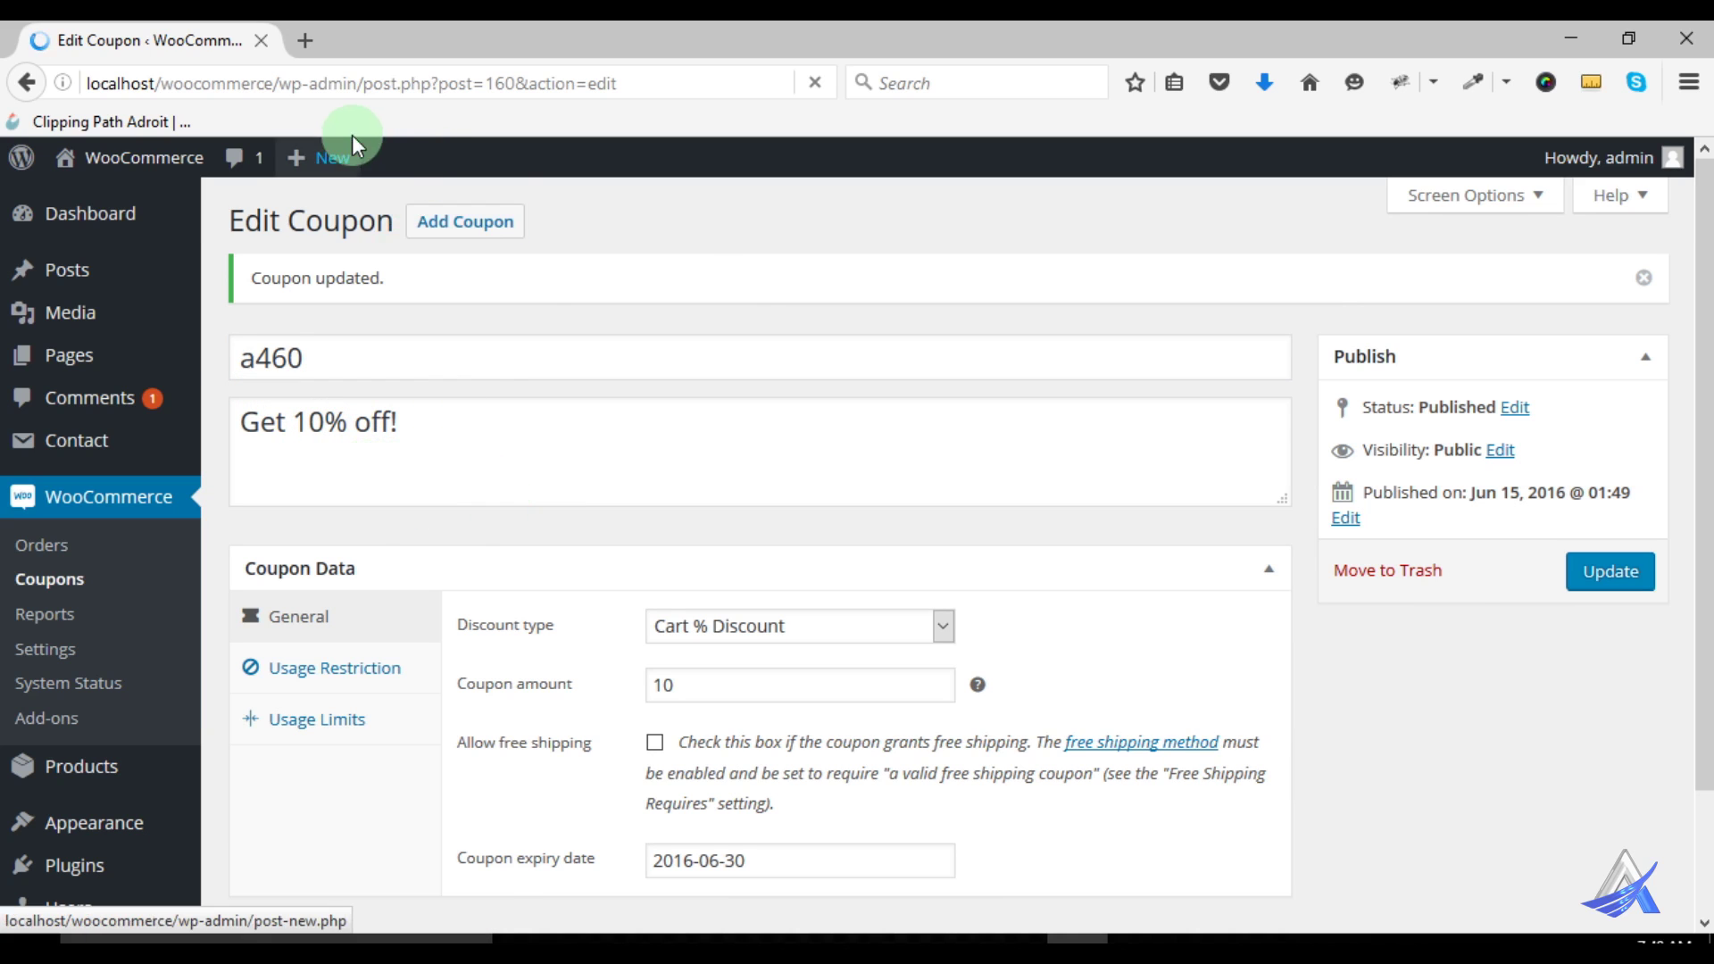
drag(274, 83, 51, 90)
key(ctrl+c)
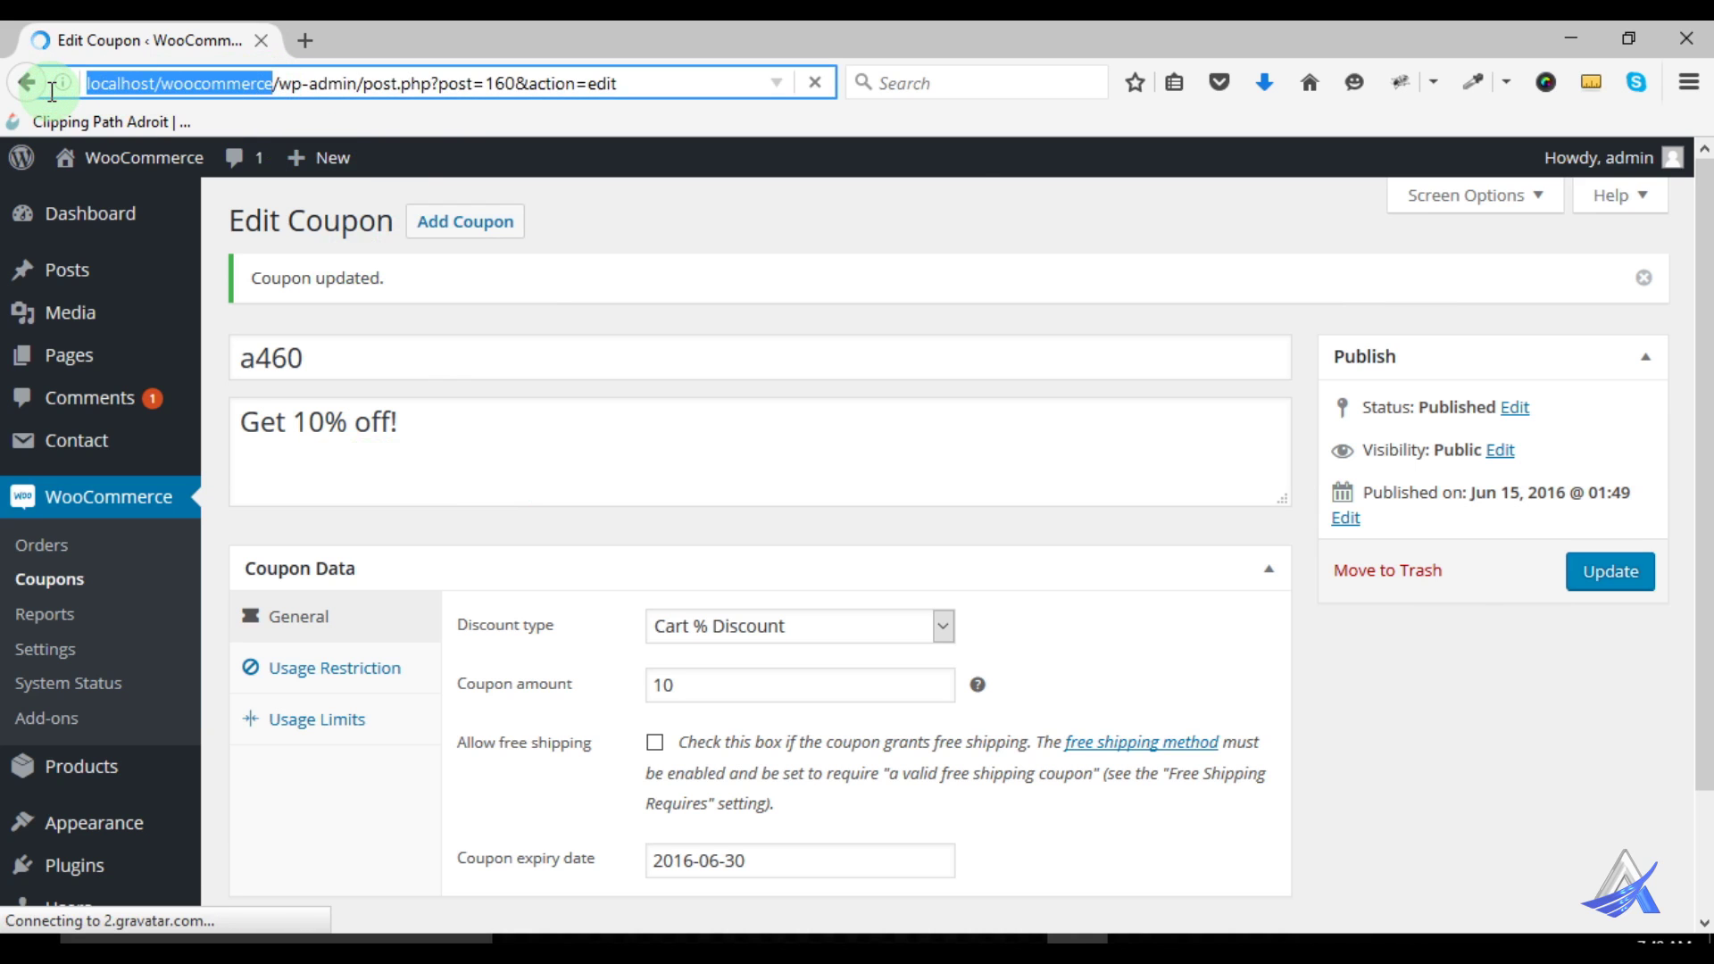
click(1688, 82)
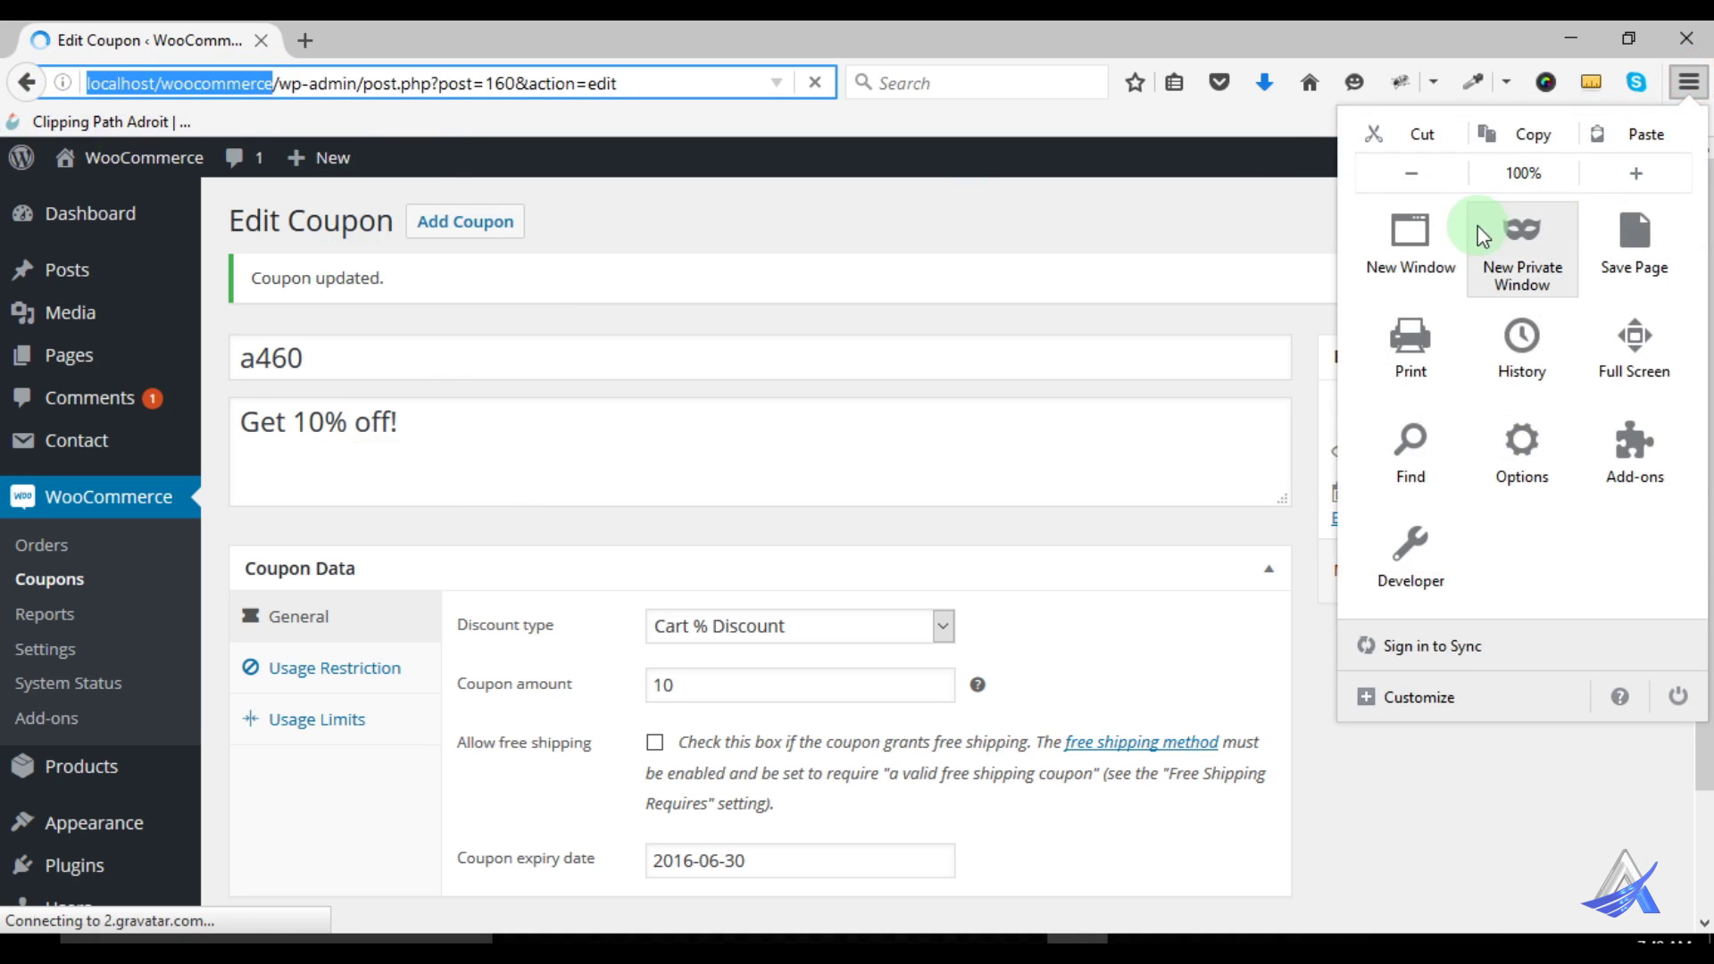
click(1514, 259)
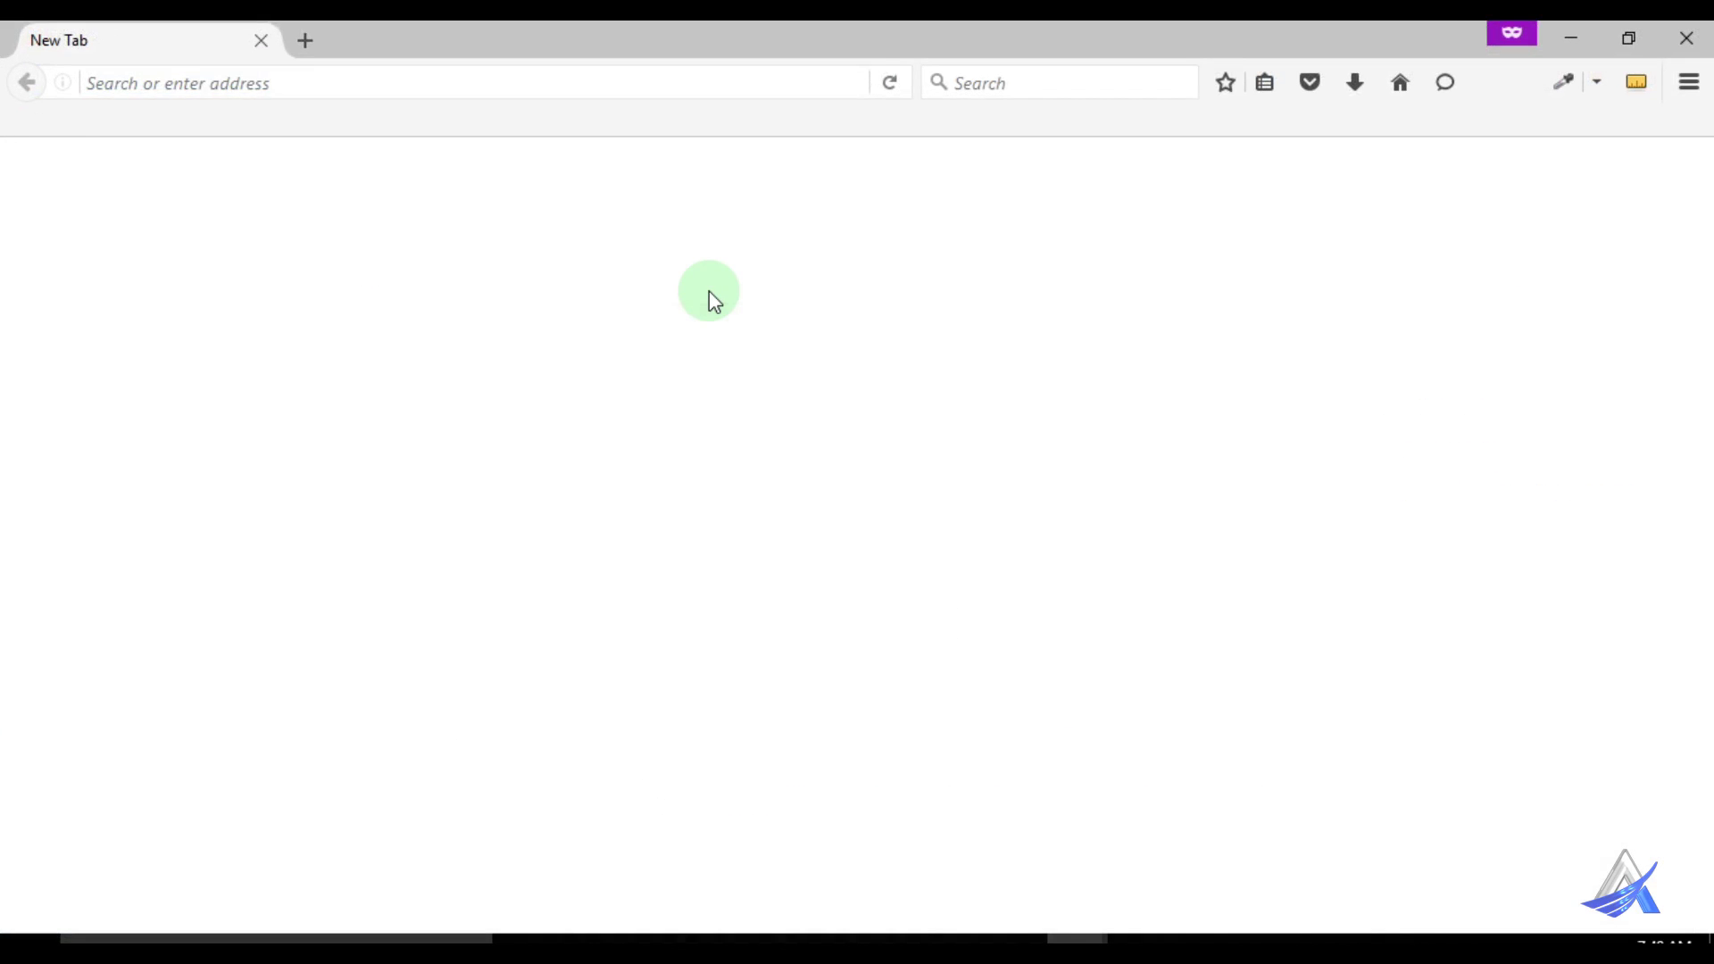
key(ctrl+v)
key(Return)
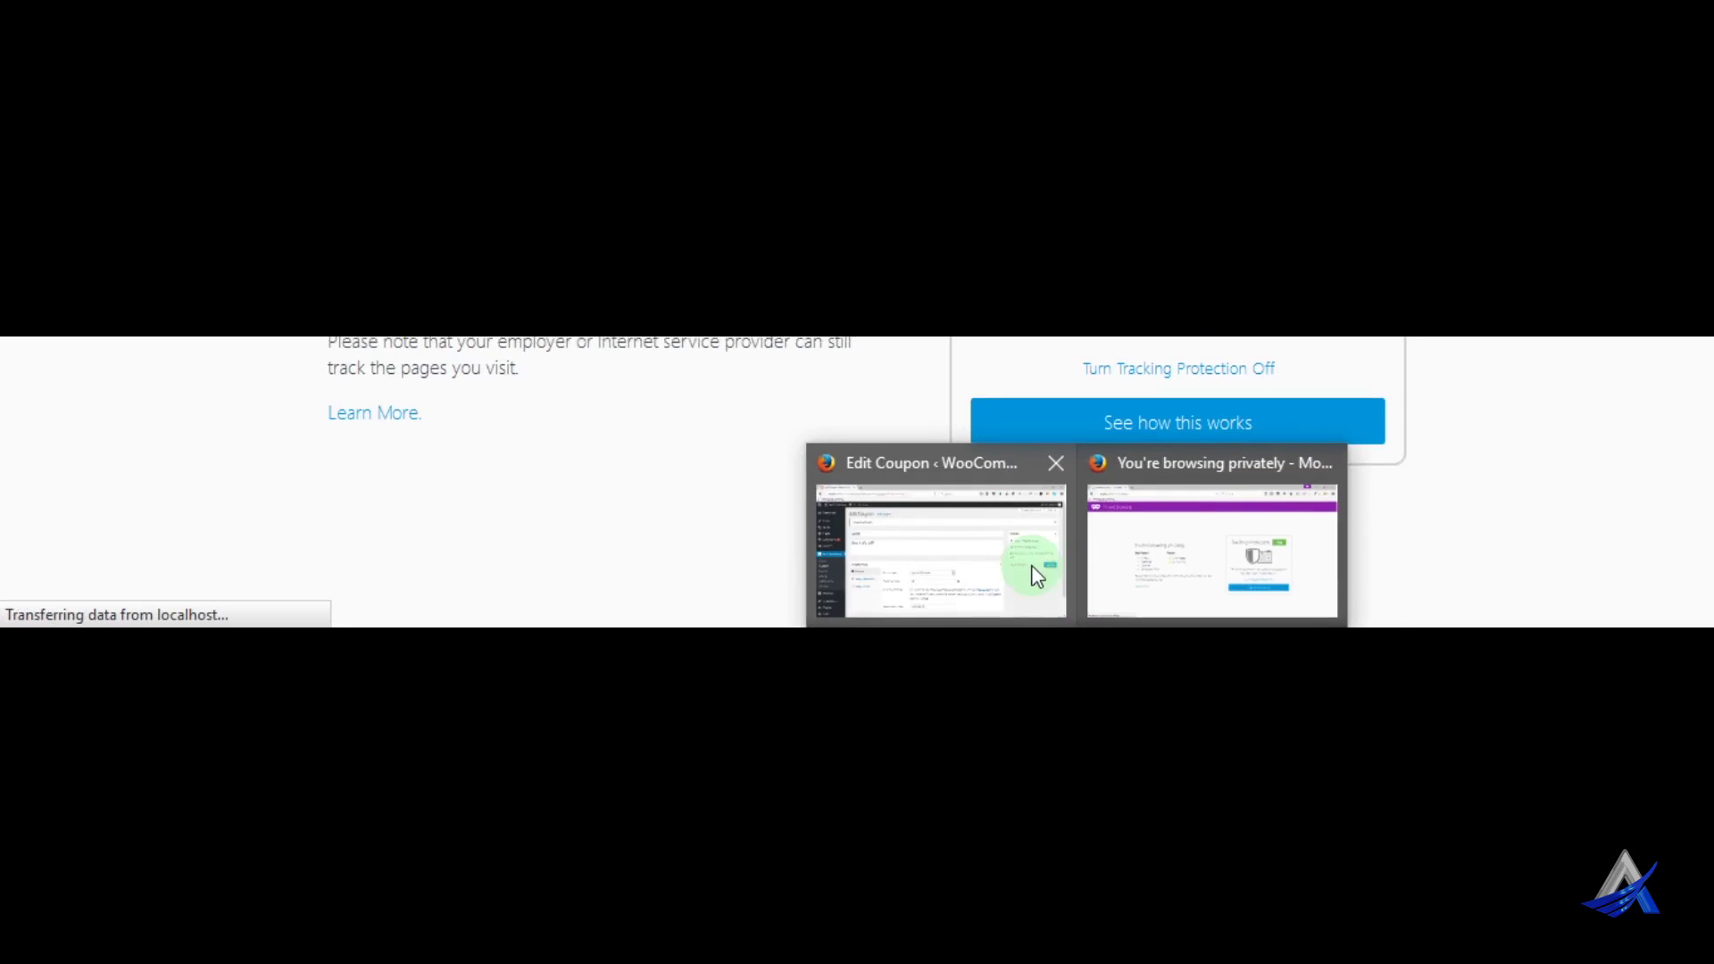
Select coupon code a460 on the edit page, then return to the private storefront
click(1026, 876)
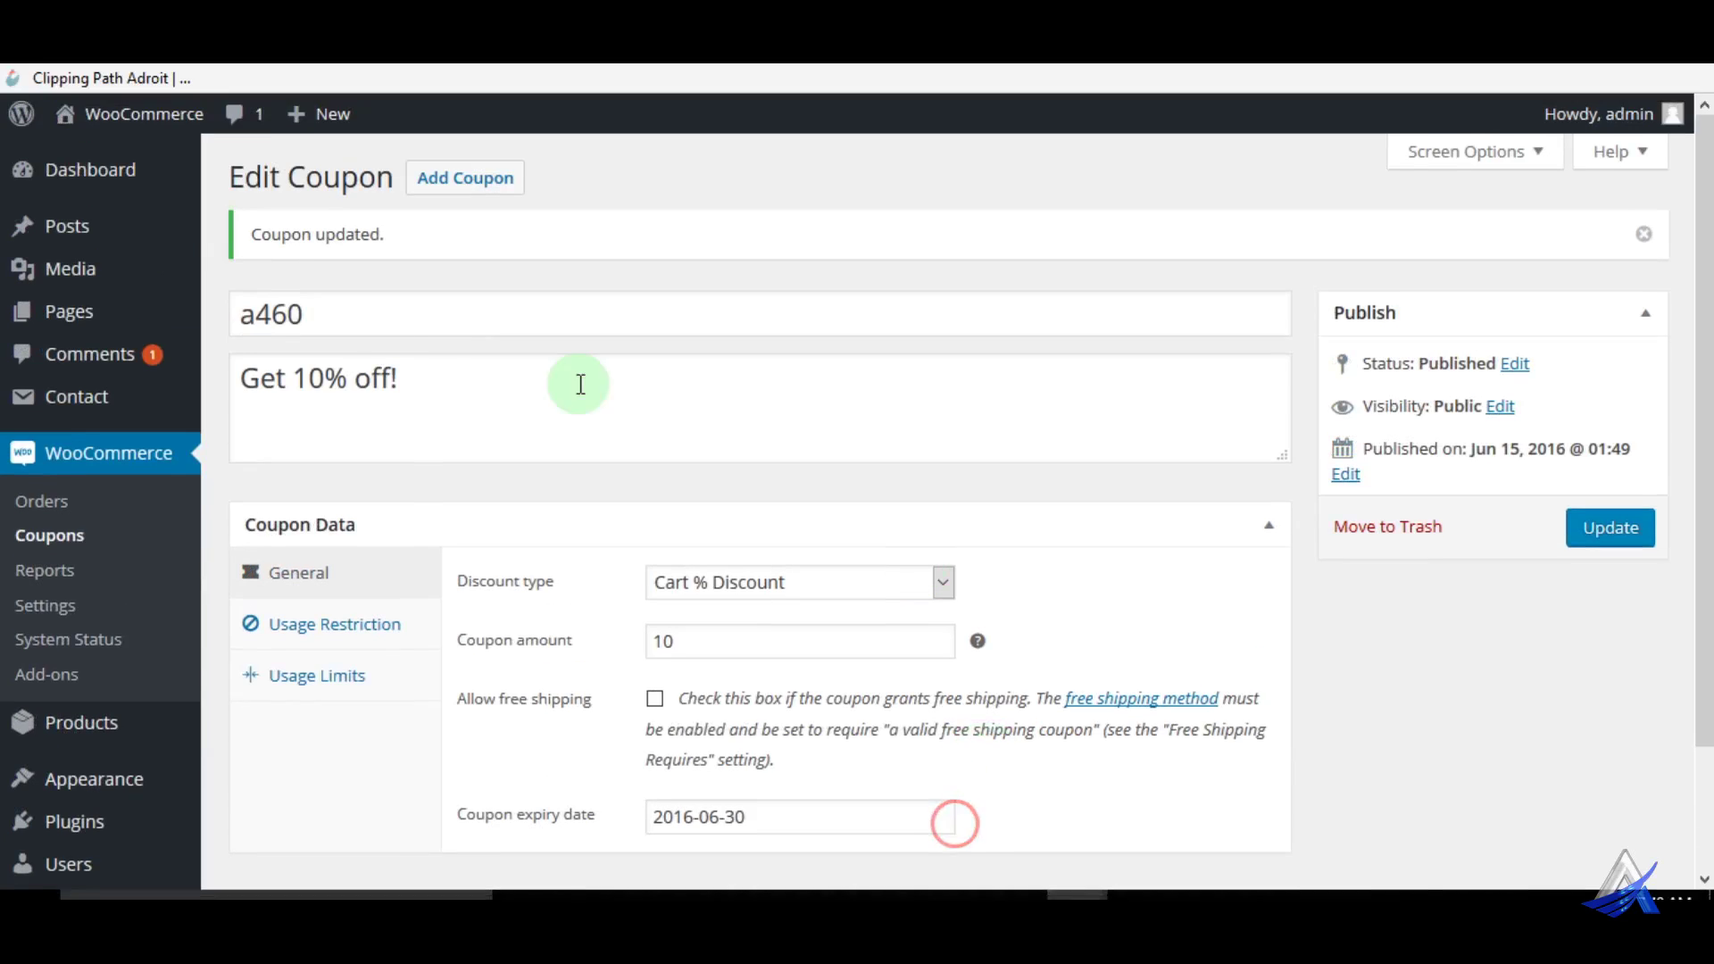
drag(257, 356, 325, 355)
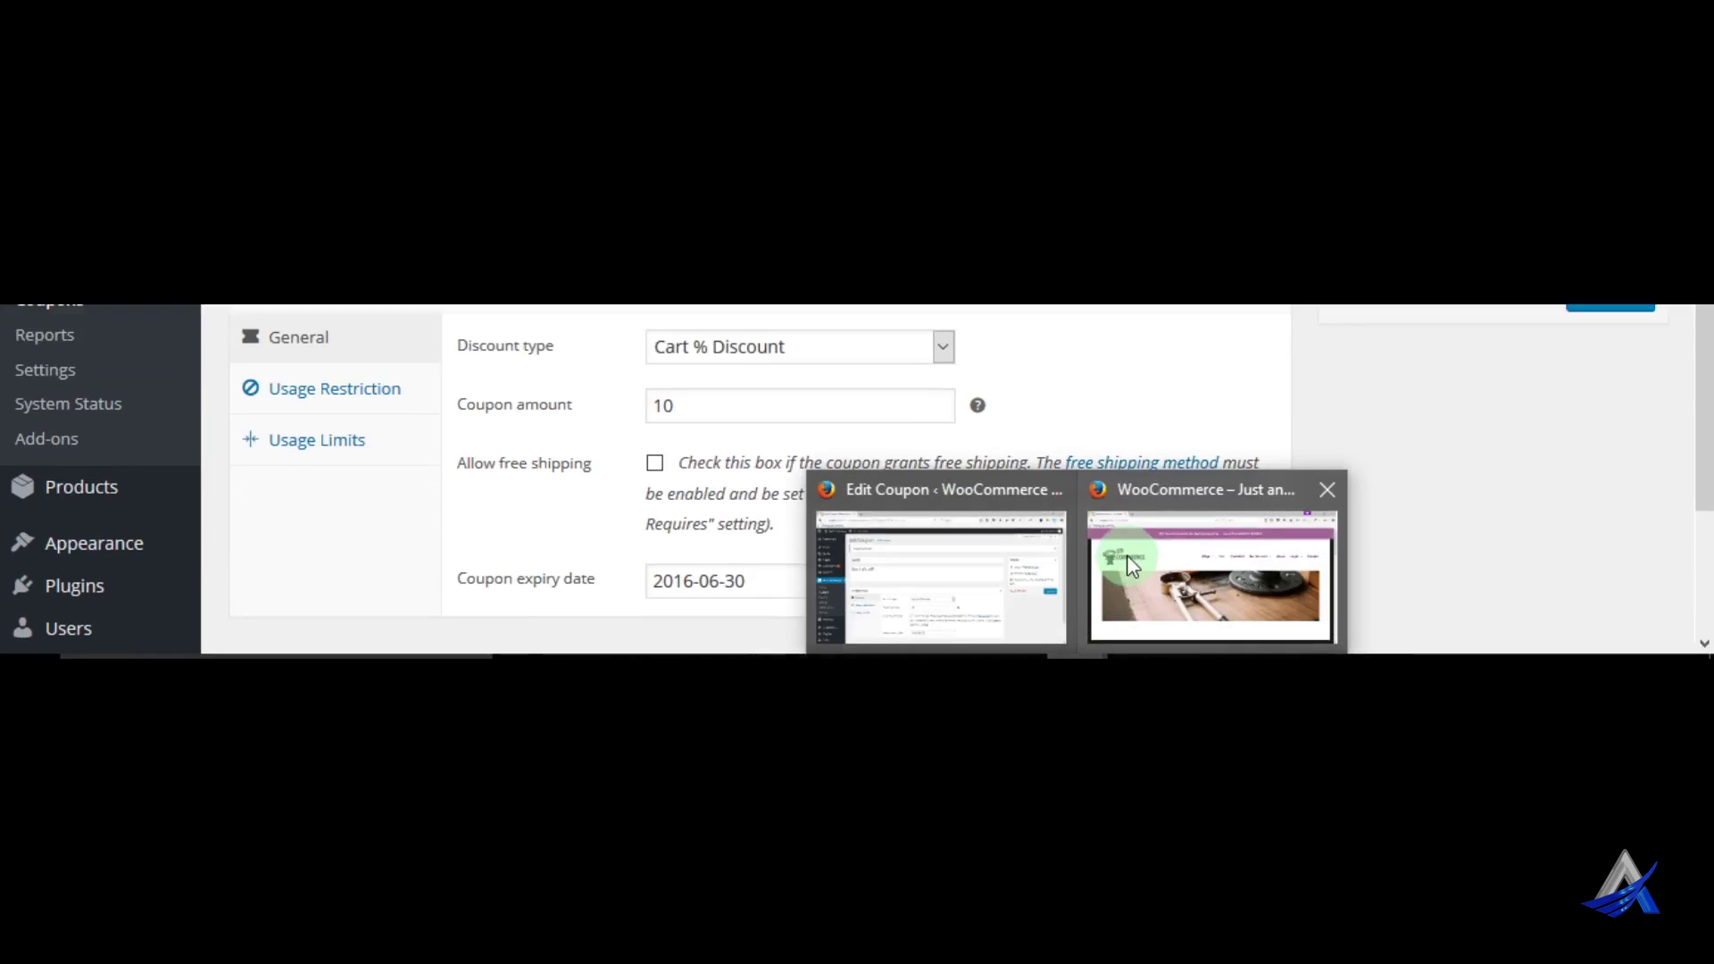
click(1188, 571)
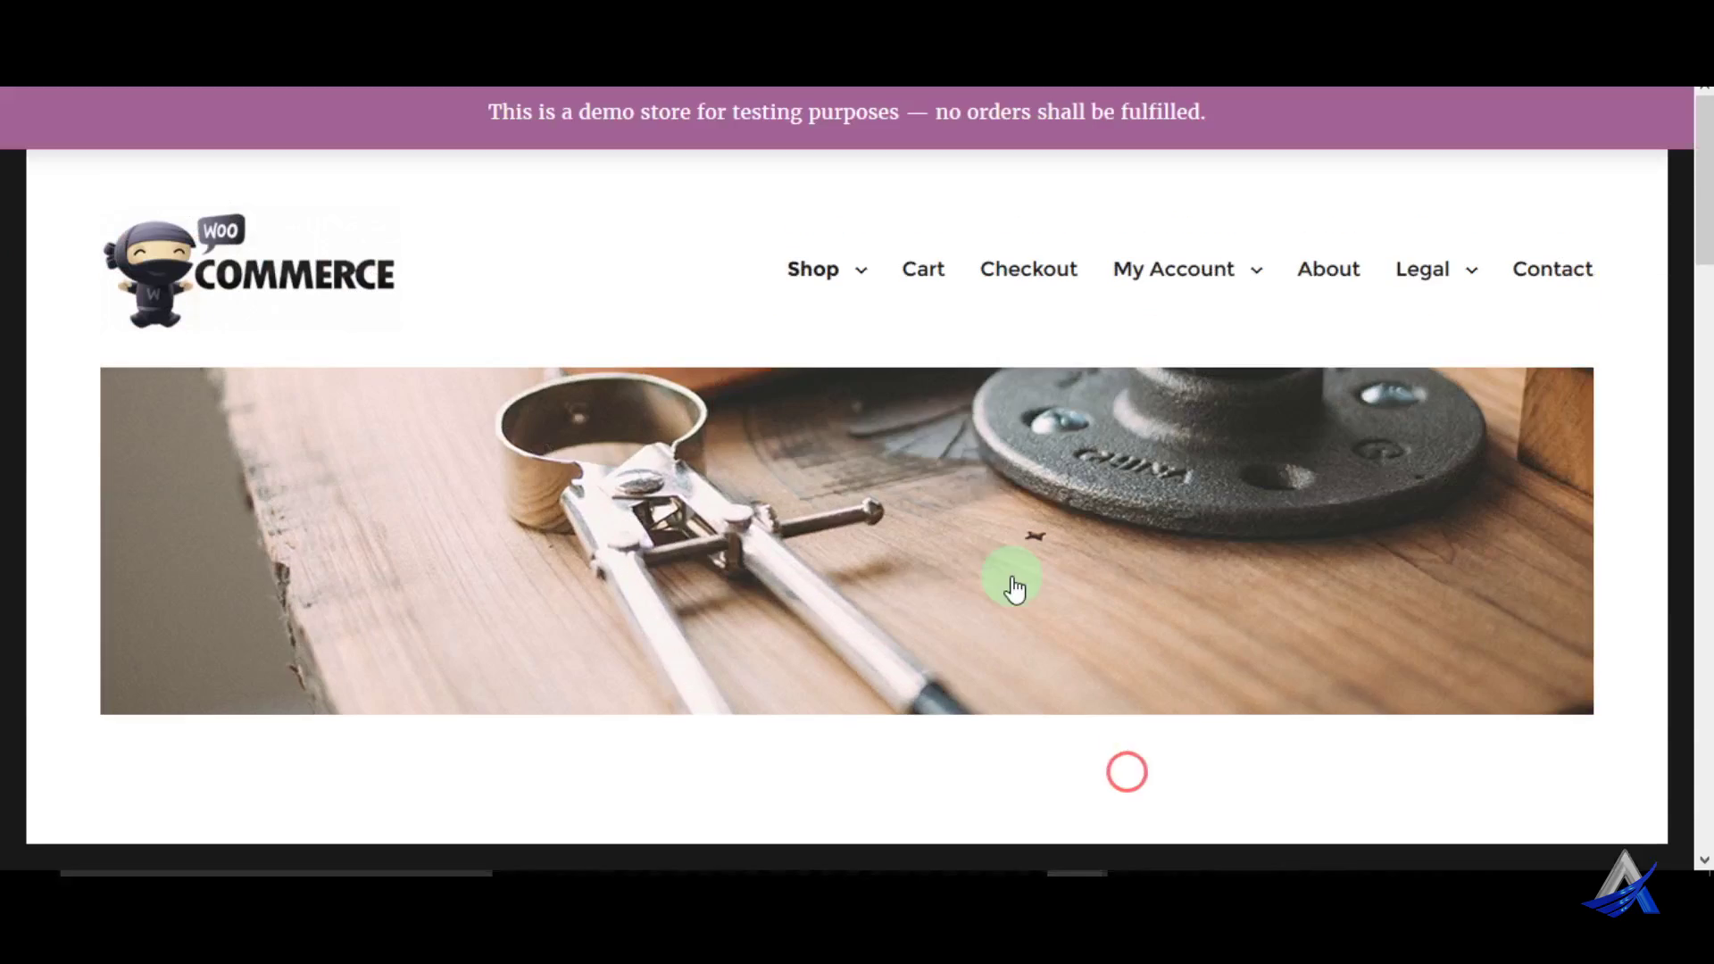
Open the Ninja Silhouette product page from the shop
scroll(907, 459, down, 6)
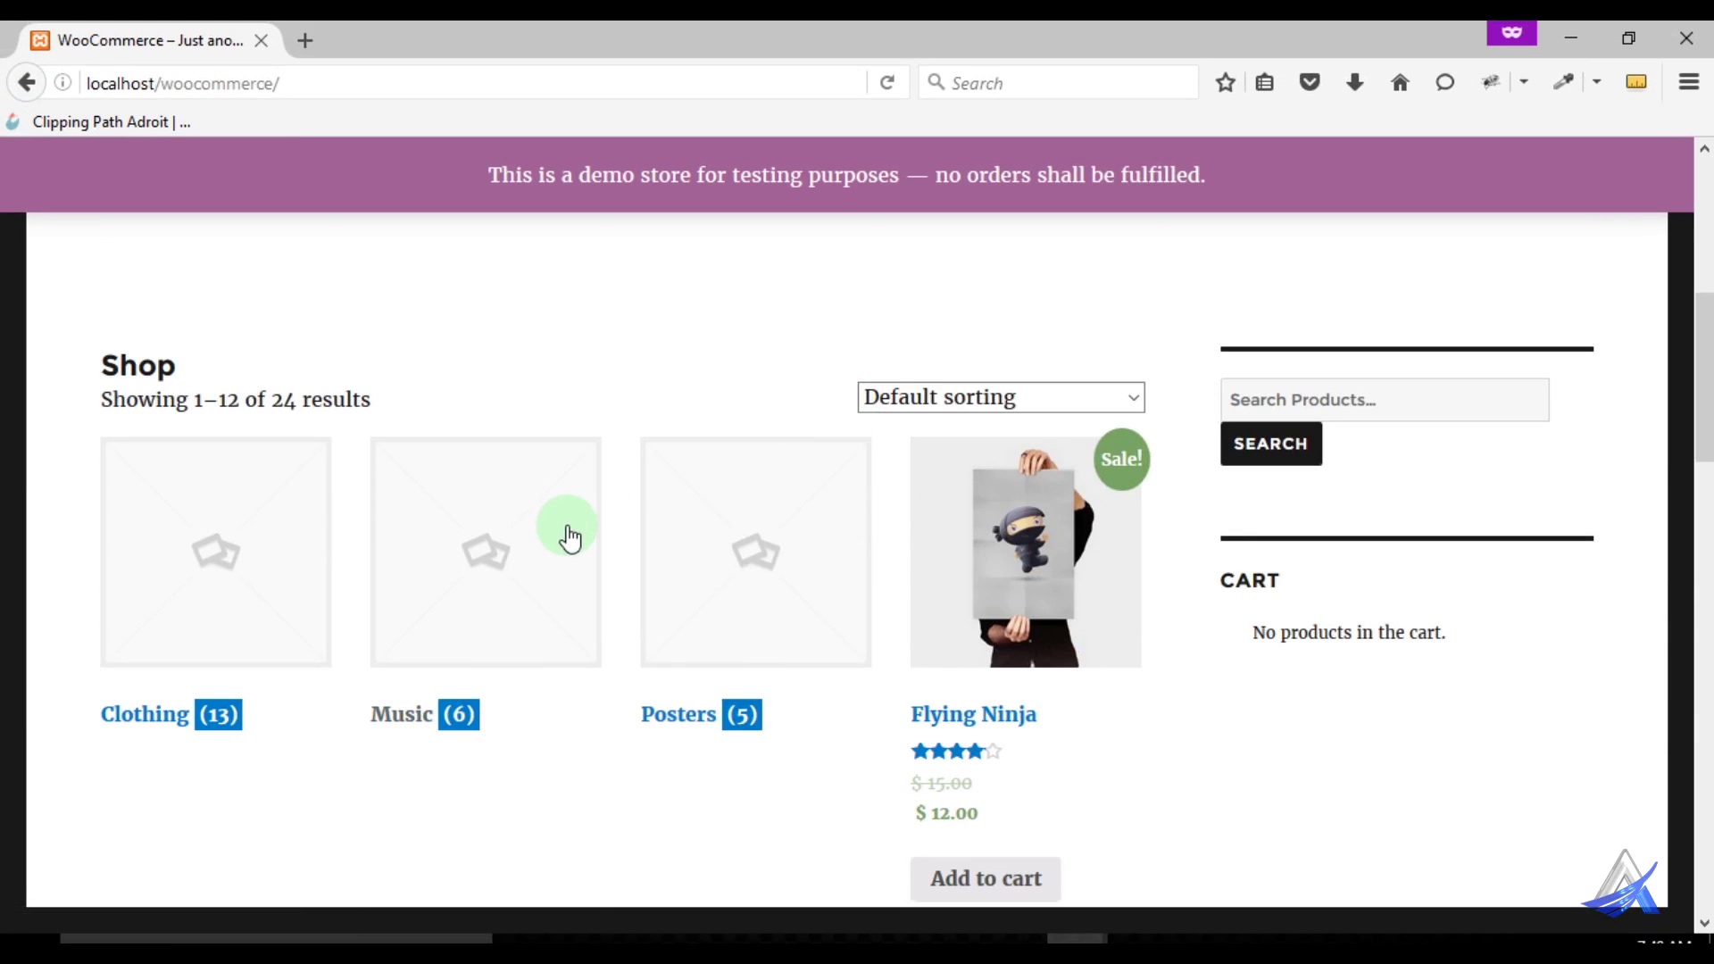
scroll(569, 535, down, 3)
scroll(570, 535, down, 5)
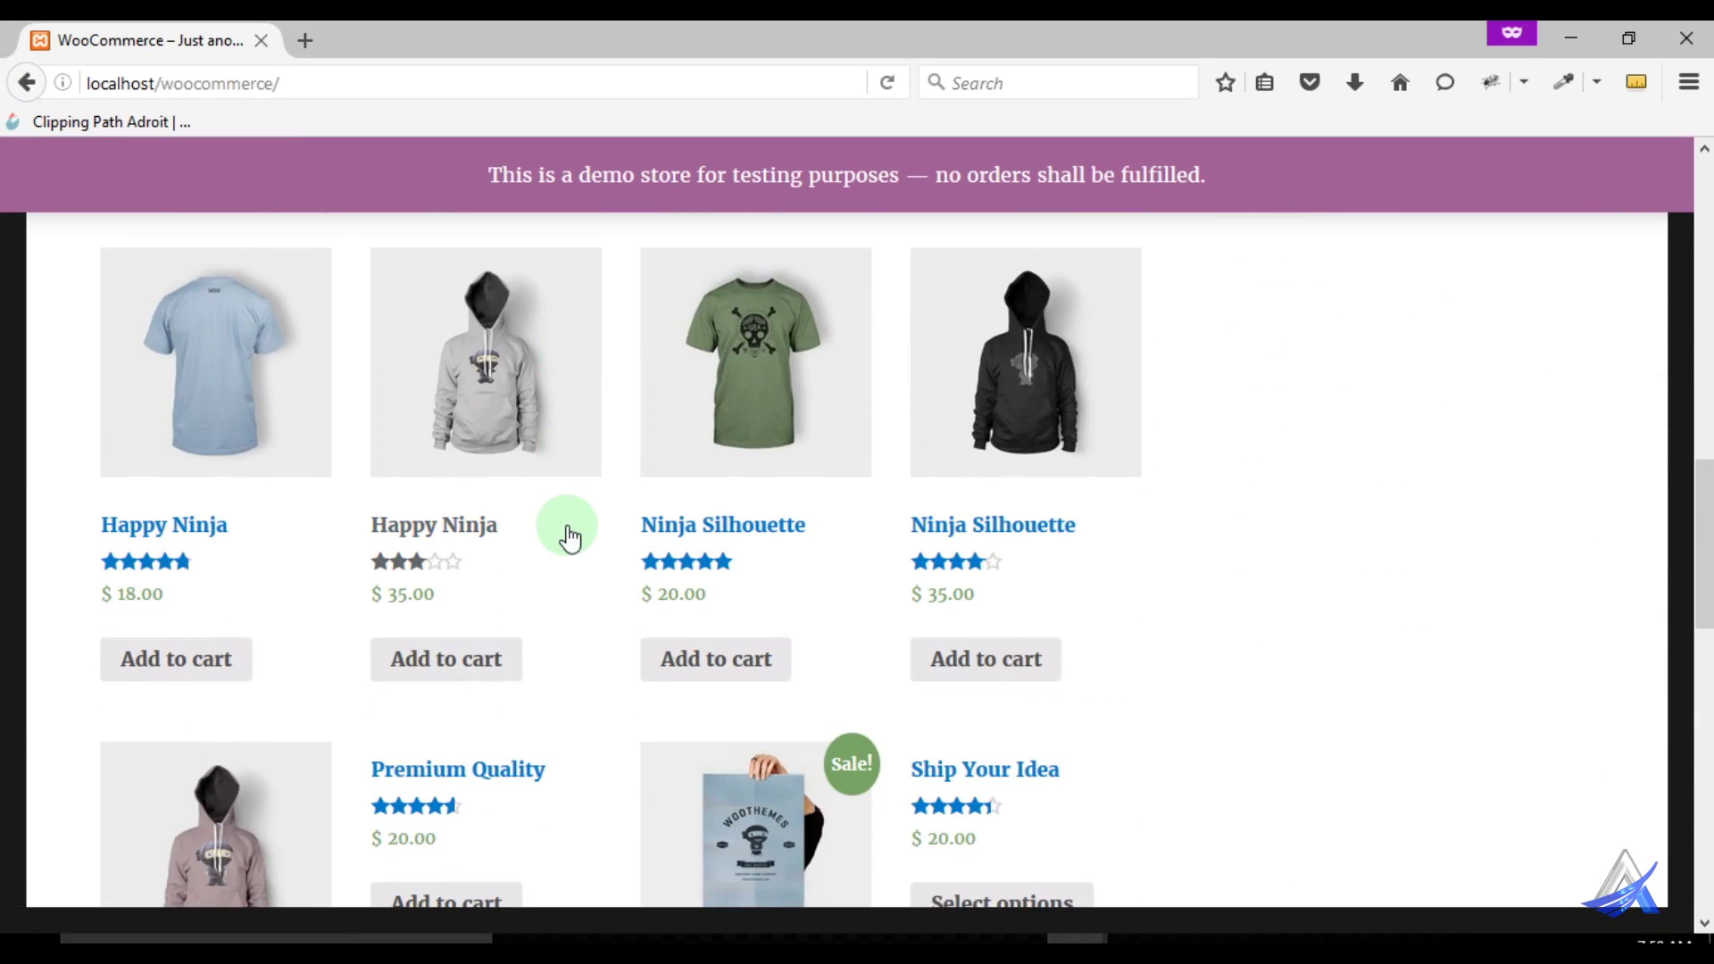
click(750, 534)
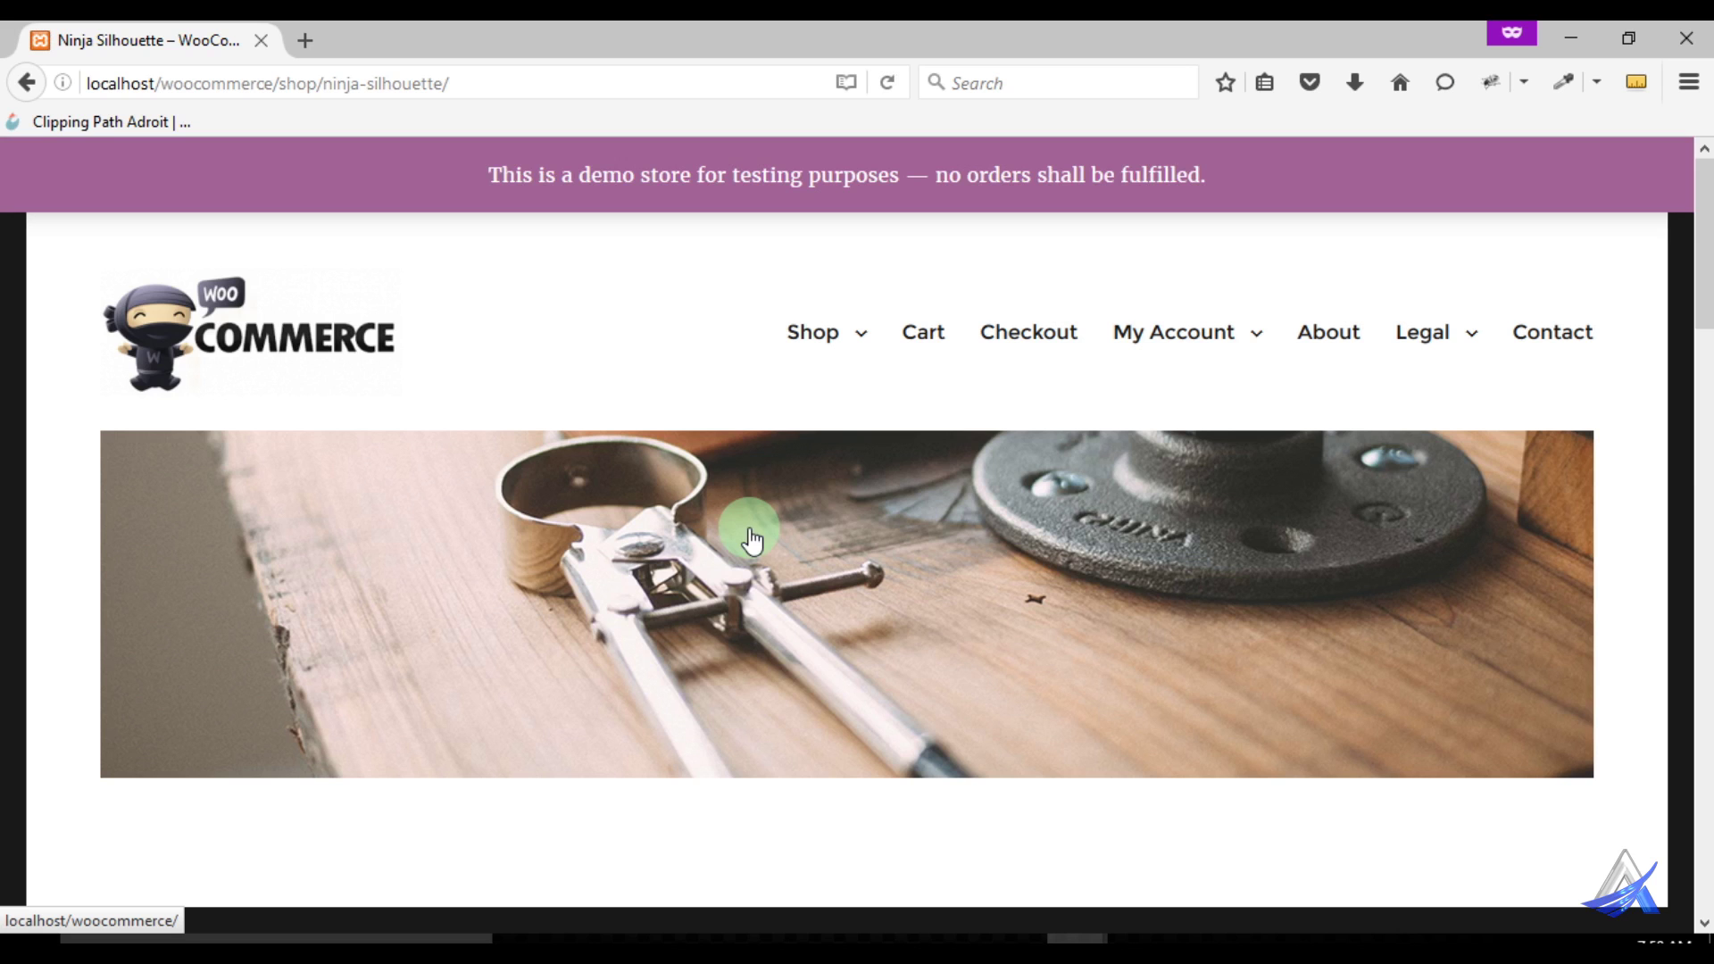
Add one Ninja Silhouette T-shirt to the cart and go to the cart
scroll(1098, 487, down, 5)
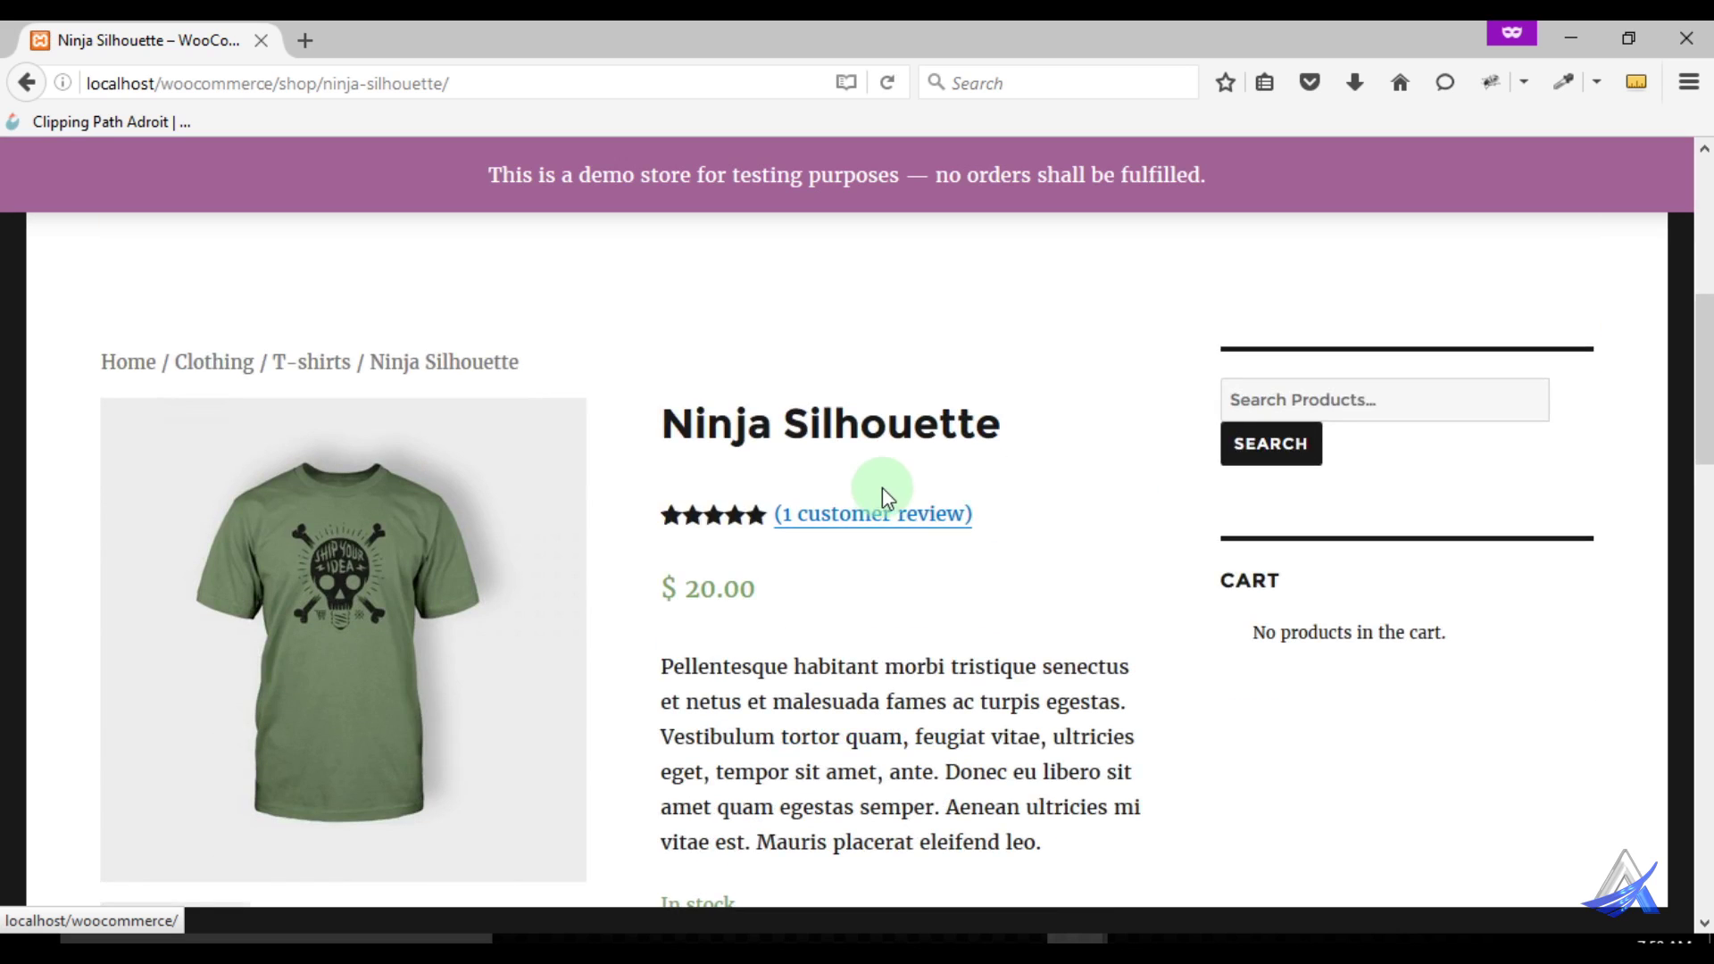
scroll(882, 491, down, 3)
scroll(879, 551, down, 3)
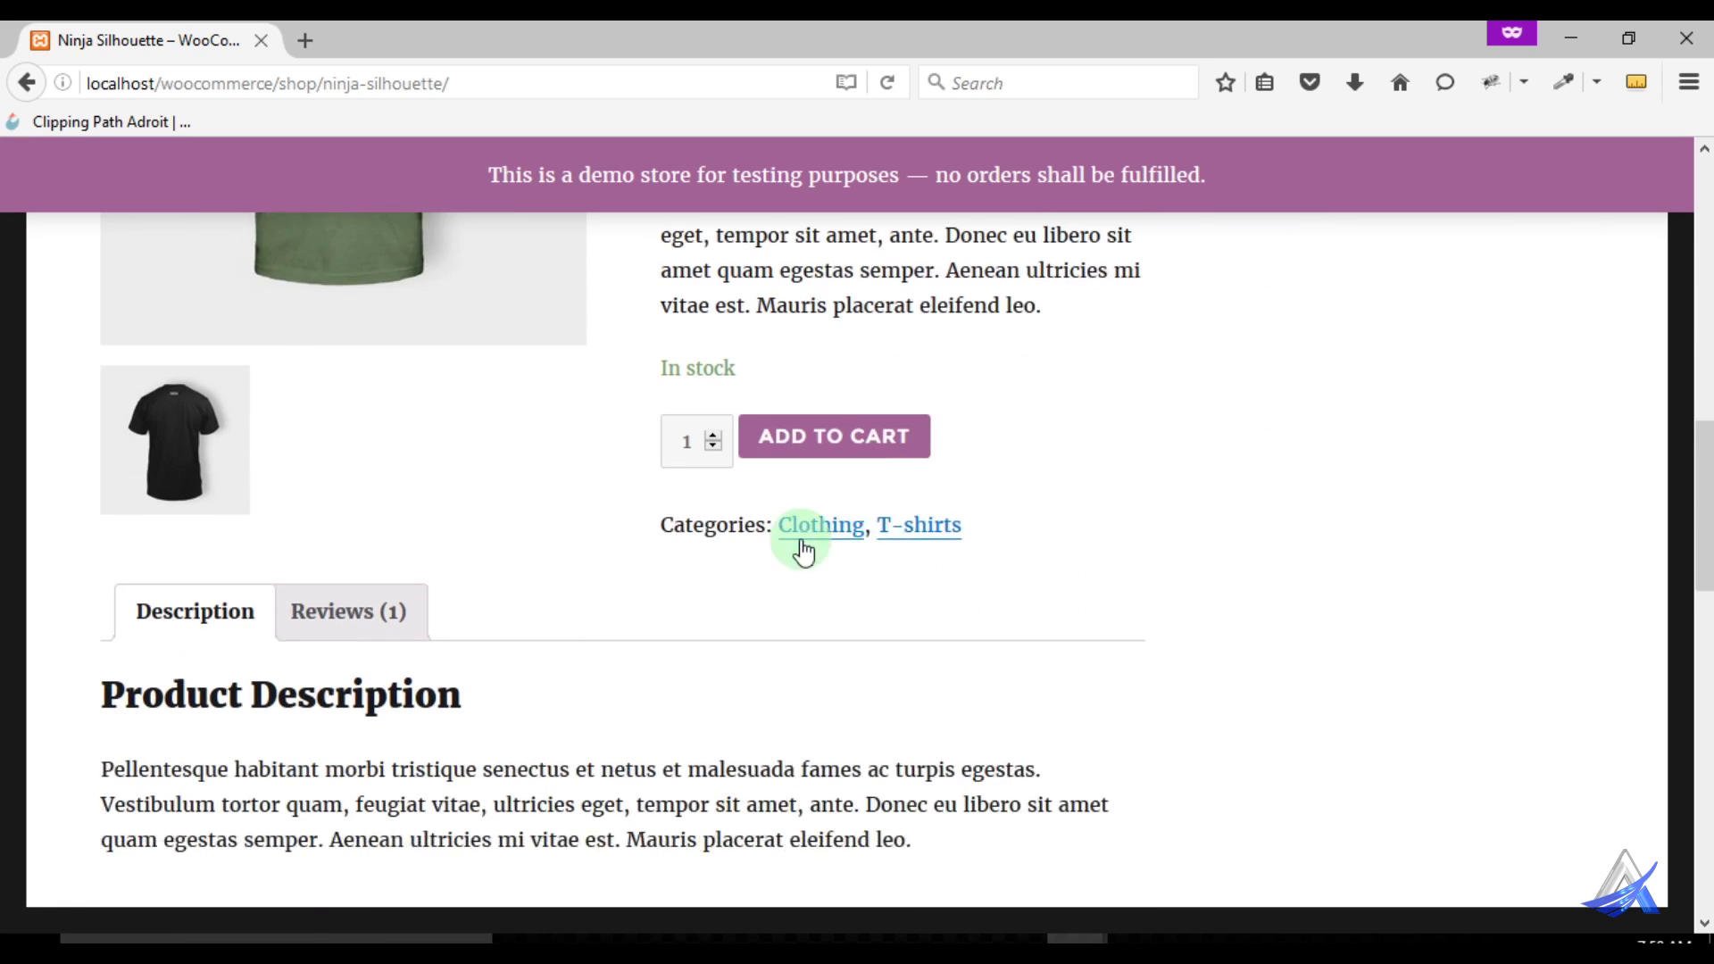
scroll(692, 413, up, 3)
click(836, 689)
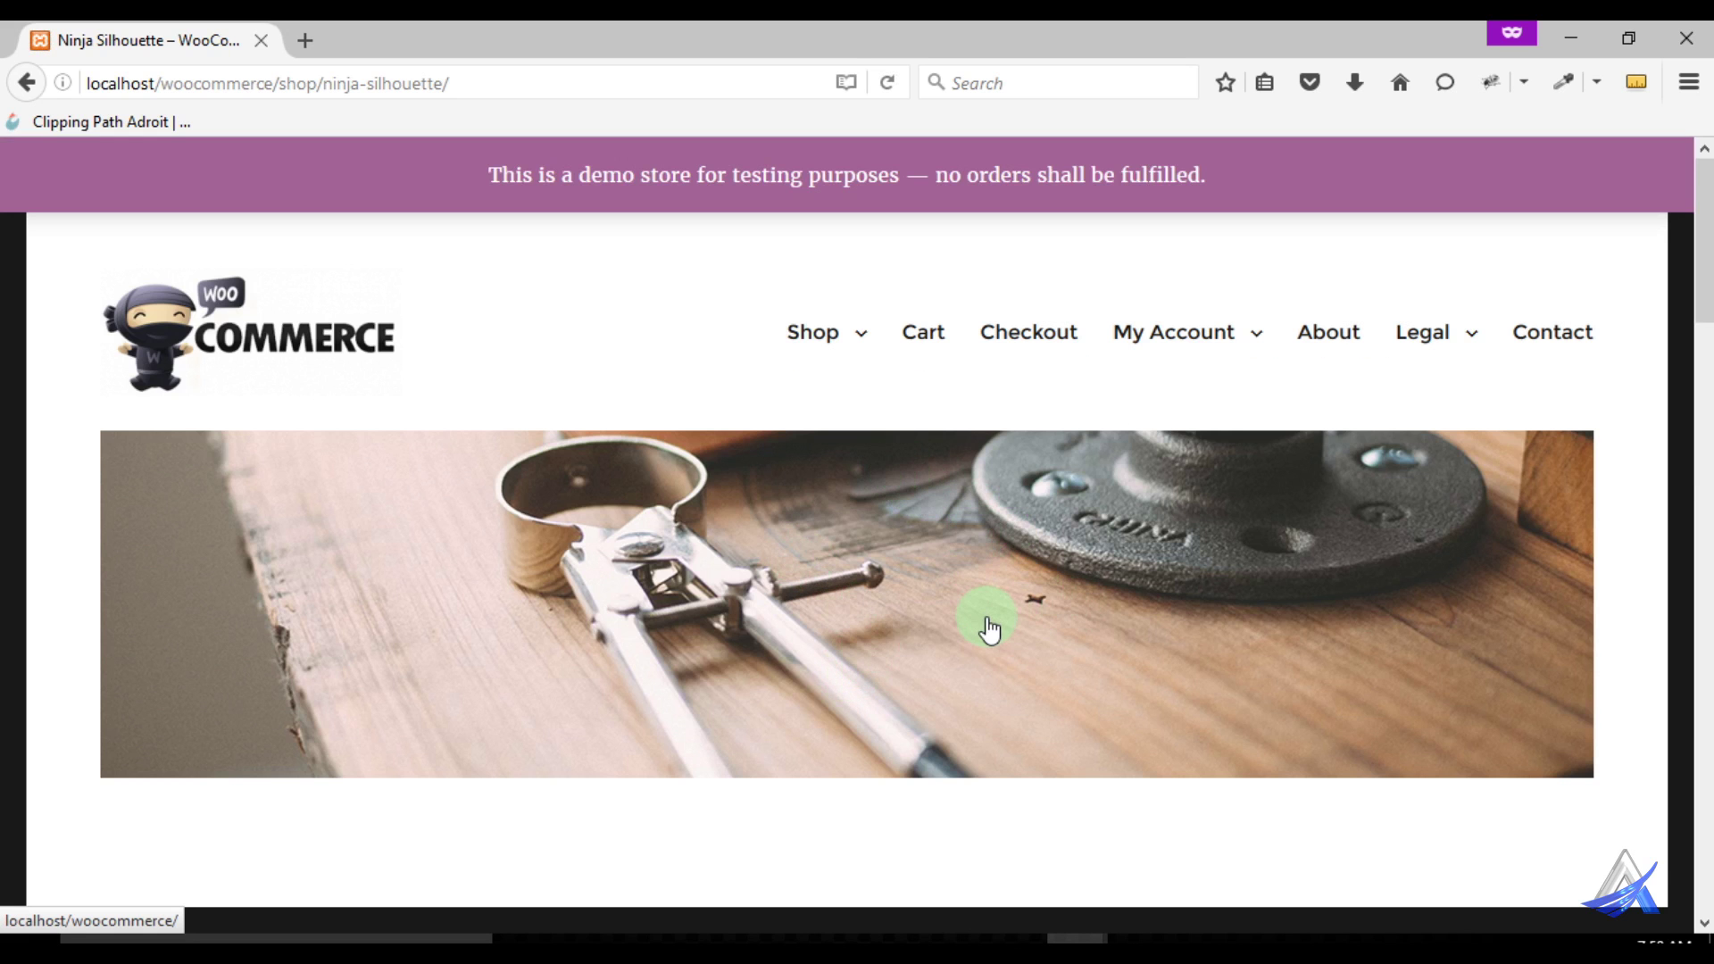
scroll(1000, 527, down, 5)
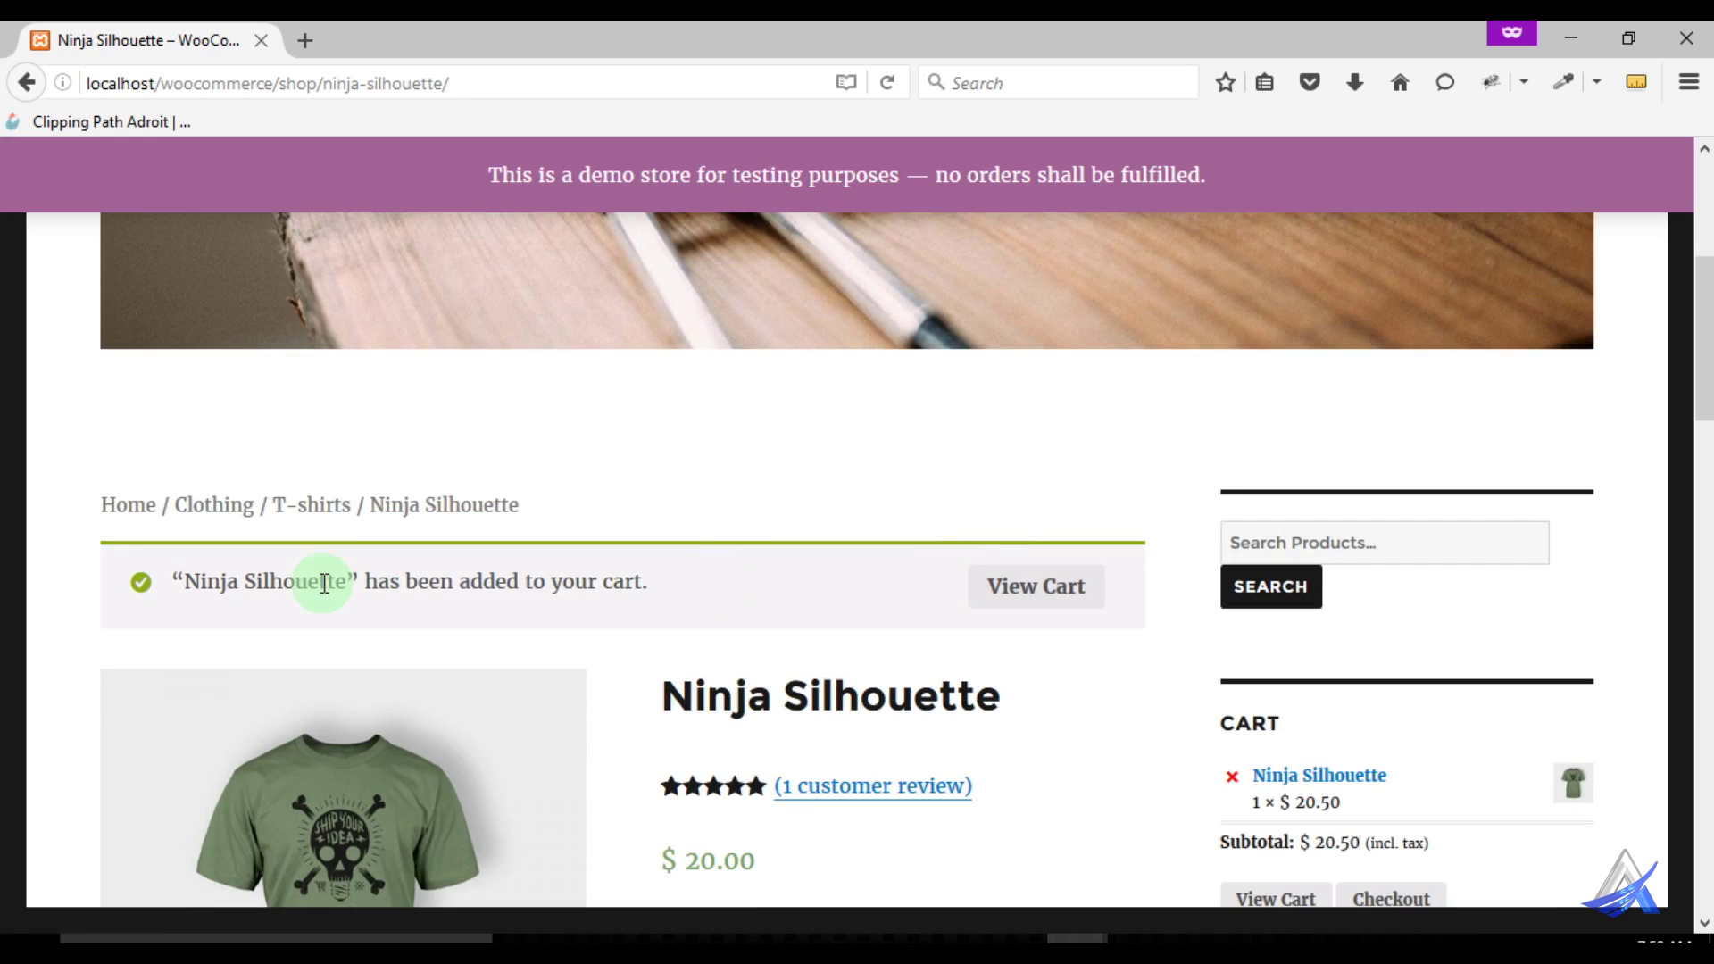
click(1071, 592)
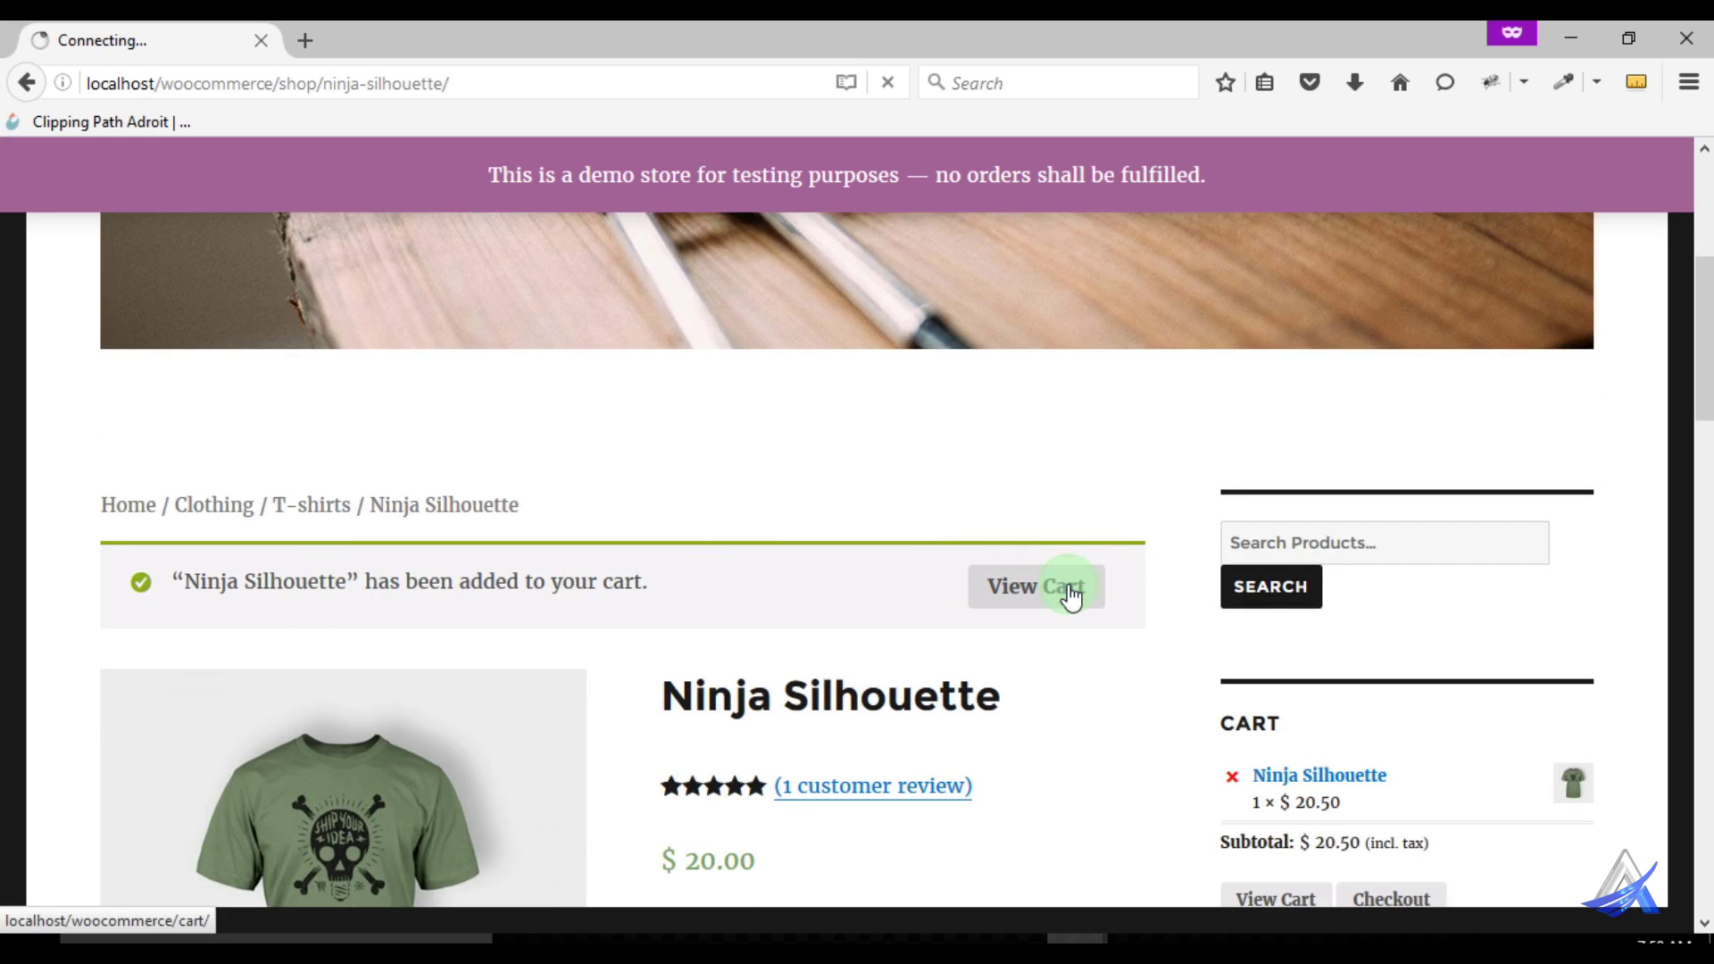
Apply coupon a460 in the cart, taking $2.05 off the $20.50 subtotal
scroll(1070, 593, down, 5)
scroll(1067, 583, down, 2)
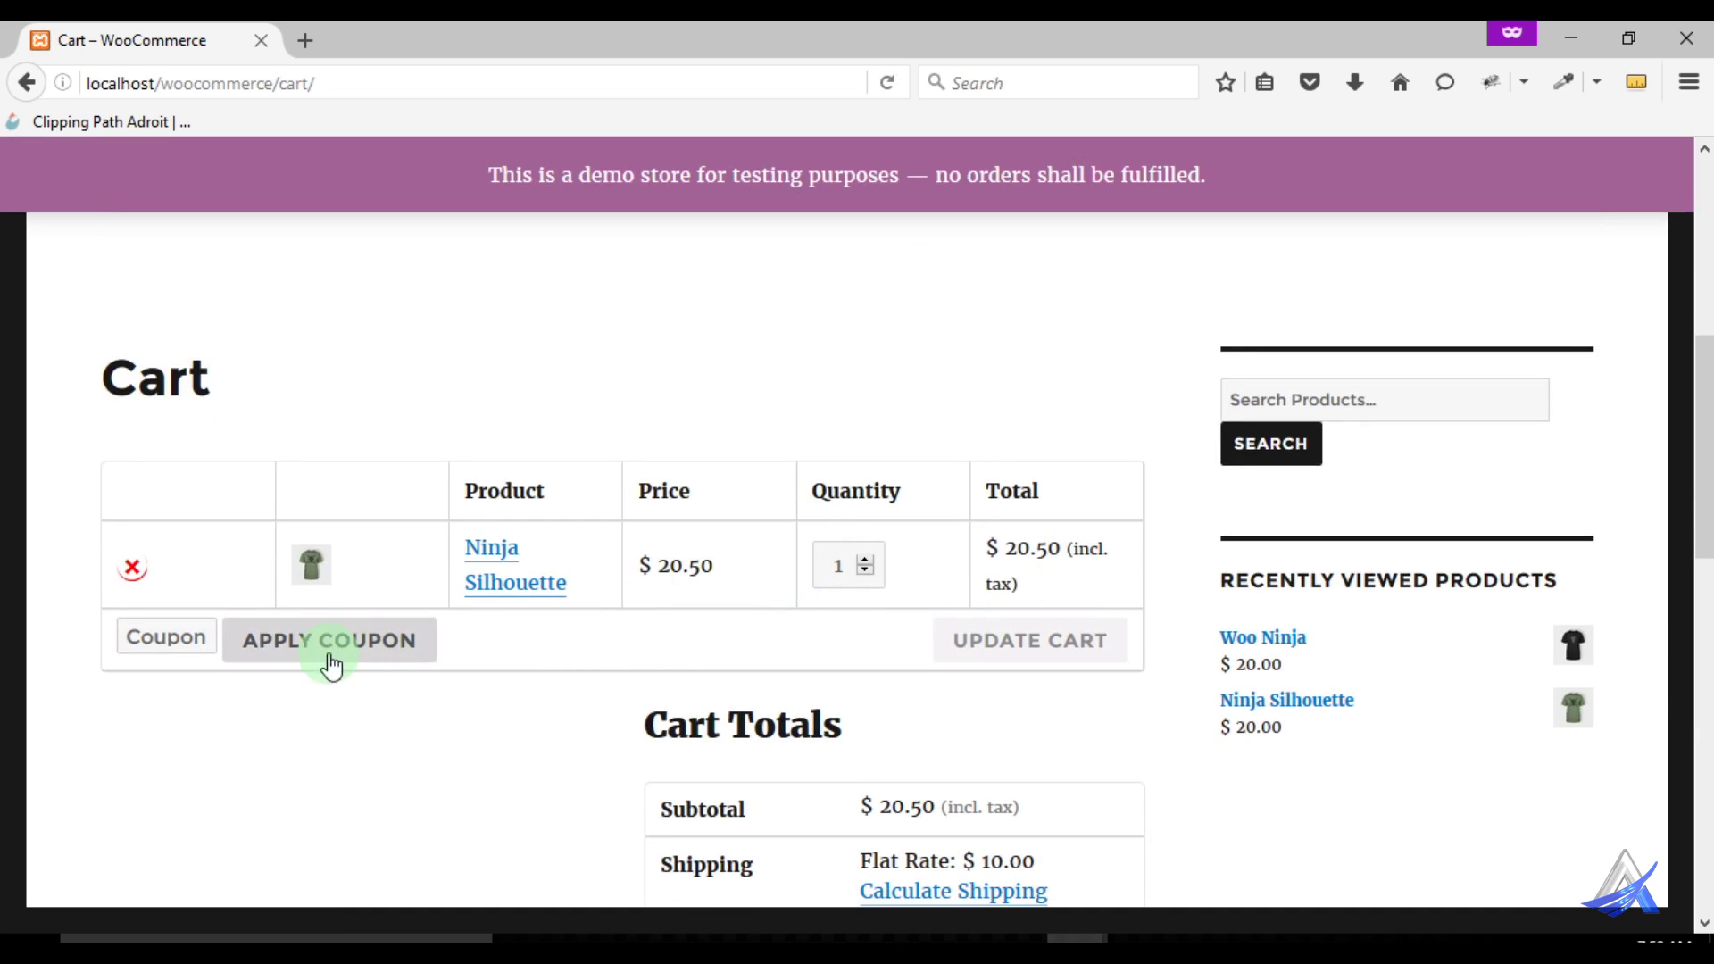
click(279, 645)
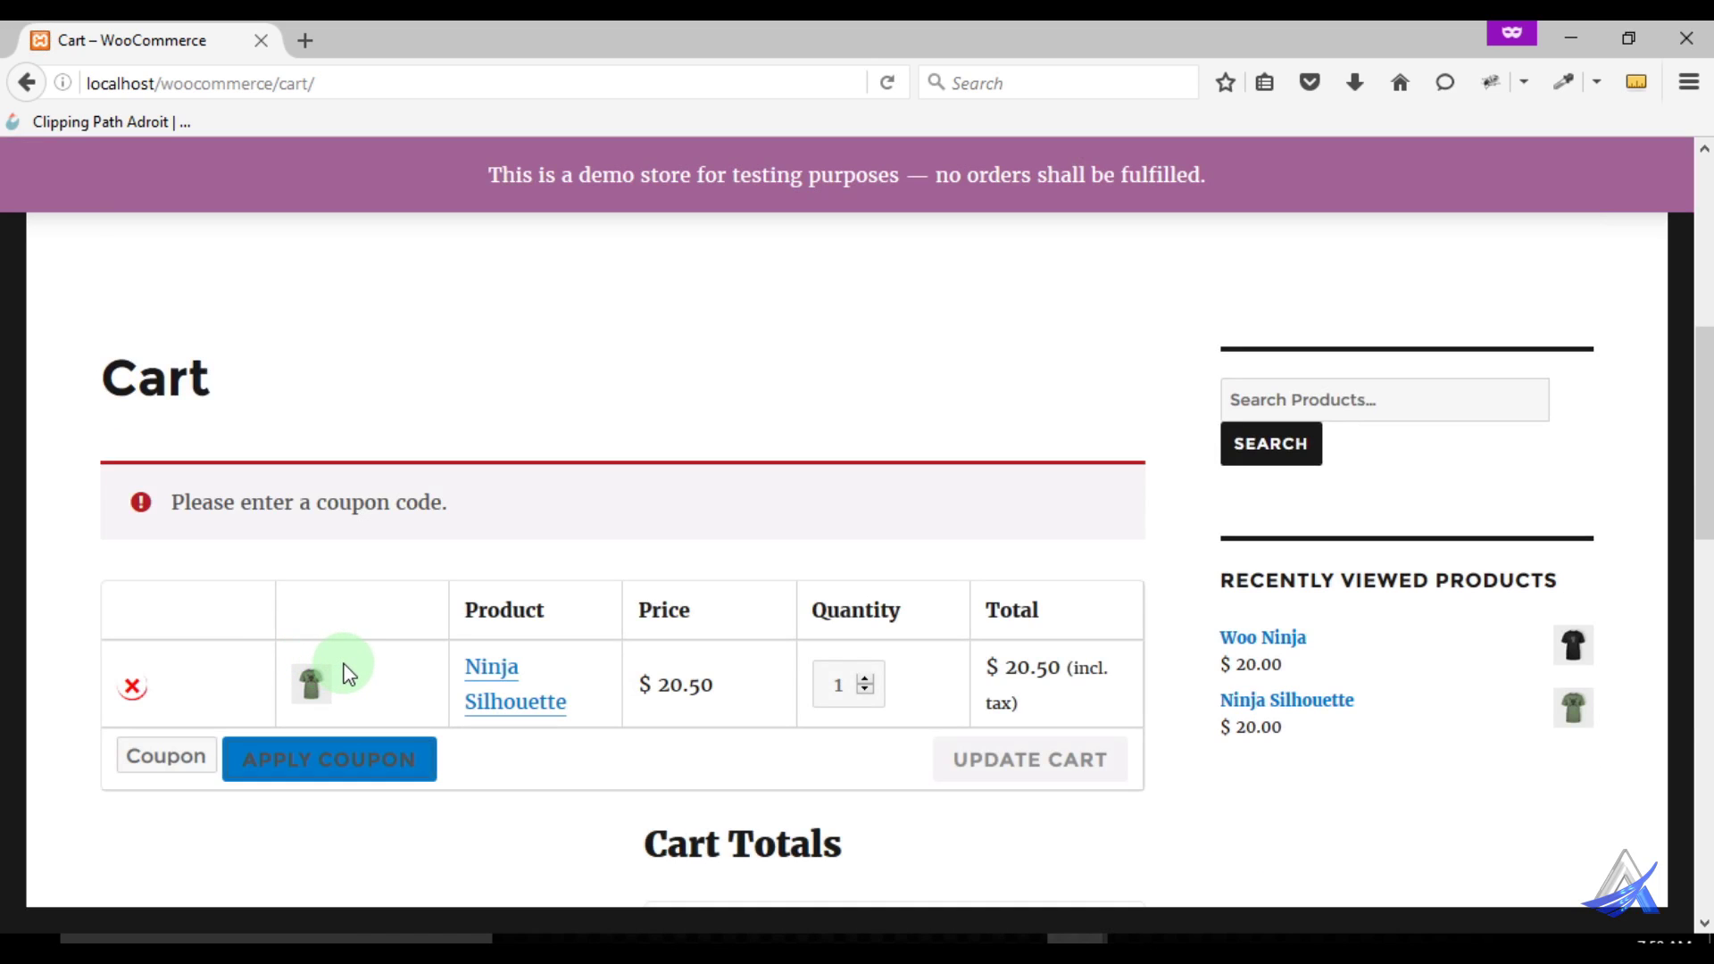
click(501, 761)
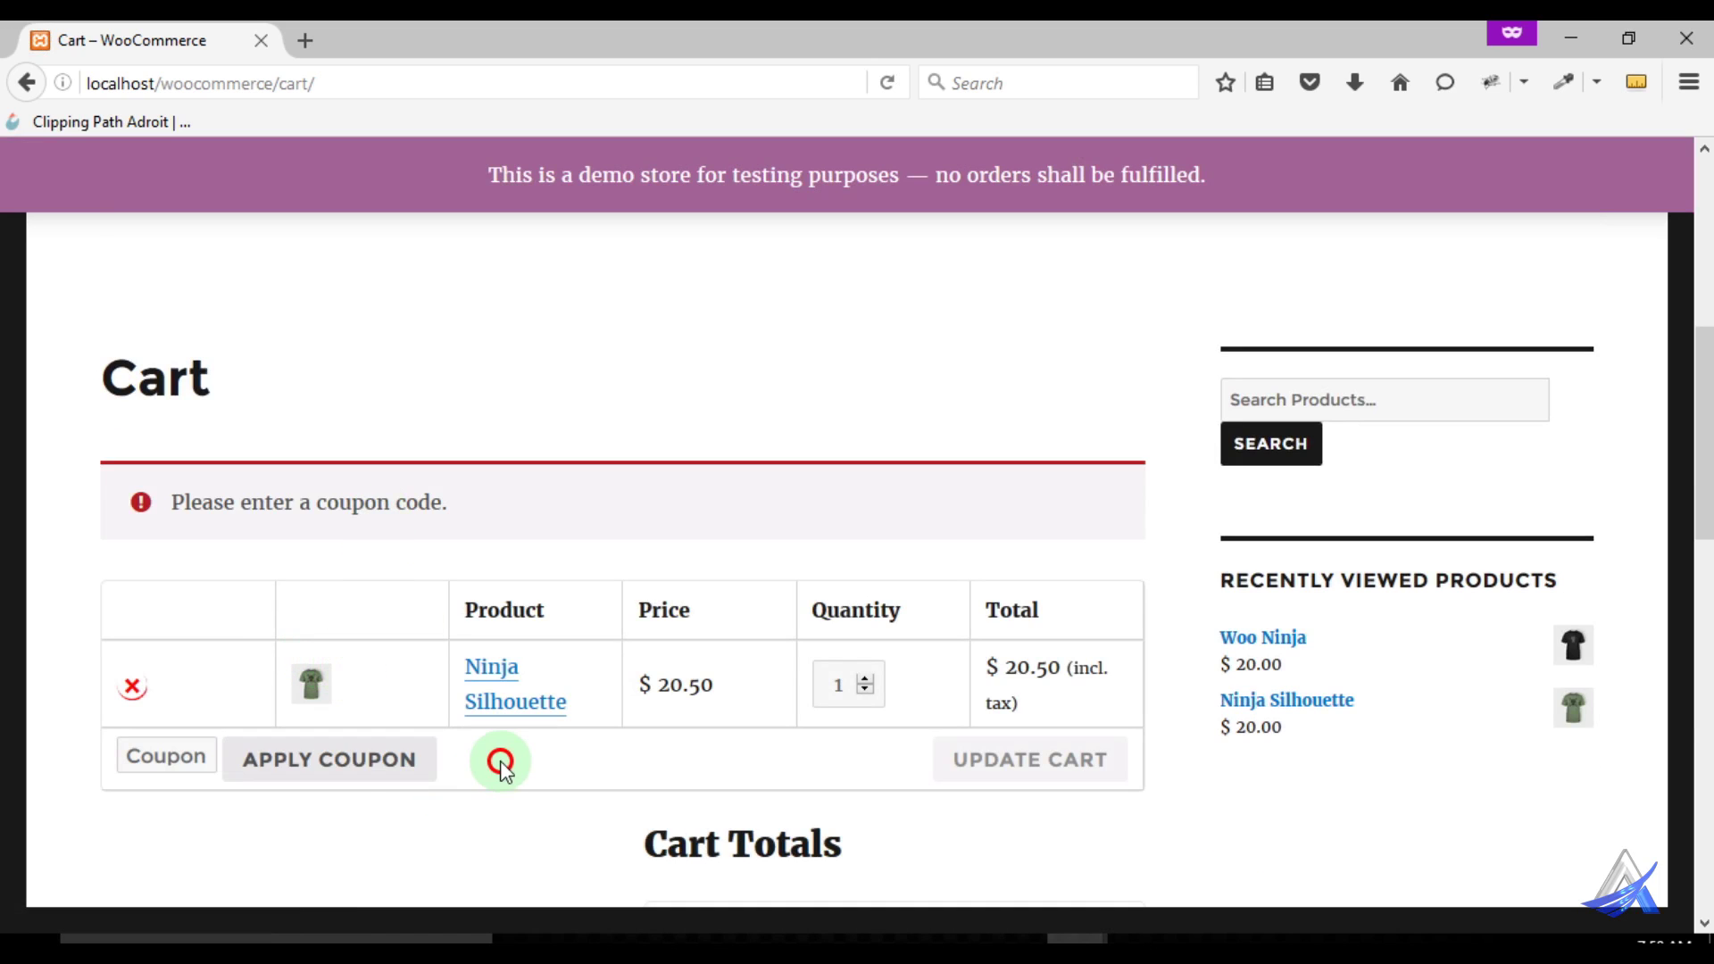
click(192, 757)
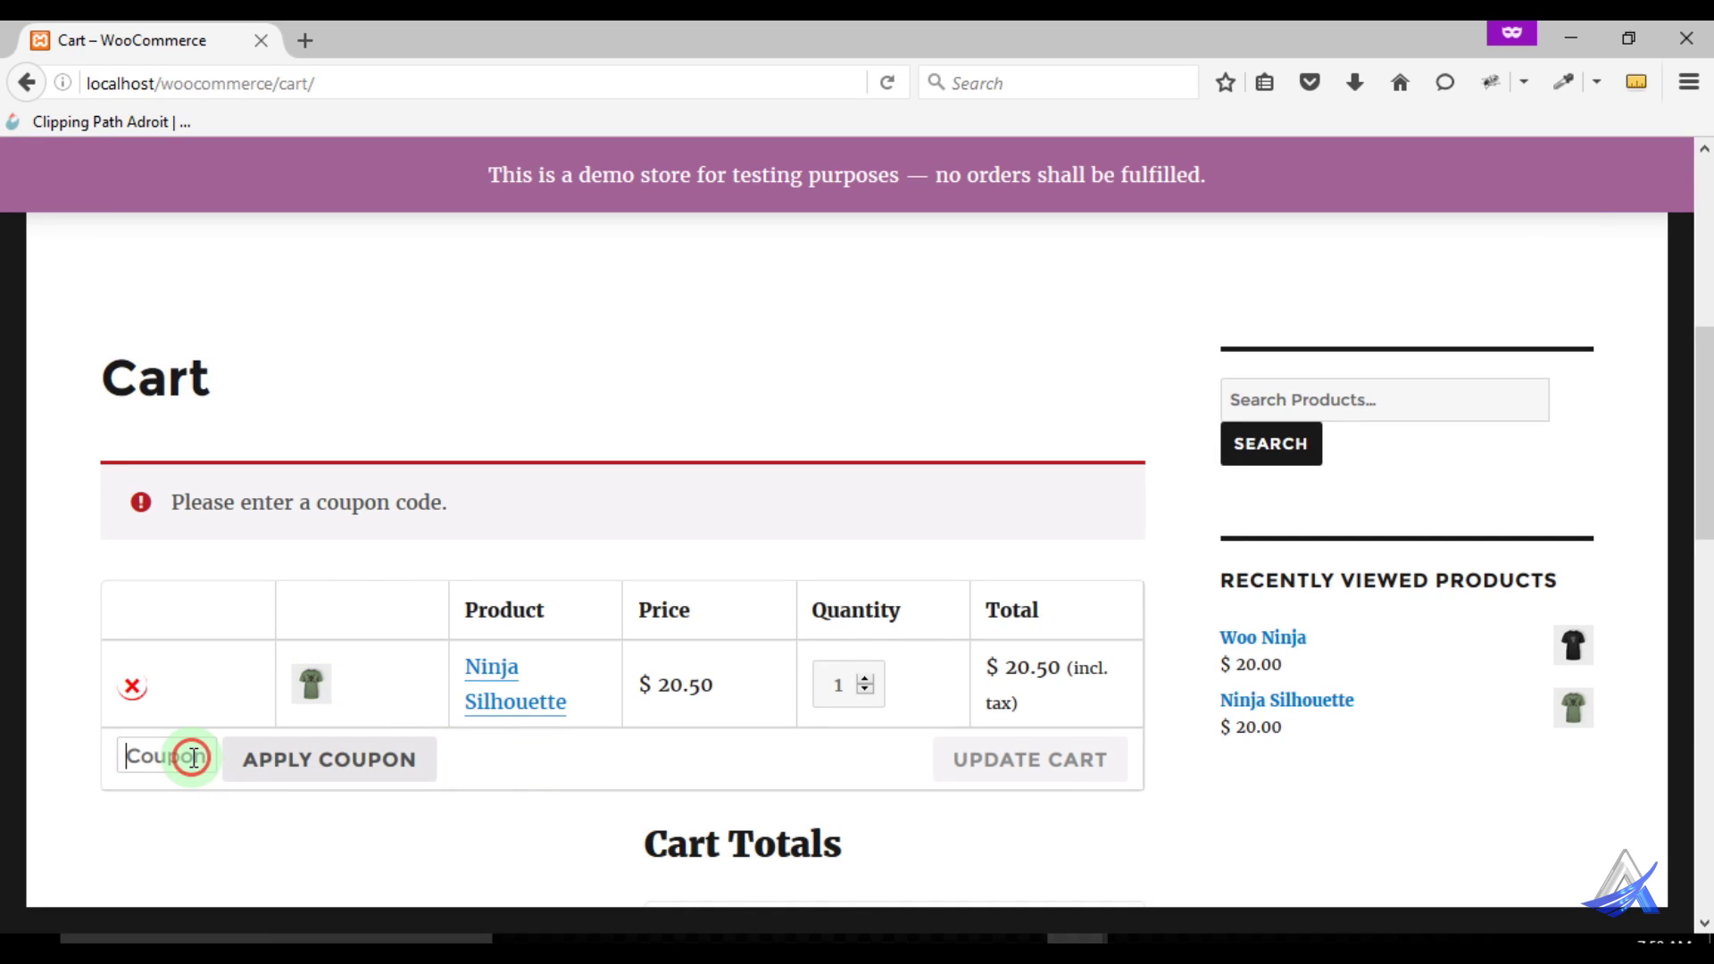
text(a460)
click(305, 762)
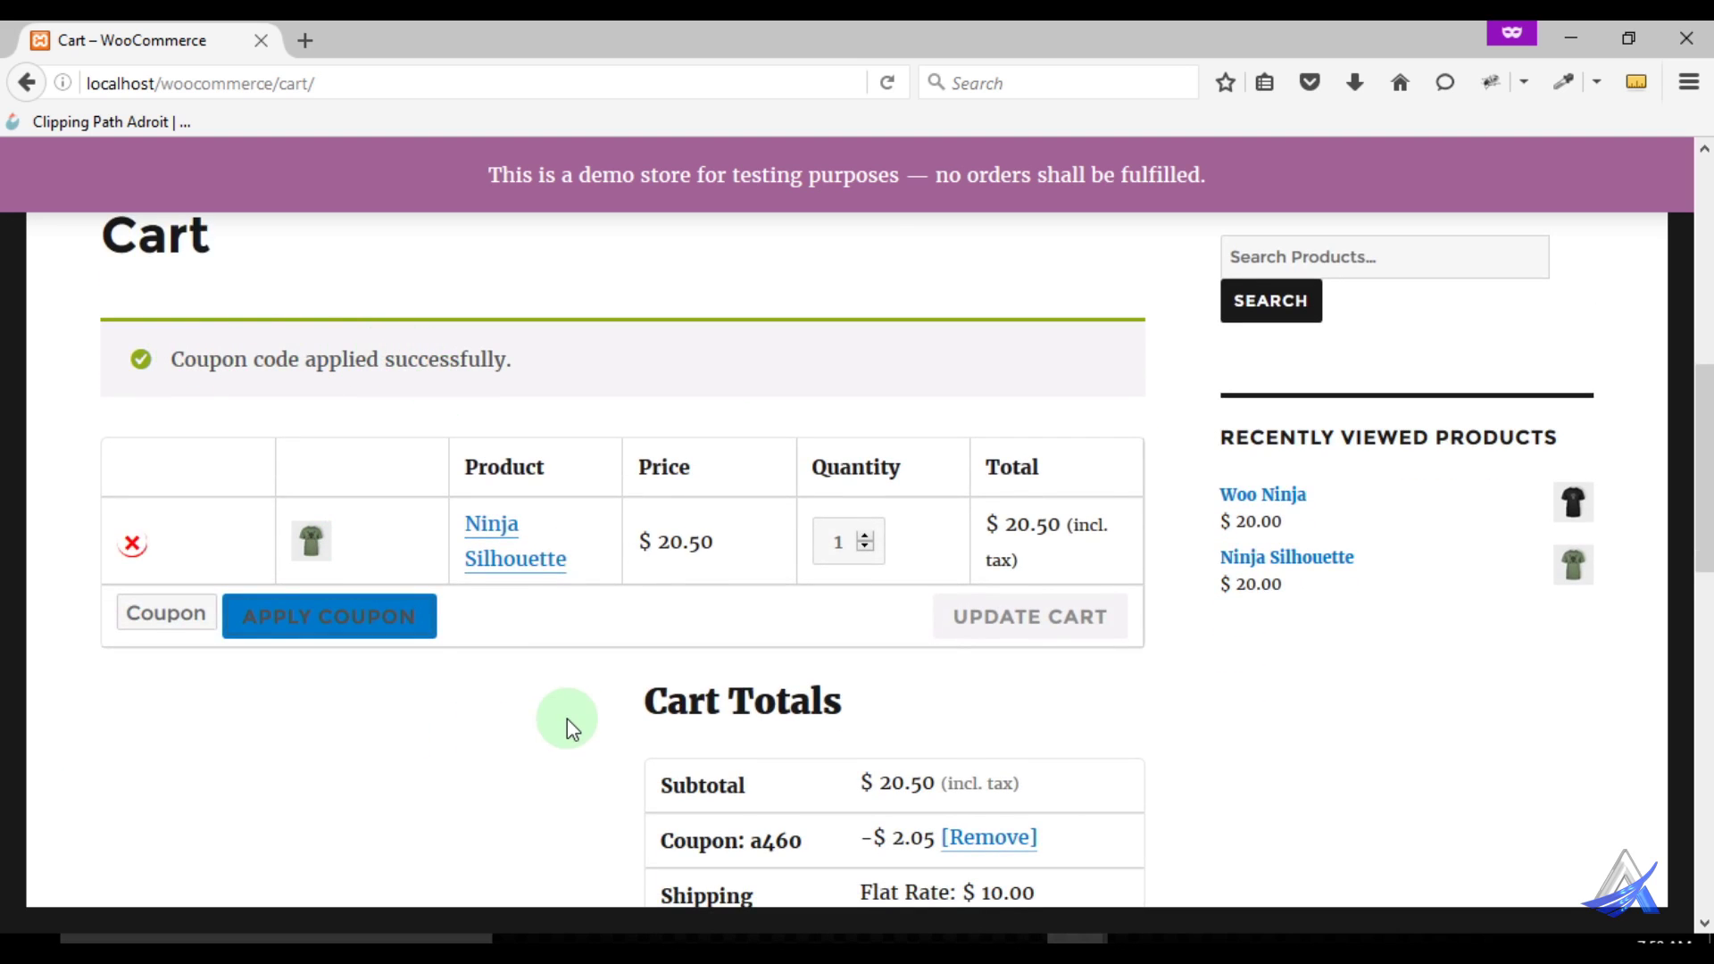
Proceed from the cart to checkout with the $28.45 order total
scroll(566, 720, down, 5)
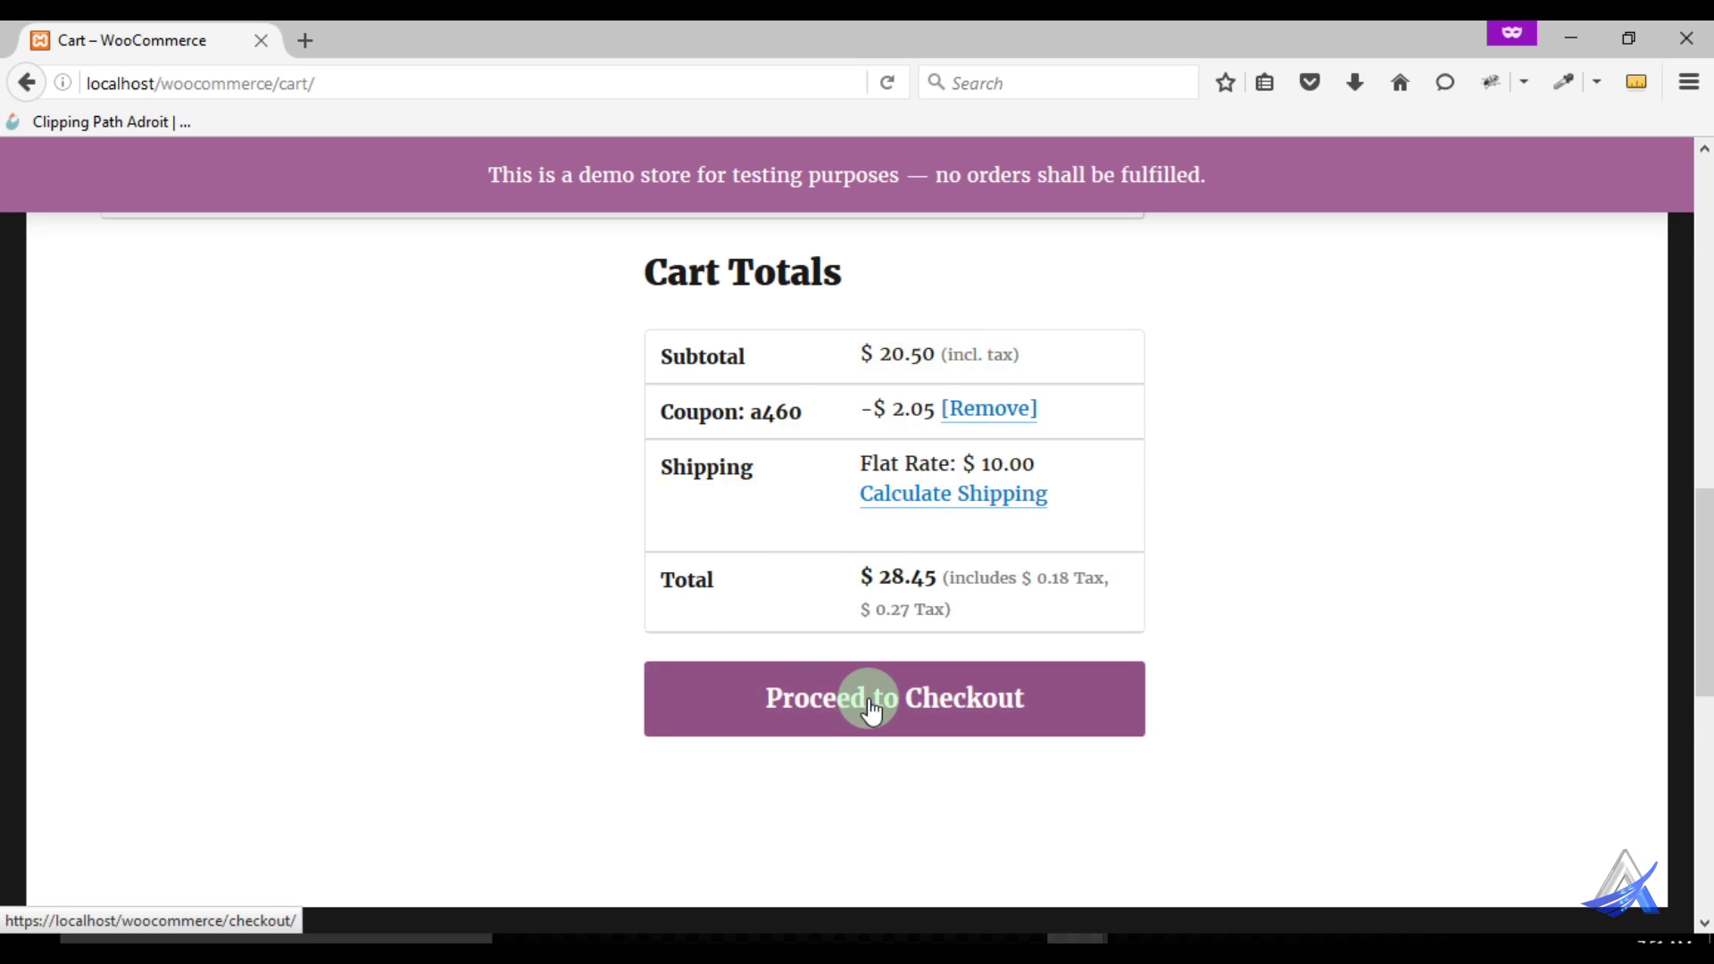
drag(883, 578, 939, 576)
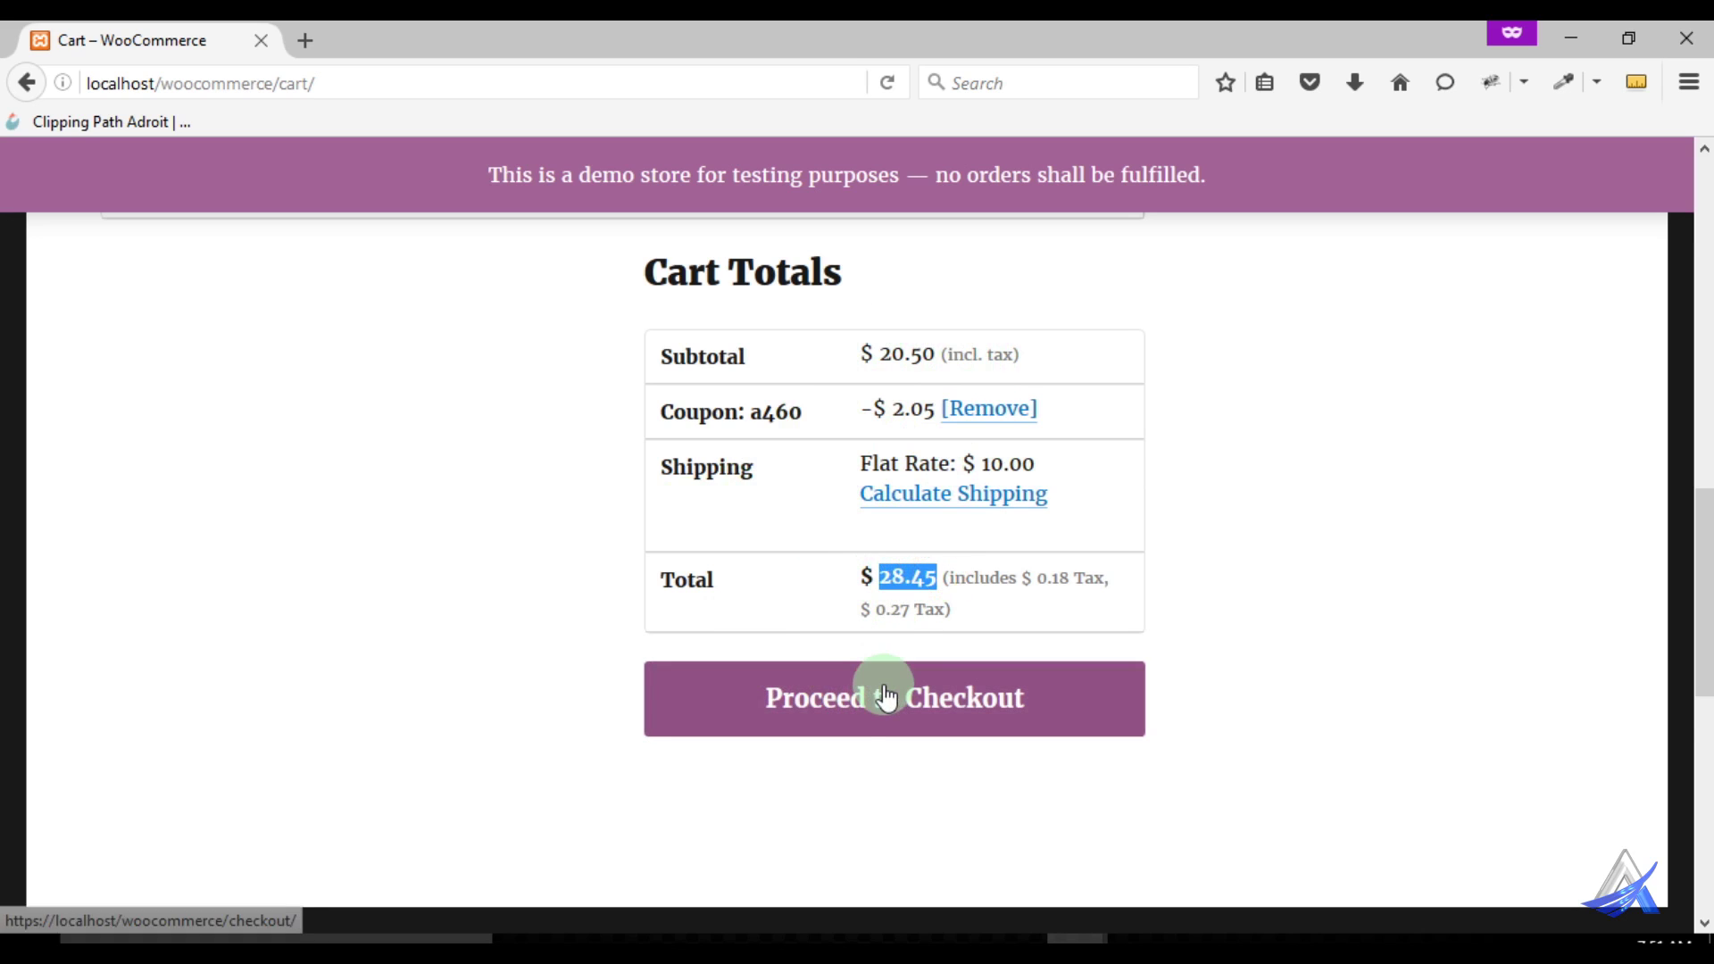
click(823, 716)
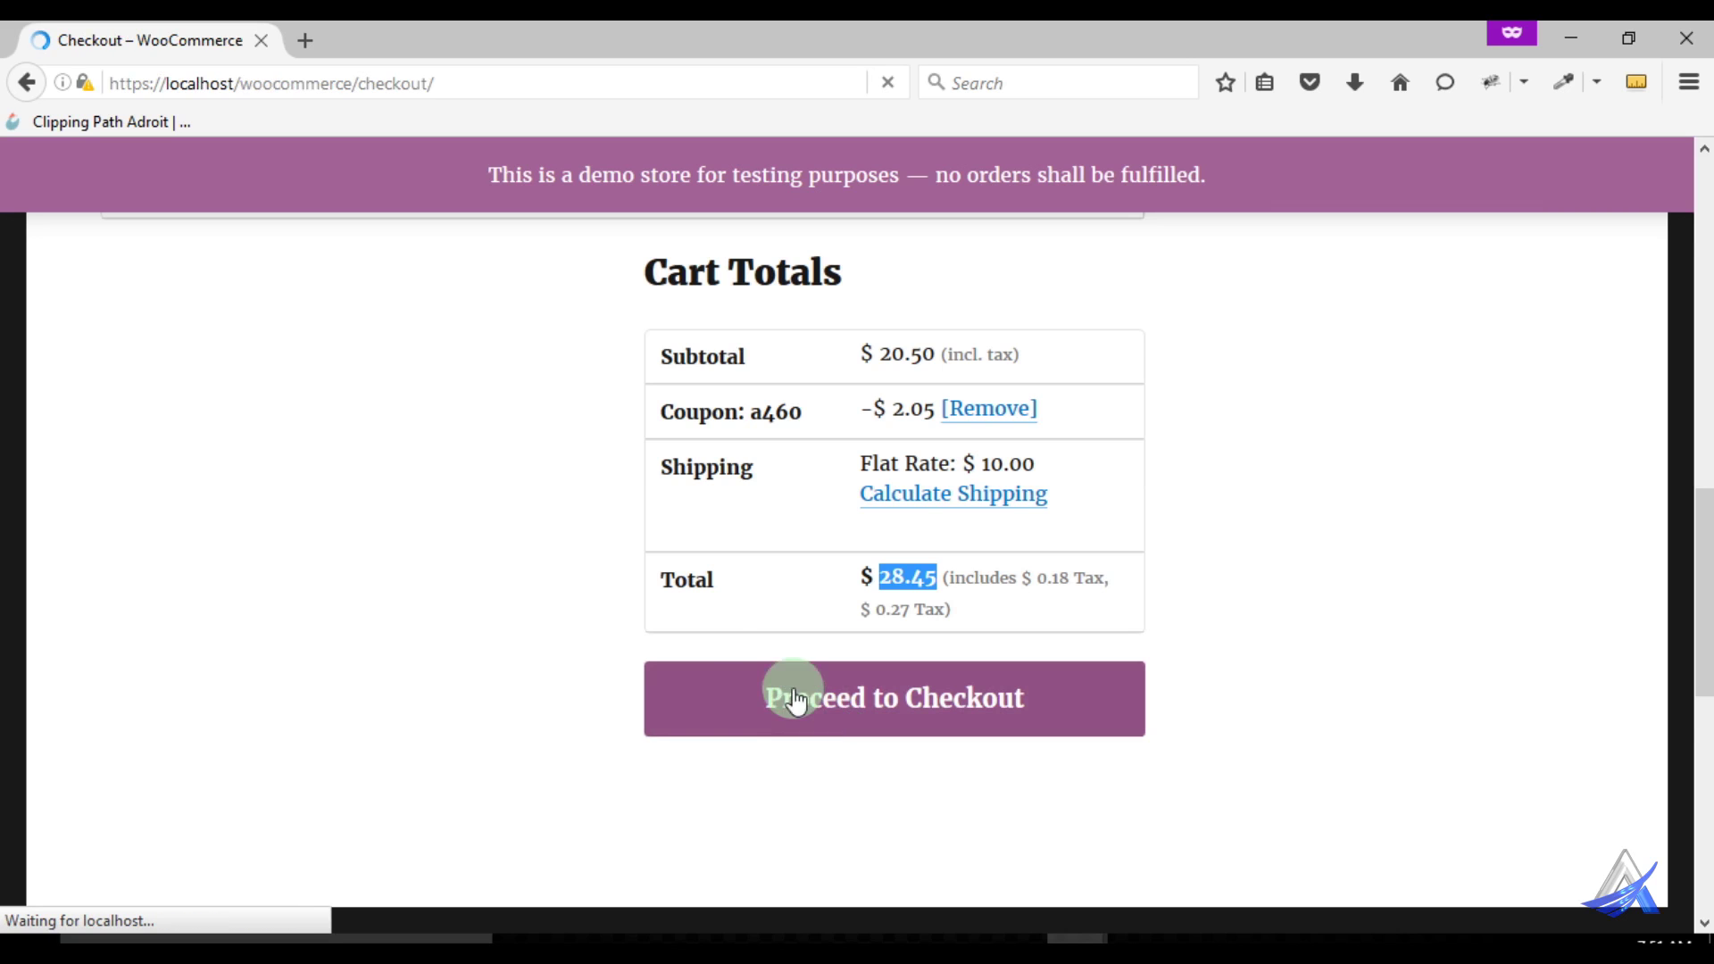
Untick 'Ship to a different address?' so the Order Notes field appears
scroll(739, 547, down, 5)
scroll(742, 540, down, 3)
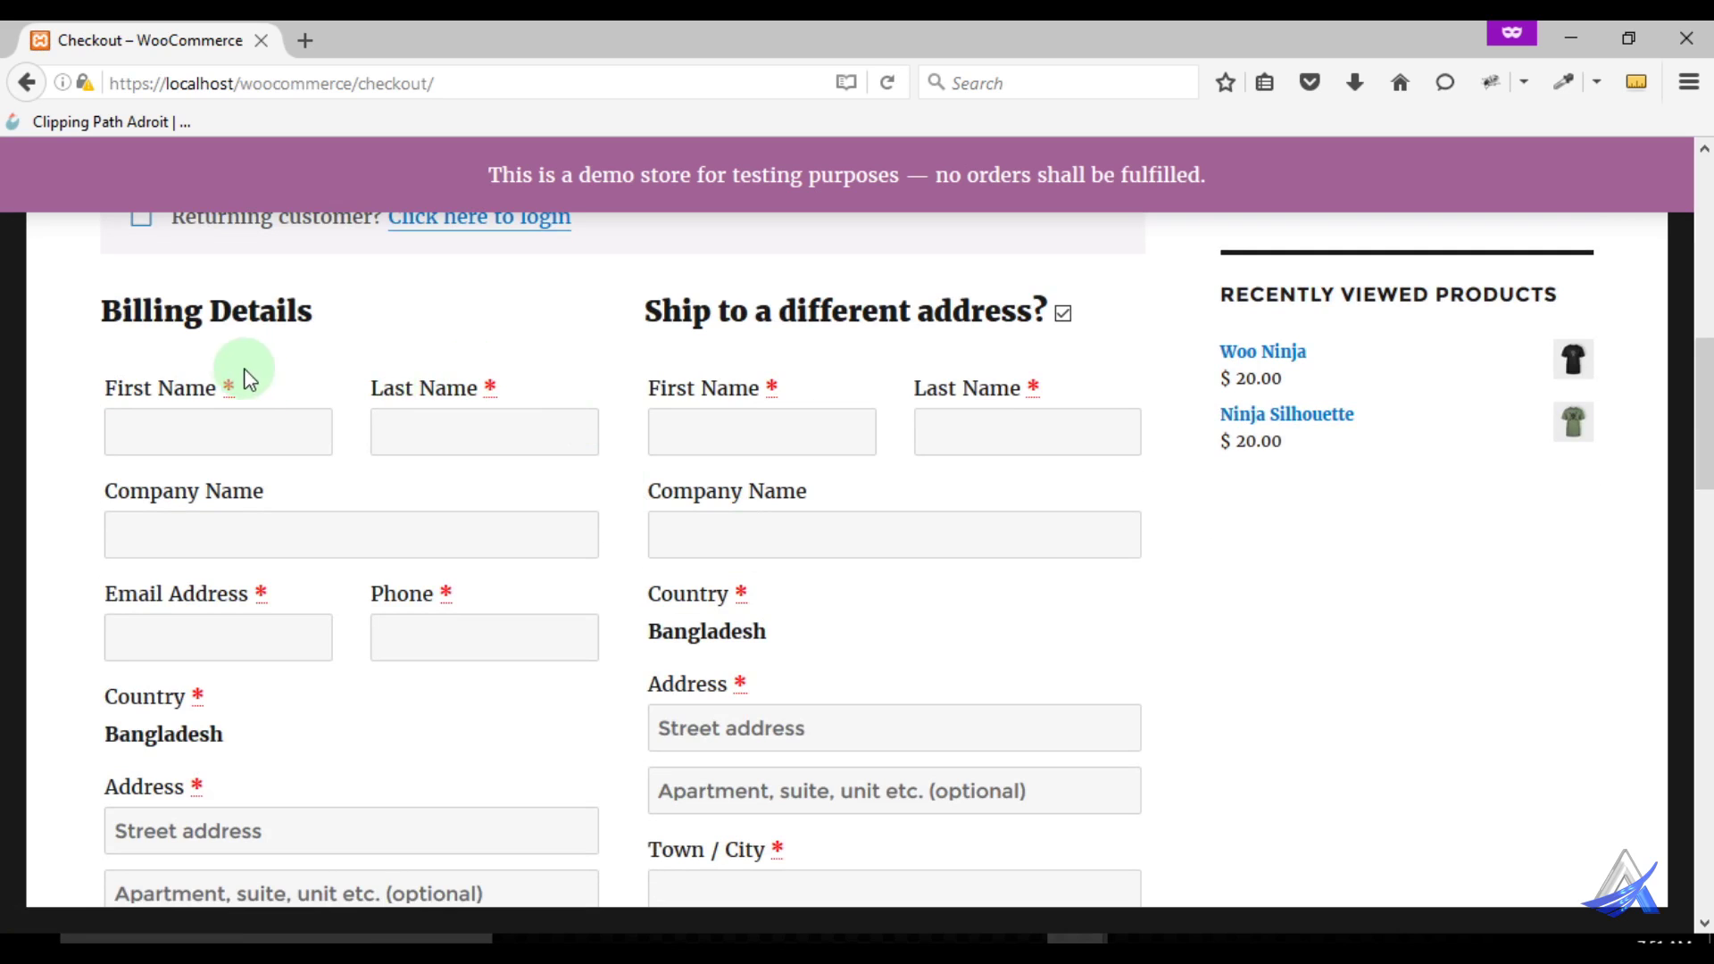
scroll(348, 471, up, 2)
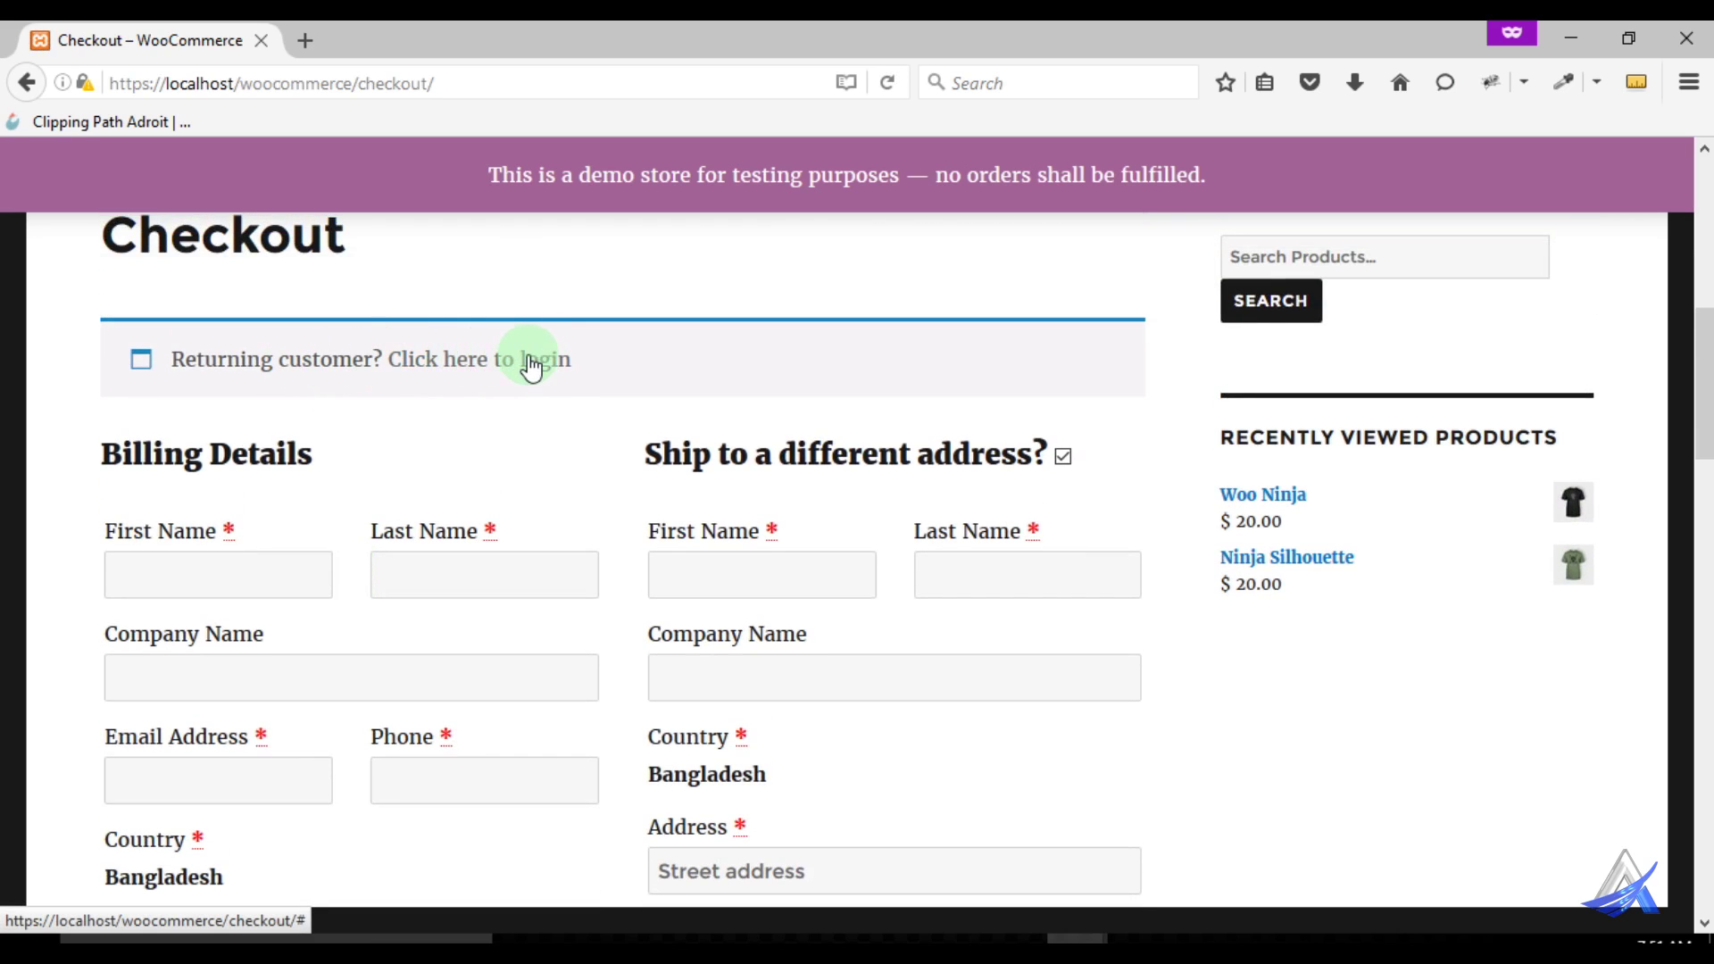
scroll(532, 464, down, 2)
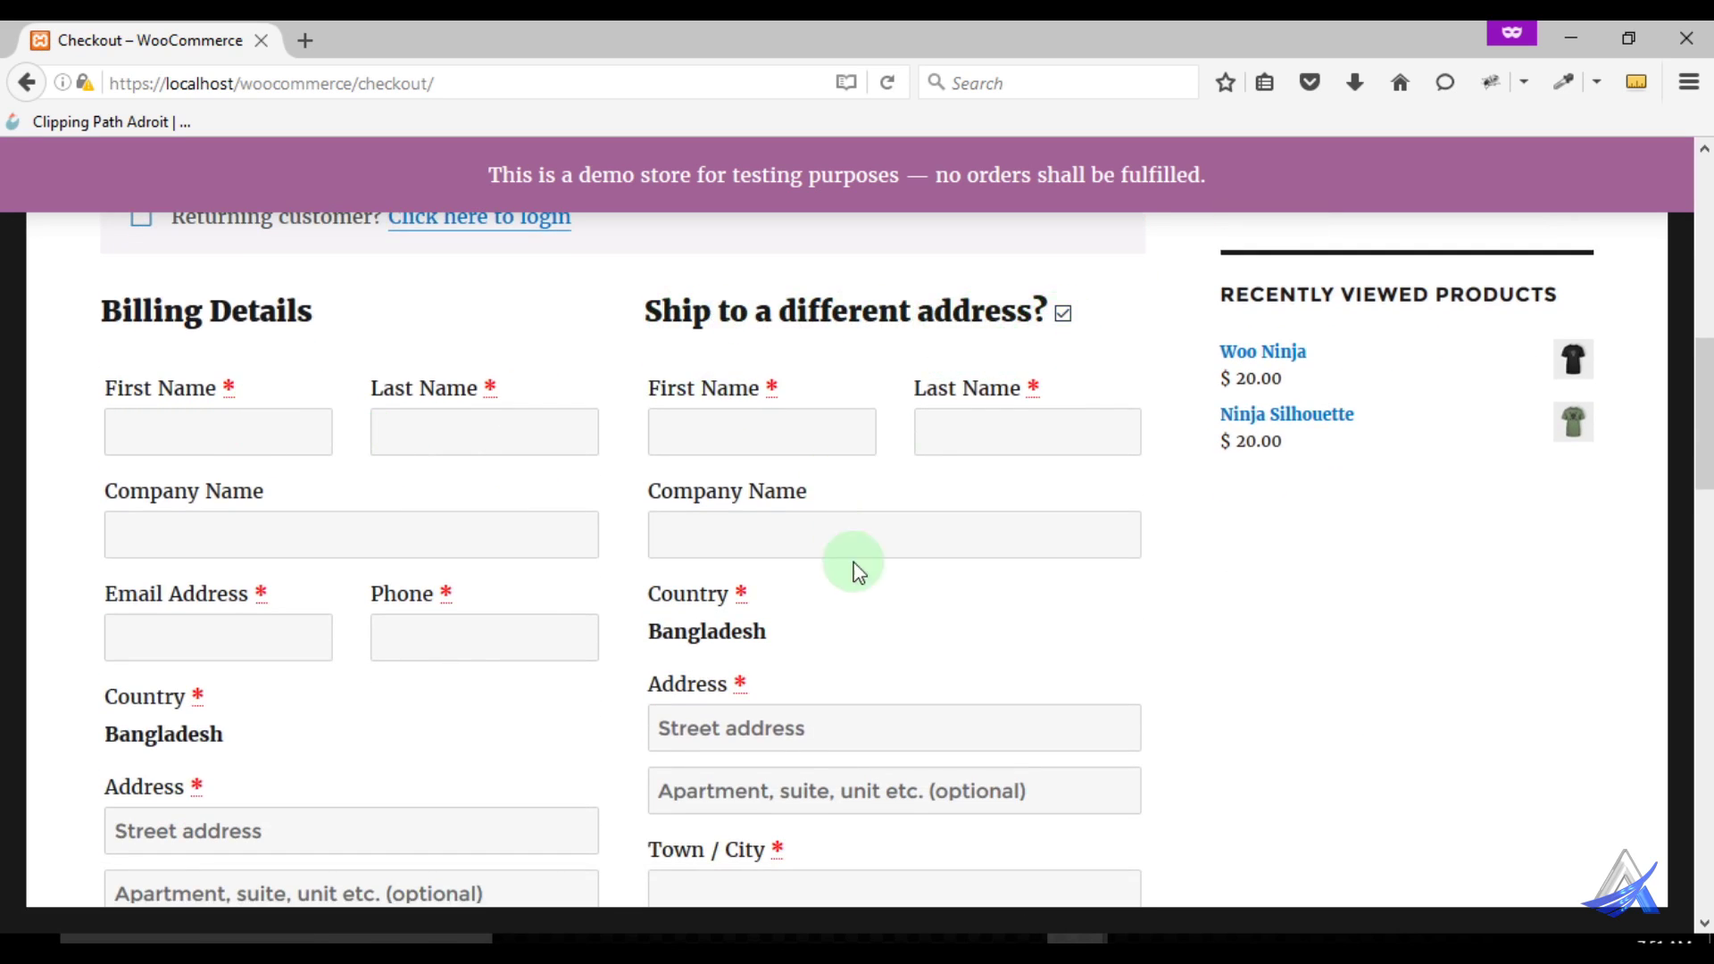
scroll(866, 612, down, 5)
scroll(866, 612, up, 6)
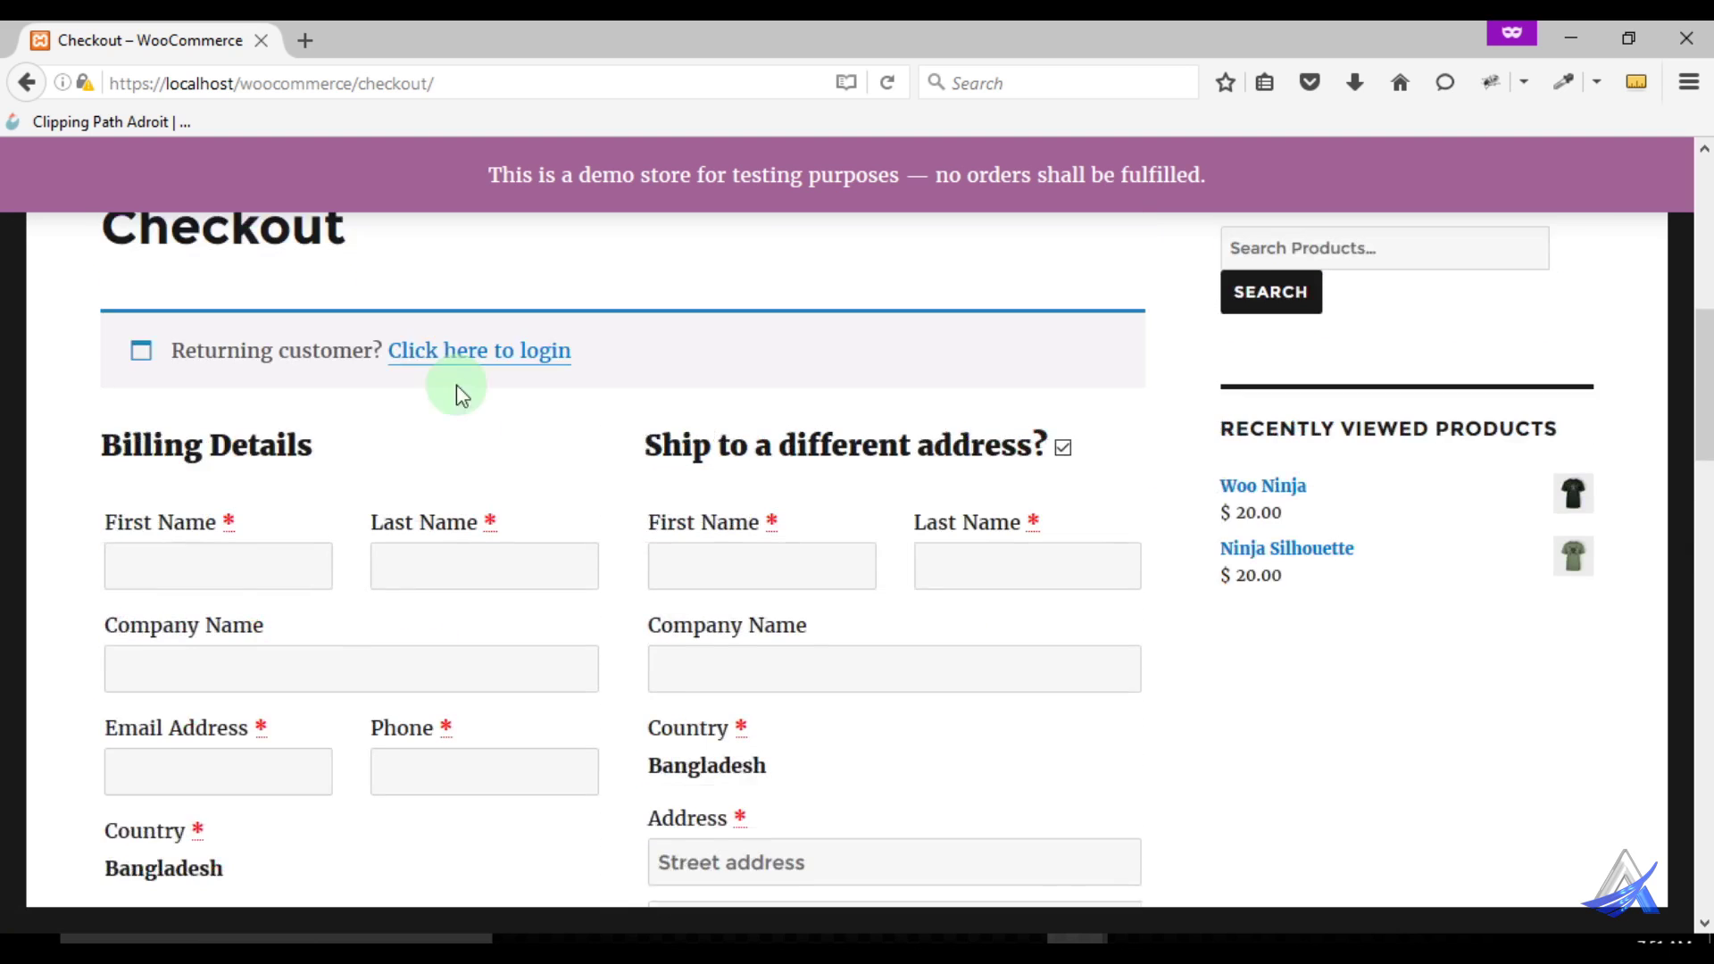
click(1063, 458)
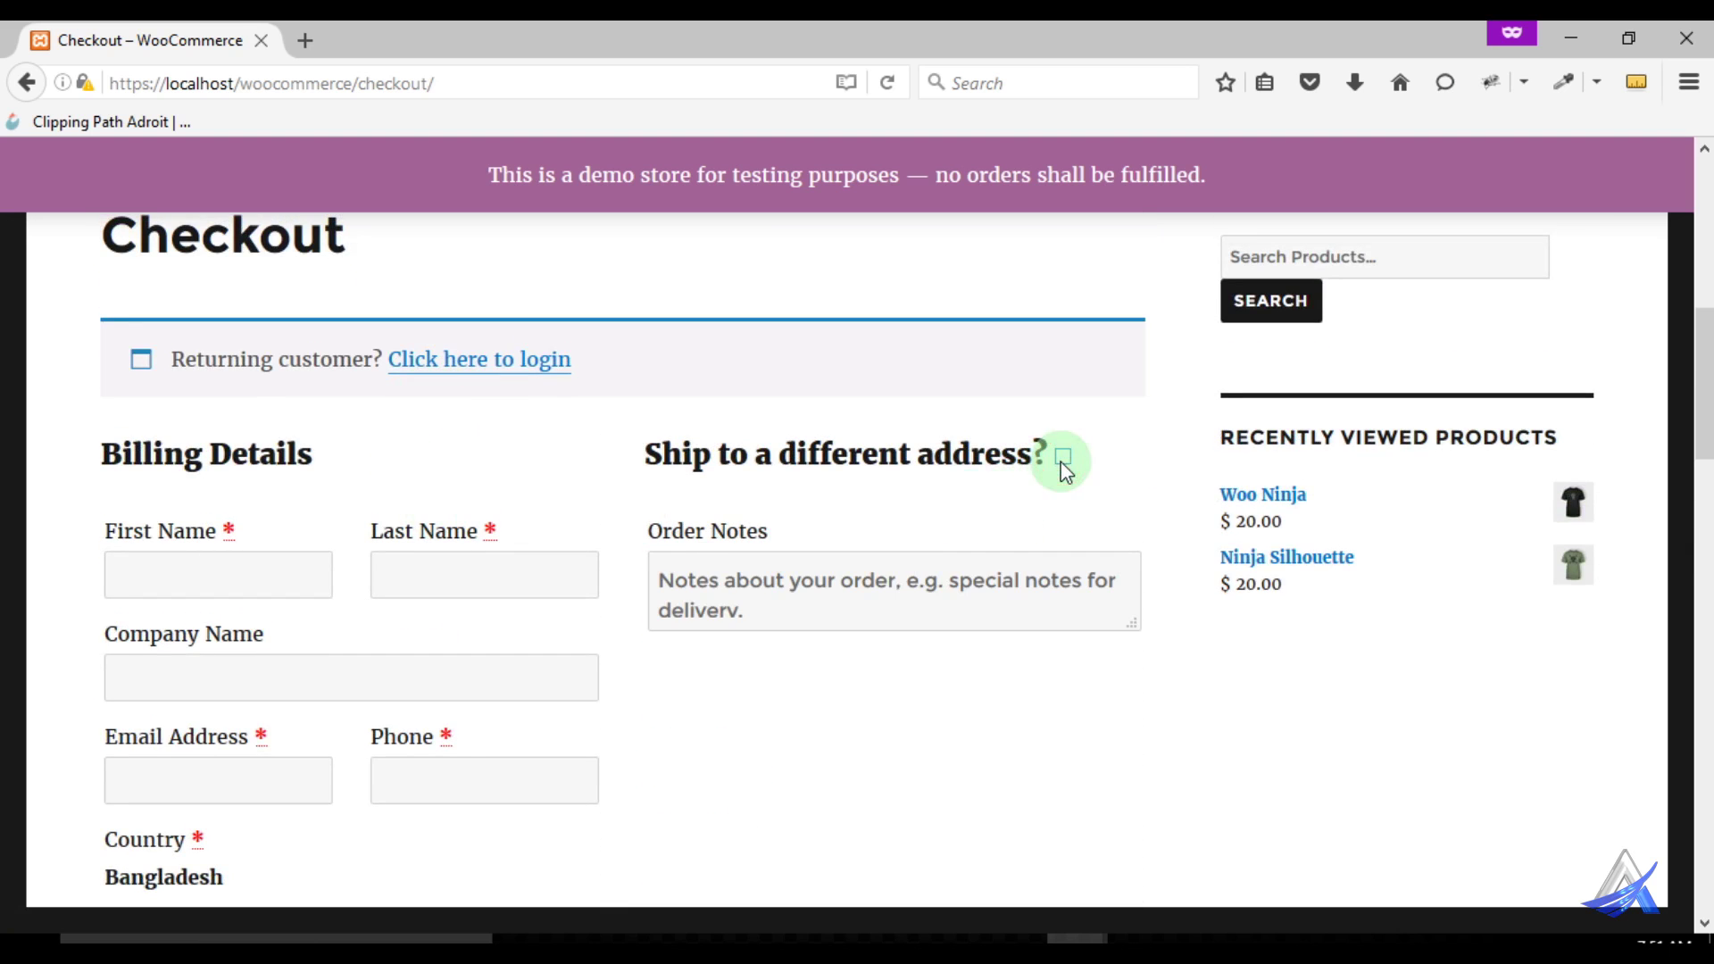
scroll(861, 444, down, 3)
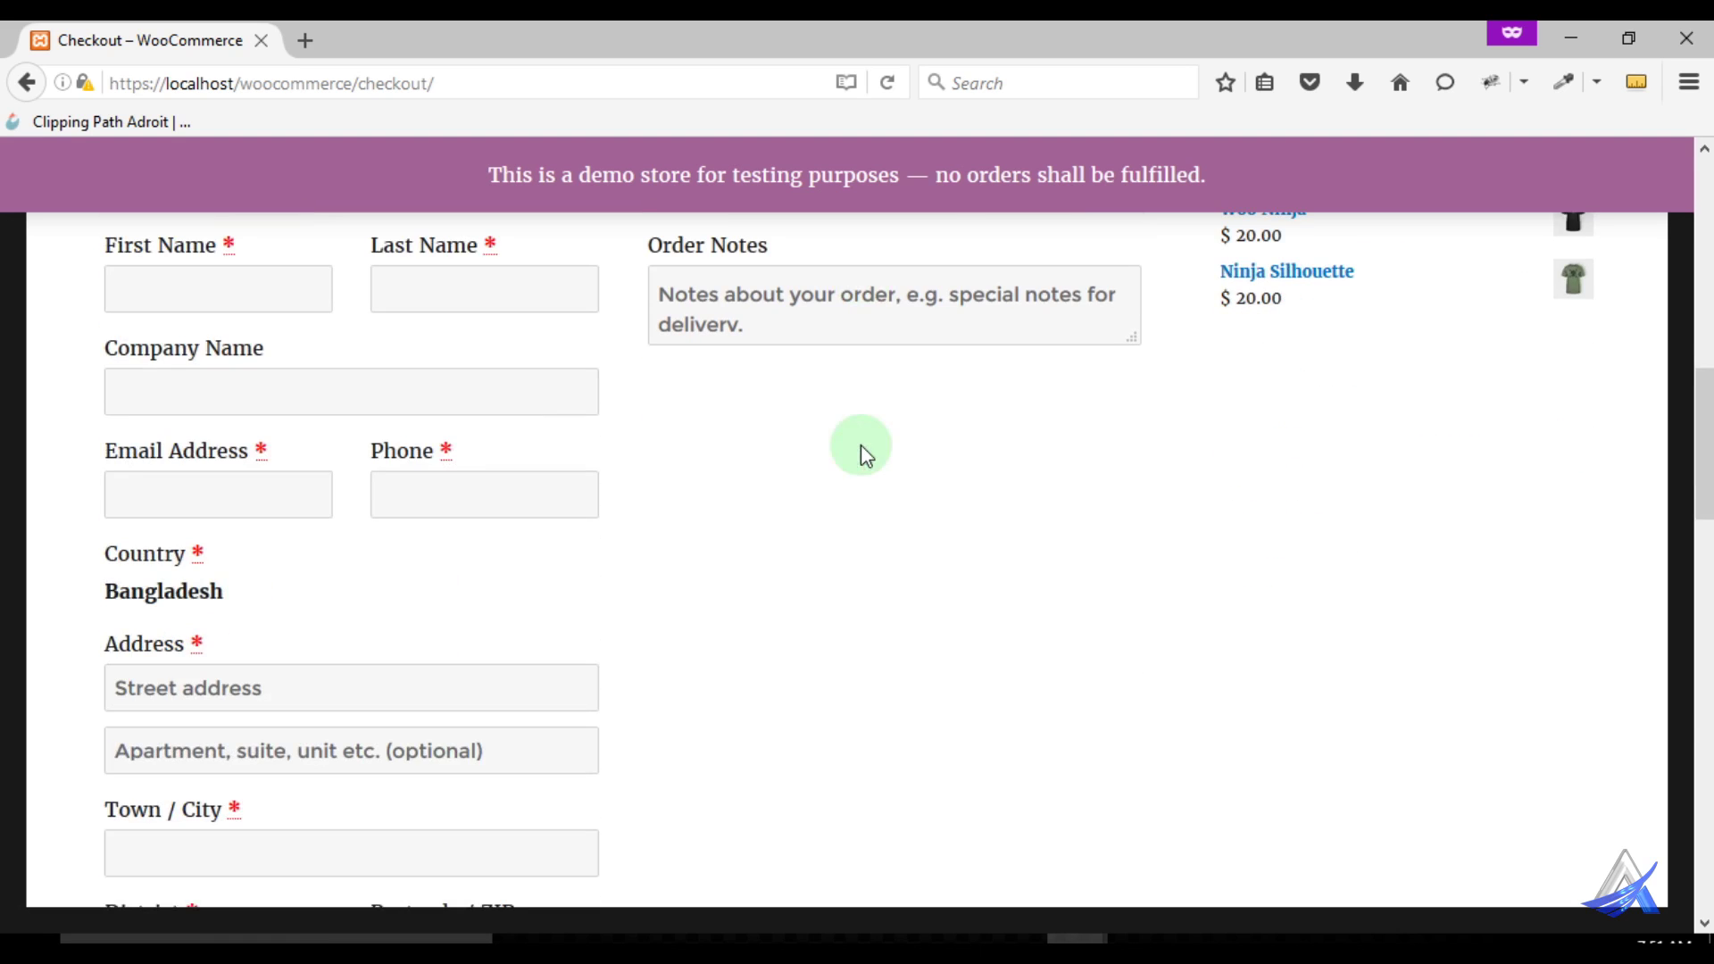
Enter the customer's first name, last name, e-mail address and phone number in the billing form
click(202, 283)
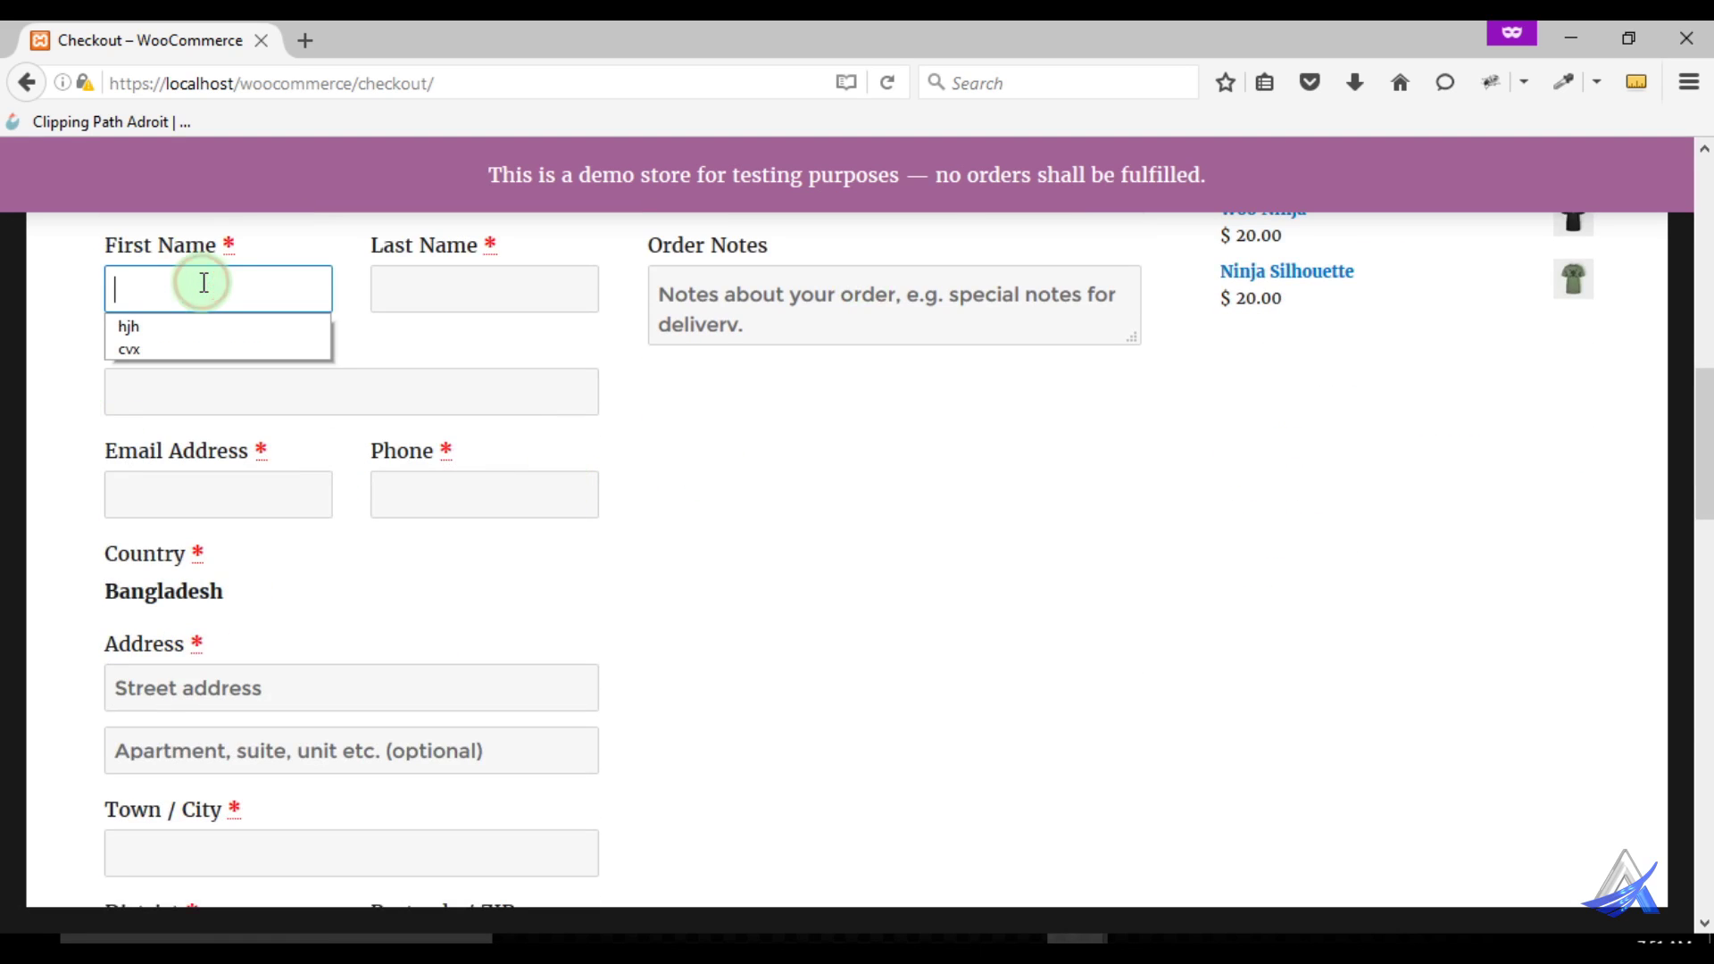
click(203, 283)
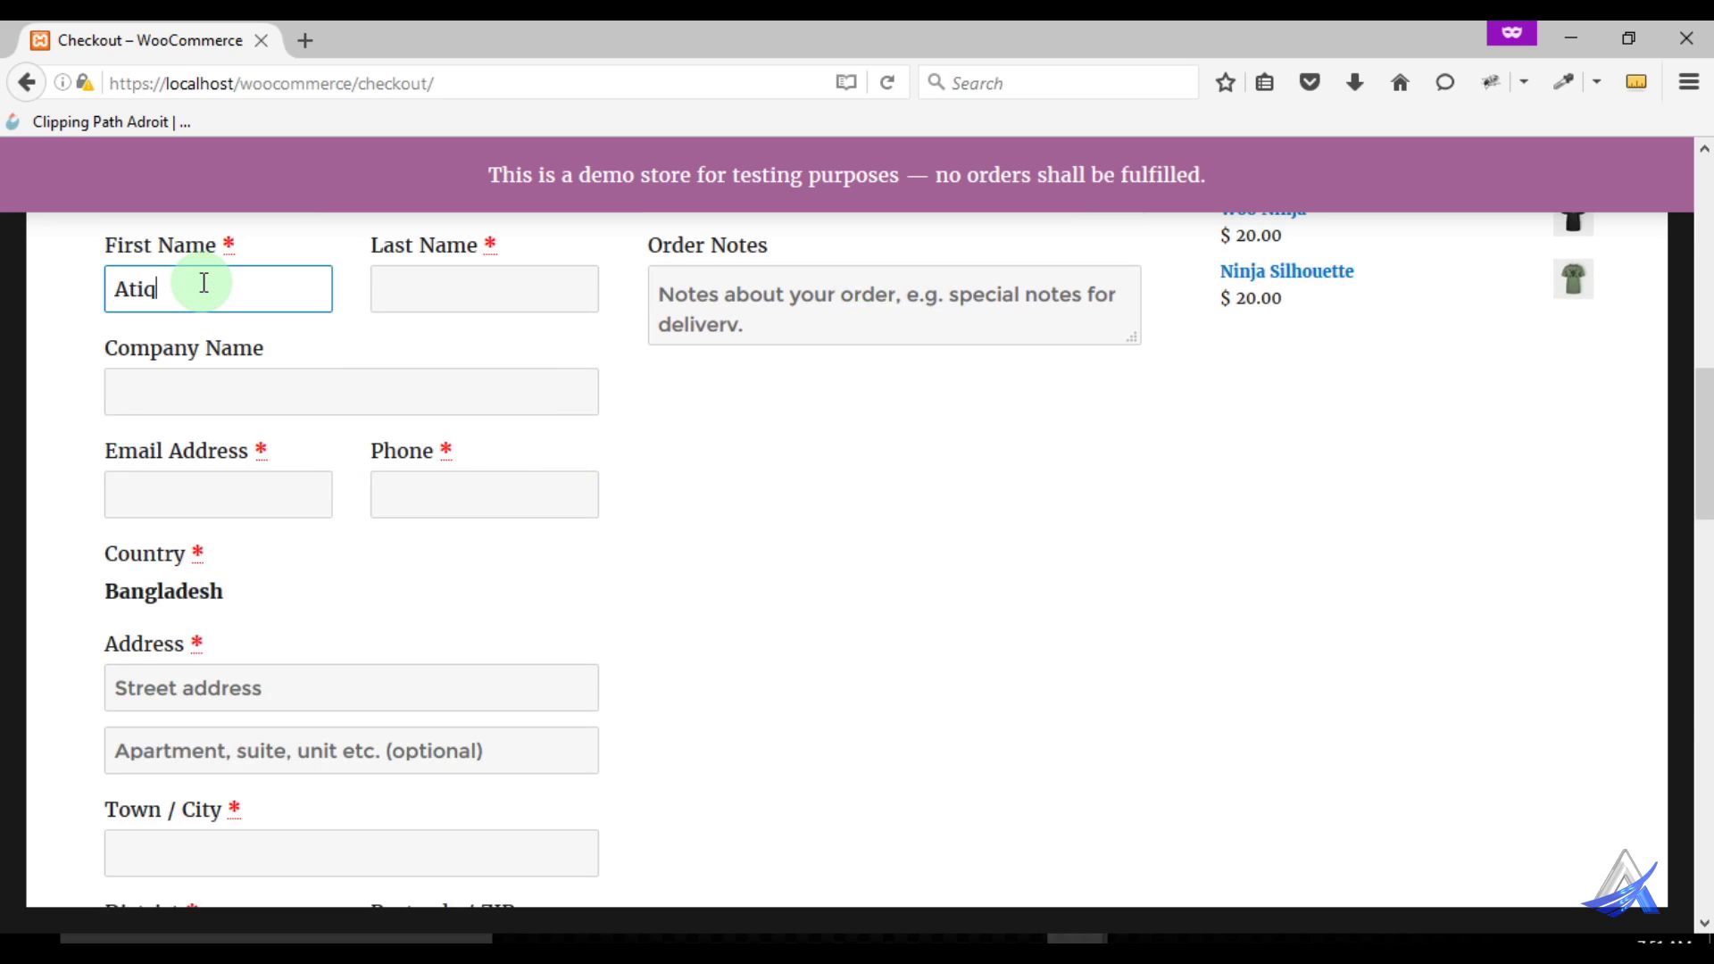
click(404, 285)
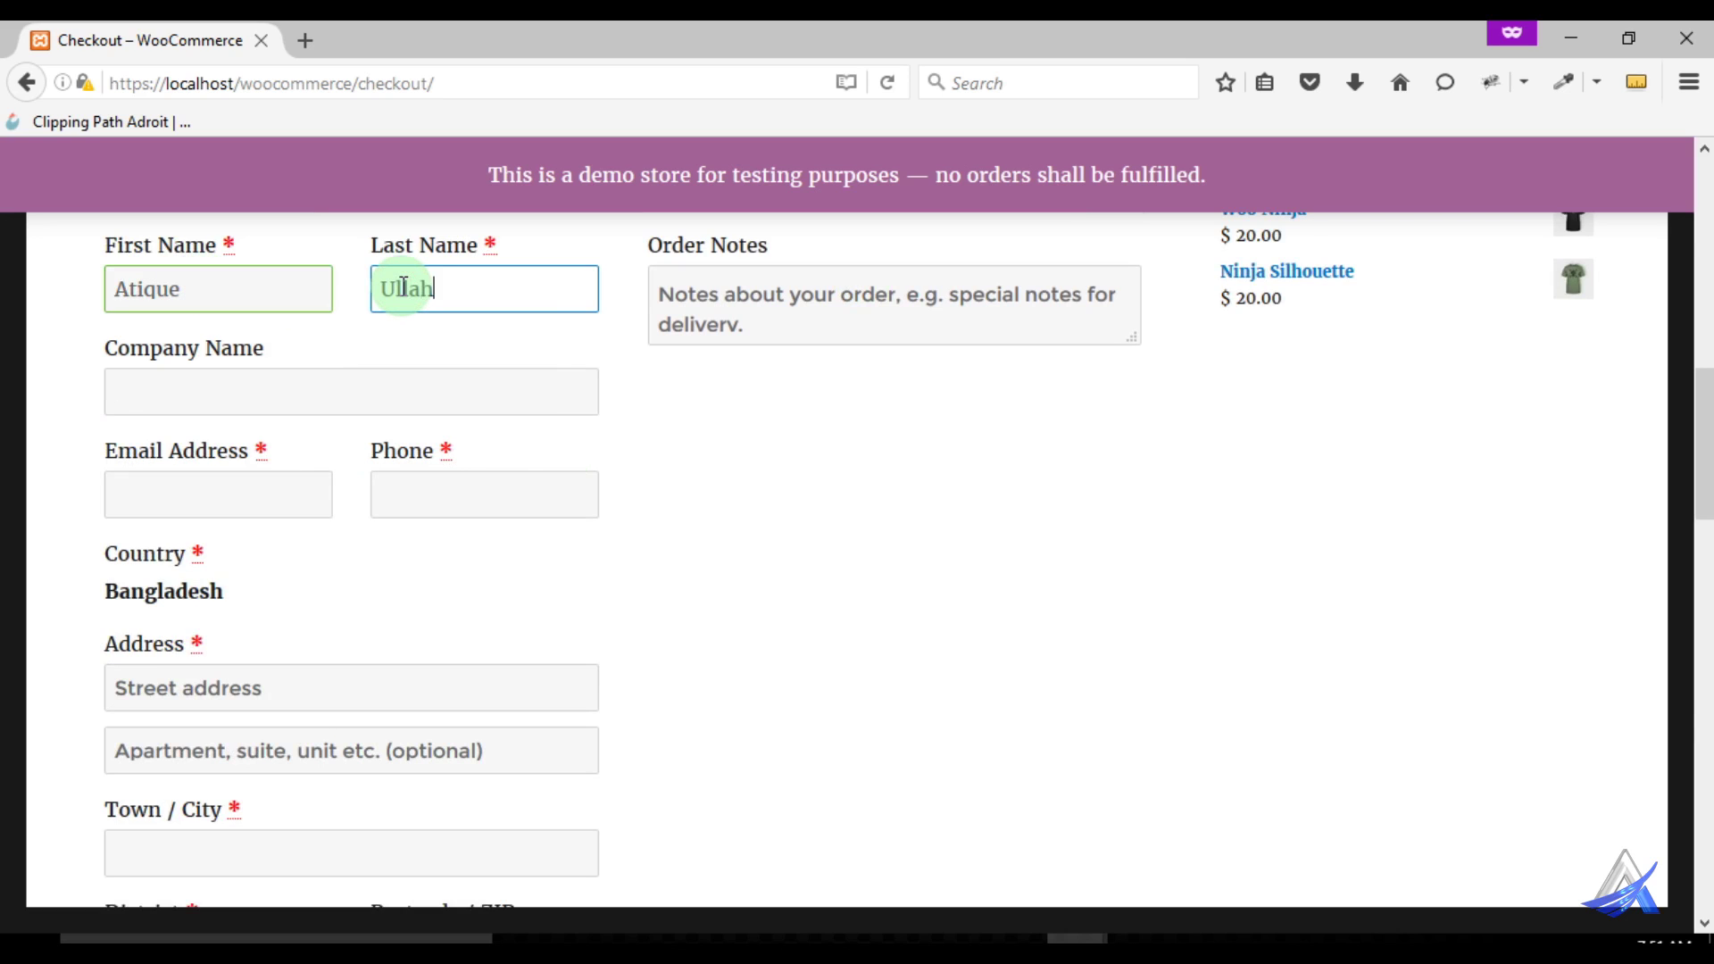
click(240, 498)
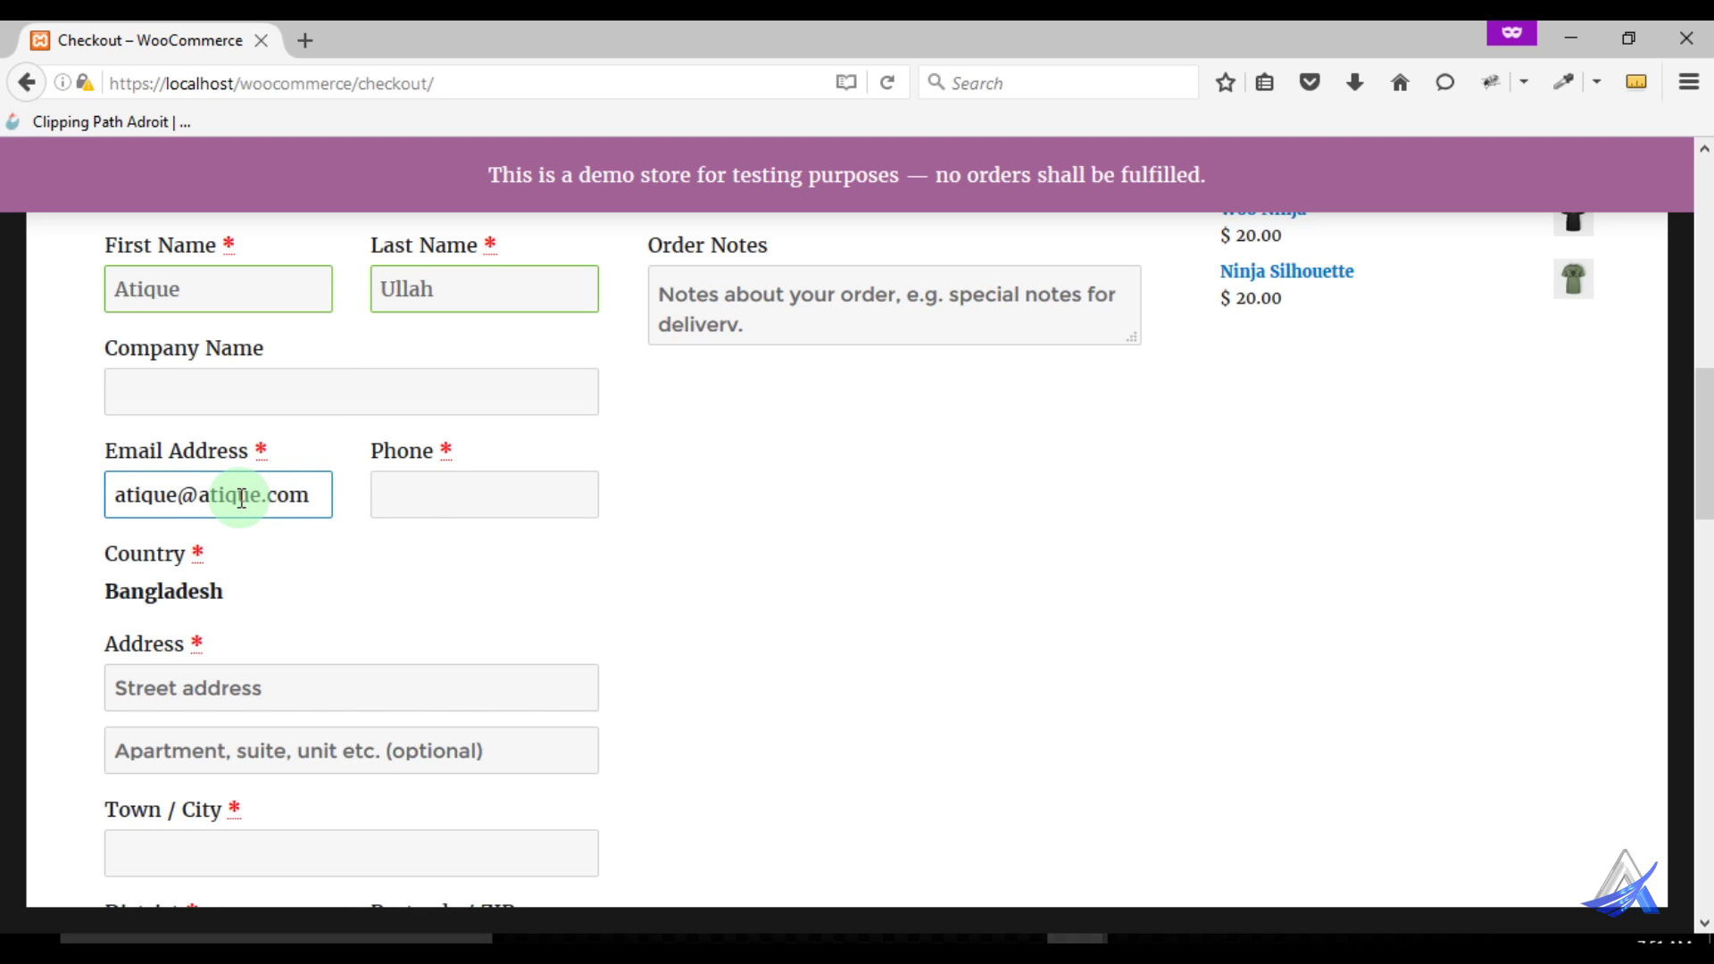
click(415, 493)
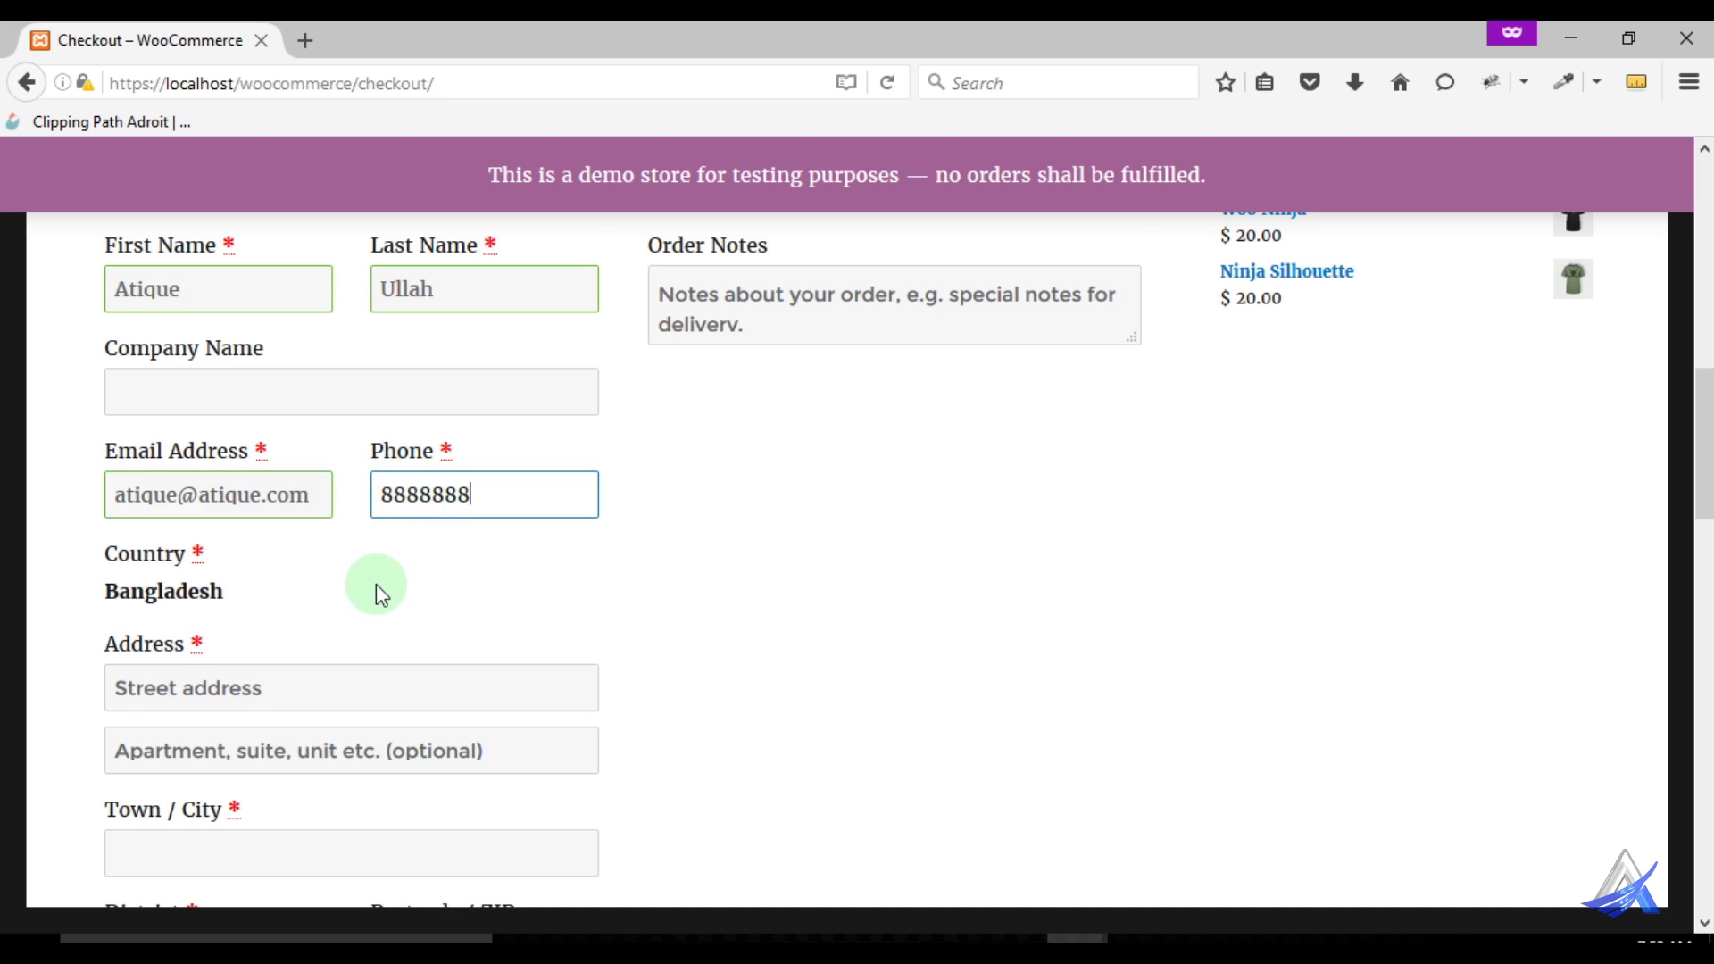
Fill in the customer's street address, town and postcode on the checkout form
scroll(372, 566, down, 3)
click(252, 551)
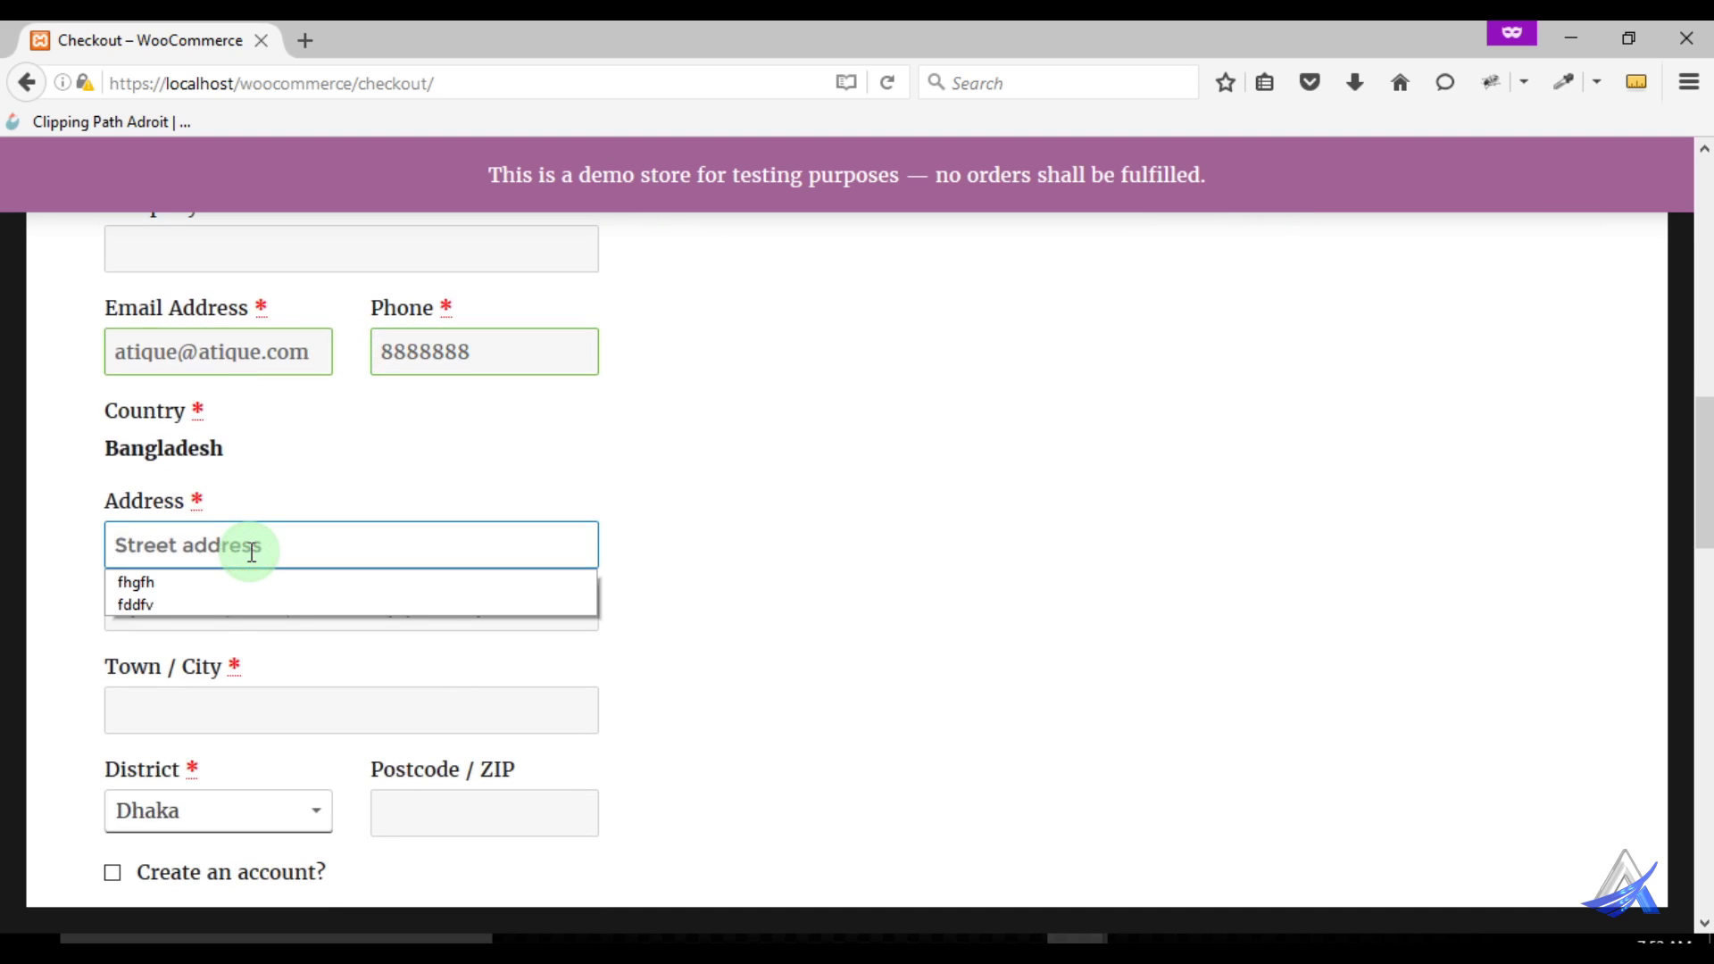
click(252, 552)
text(23hg, tdygvibgtfuvi)
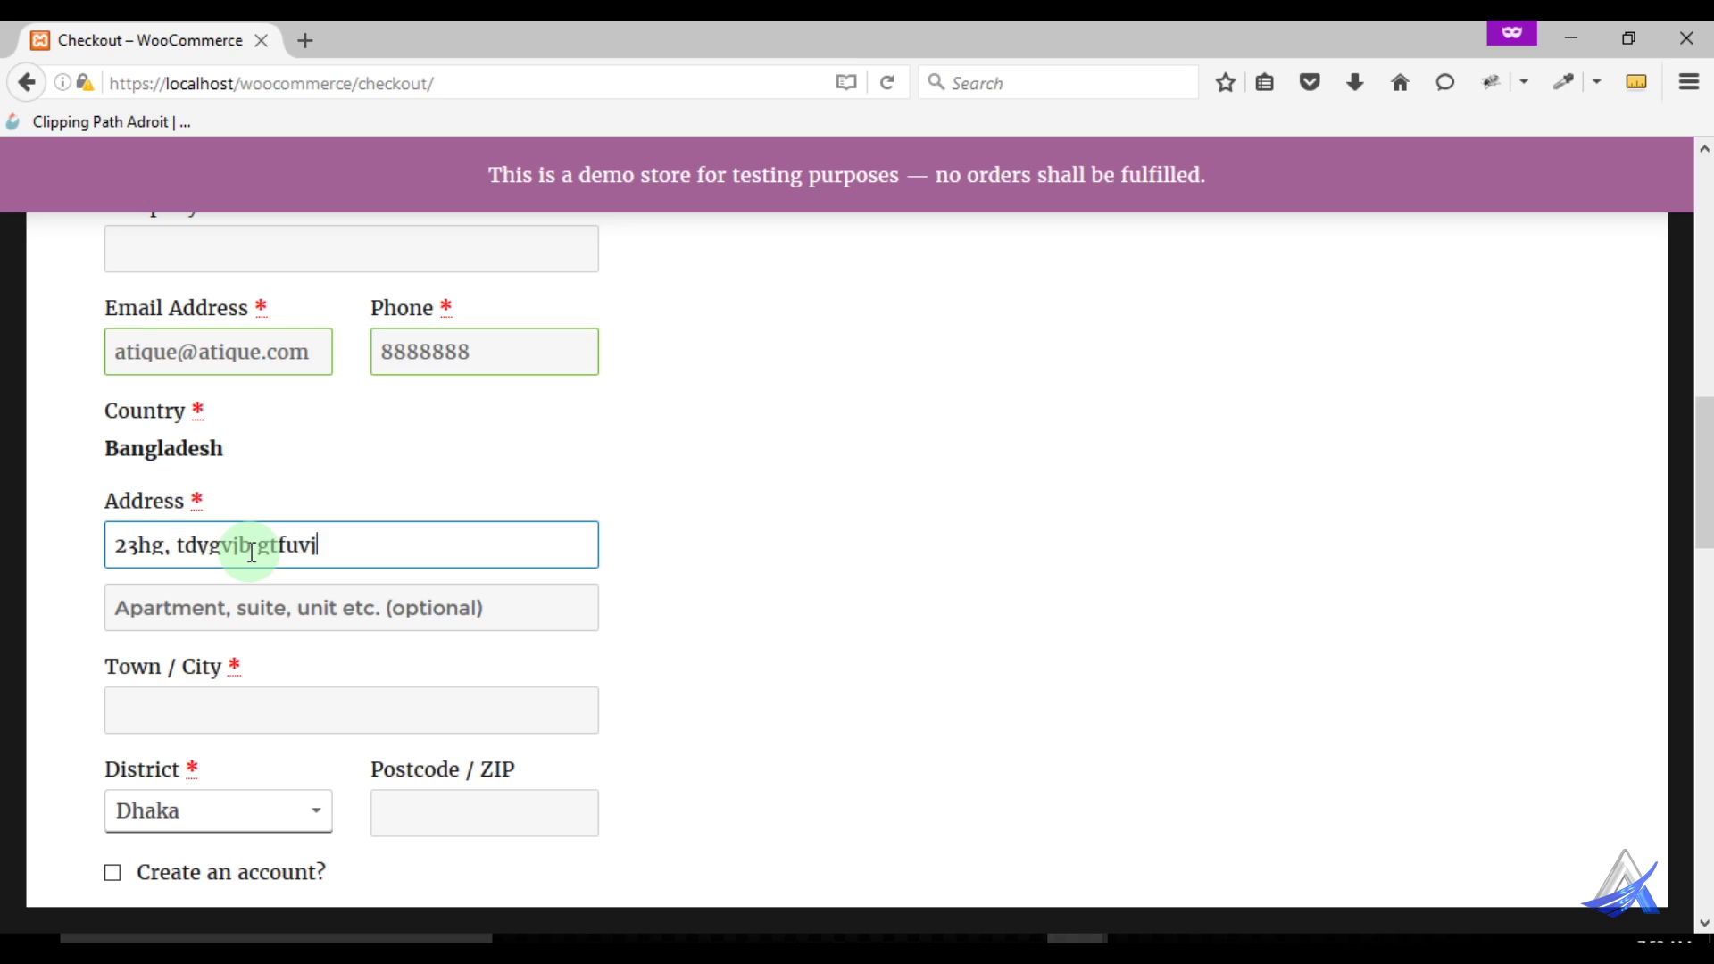
scroll(254, 549, down, 3)
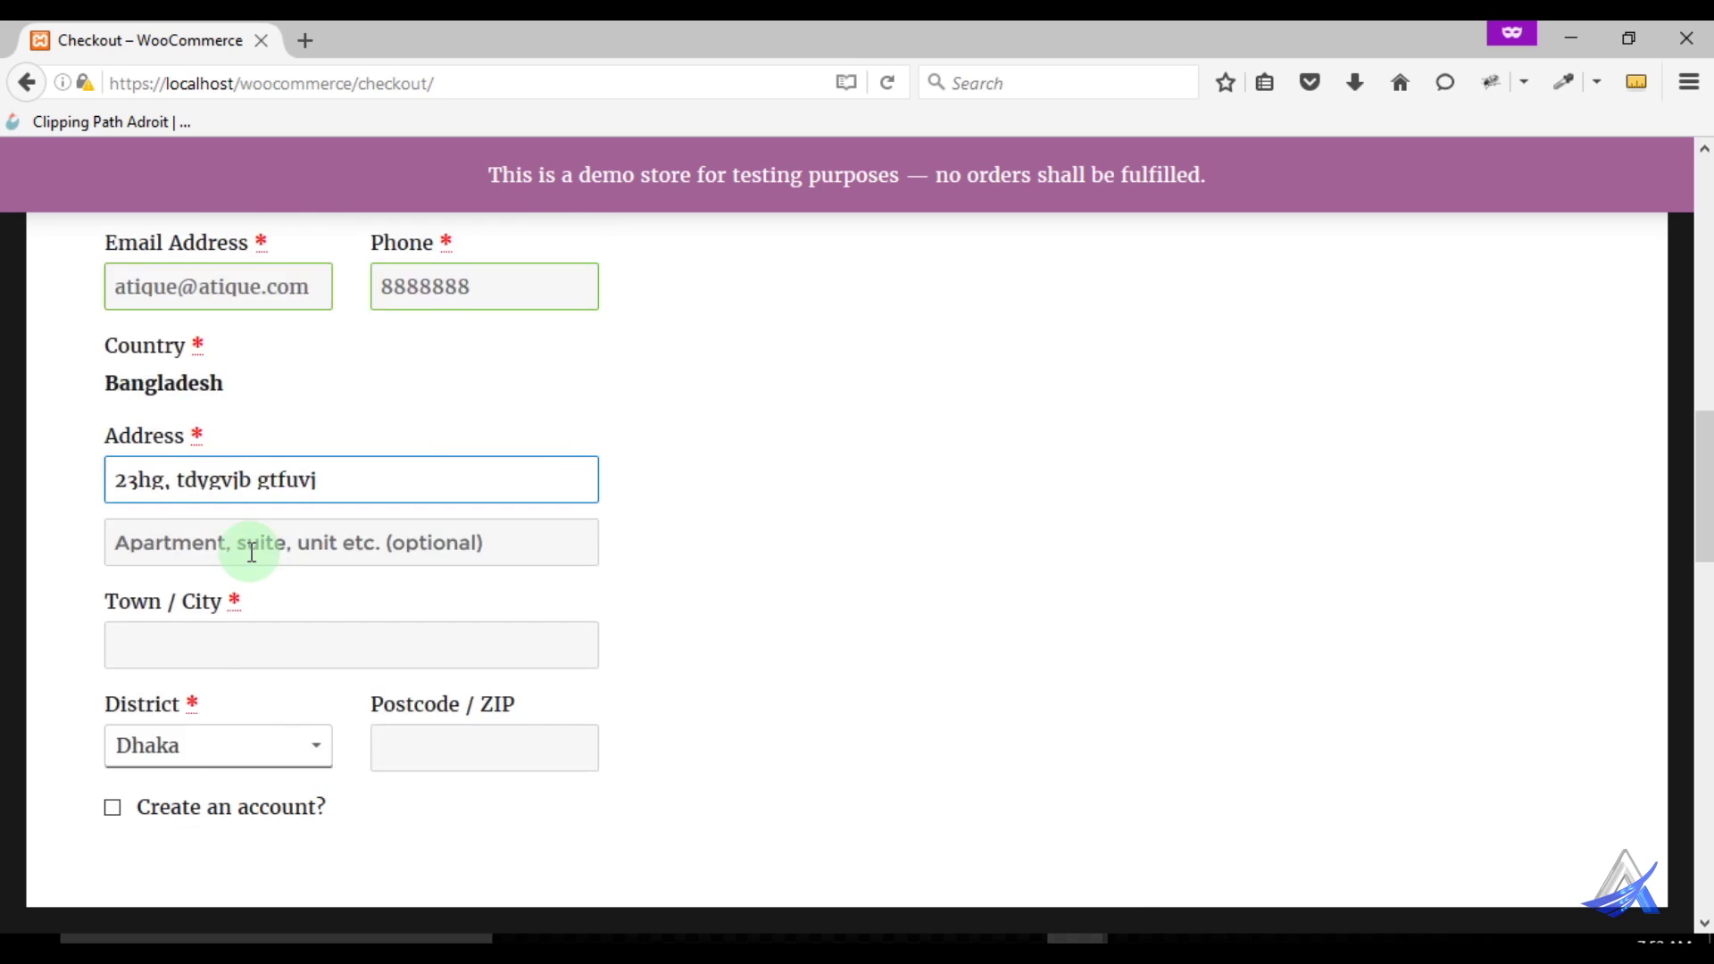
click(259, 427)
text(Dhaka)
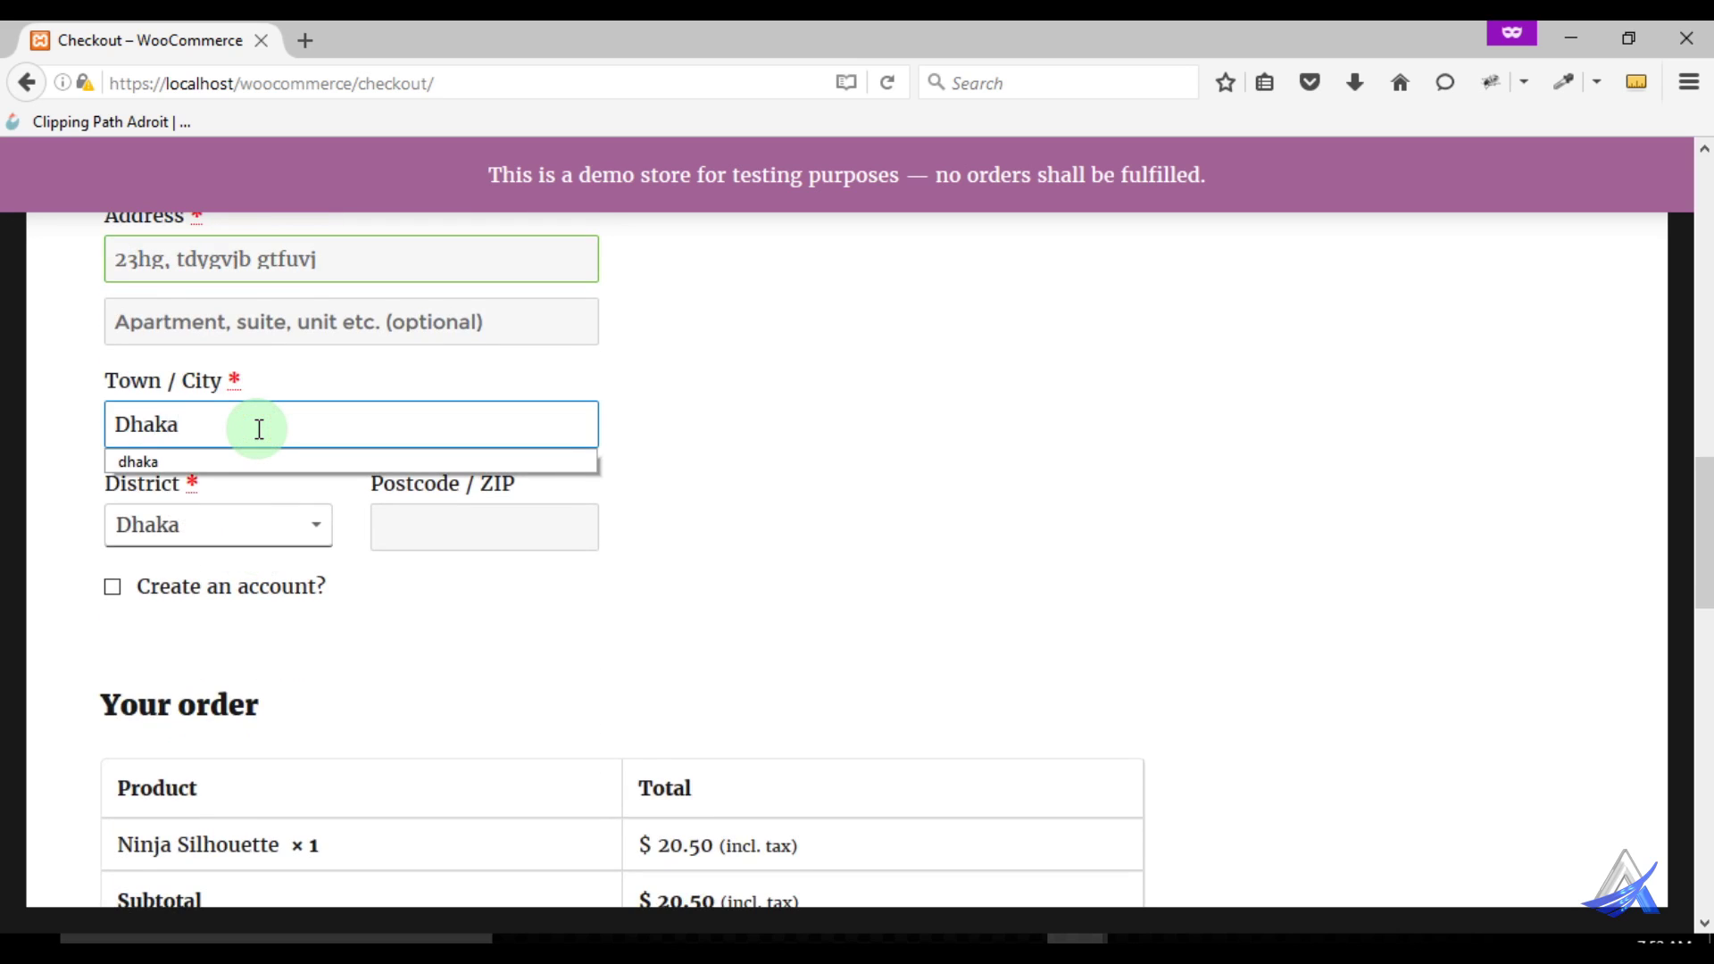
click(11, 497)
click(445, 523)
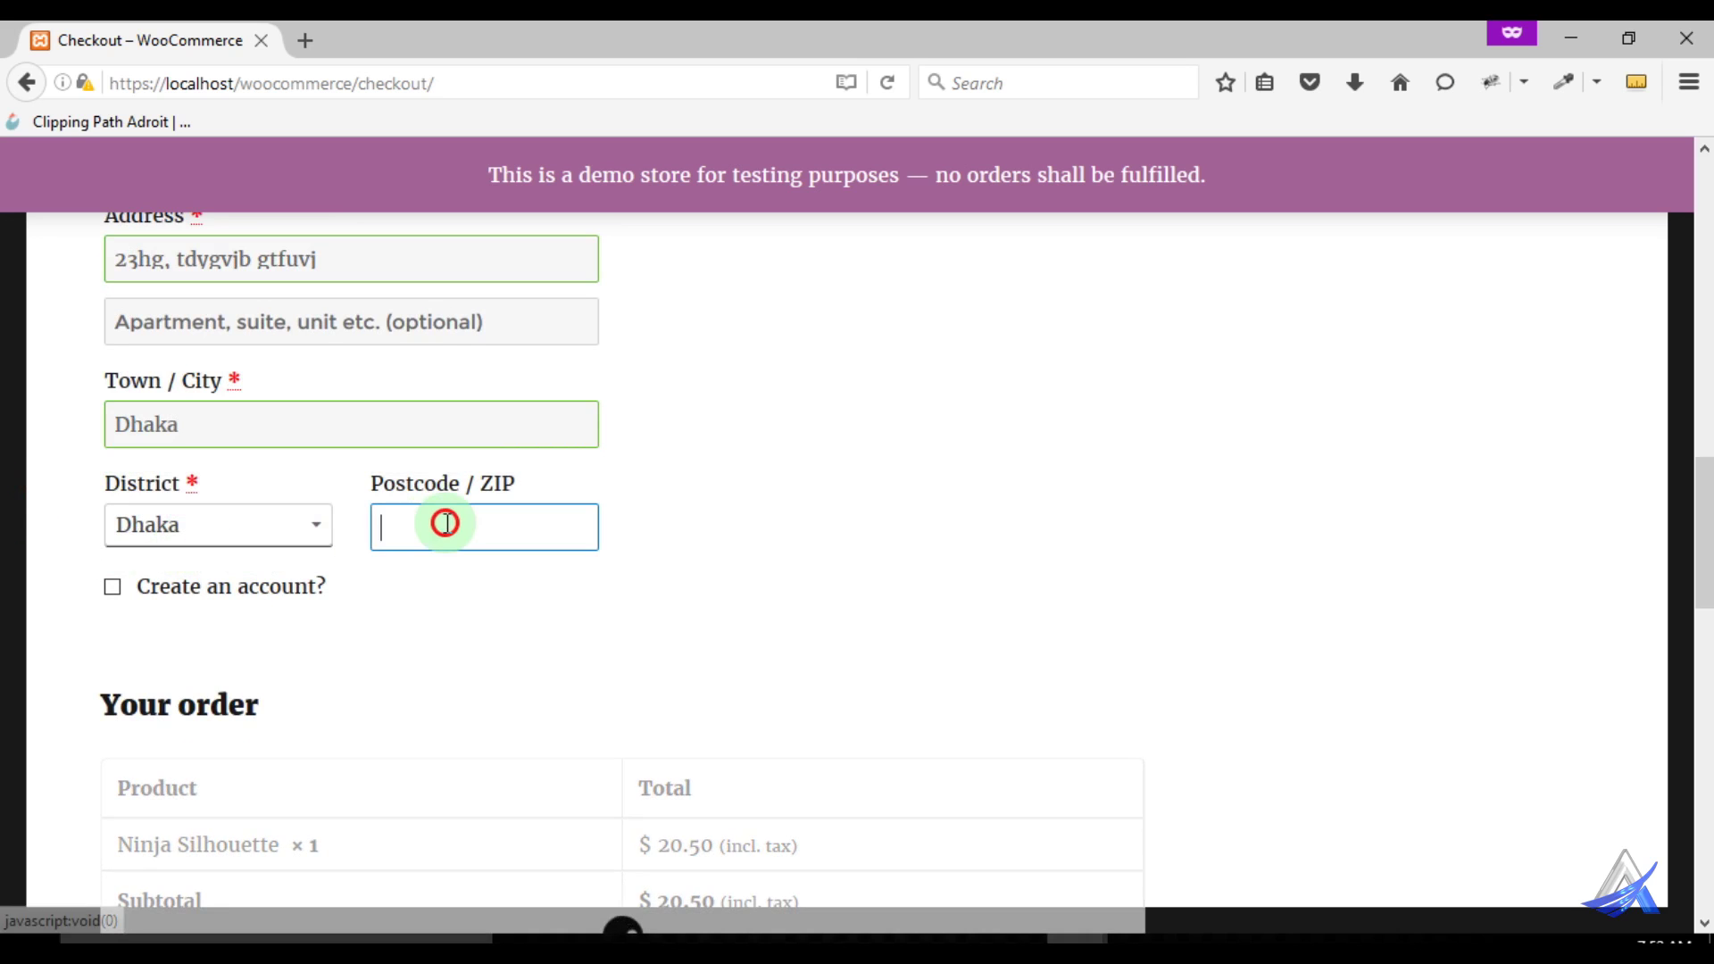
text(1216)
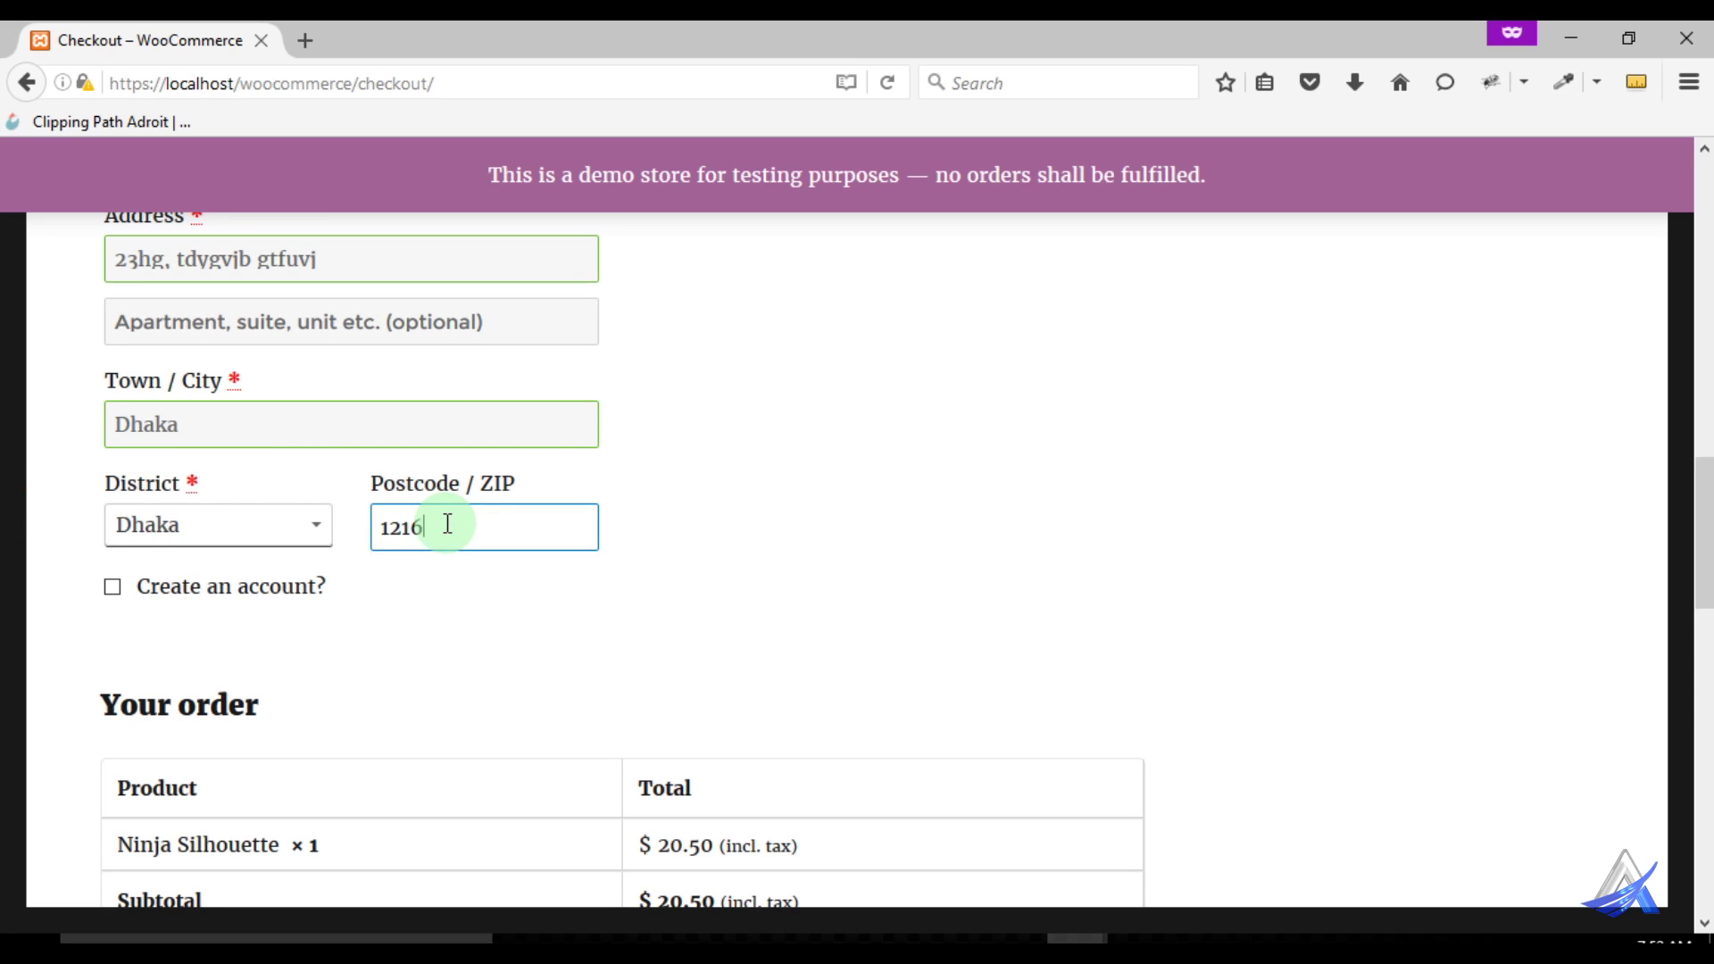
scroll(384, 613, down, 3)
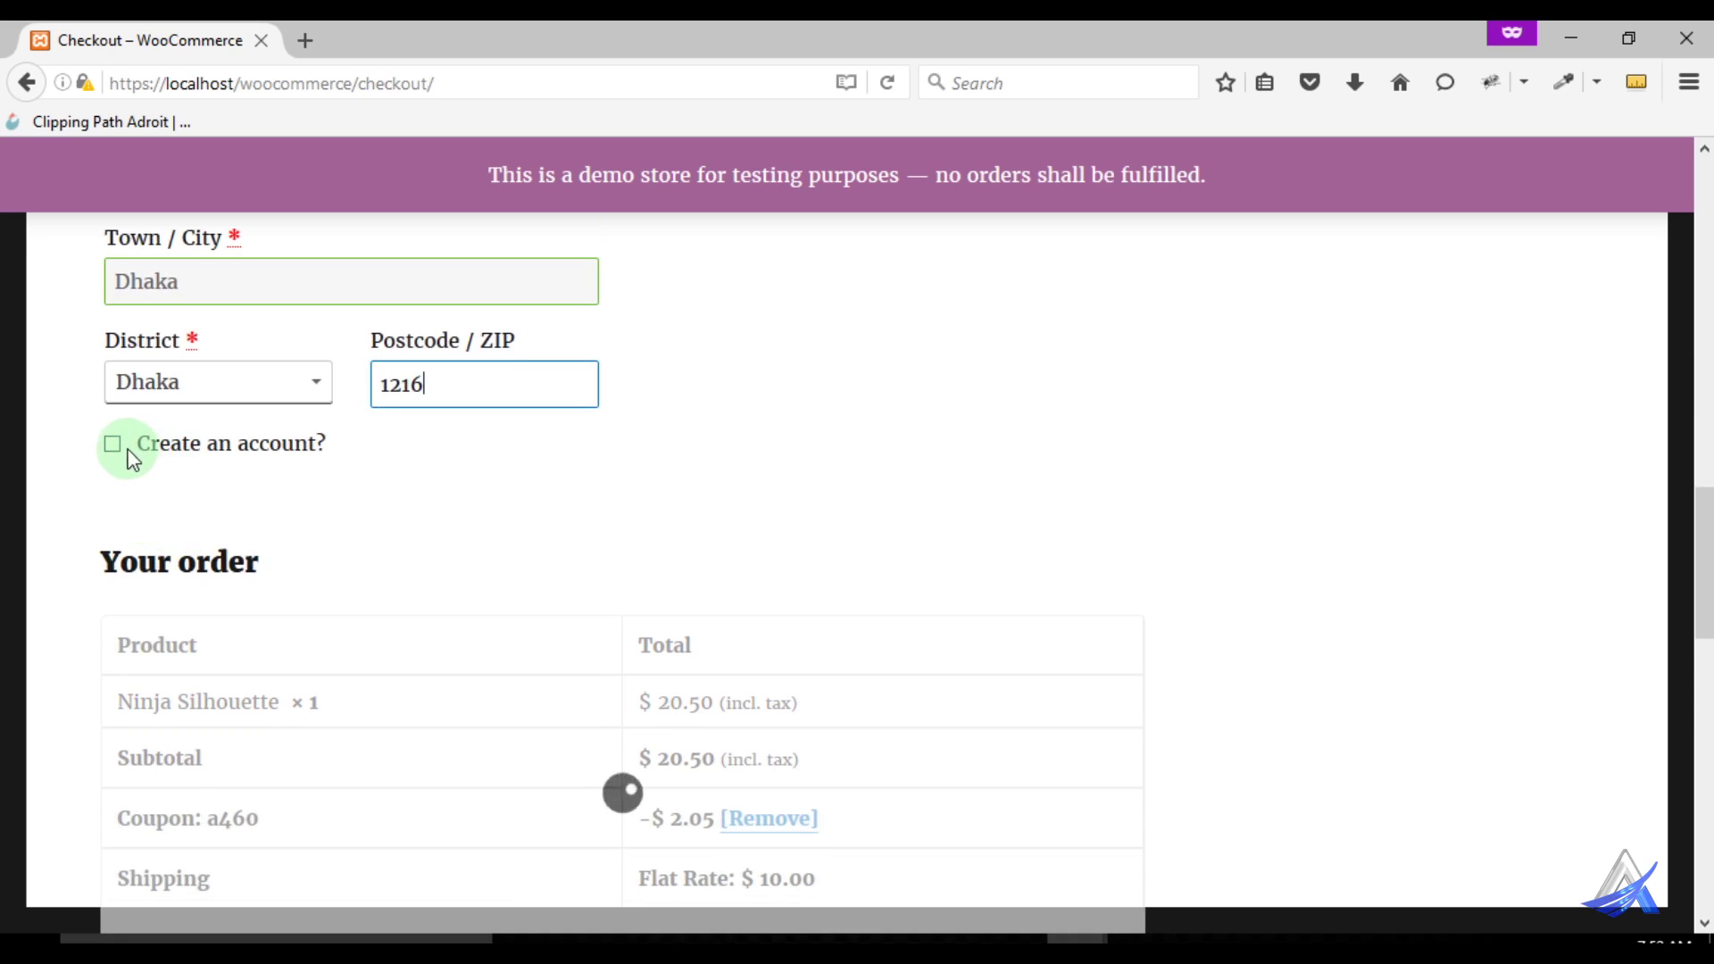
Tick 'Create an account?' and type an account password
click(116, 446)
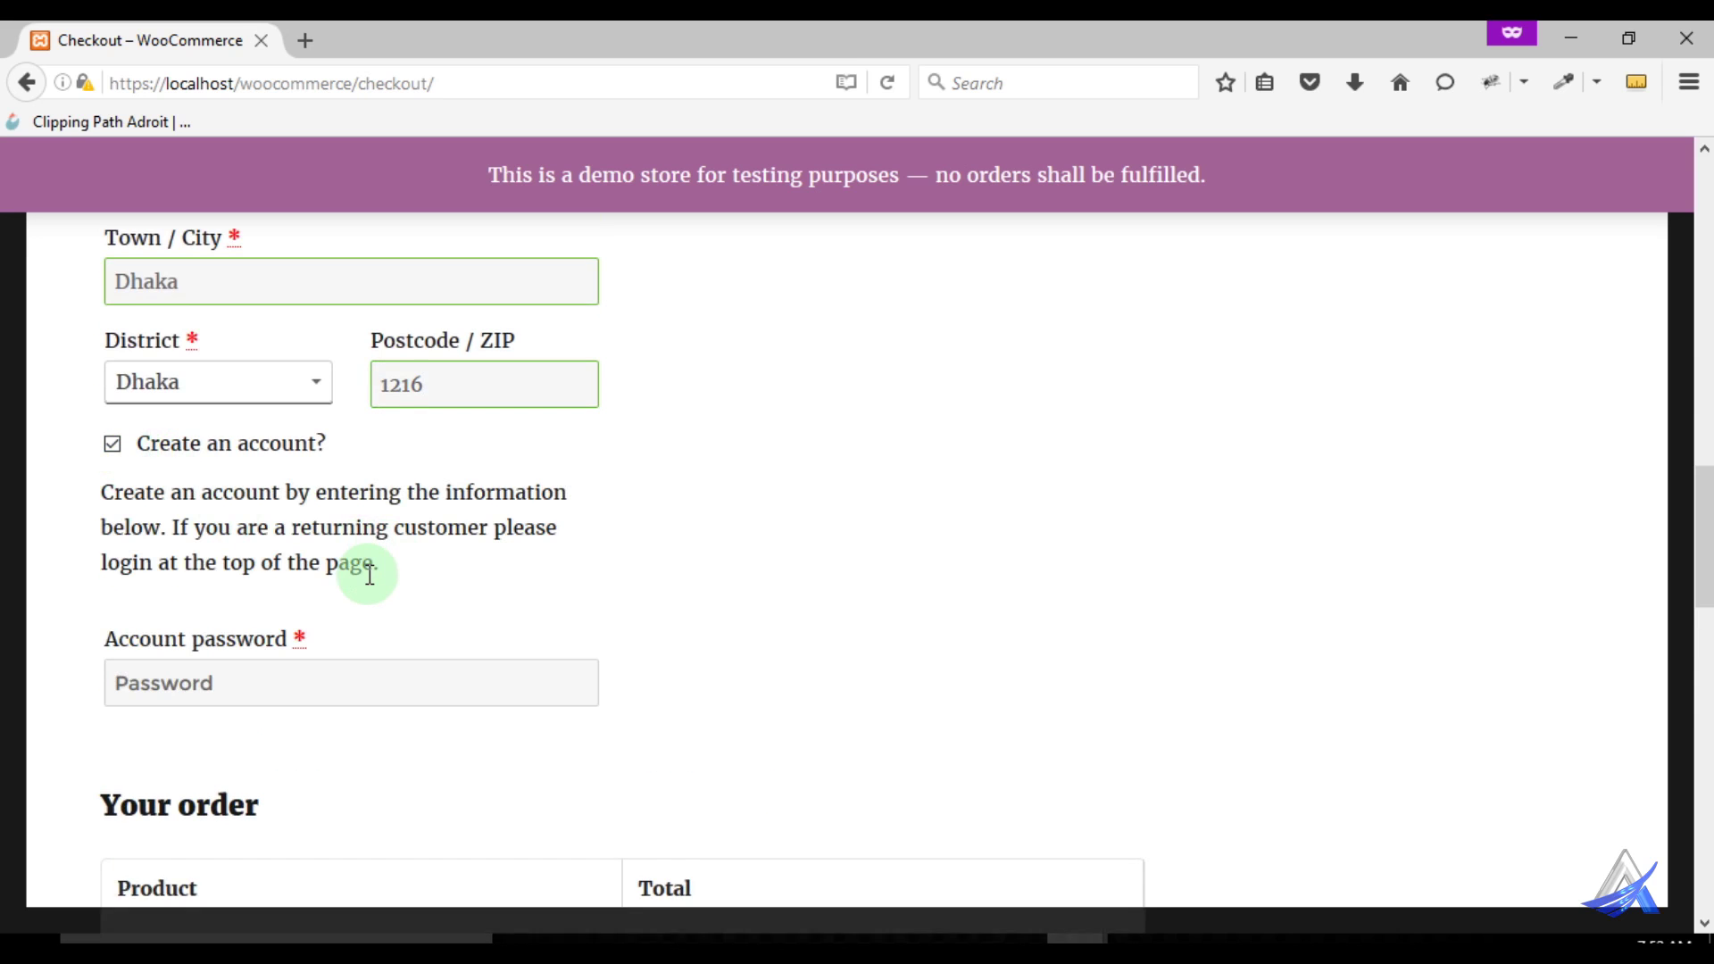
scroll(362, 575, down, 5)
click(186, 400)
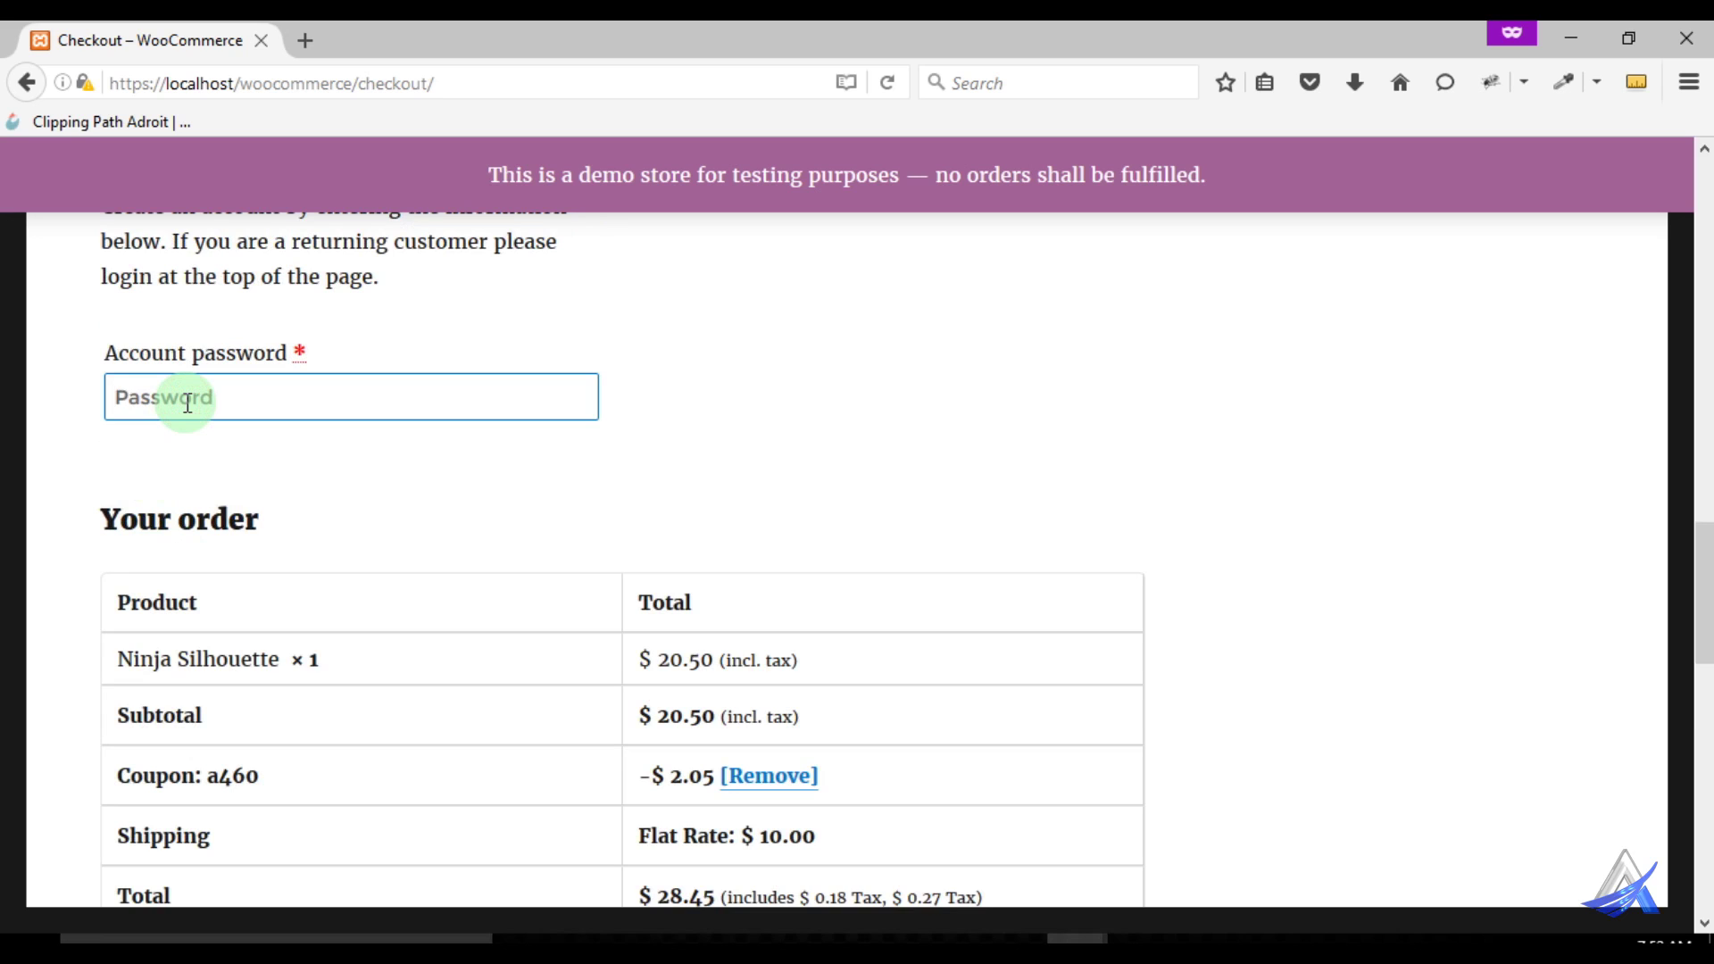
text(12)
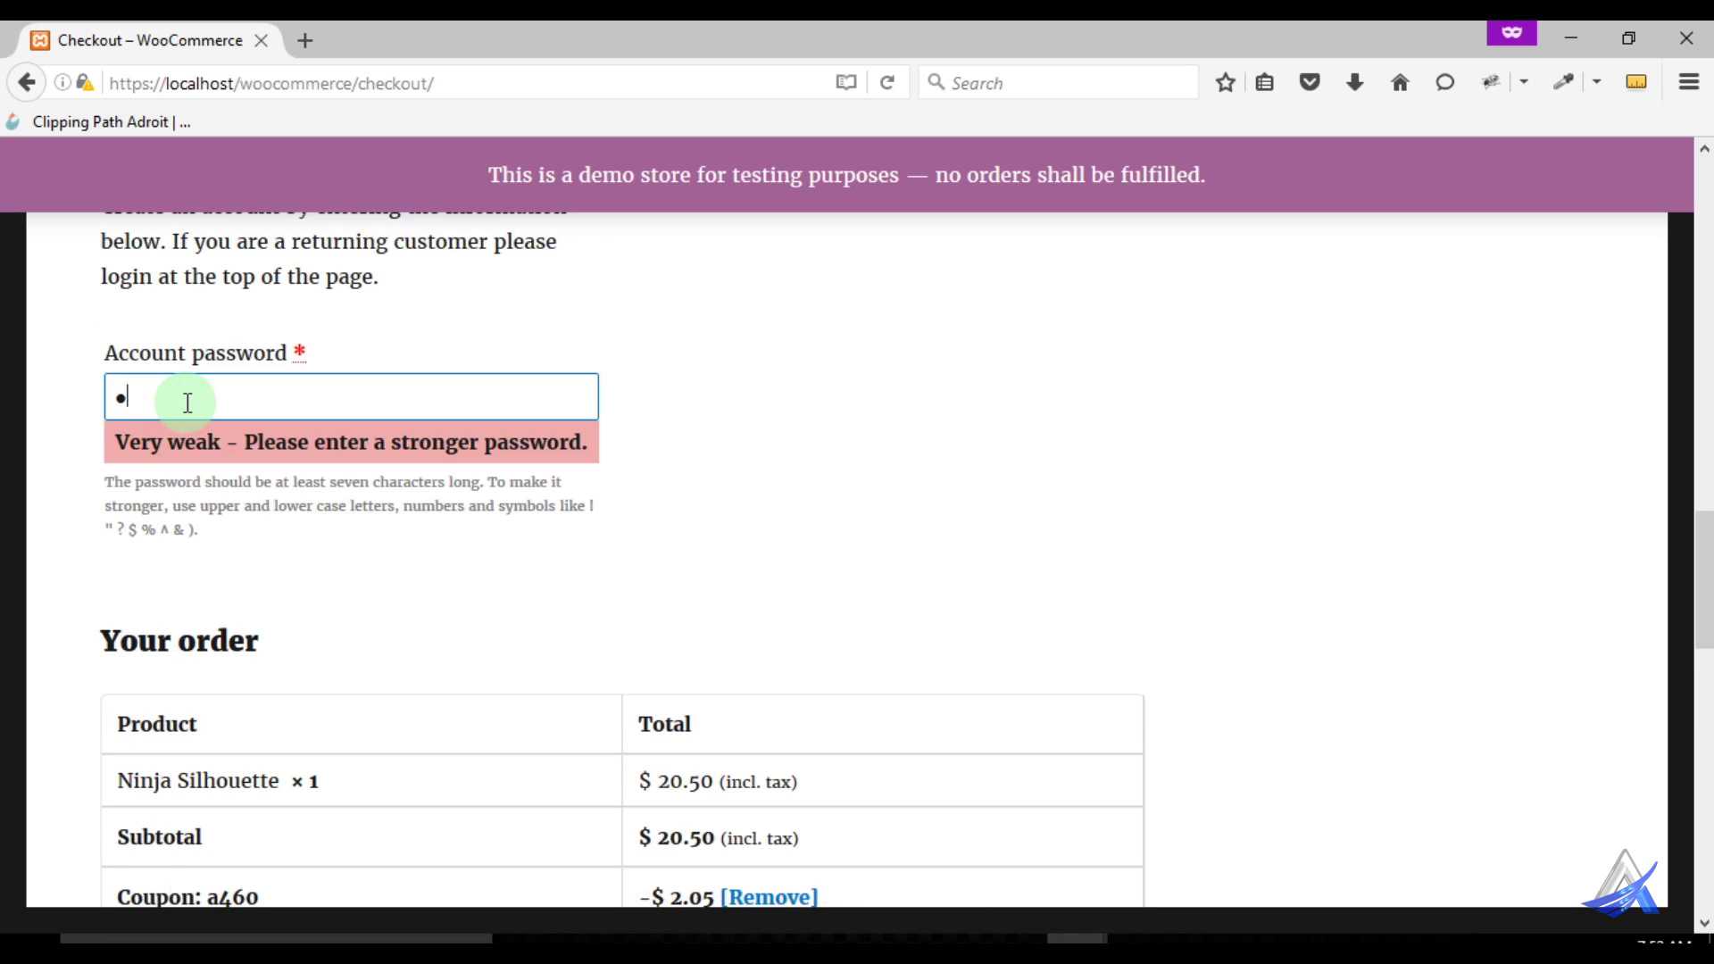
key(BackSpace)
text(12)
key(BackSpace)
key(BackSpace)
key(BackSpace)
text(123456)
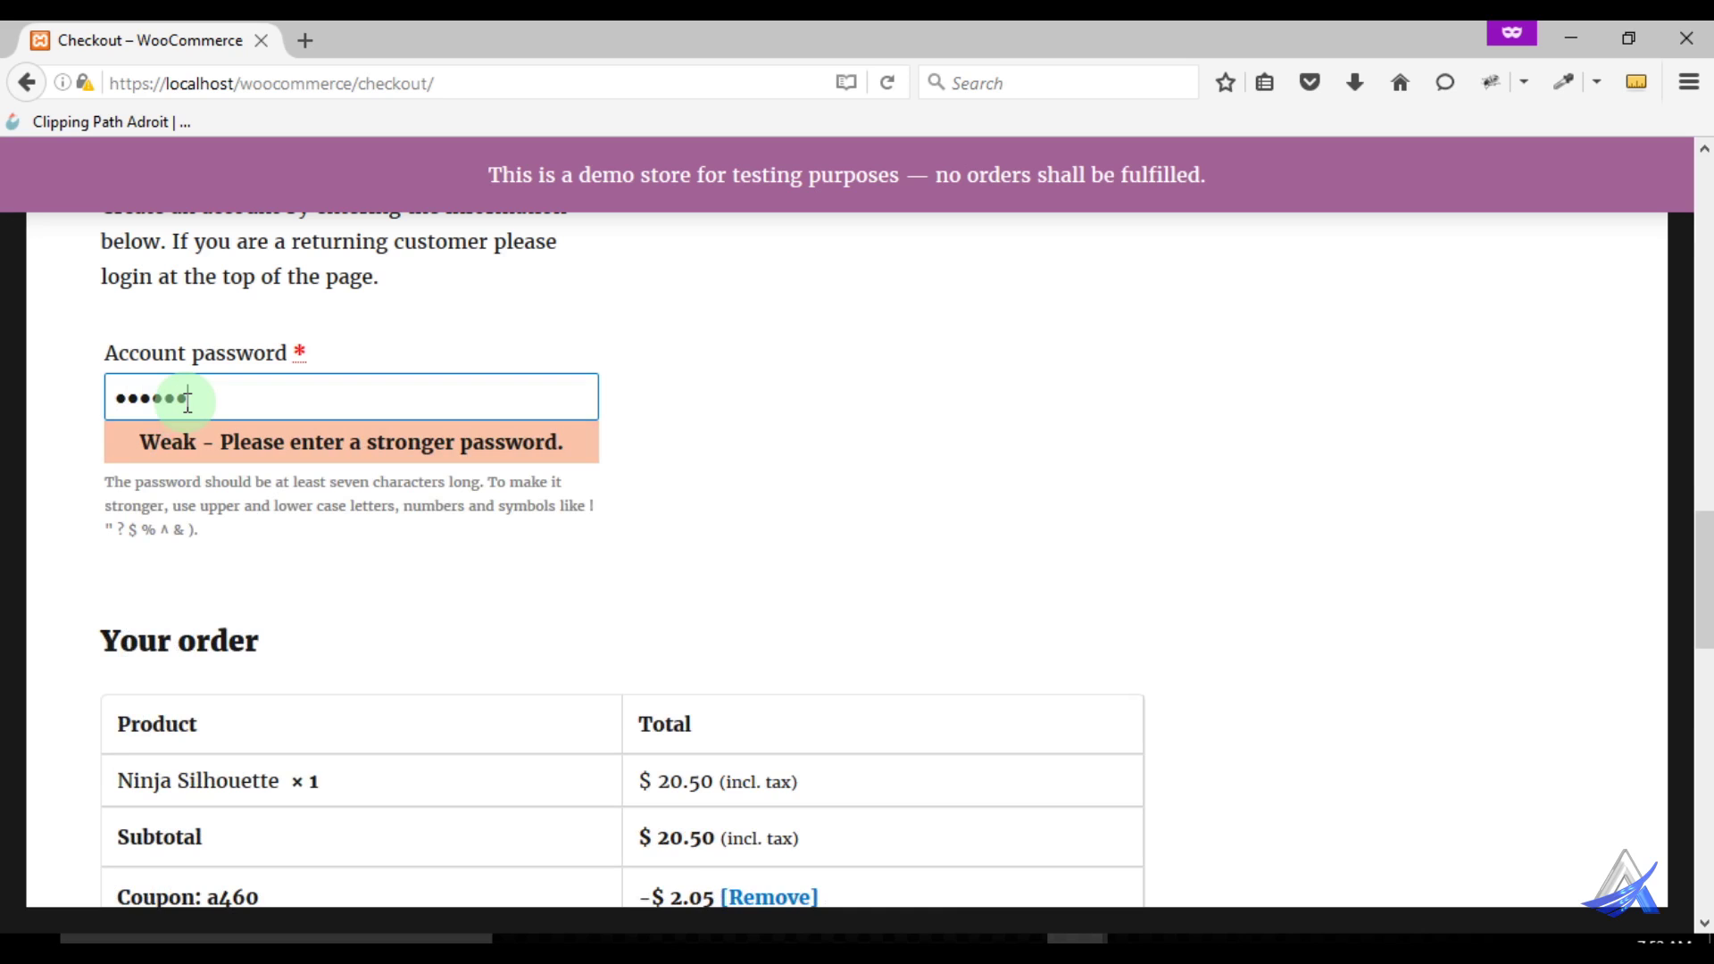
Lengthen the account password until the strength meter shows Medium
click(773, 521)
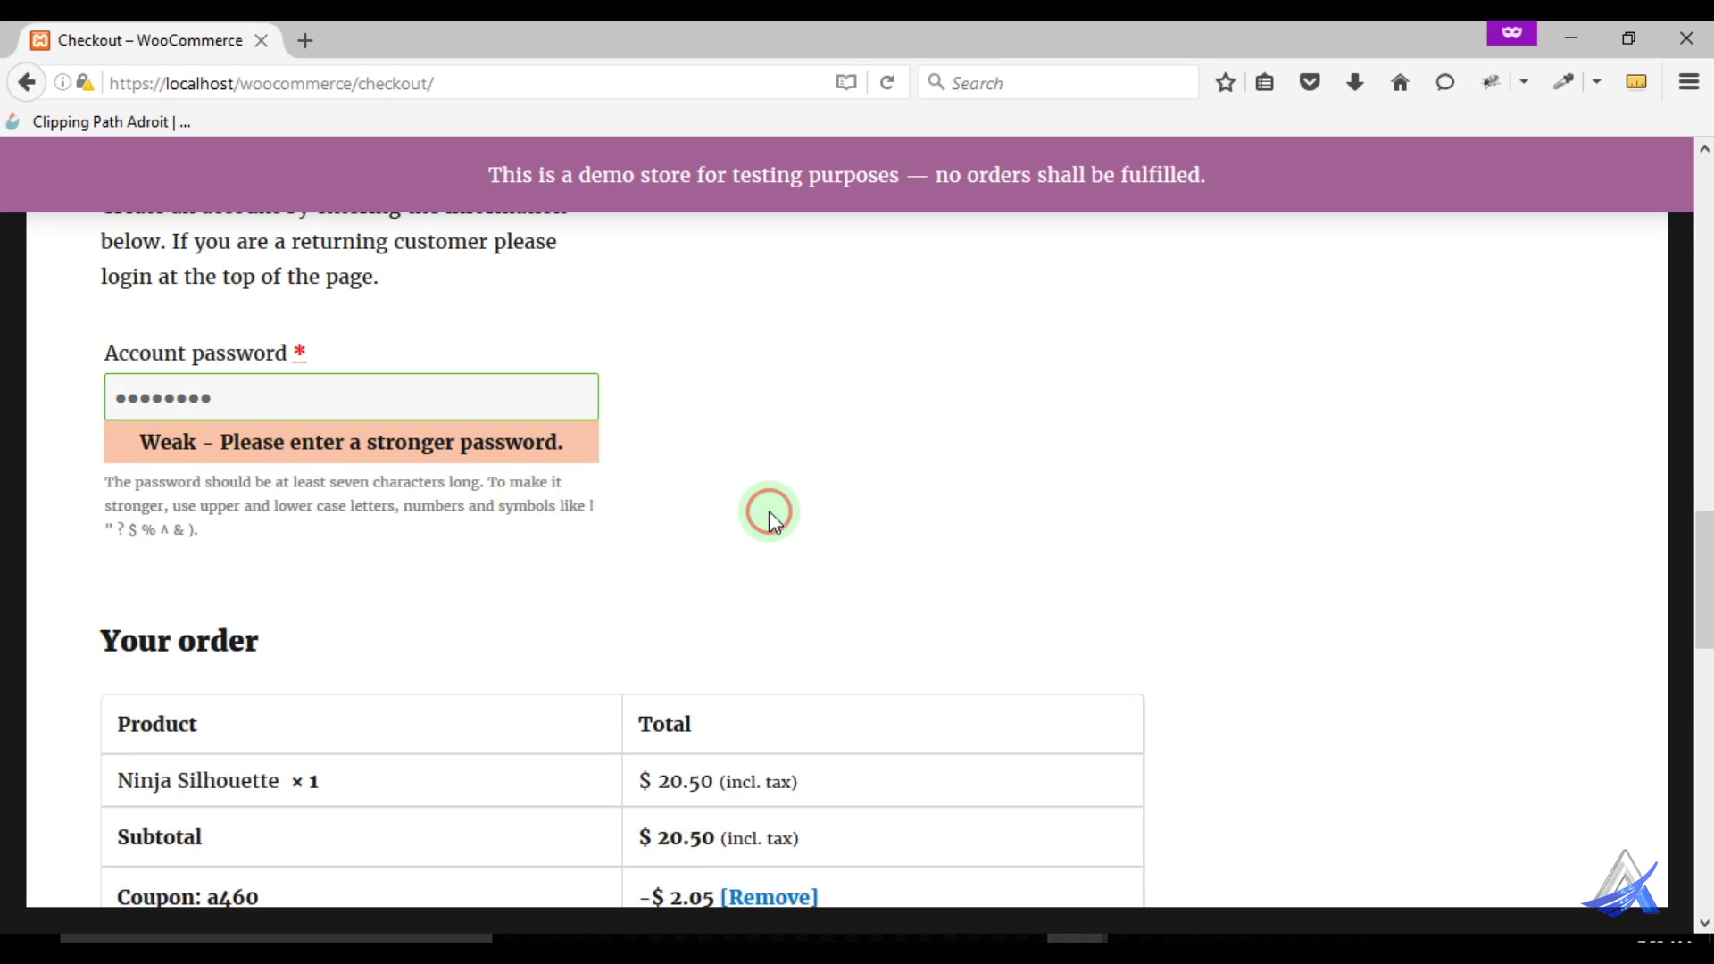
scroll(799, 534, down, 3)
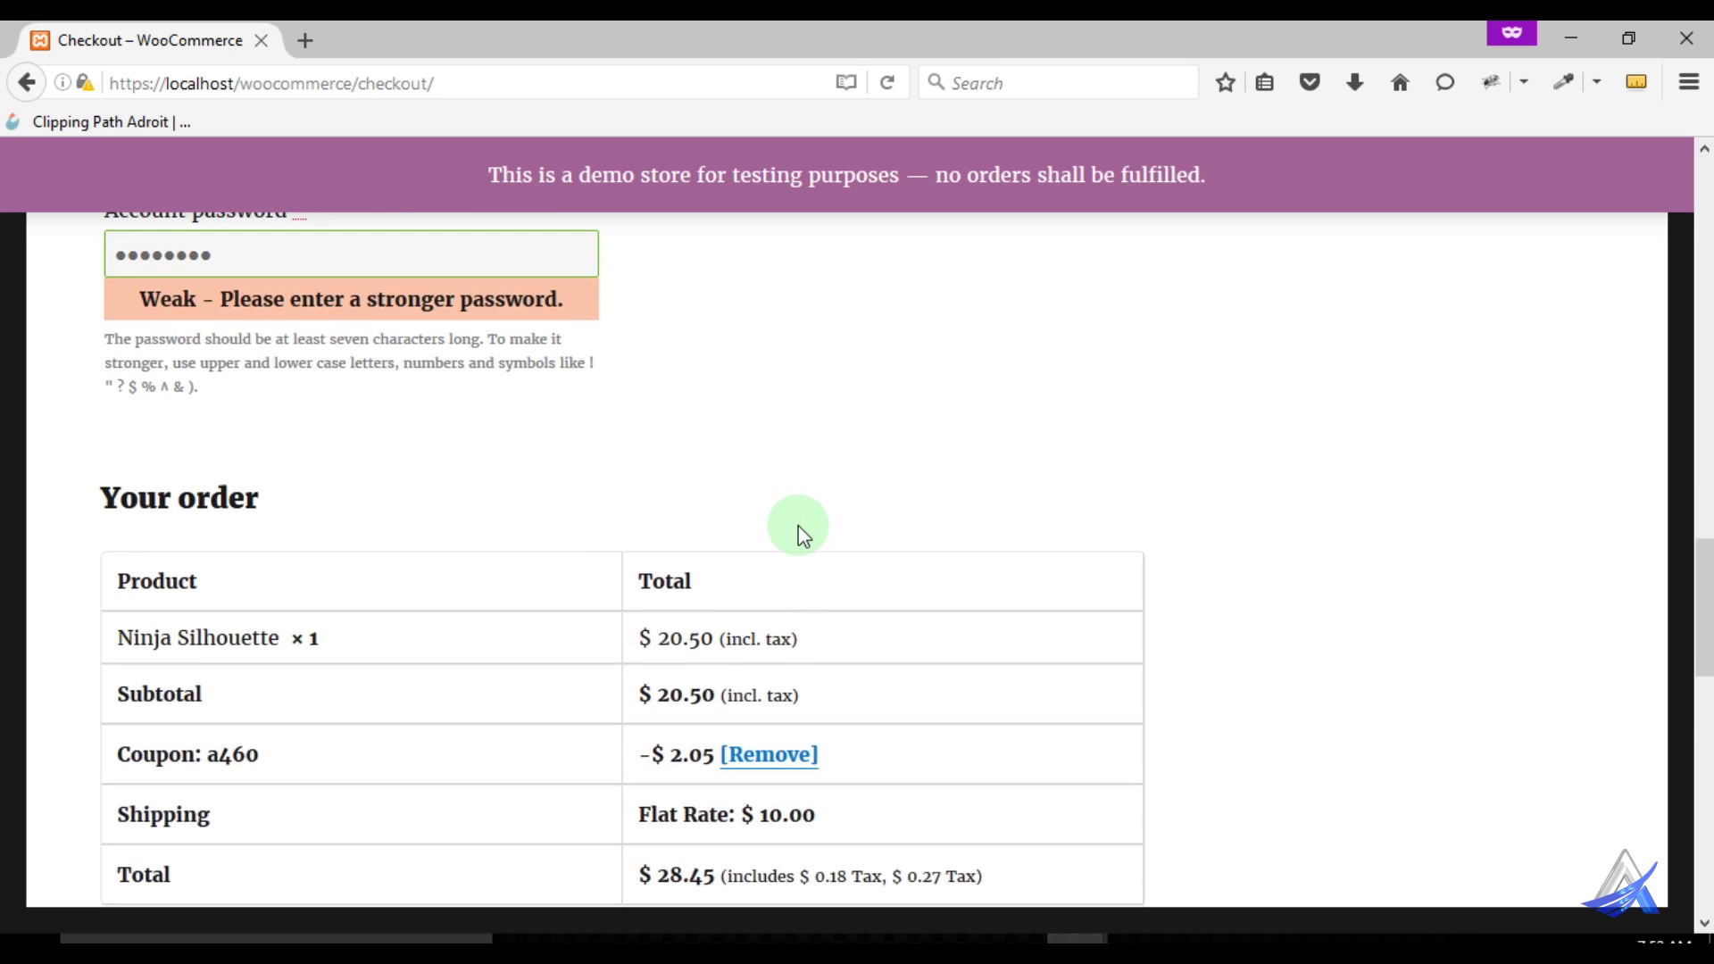
click(117, 256)
text(1)
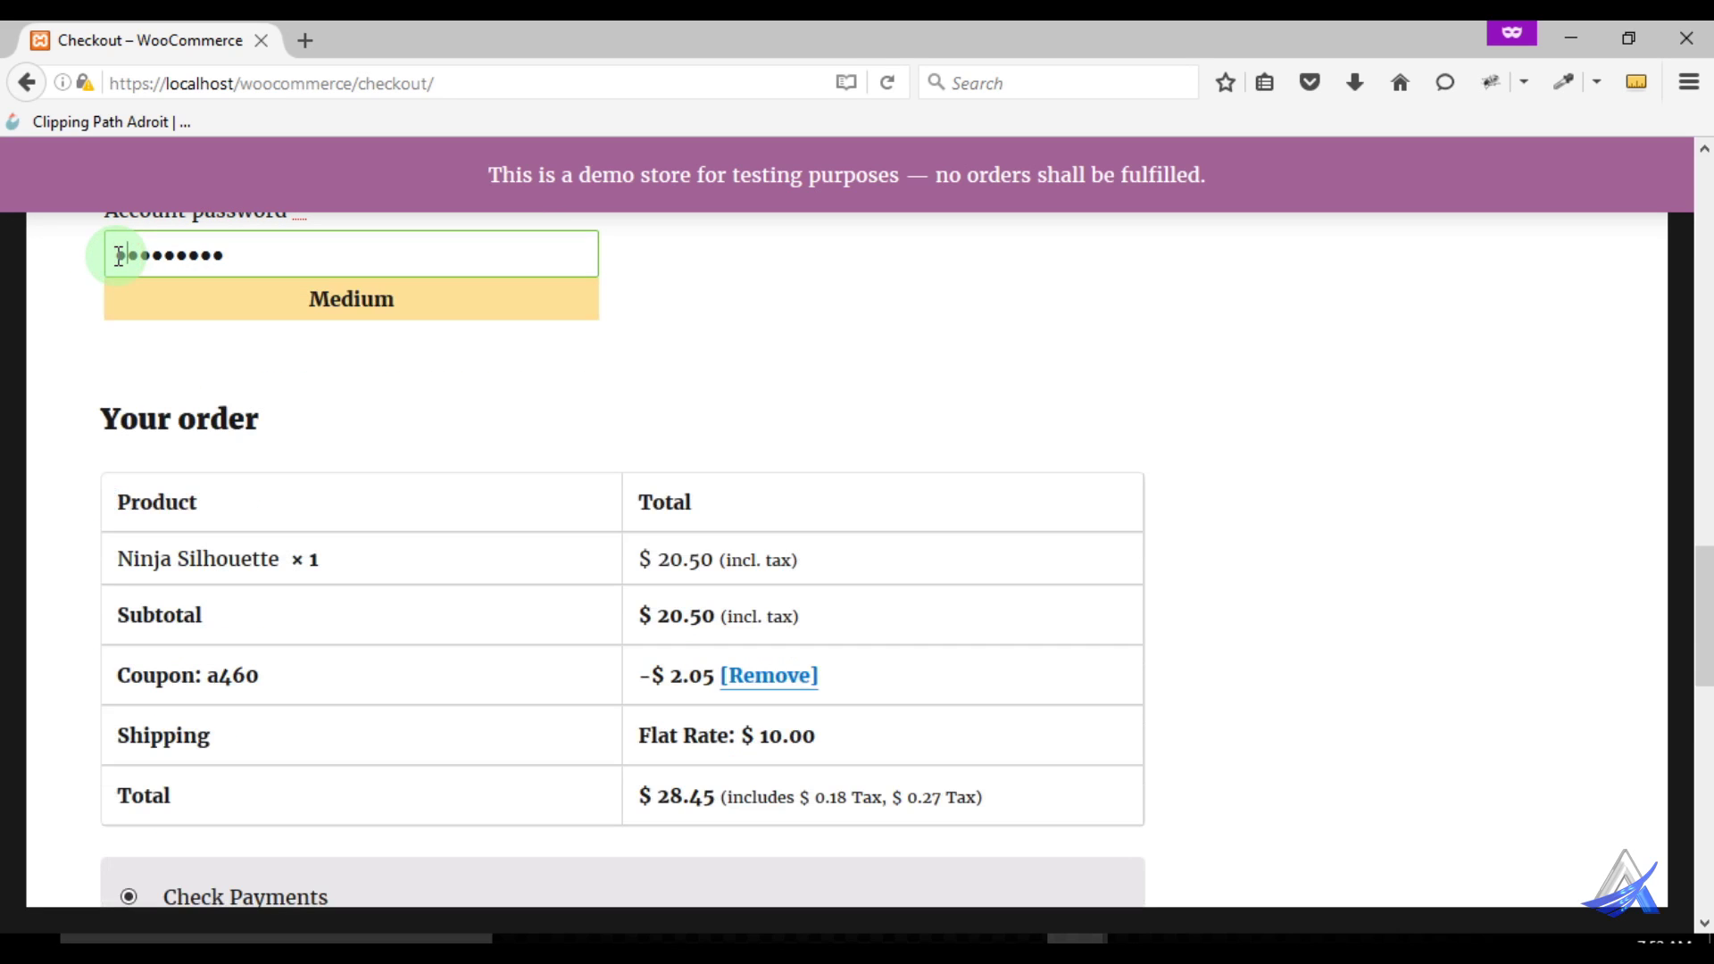
click(77, 352)
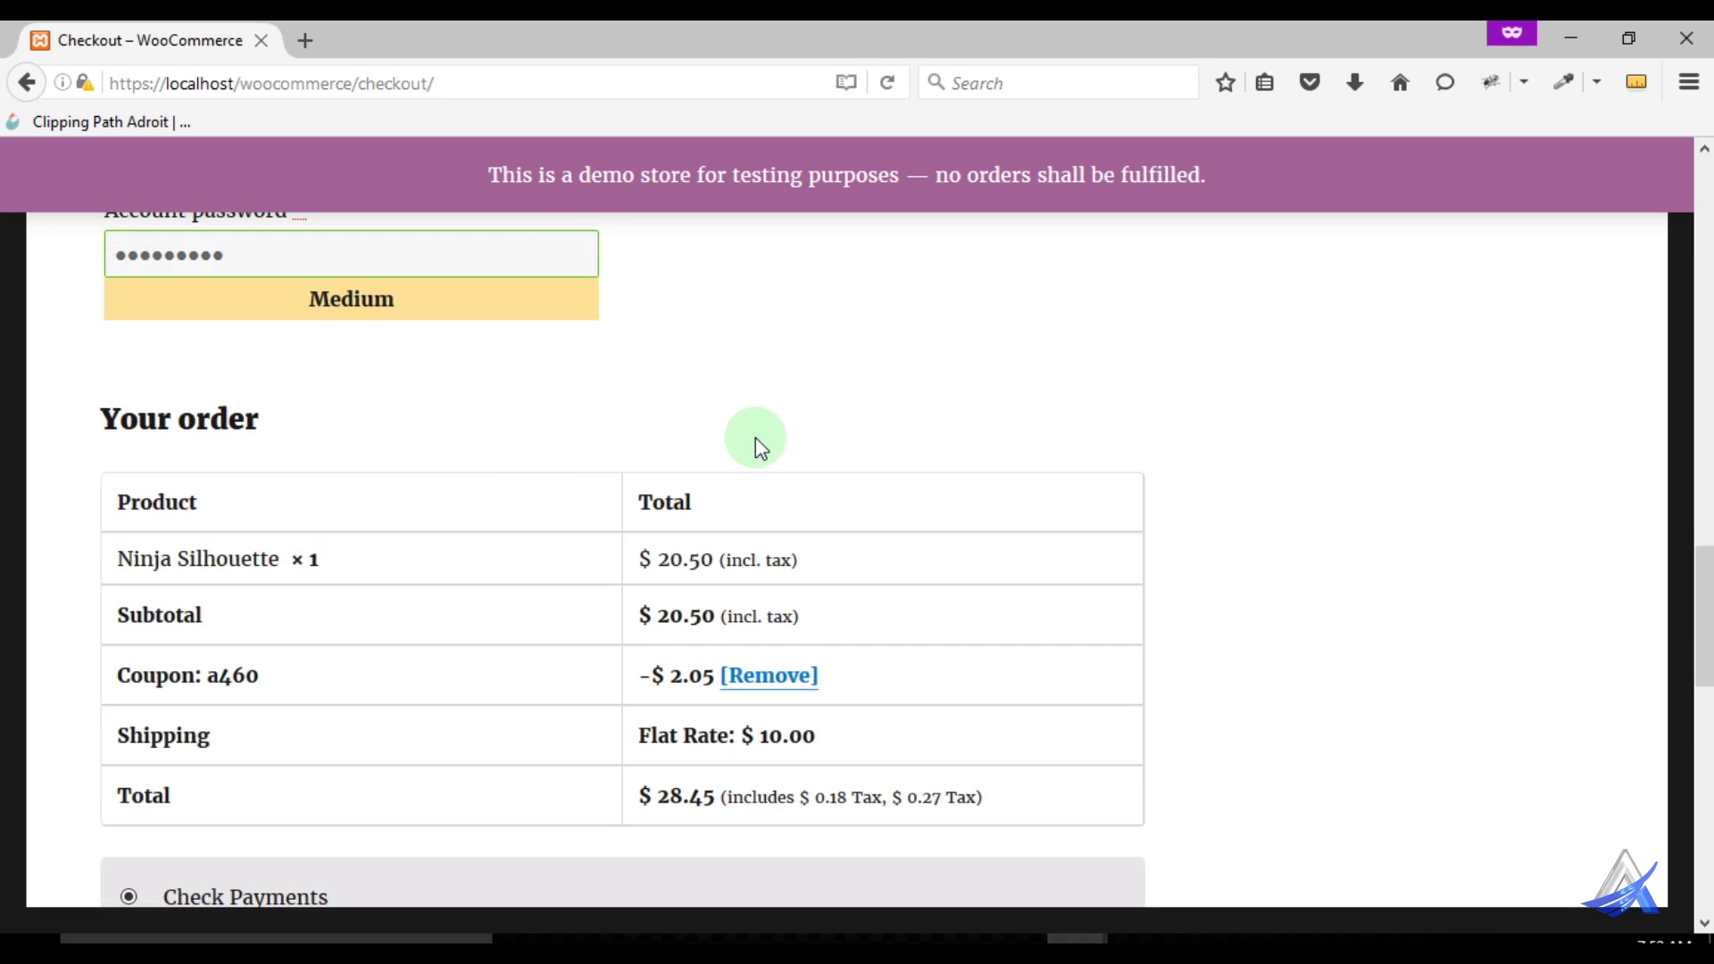
Place the order paying by Check Payments with the terms accepted
scroll(756, 437, down, 3)
scroll(669, 518, down, 3)
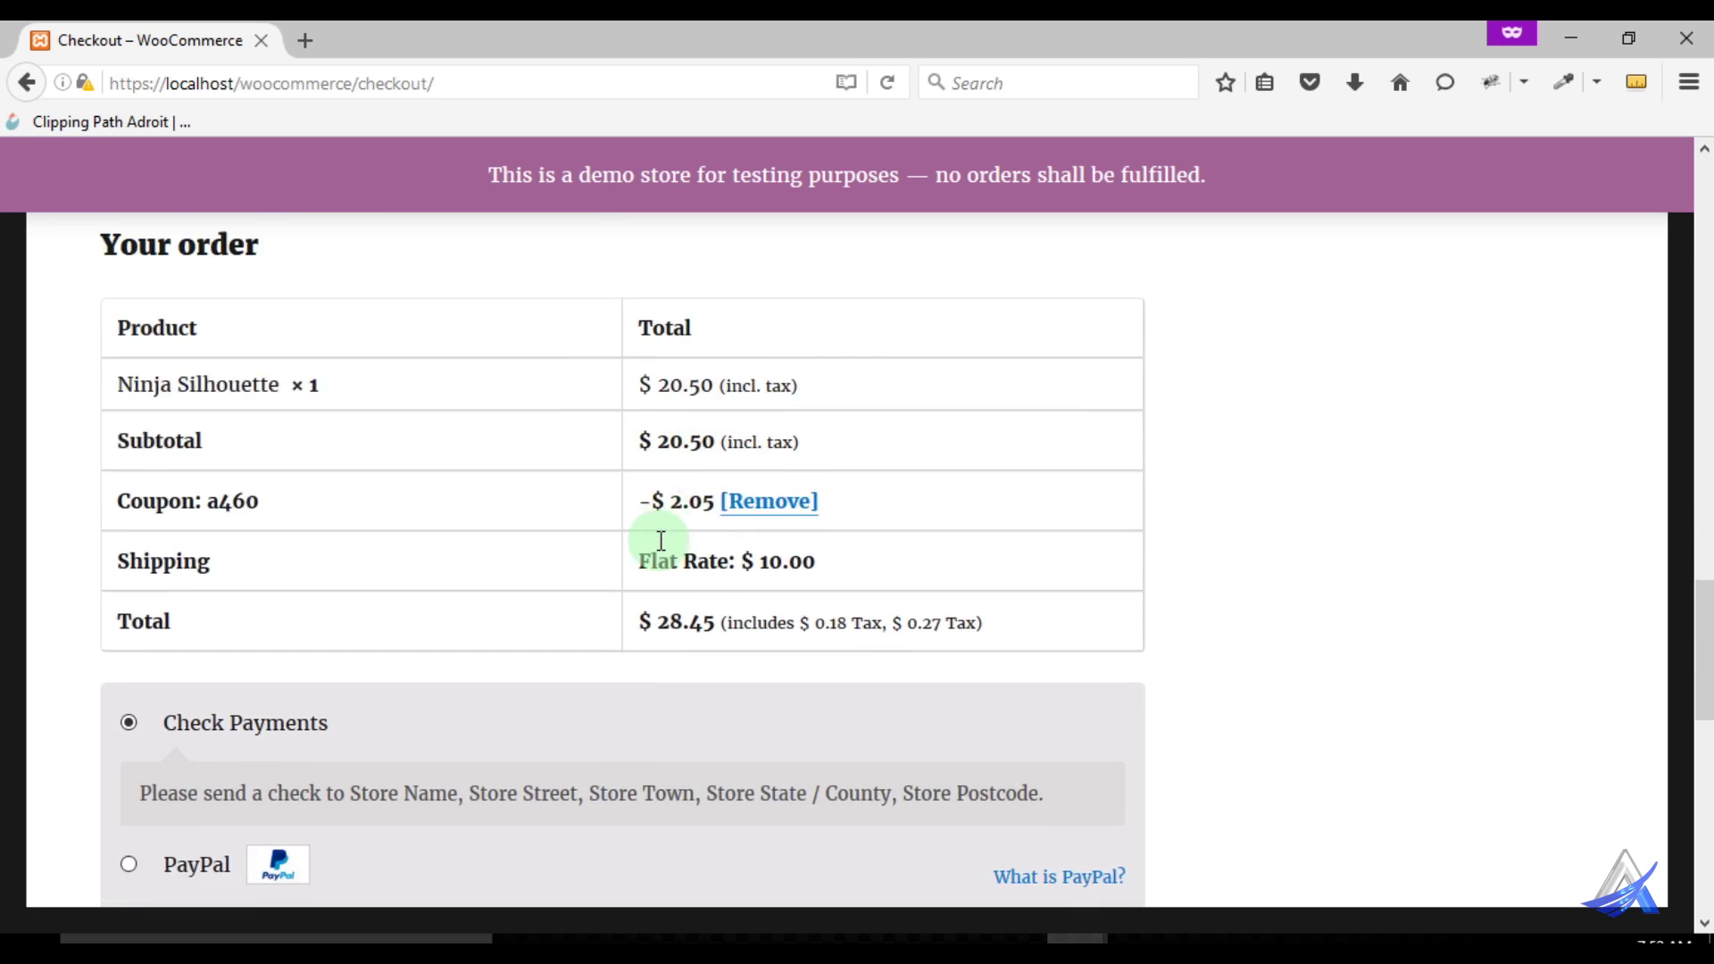
scroll(582, 529, down, 3)
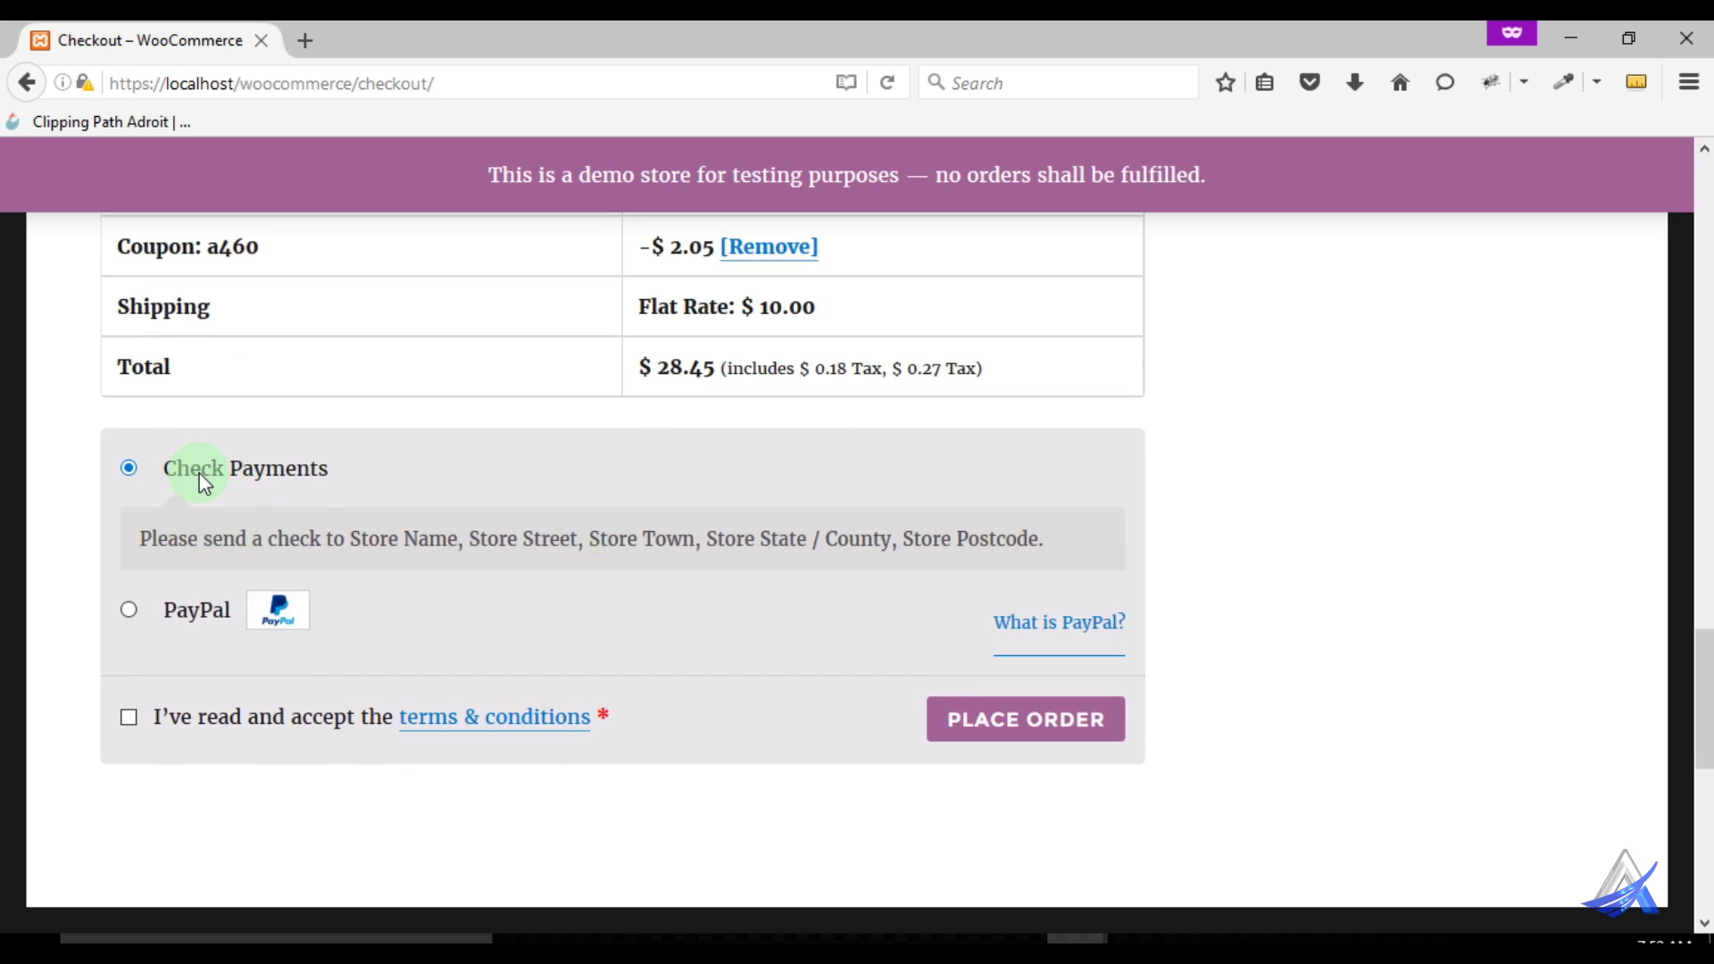
click(187, 612)
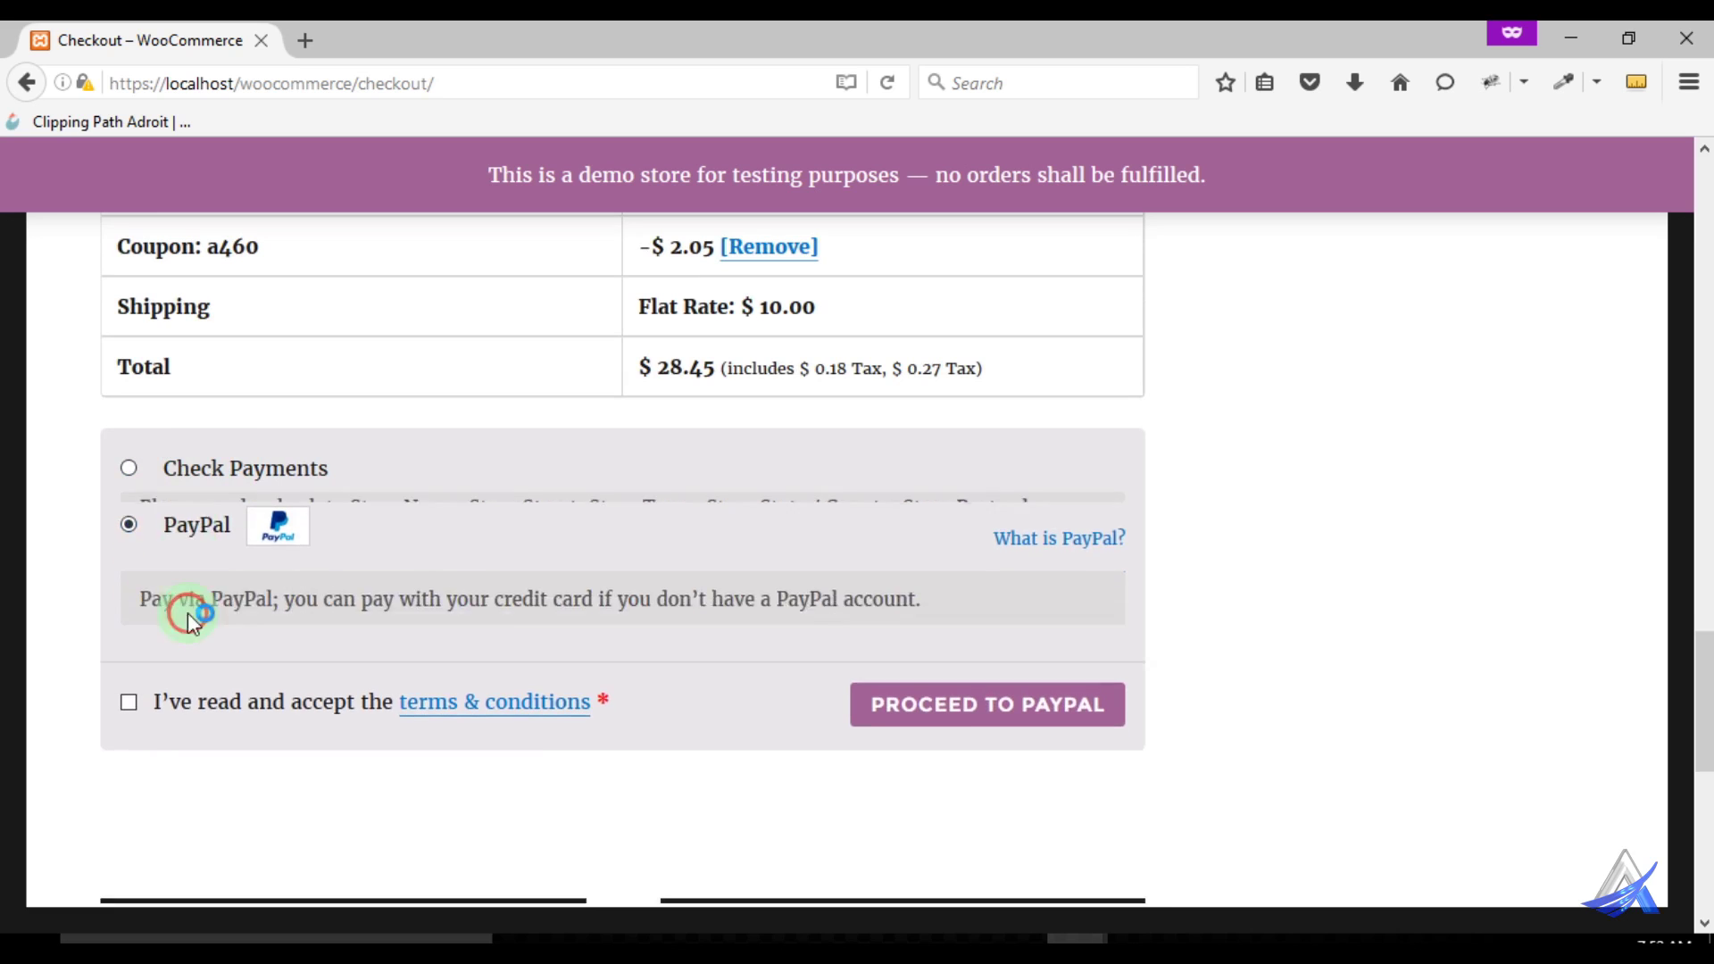
click(217, 473)
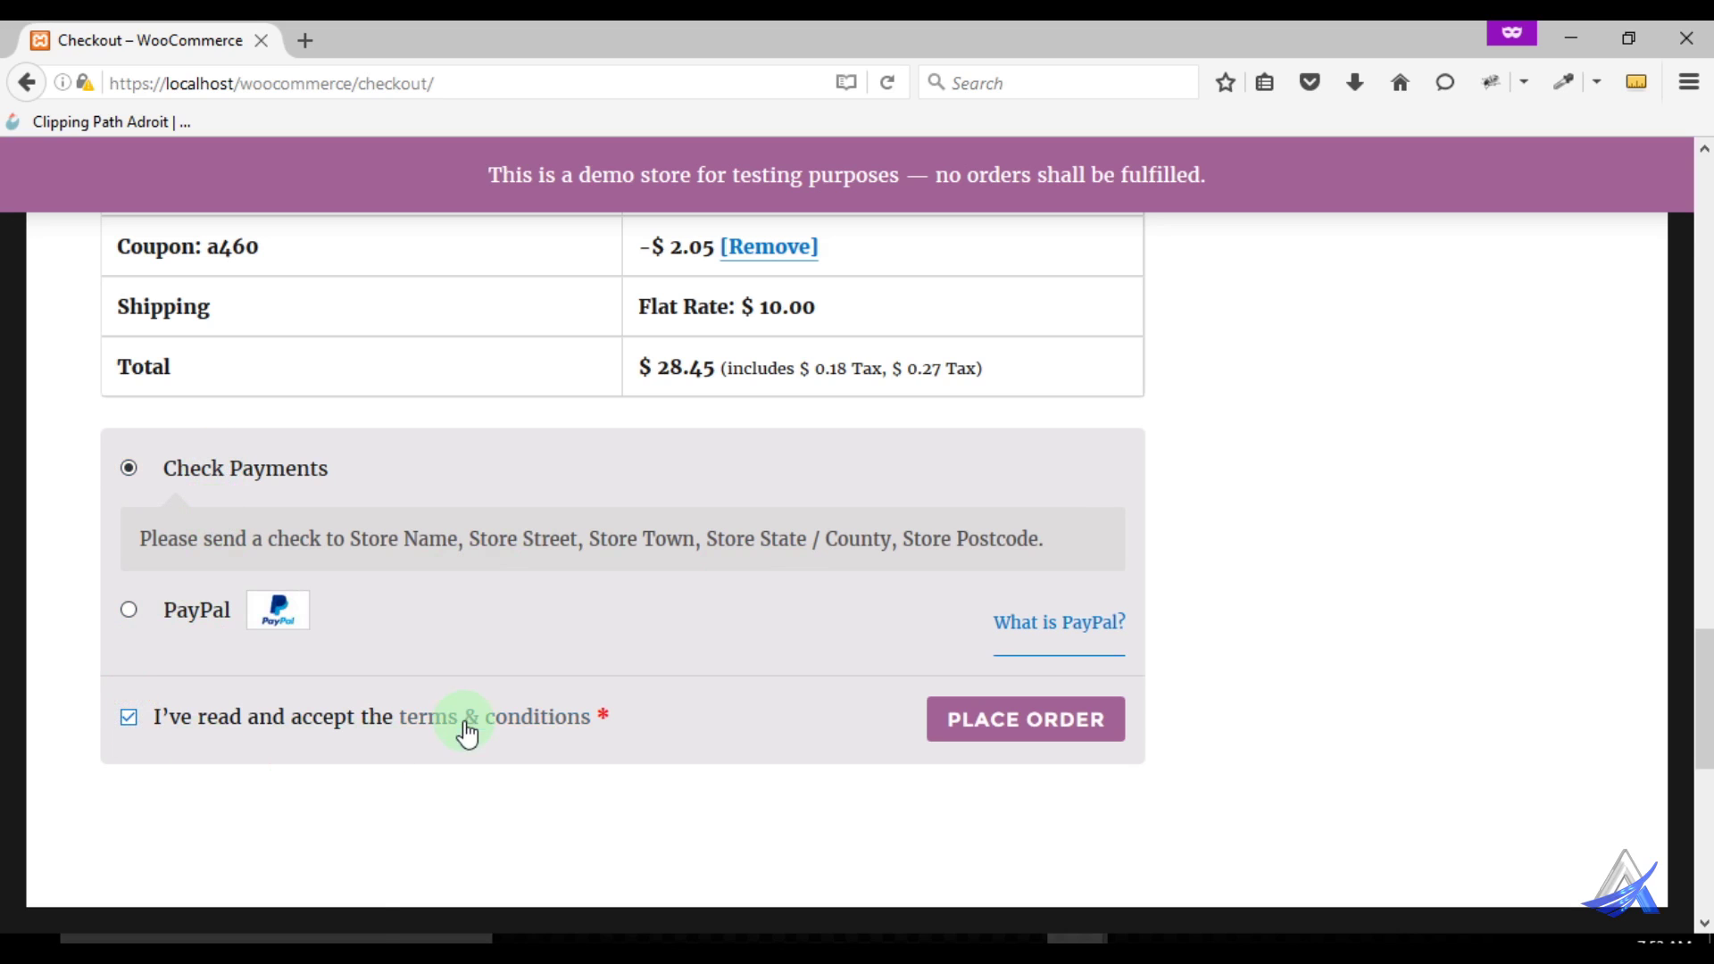
click(1001, 730)
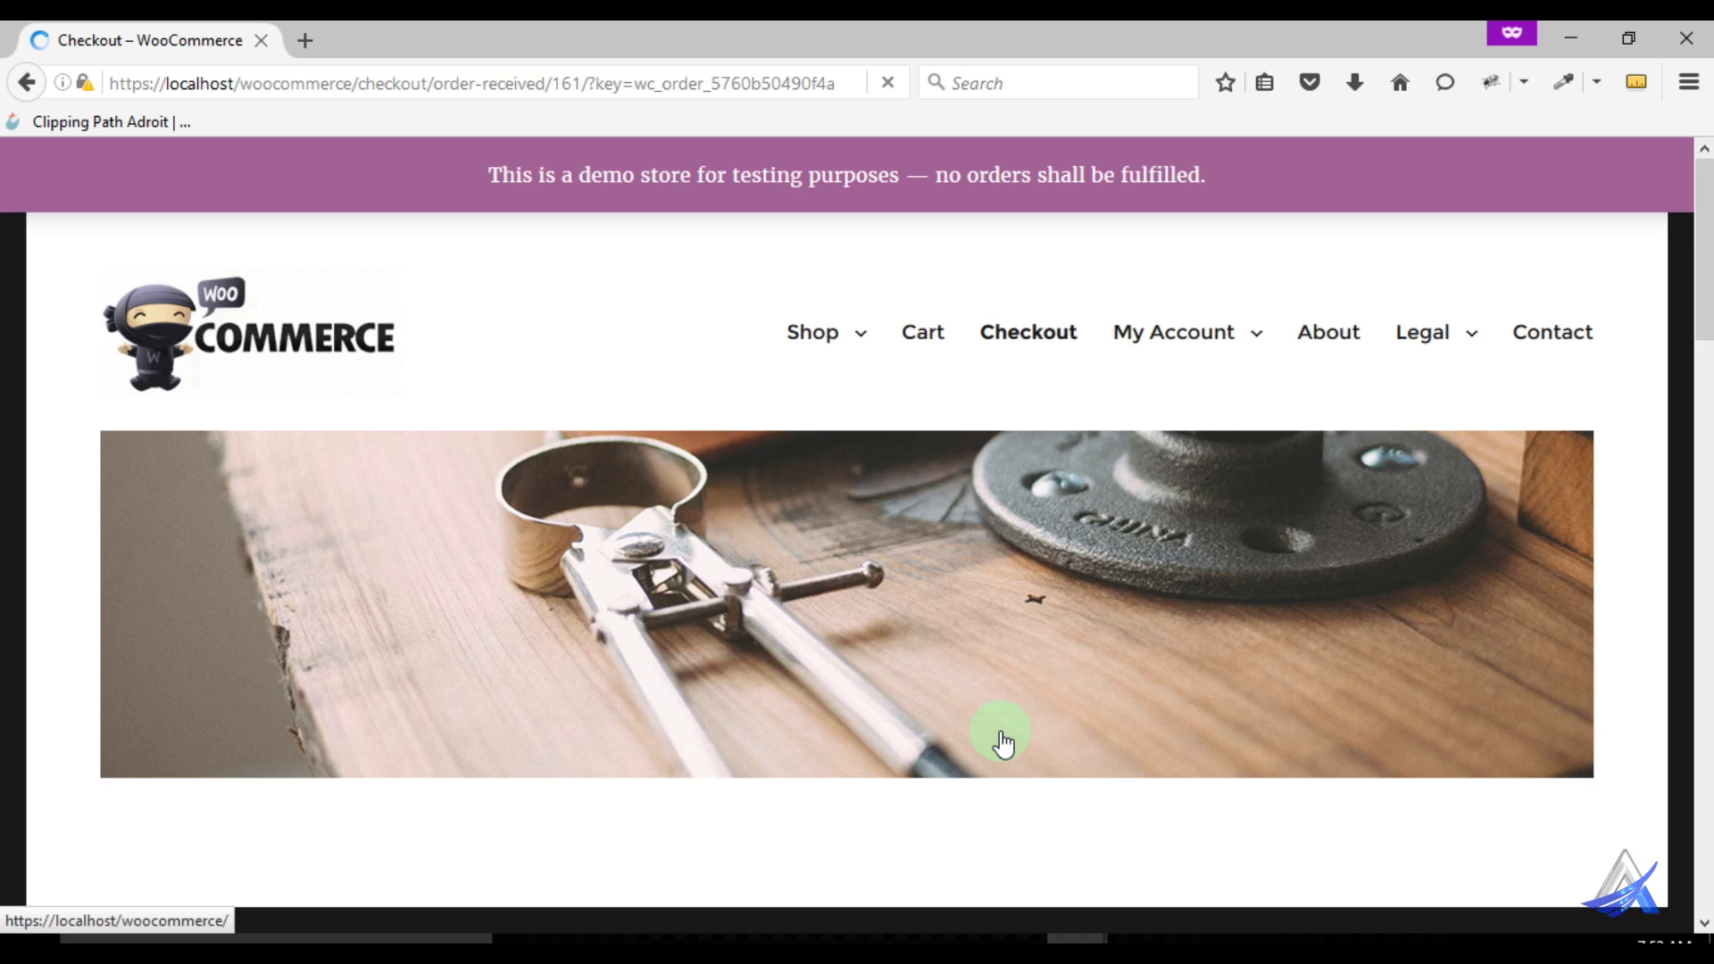
scroll(1041, 745, down, 5)
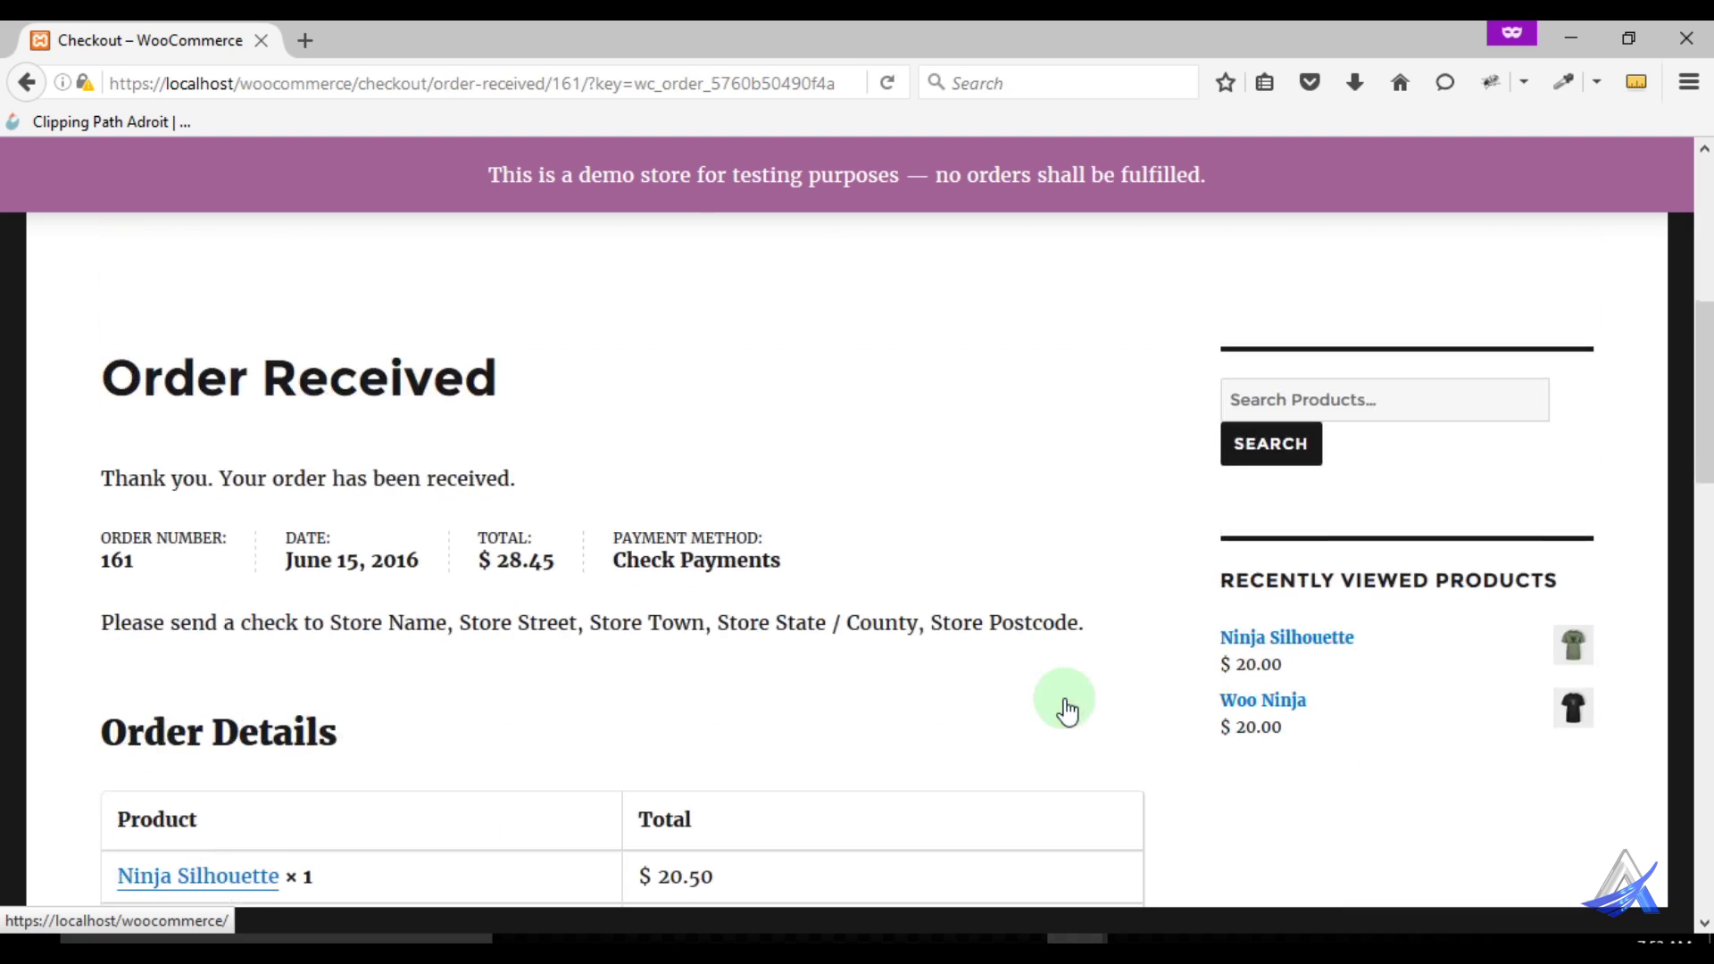
drag(116, 376, 563, 372)
scroll(440, 414, down, 3)
scroll(357, 387, up, 1)
scroll(357, 387, up, 2)
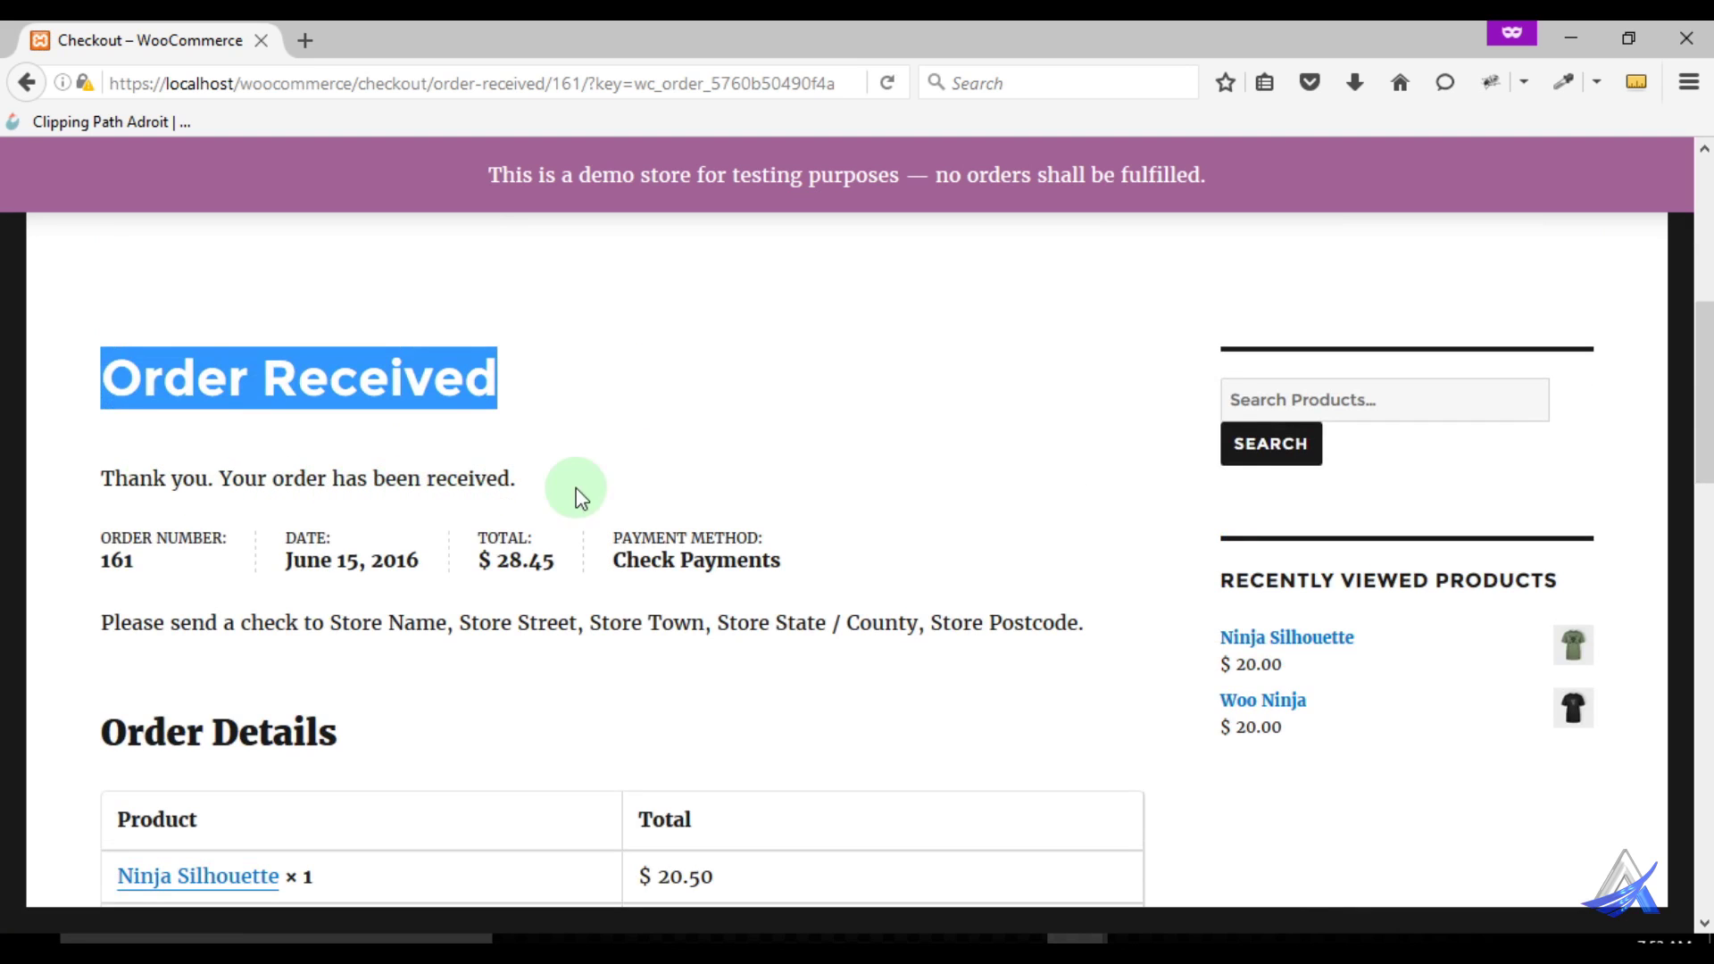
scroll(601, 517, down, 2)
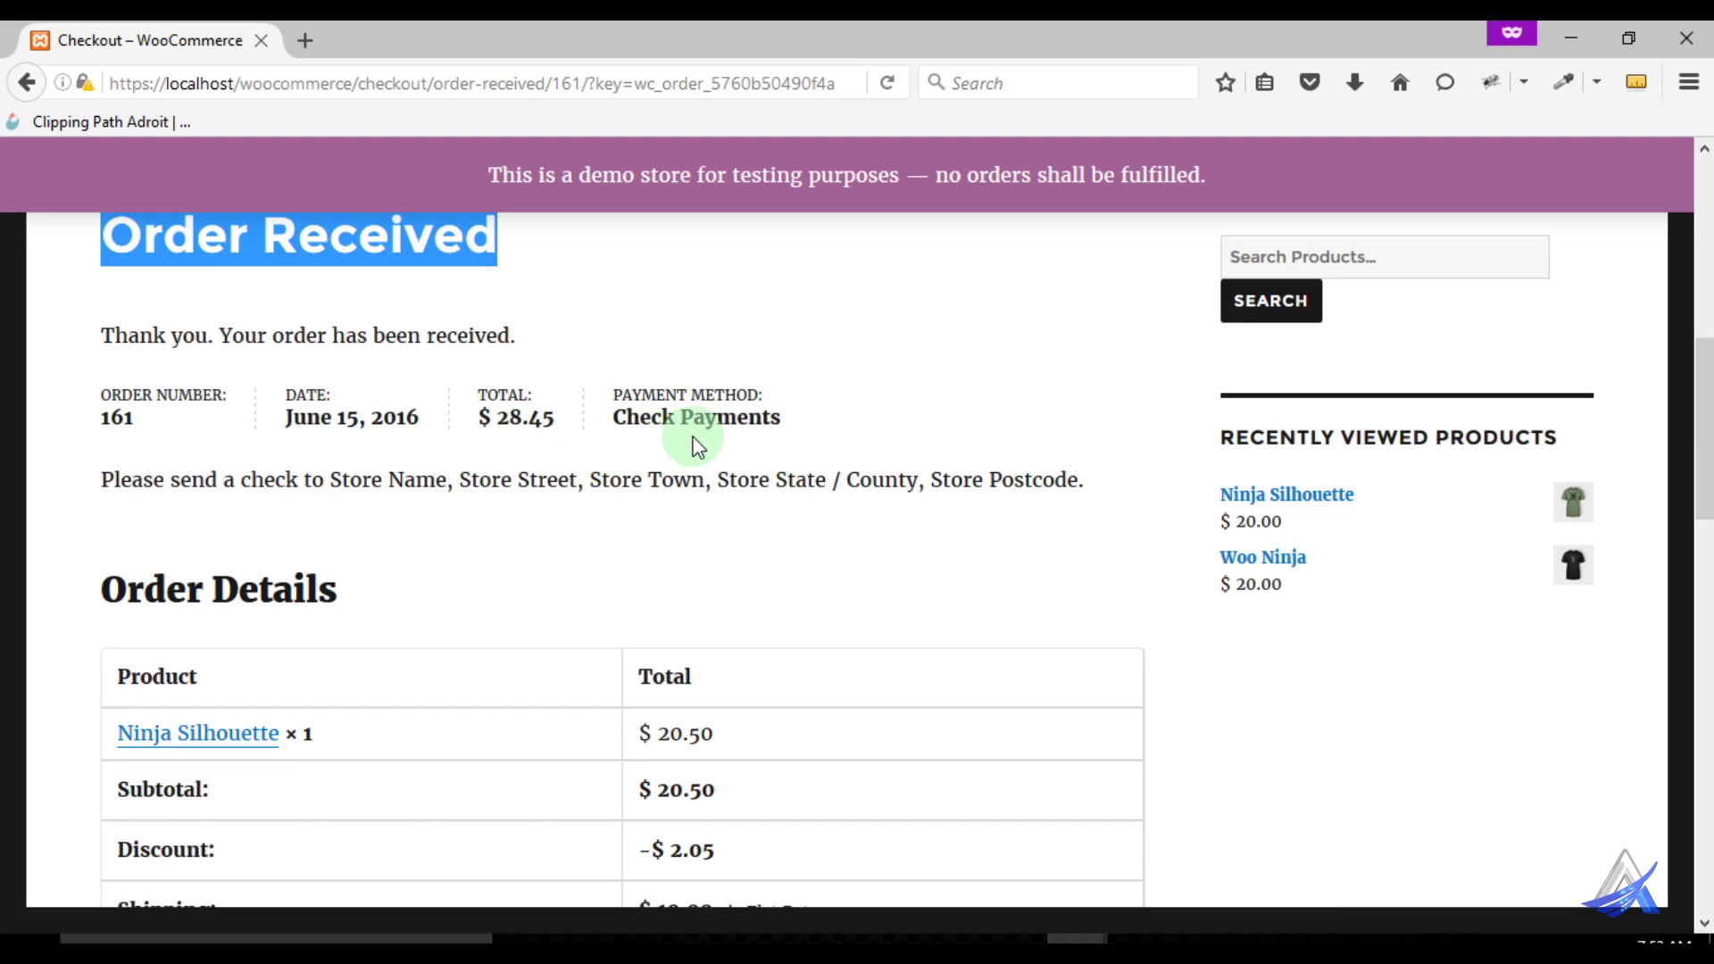
scroll(828, 517, down, 10)
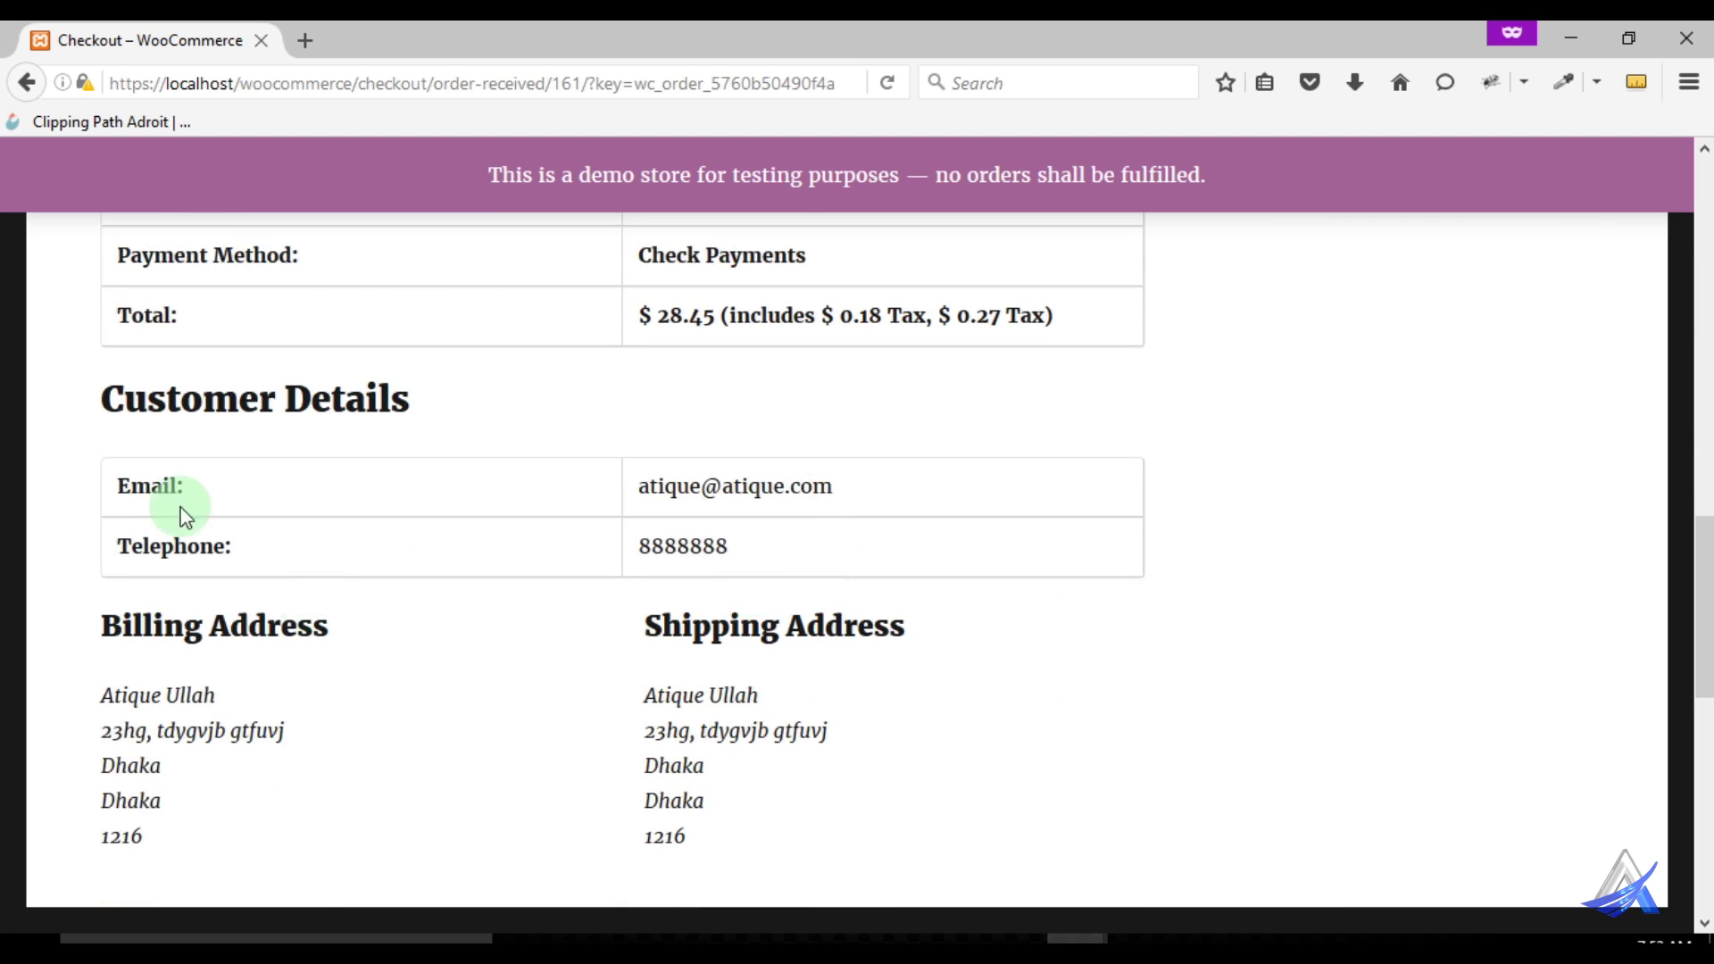
scroll(706, 558, down, 1)
scroll(676, 569, down, 4)
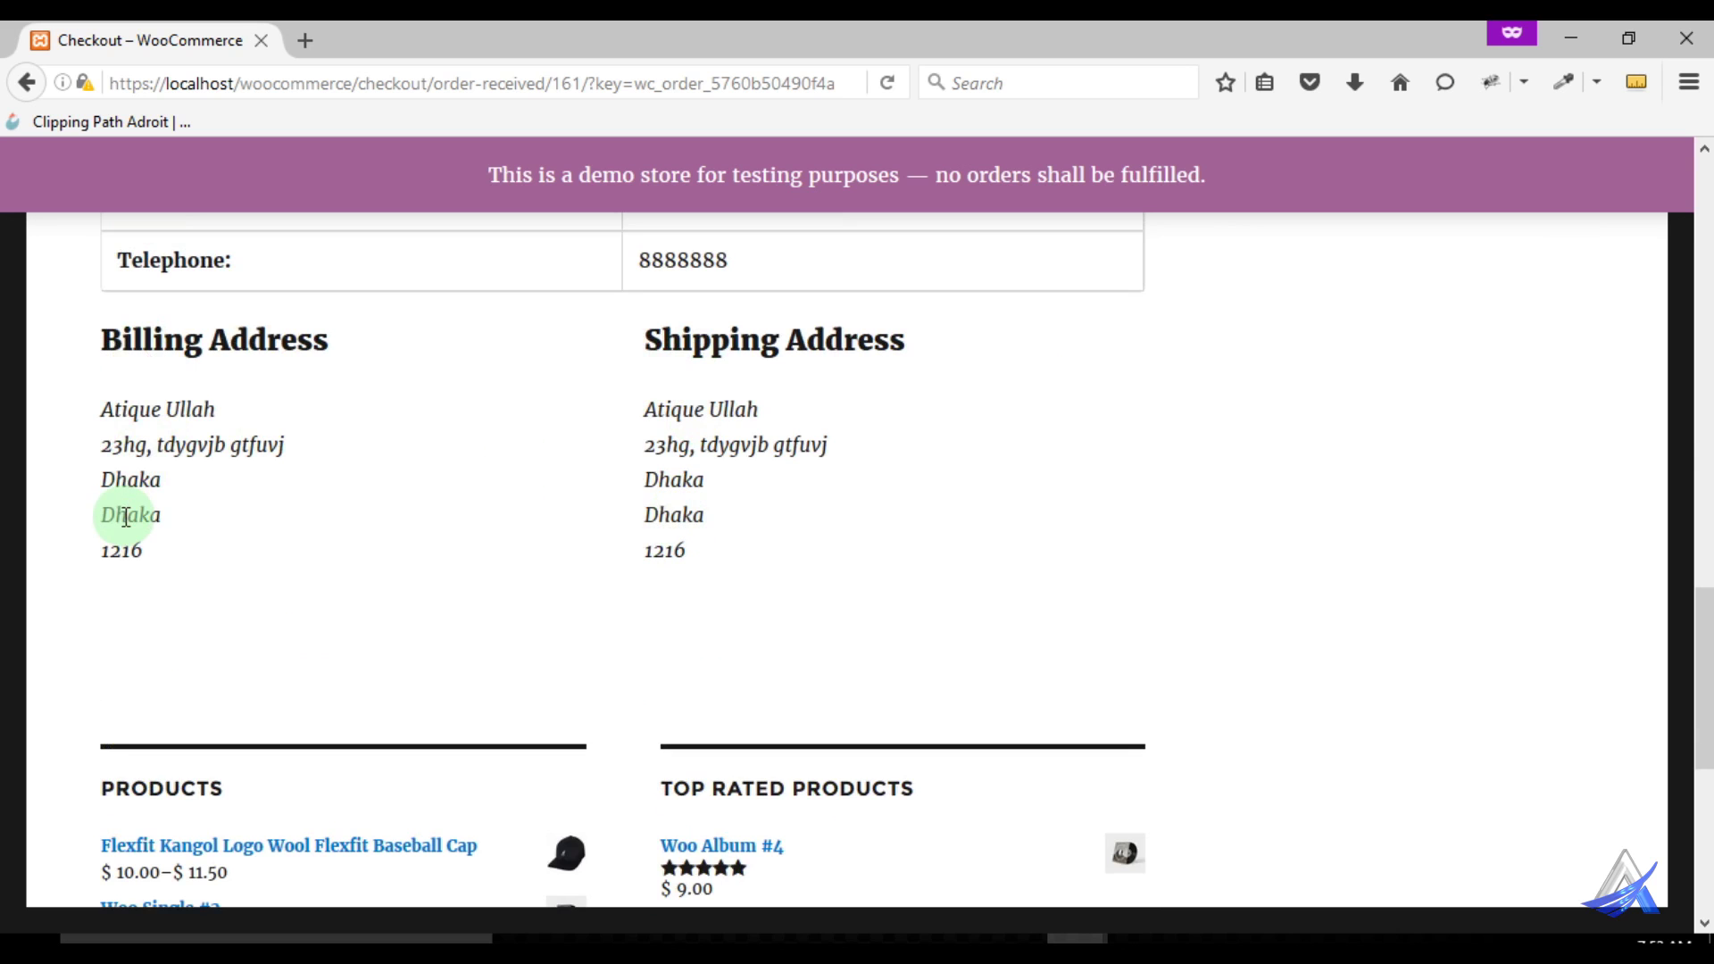
scroll(479, 509, down, 4)
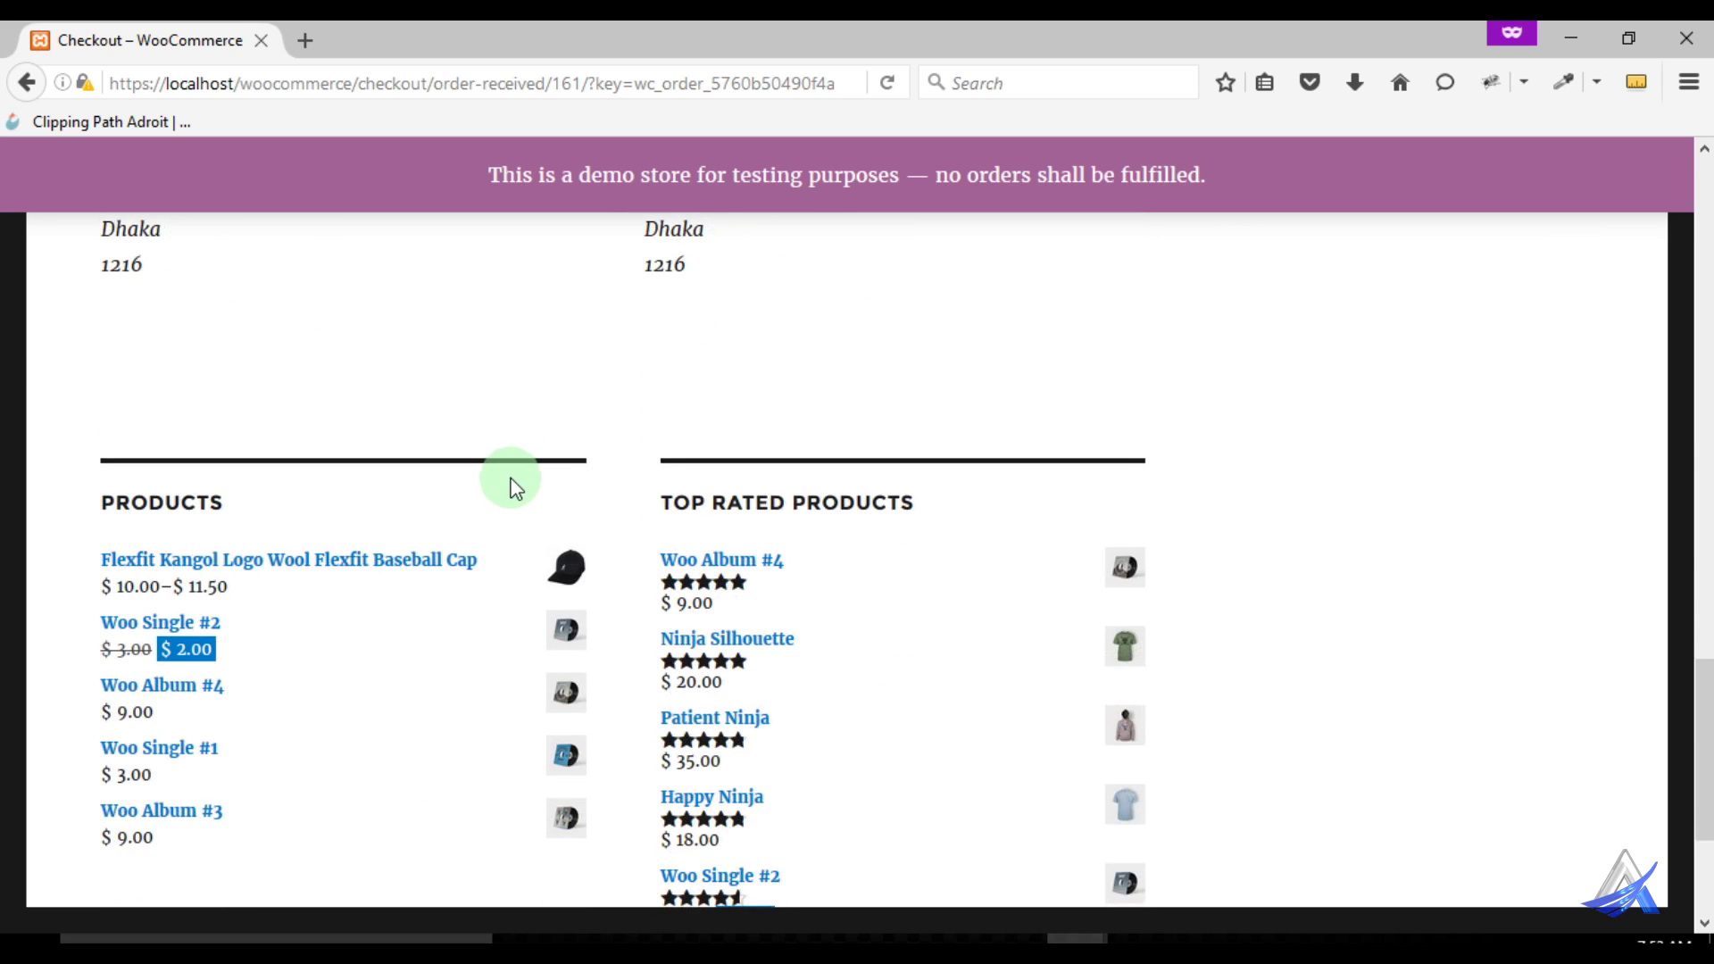
scroll(1045, 574, down, 4)
scroll(1366, 585, up, 15)
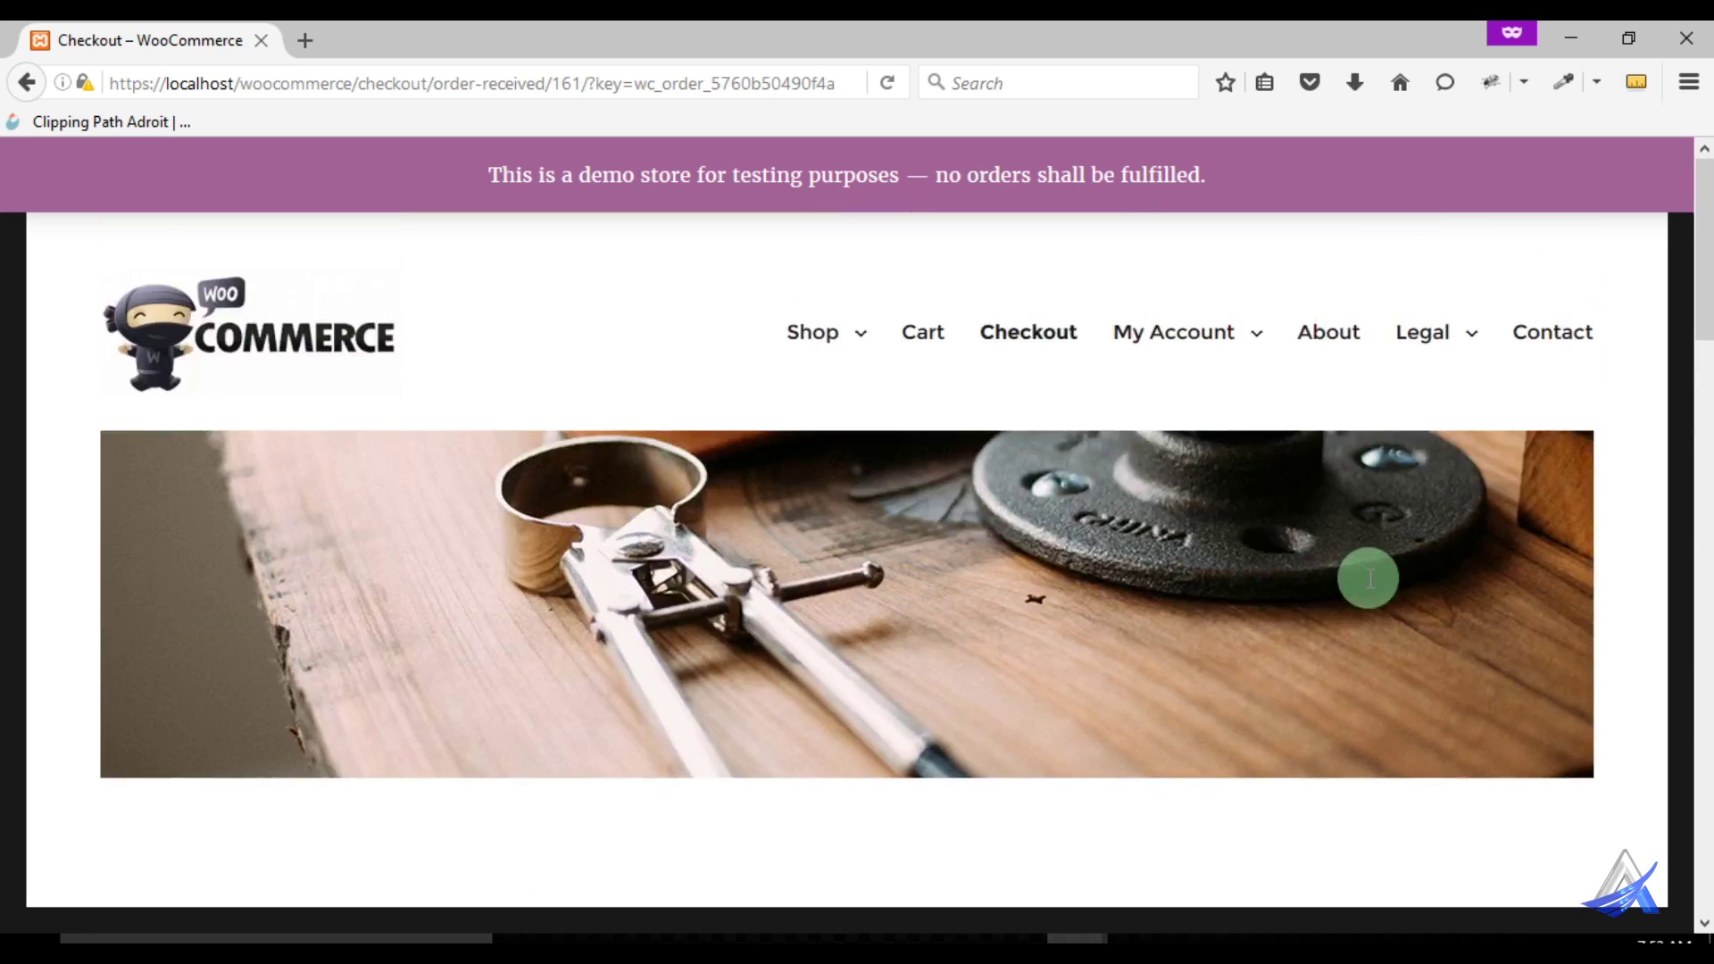
Open My Account > Orders to see order #161, On Hold, $28.45 for 1 item
mouse_move(1190, 347)
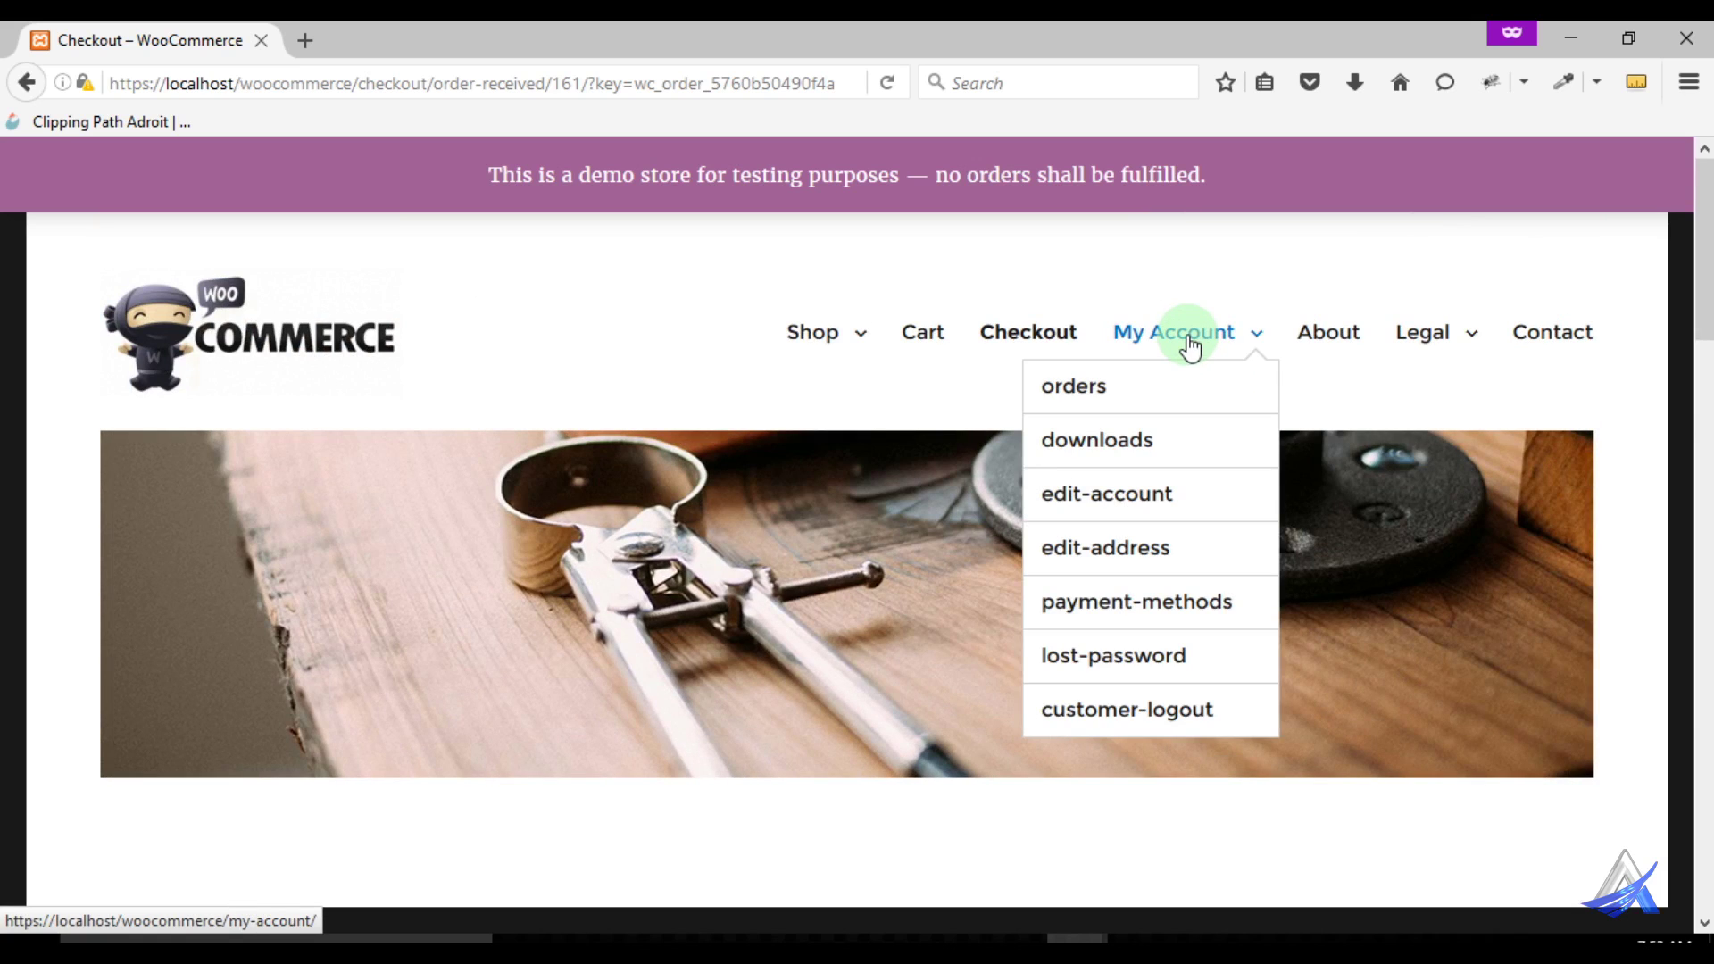
click(1080, 391)
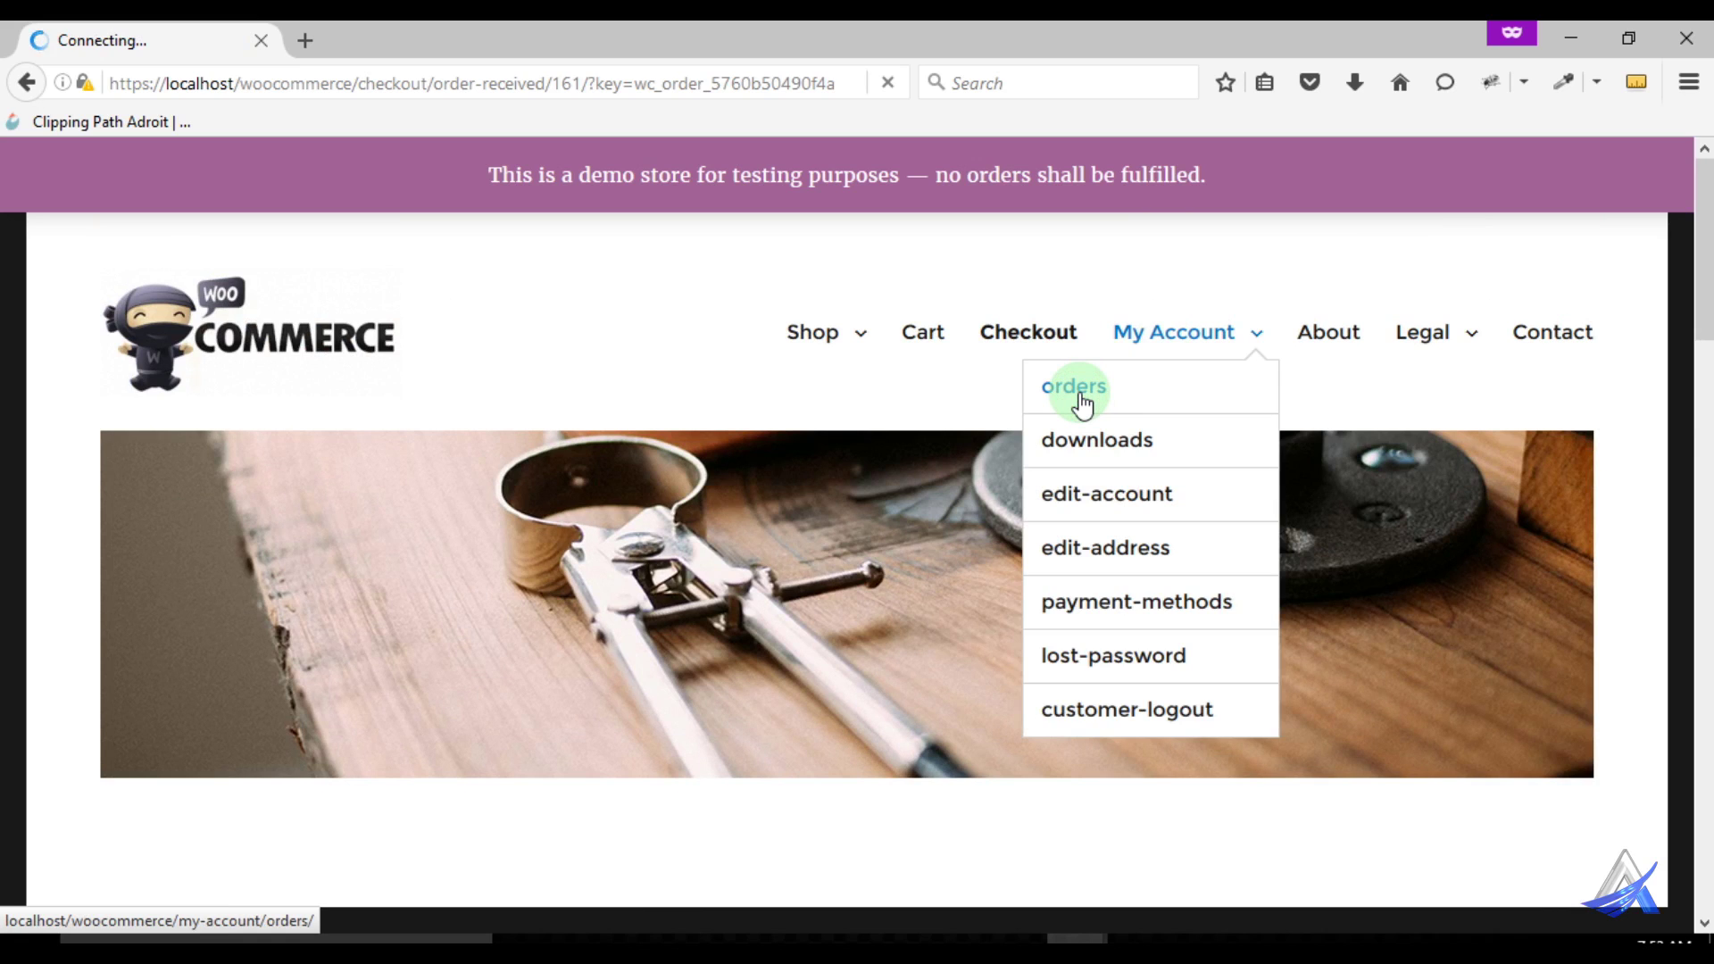
scroll(946, 451, down, 4)
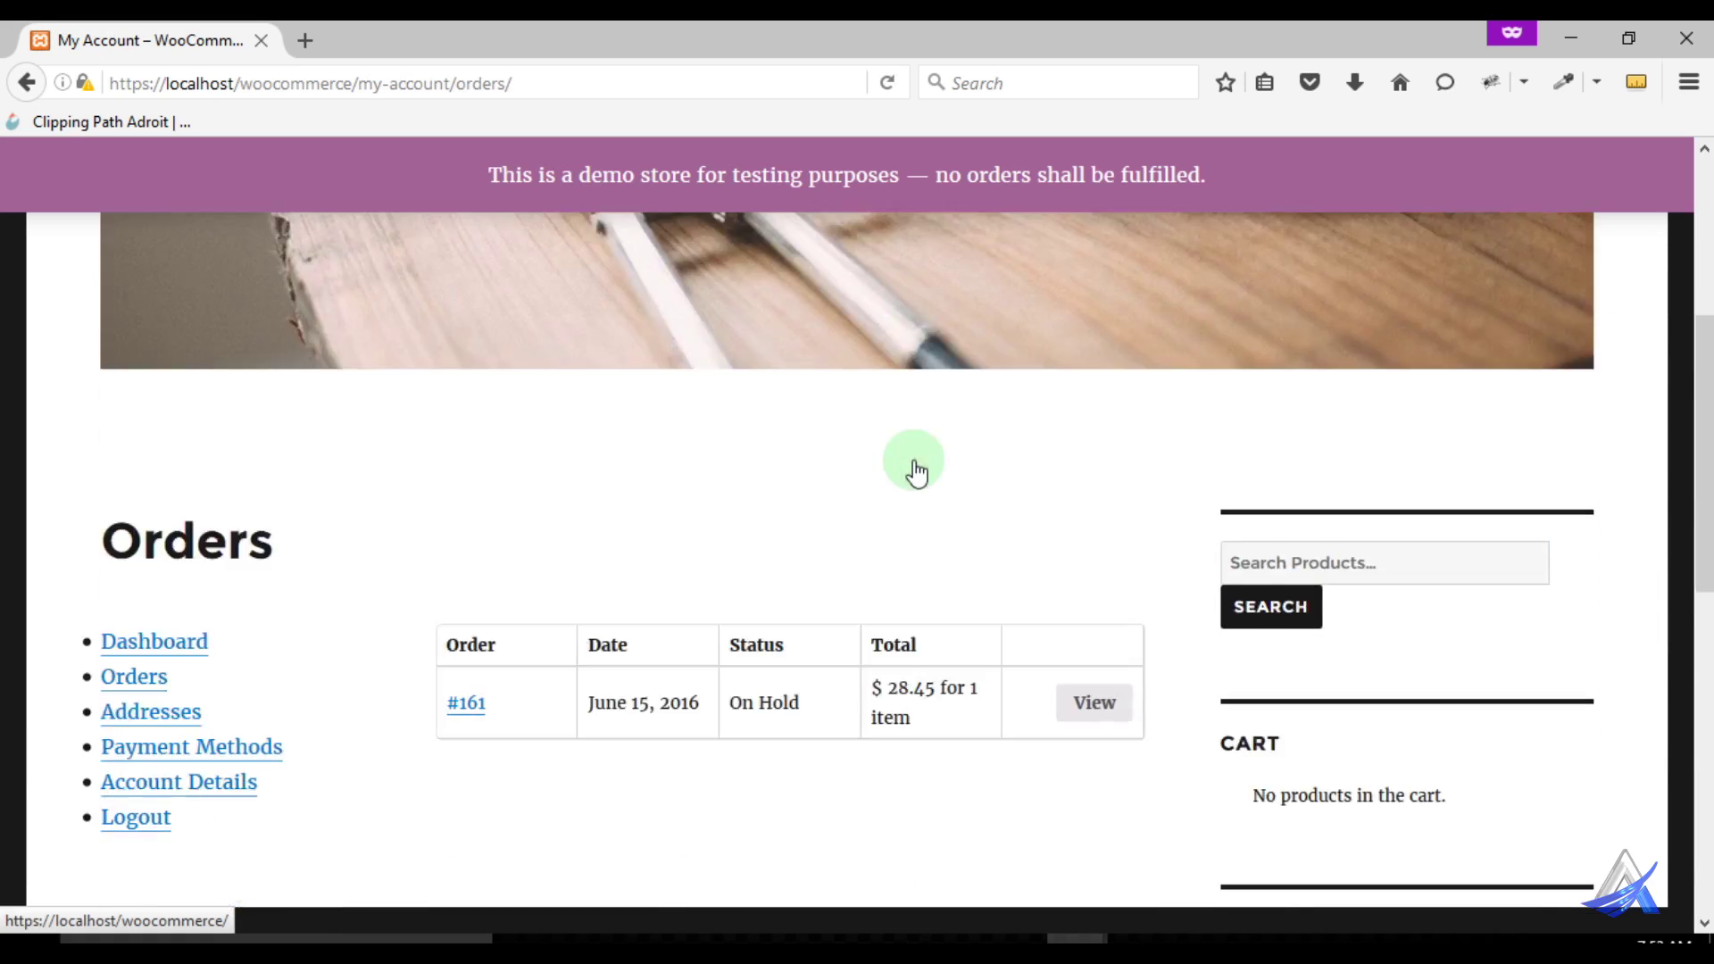
scroll(915, 473, down, 2)
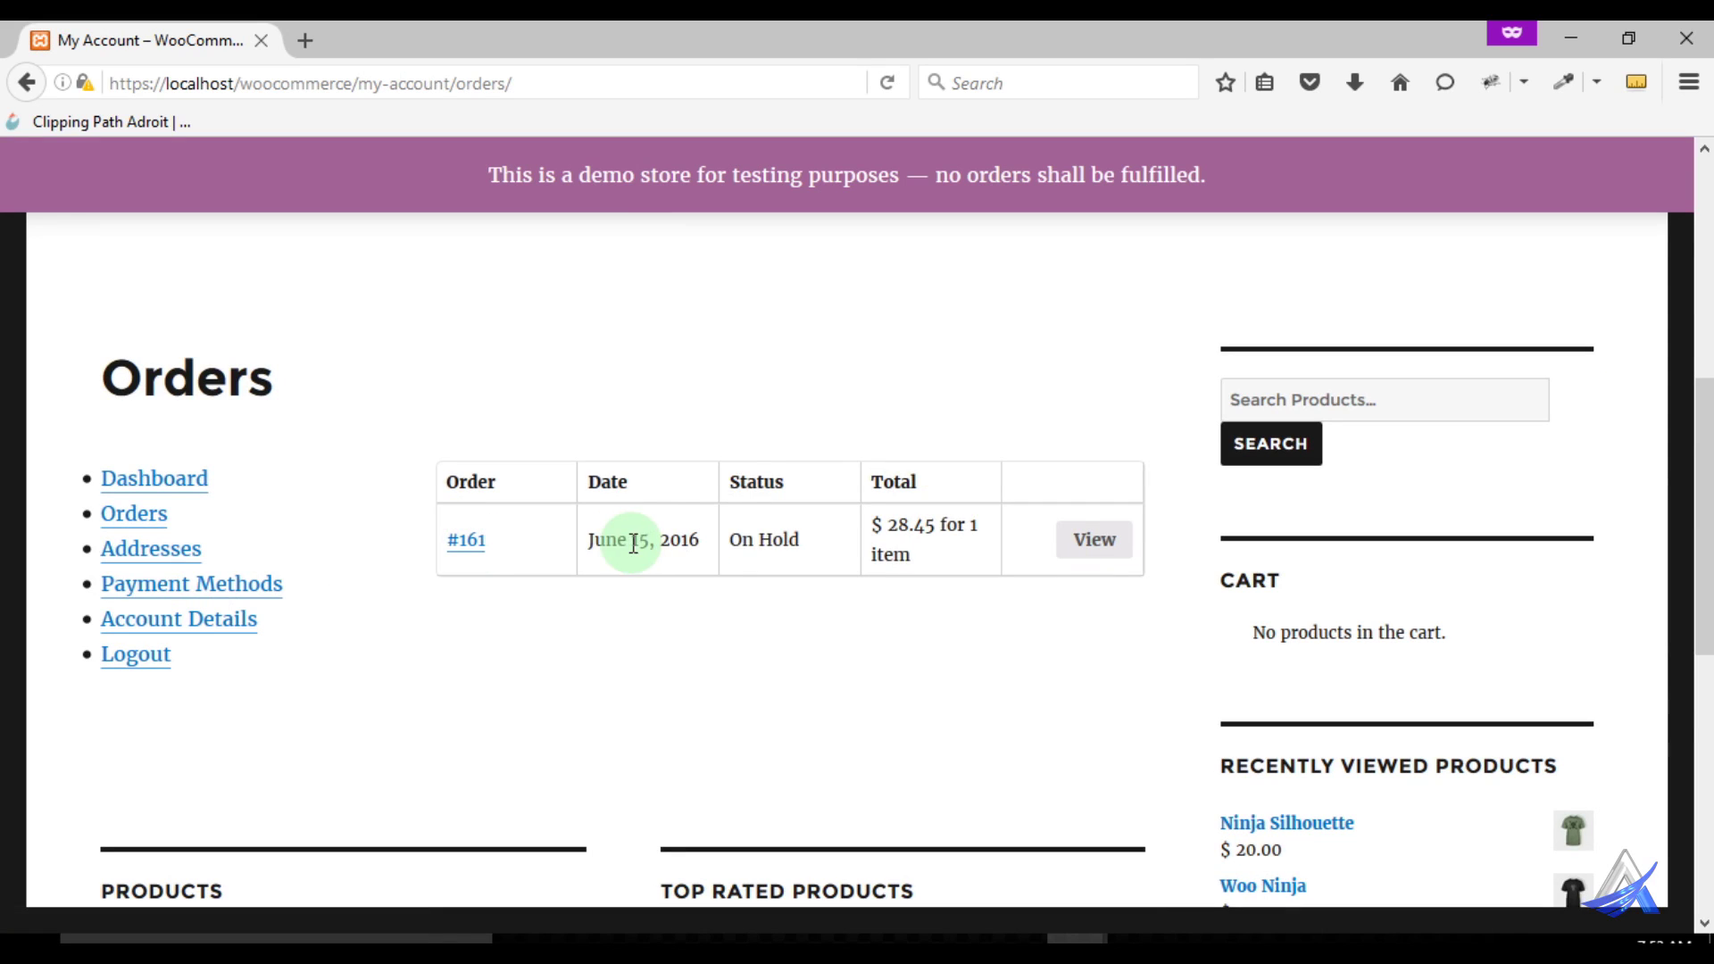
Open the details page of order #161 from the Orders table
drag(731, 541, 799, 538)
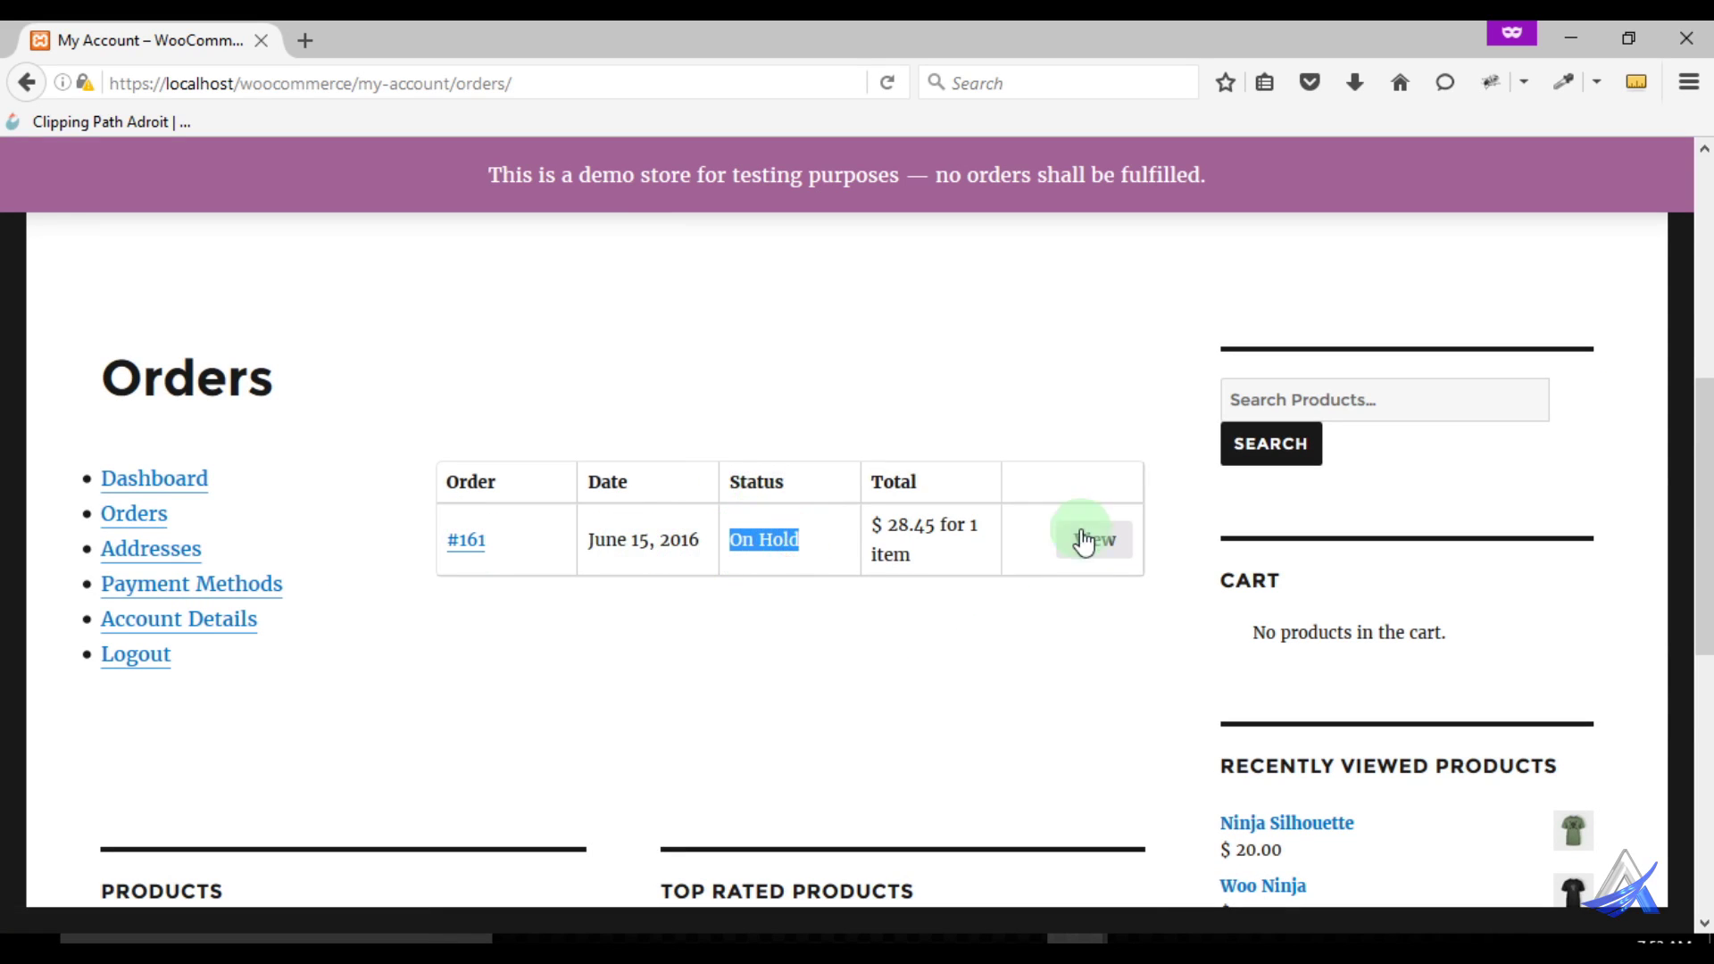
click(1091, 538)
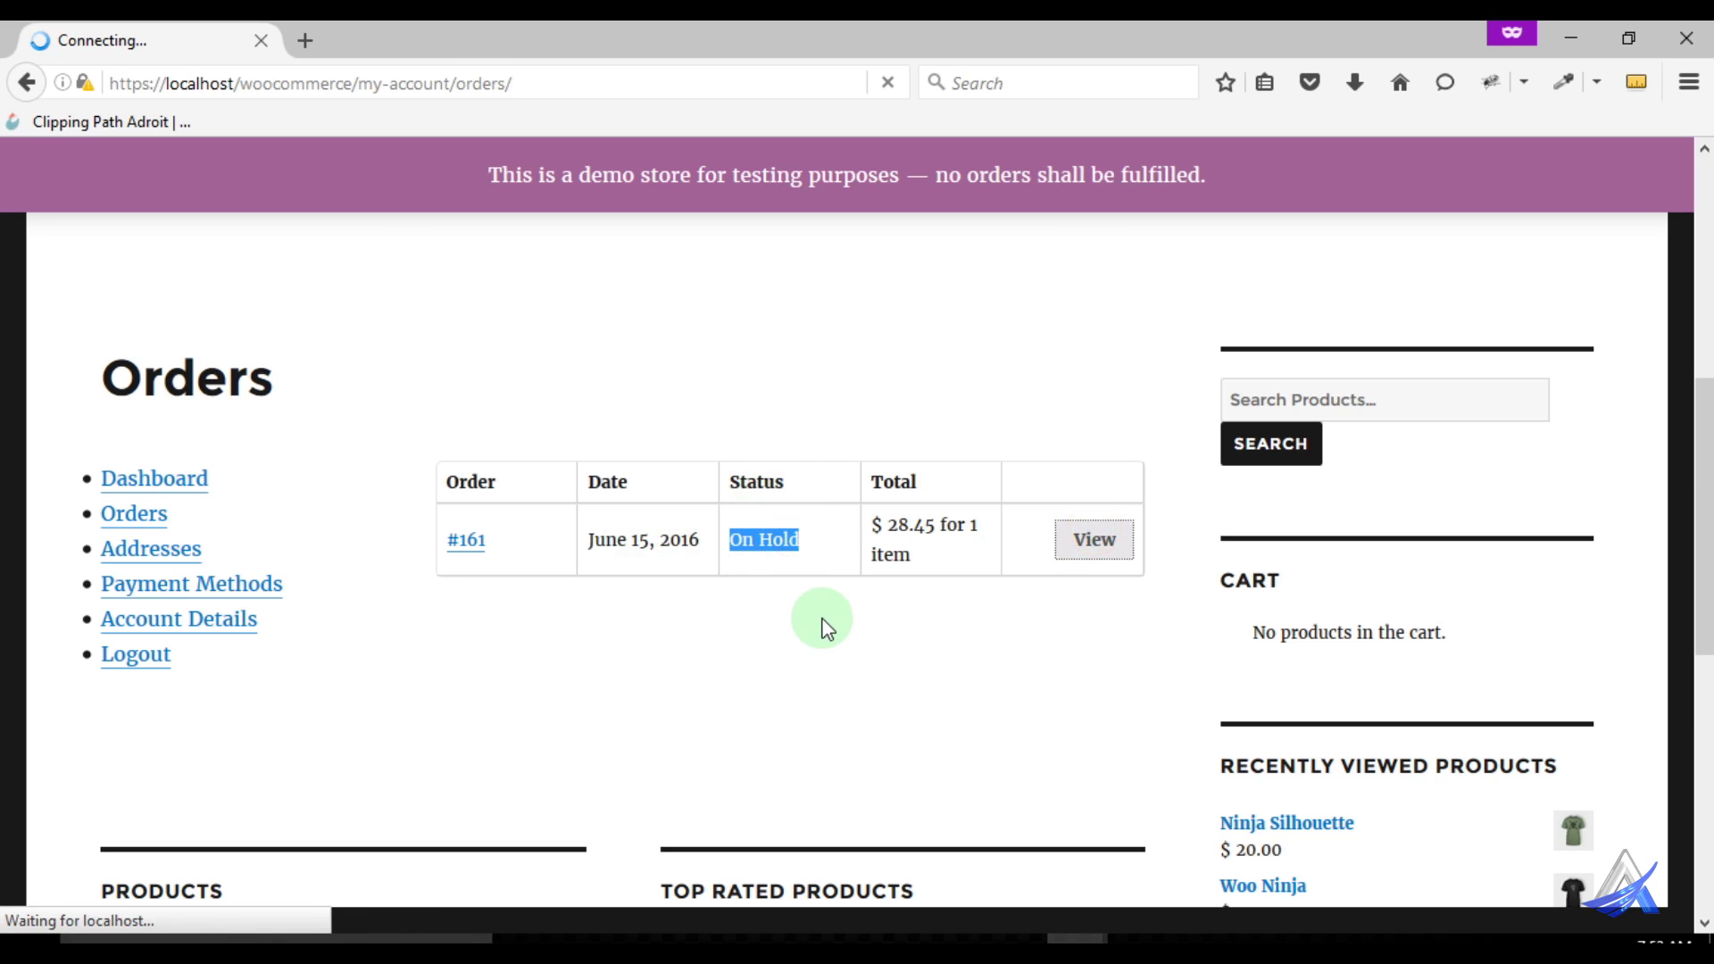
scroll(823, 620, down, 7)
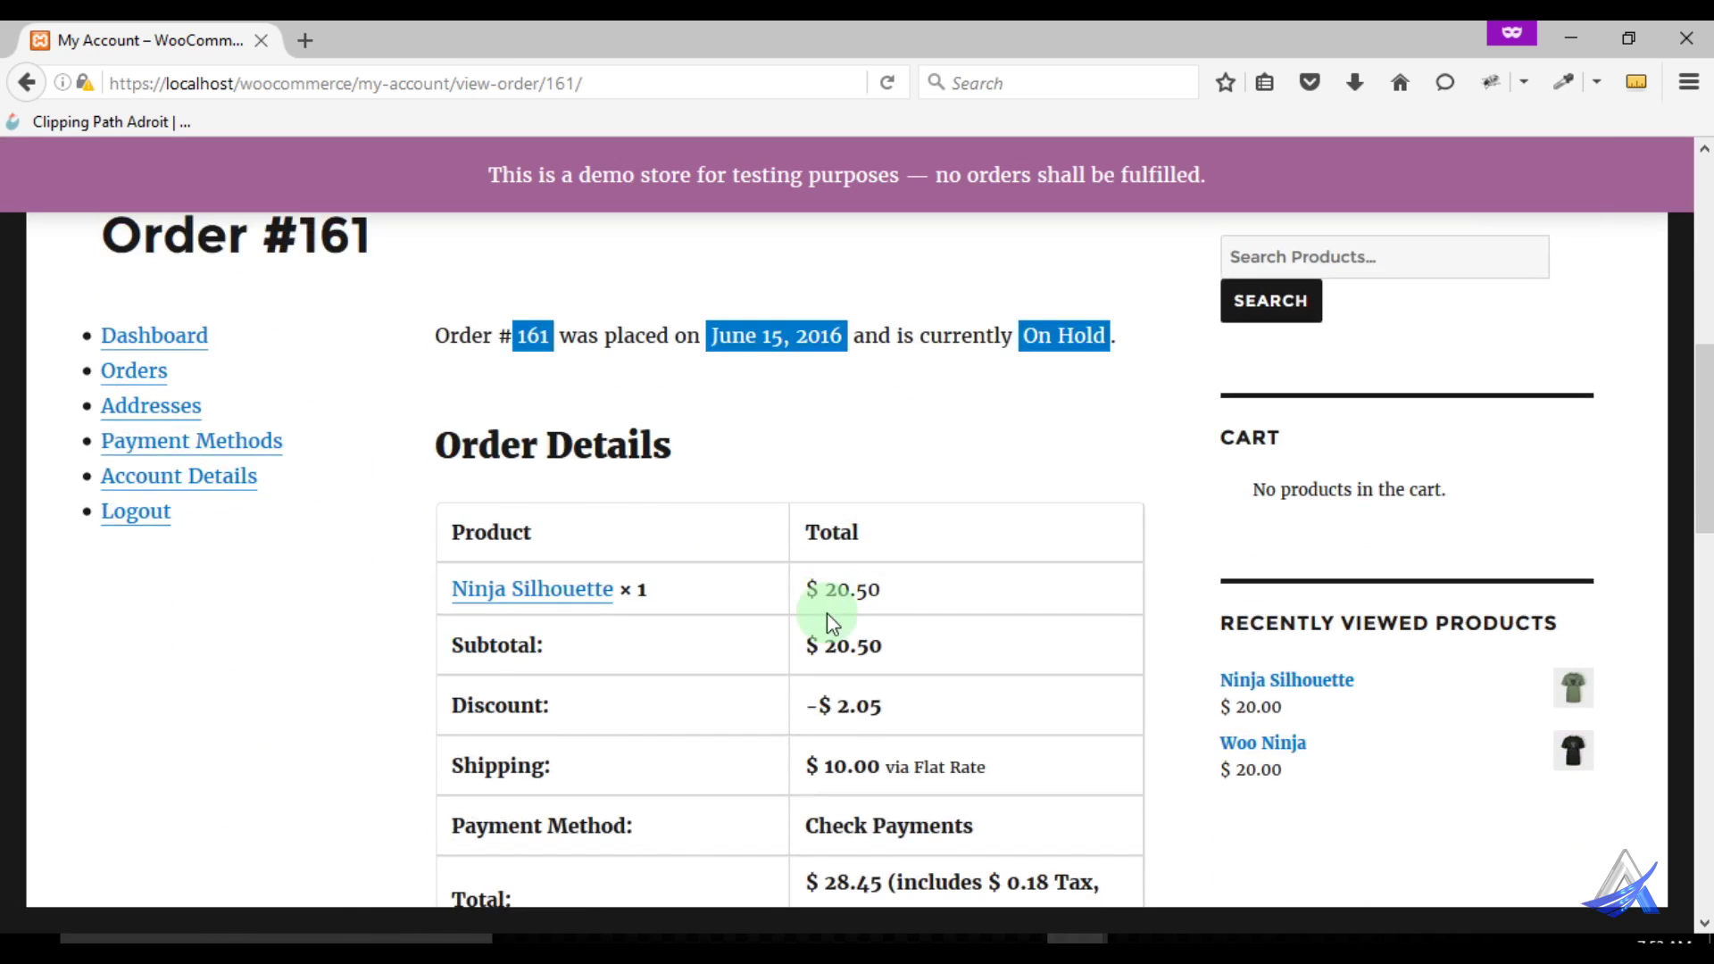
click(446, 339)
click(518, 343)
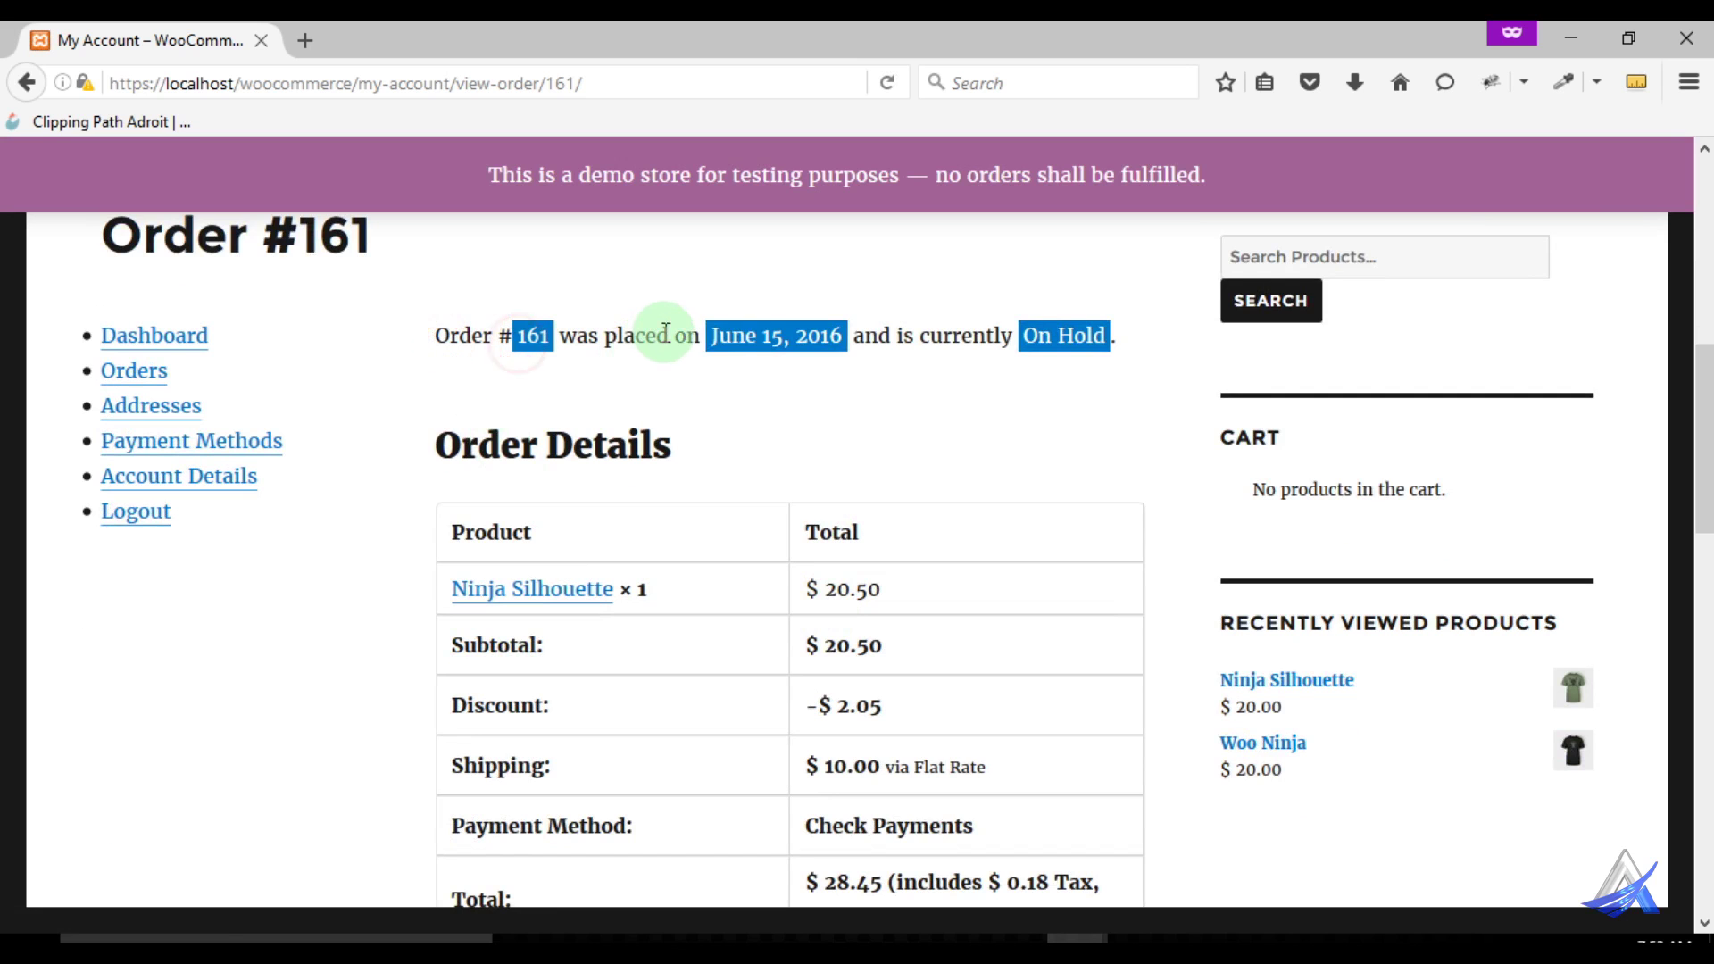
click(834, 336)
click(1092, 362)
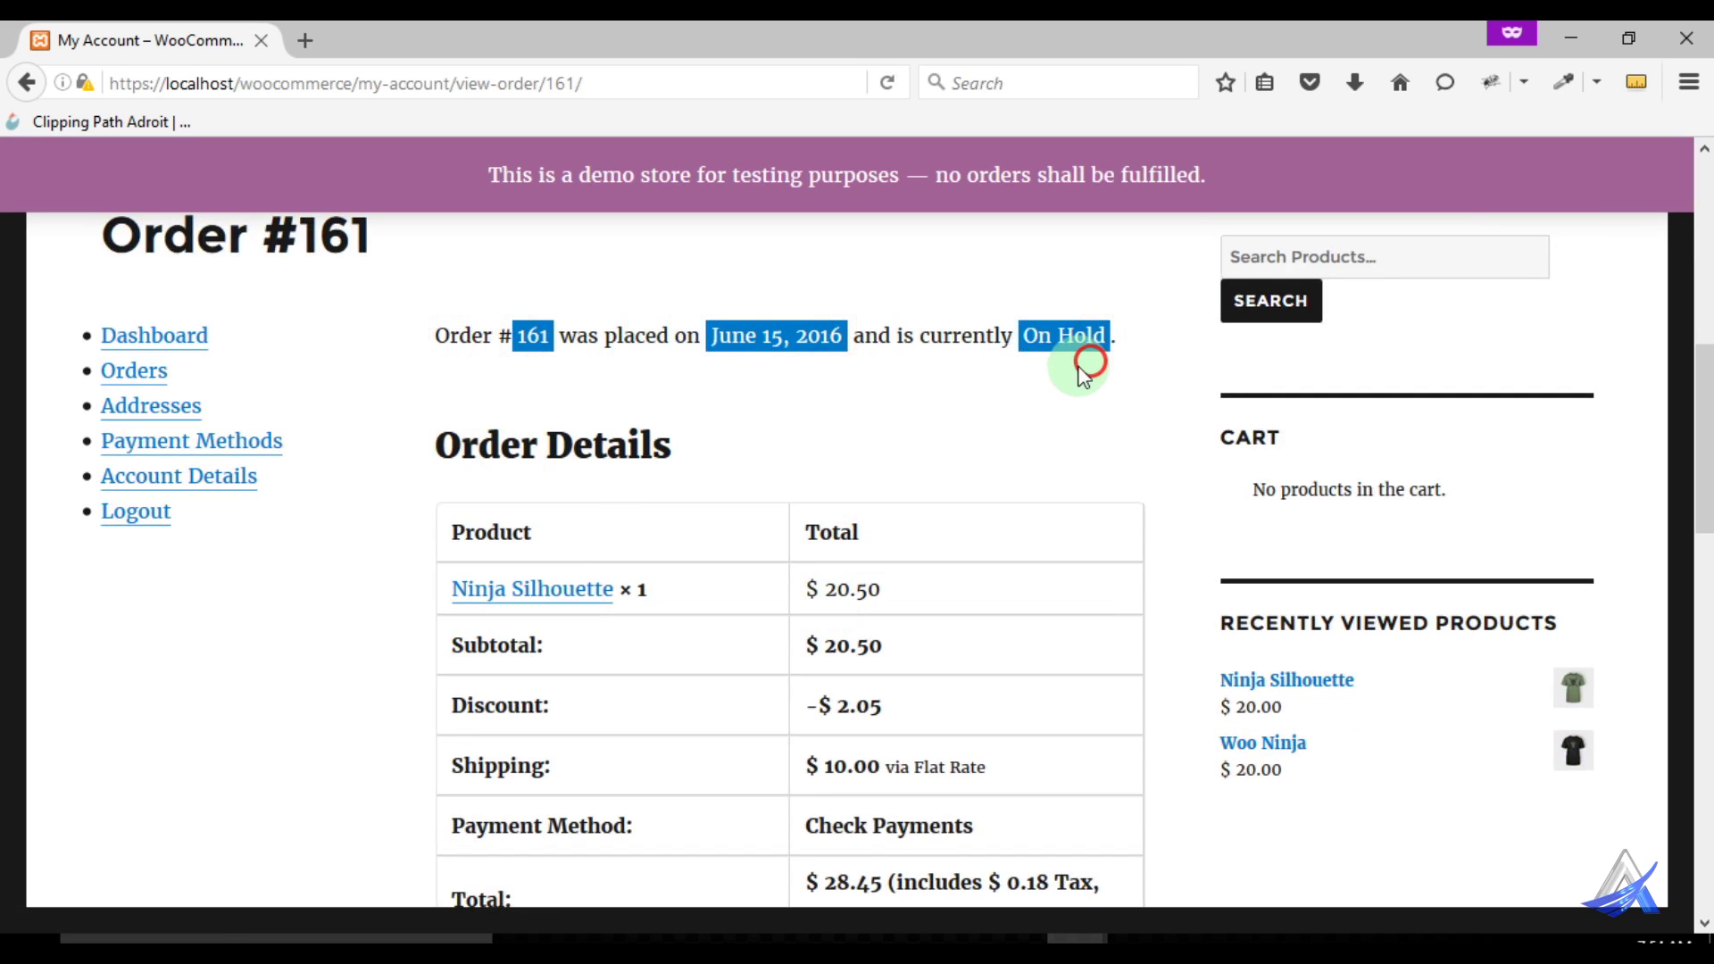
Review order #161's details: Ninja Silhouette ×1, -$2.05 discount, $10.00 shipping, $28.45 total
scroll(893, 420, down, 3)
scroll(705, 473, up, 3)
scroll(563, 504, down, 1)
scroll(535, 482, down, 1)
scroll(625, 483, down, 2)
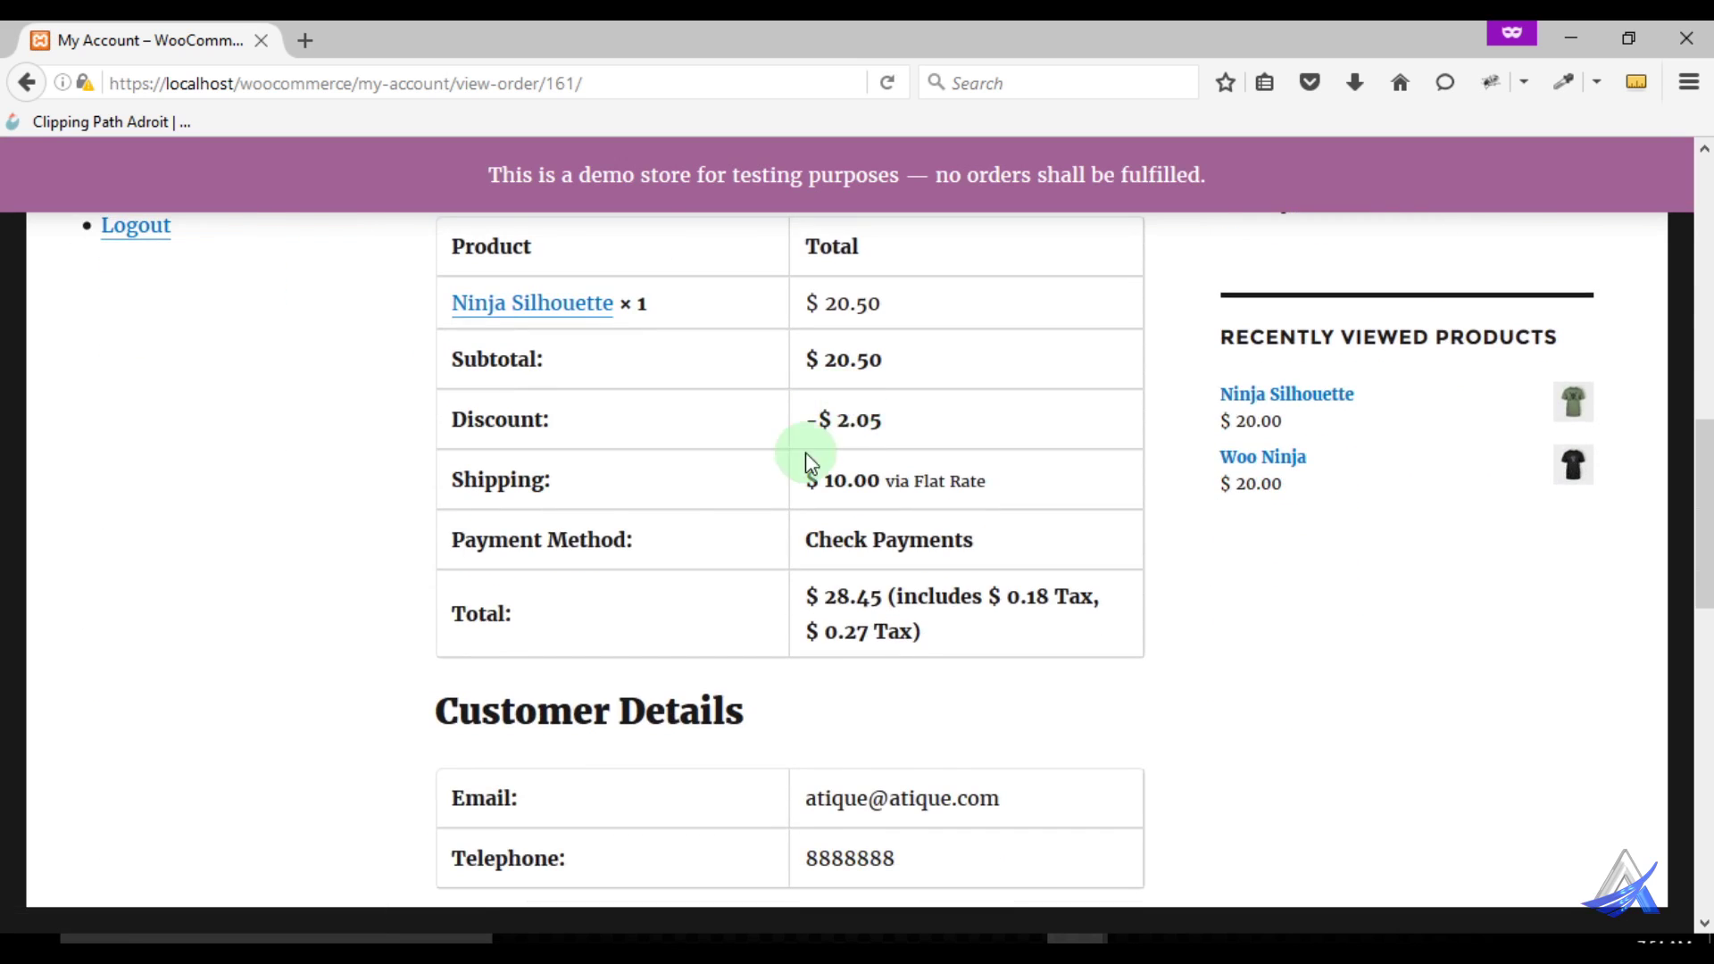
scroll(838, 518, down, 2)
scroll(875, 446, down, 4)
scroll(776, 467, down, 3)
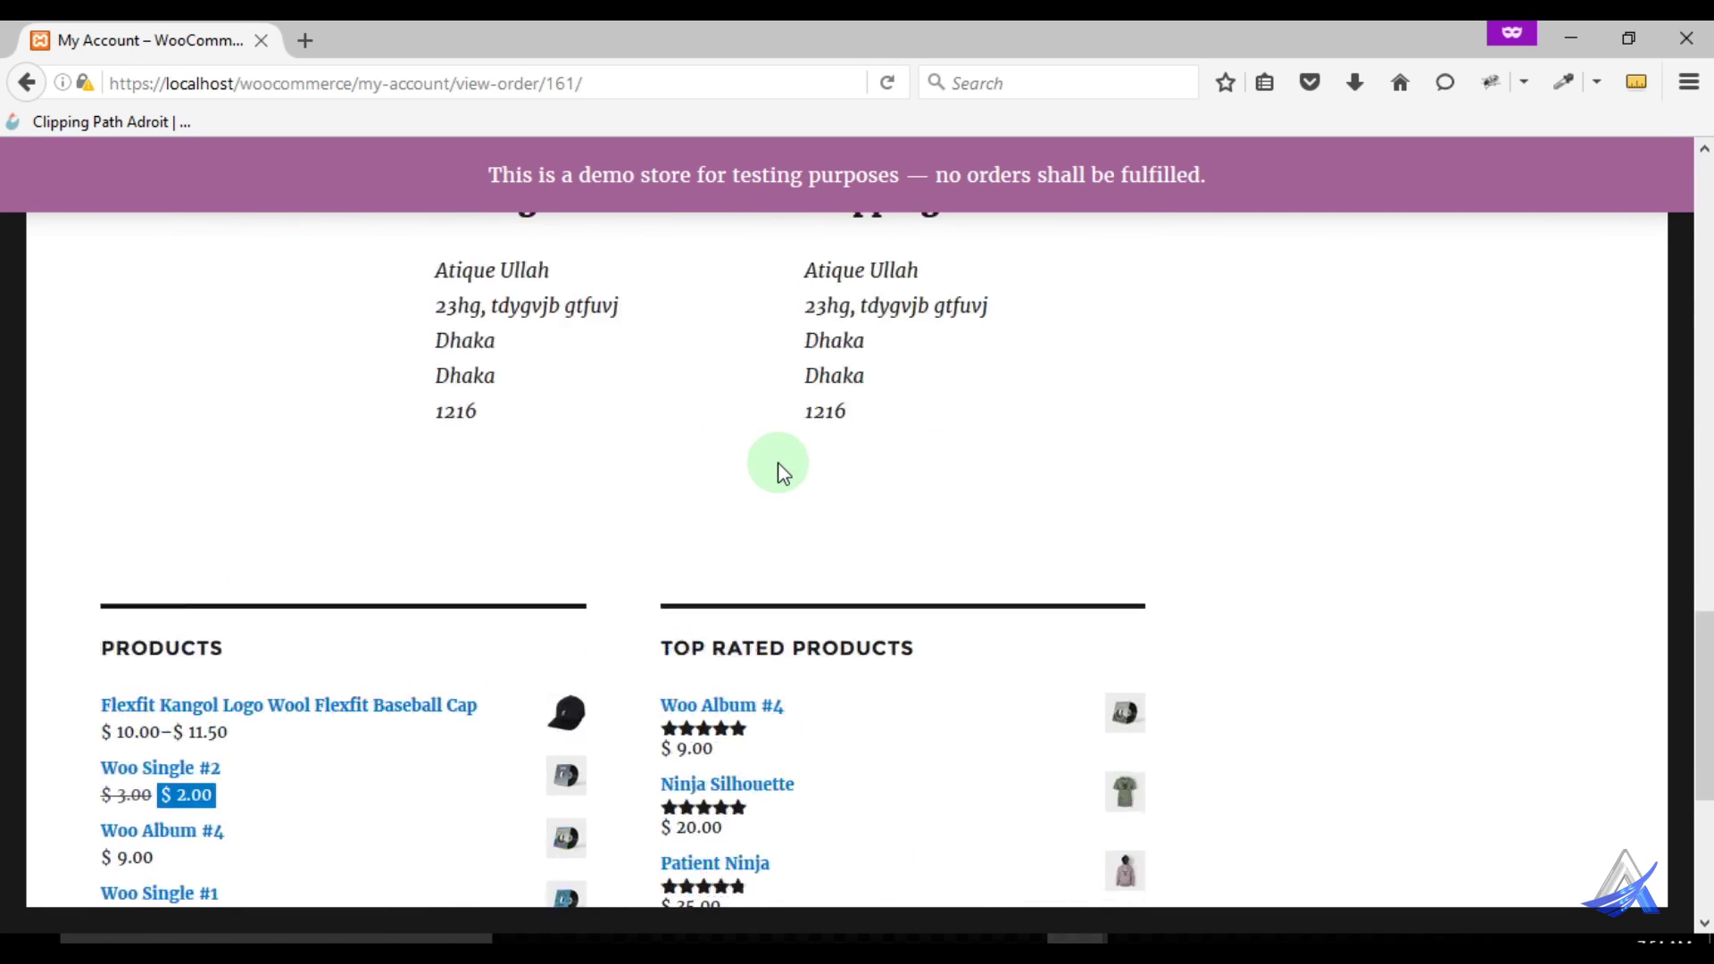
scroll(777, 467, up, 8)
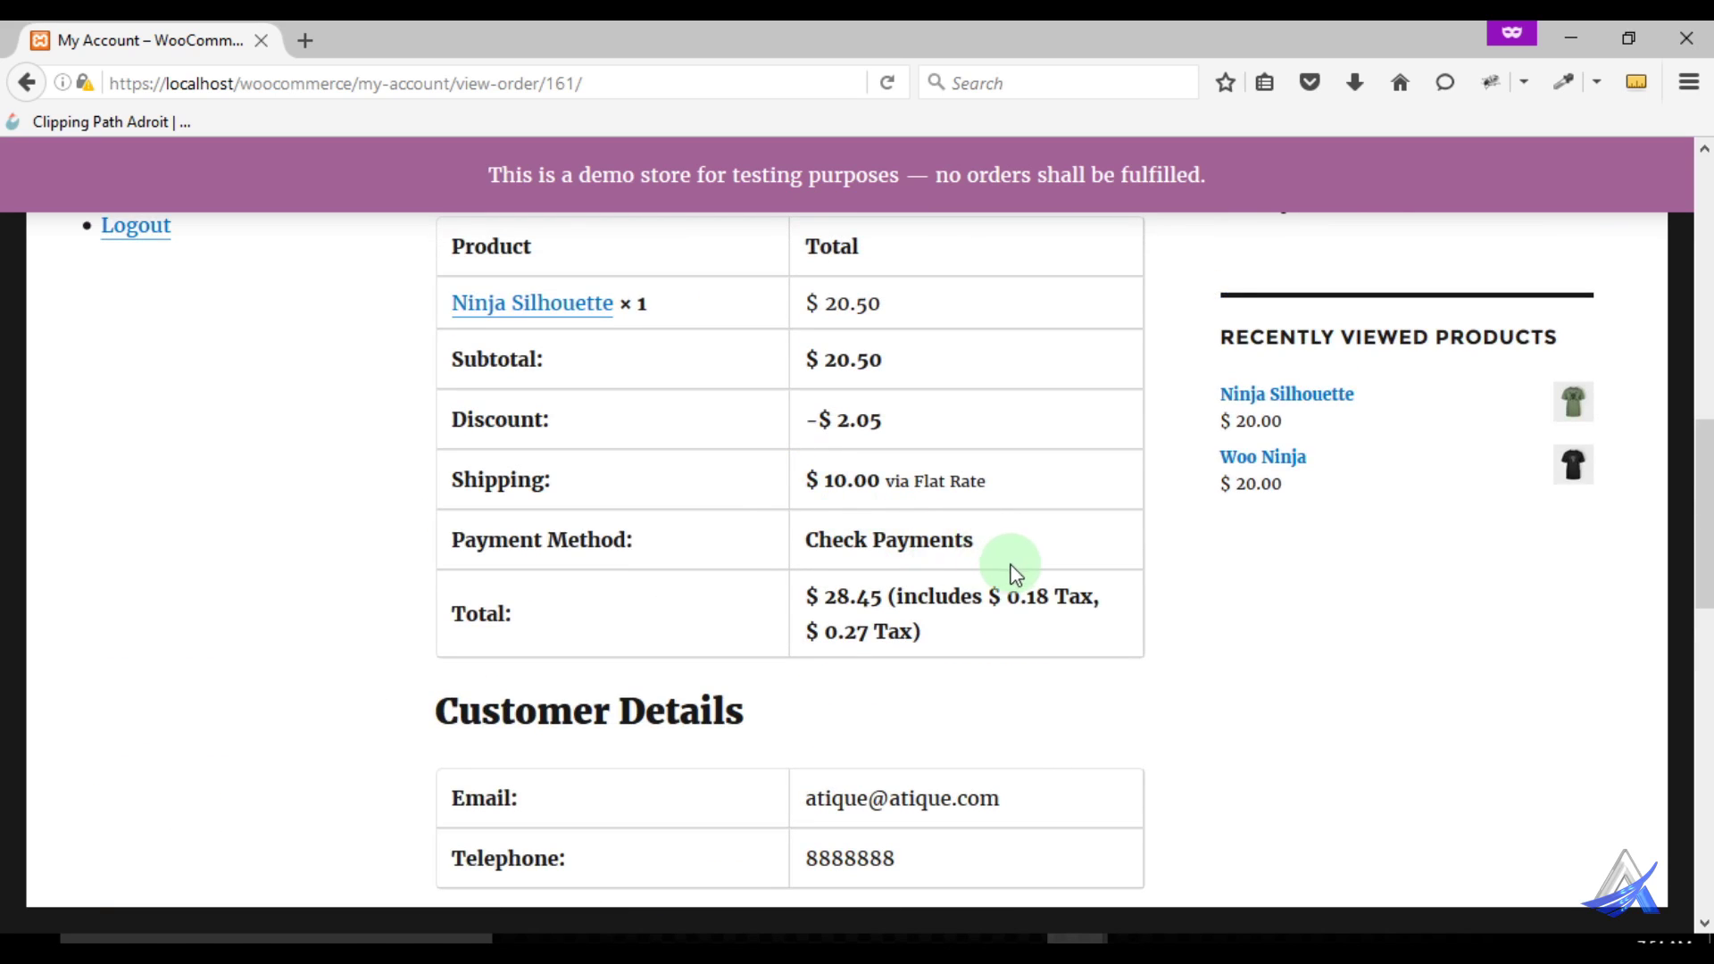
scroll(1032, 563, up, 3)
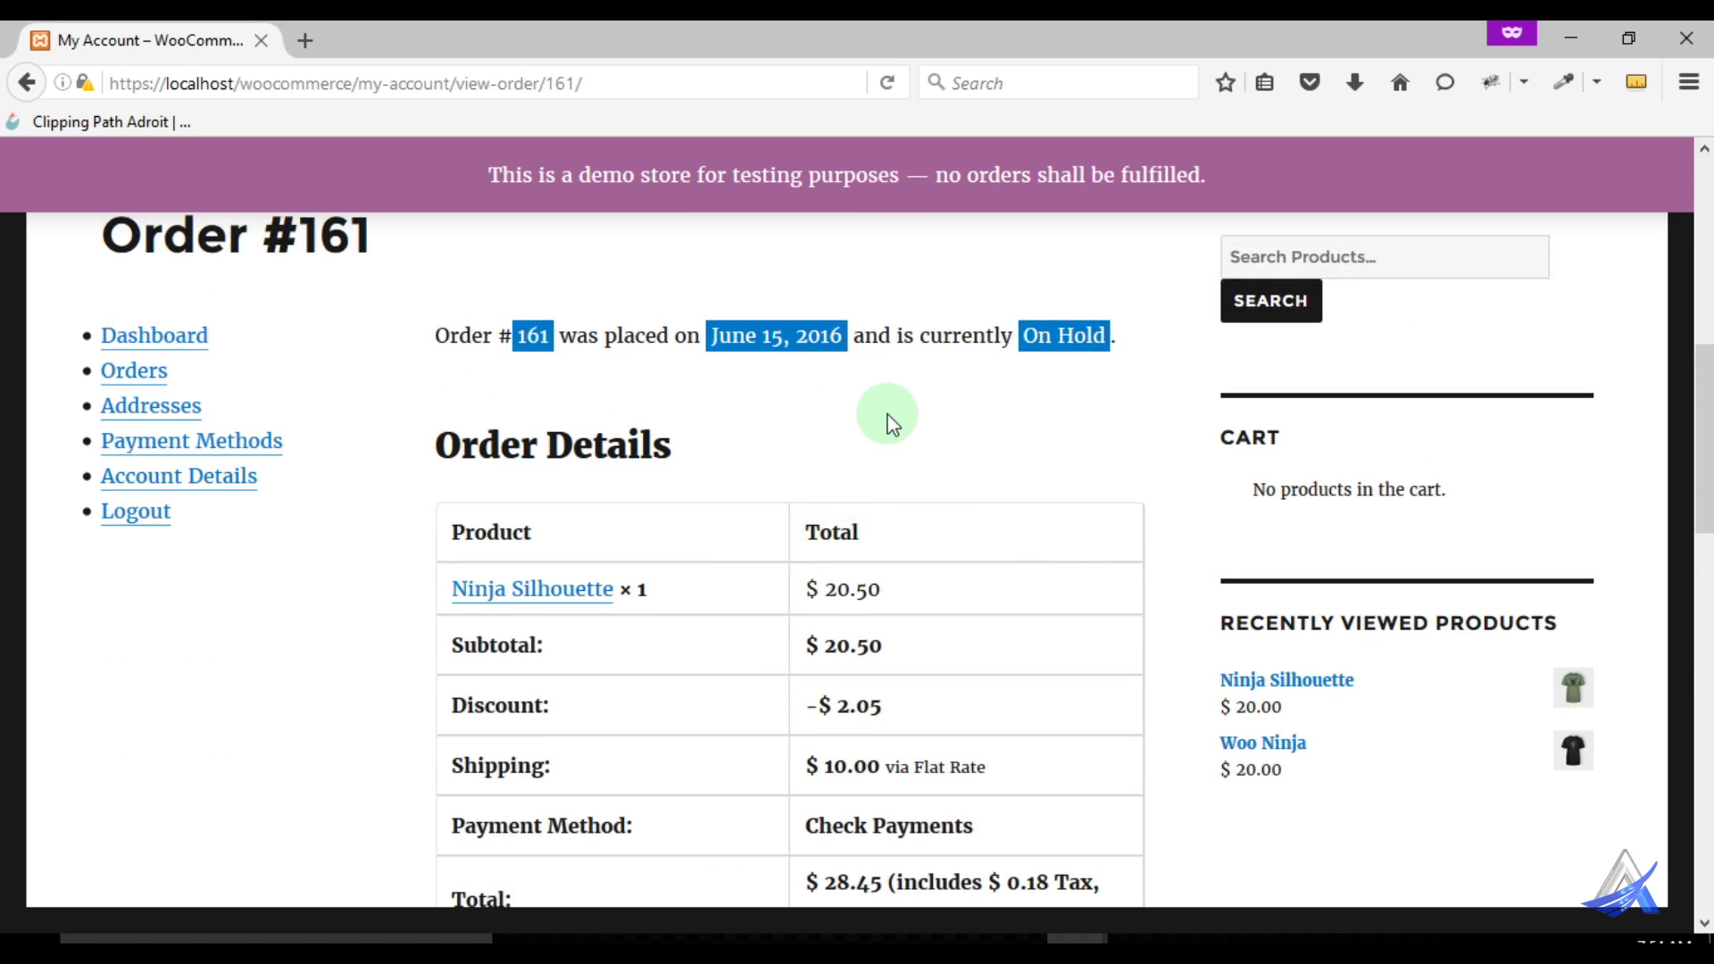
double_click(1071, 336)
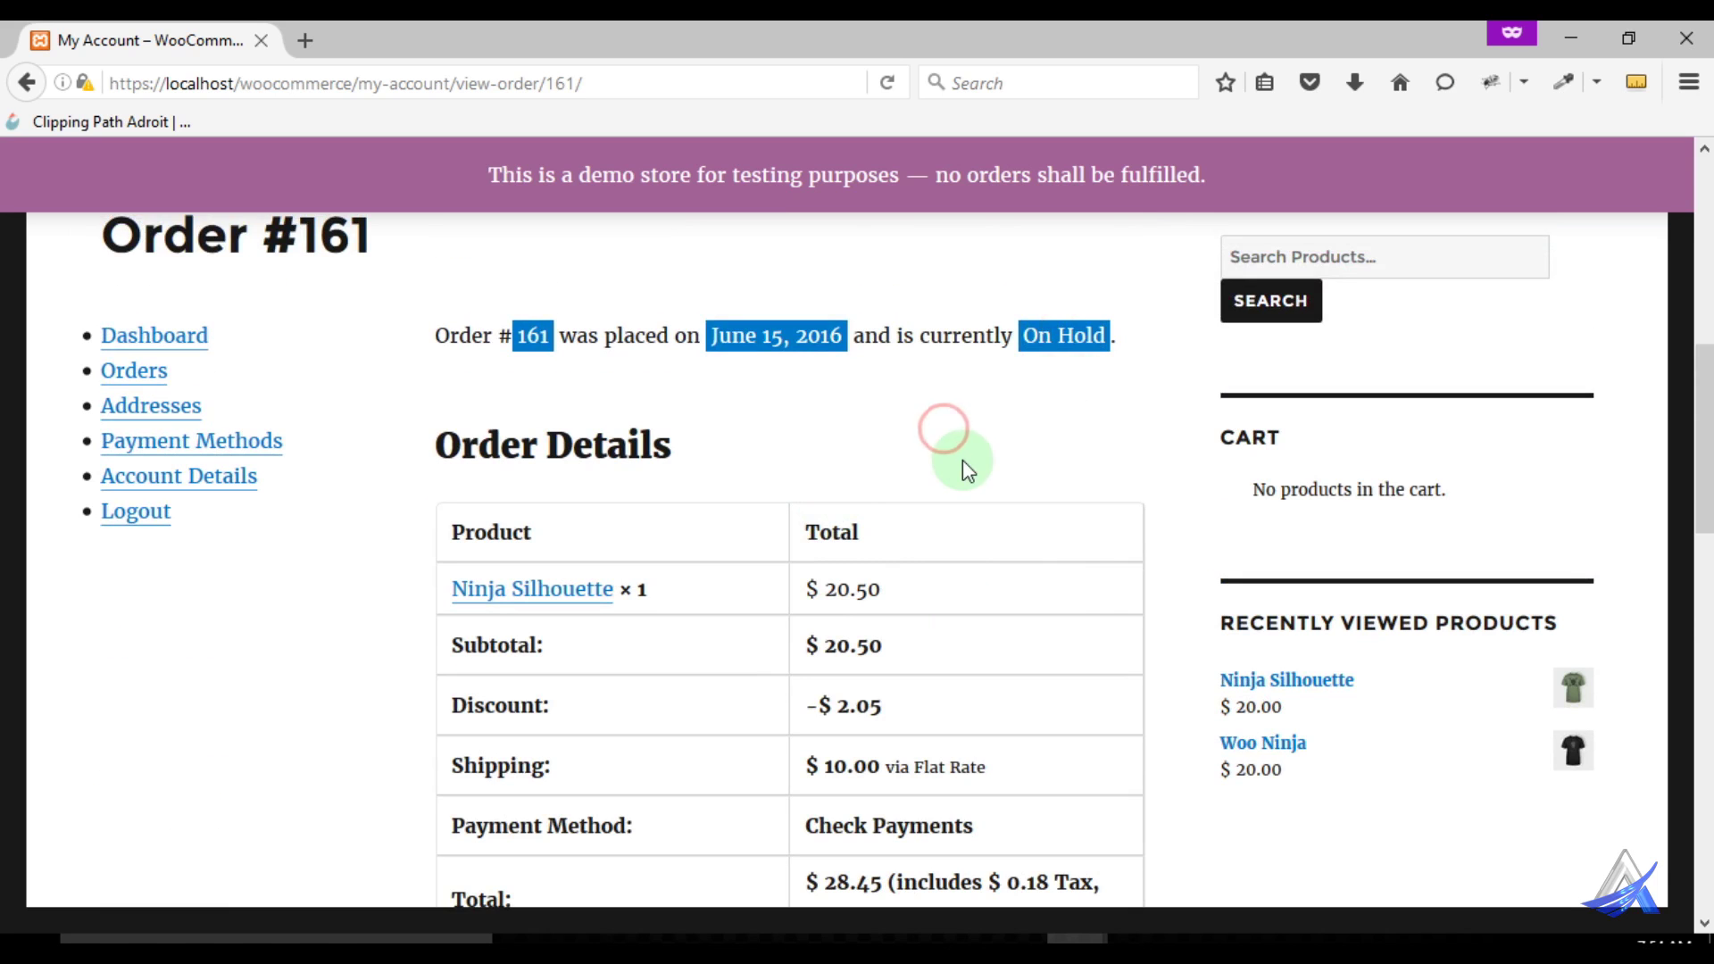
Switch to the admin window and go to Dashboard > Home
mouse_move(1076, 933)
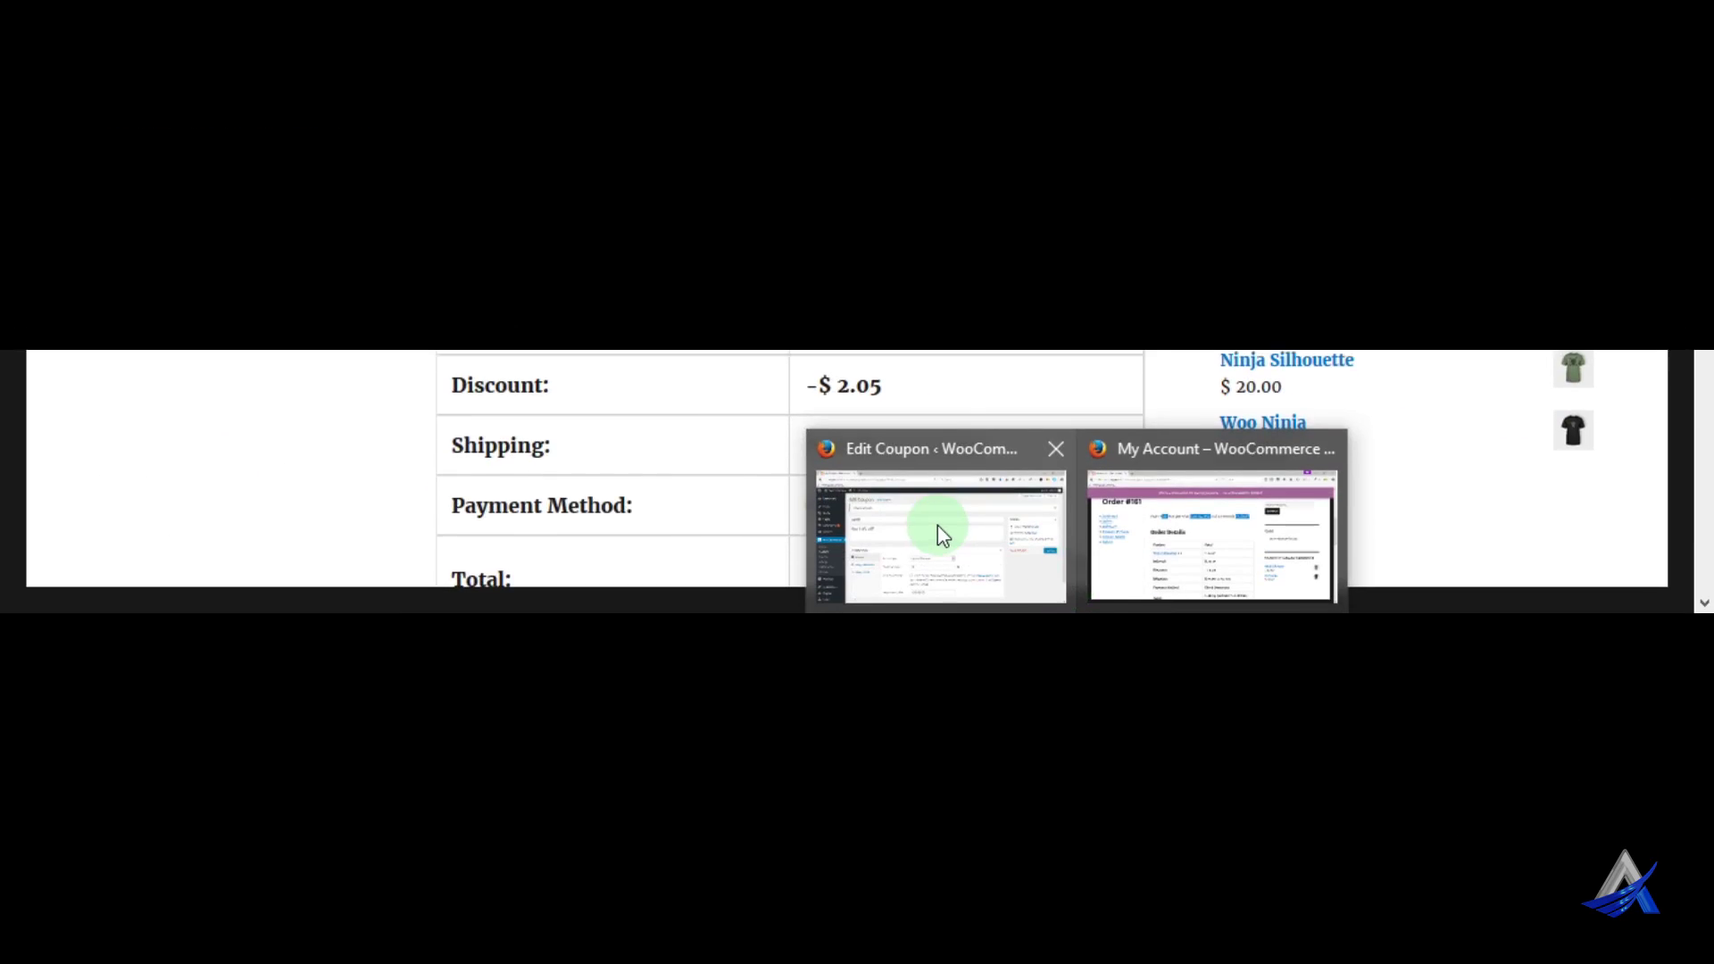
click(937, 858)
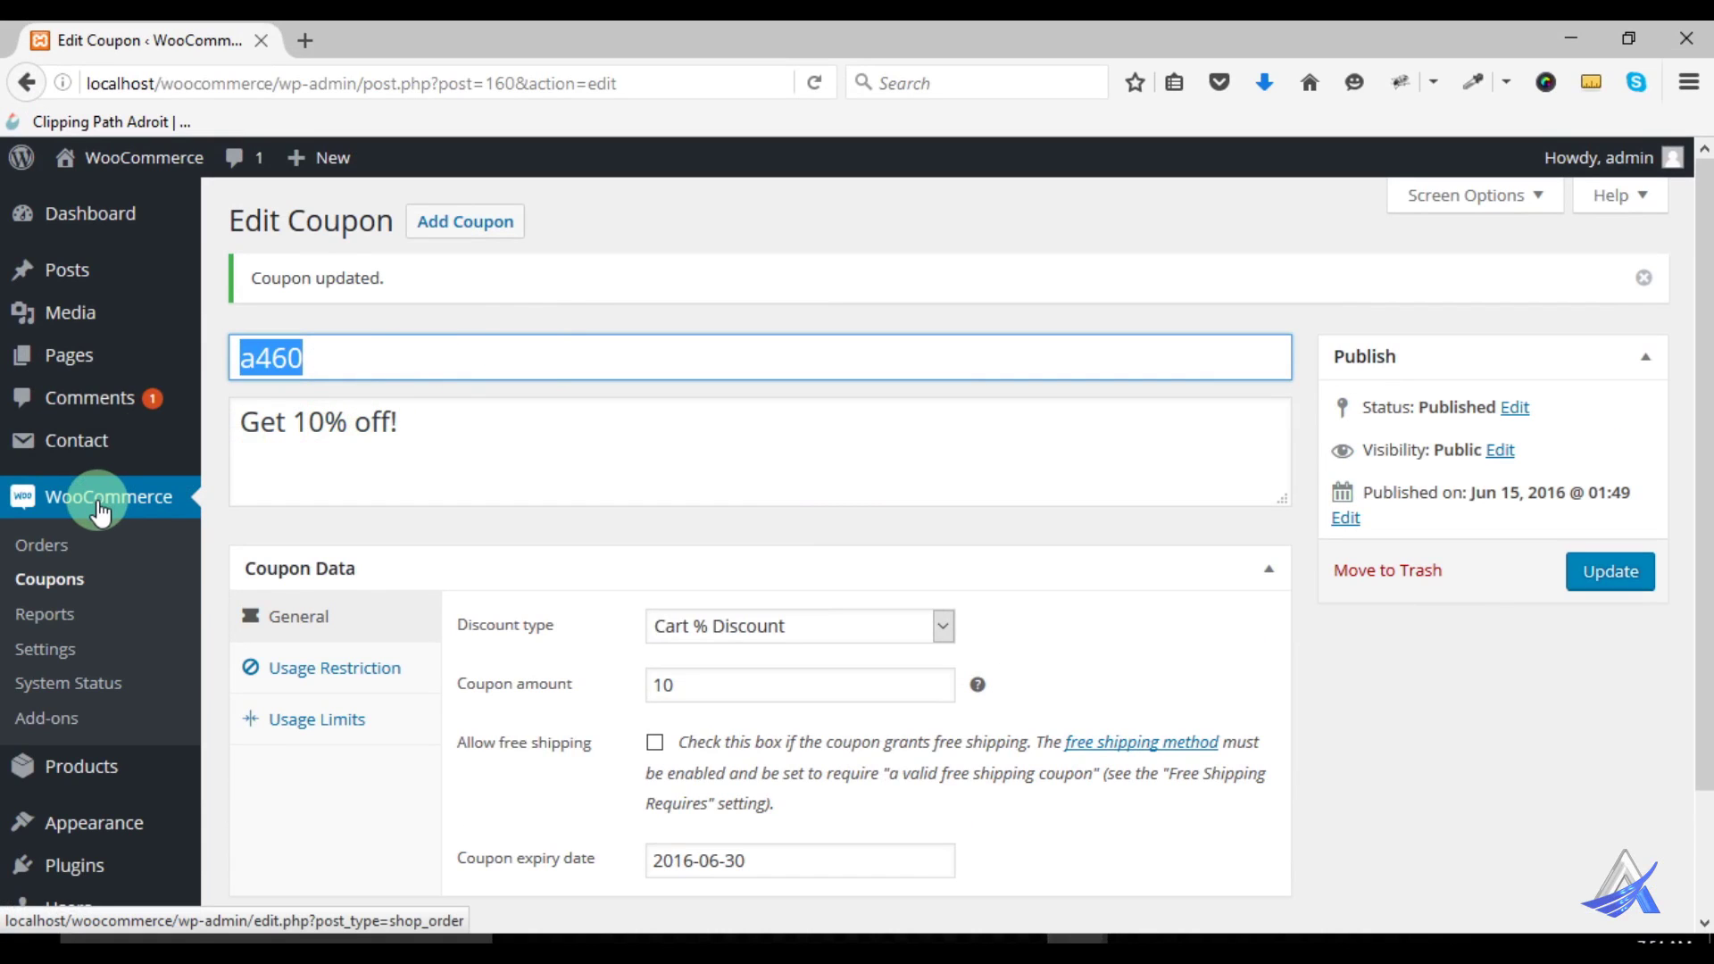
mouse_move(114, 212)
click(253, 216)
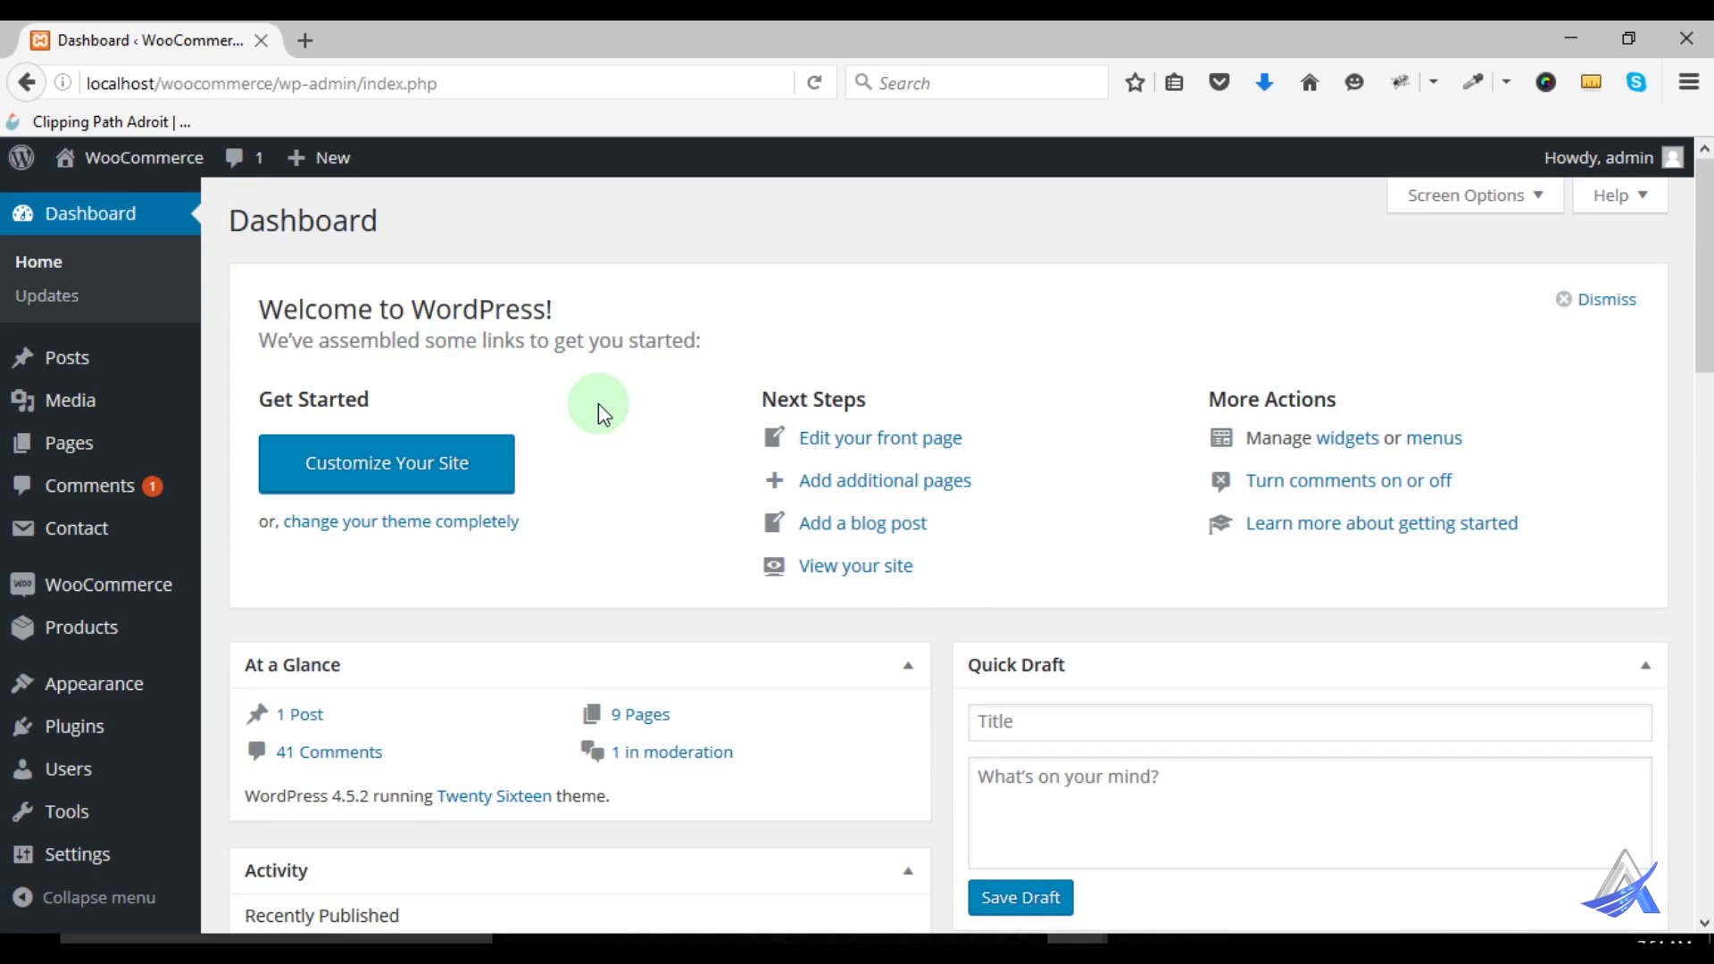
Dismiss the Welcome to WordPress panel on the Dashboard
scroll(596, 409, down, 5)
scroll(685, 443, up, 5)
scroll(688, 451, down, 8)
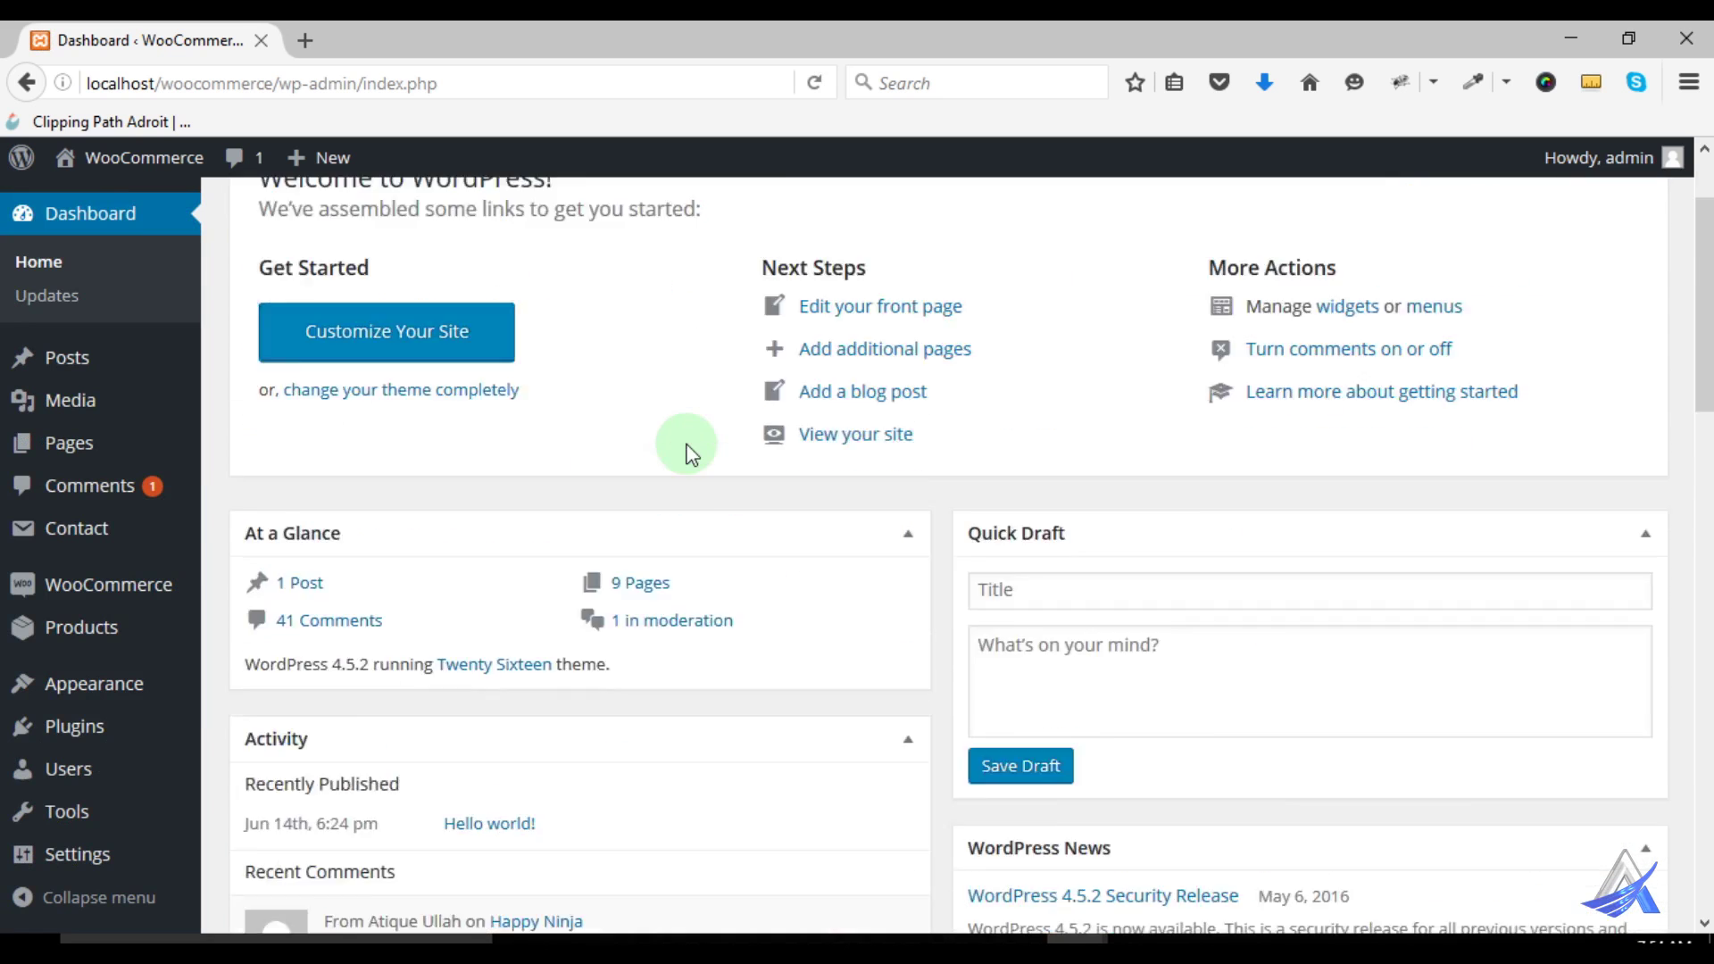
scroll(688, 451, up, 6)
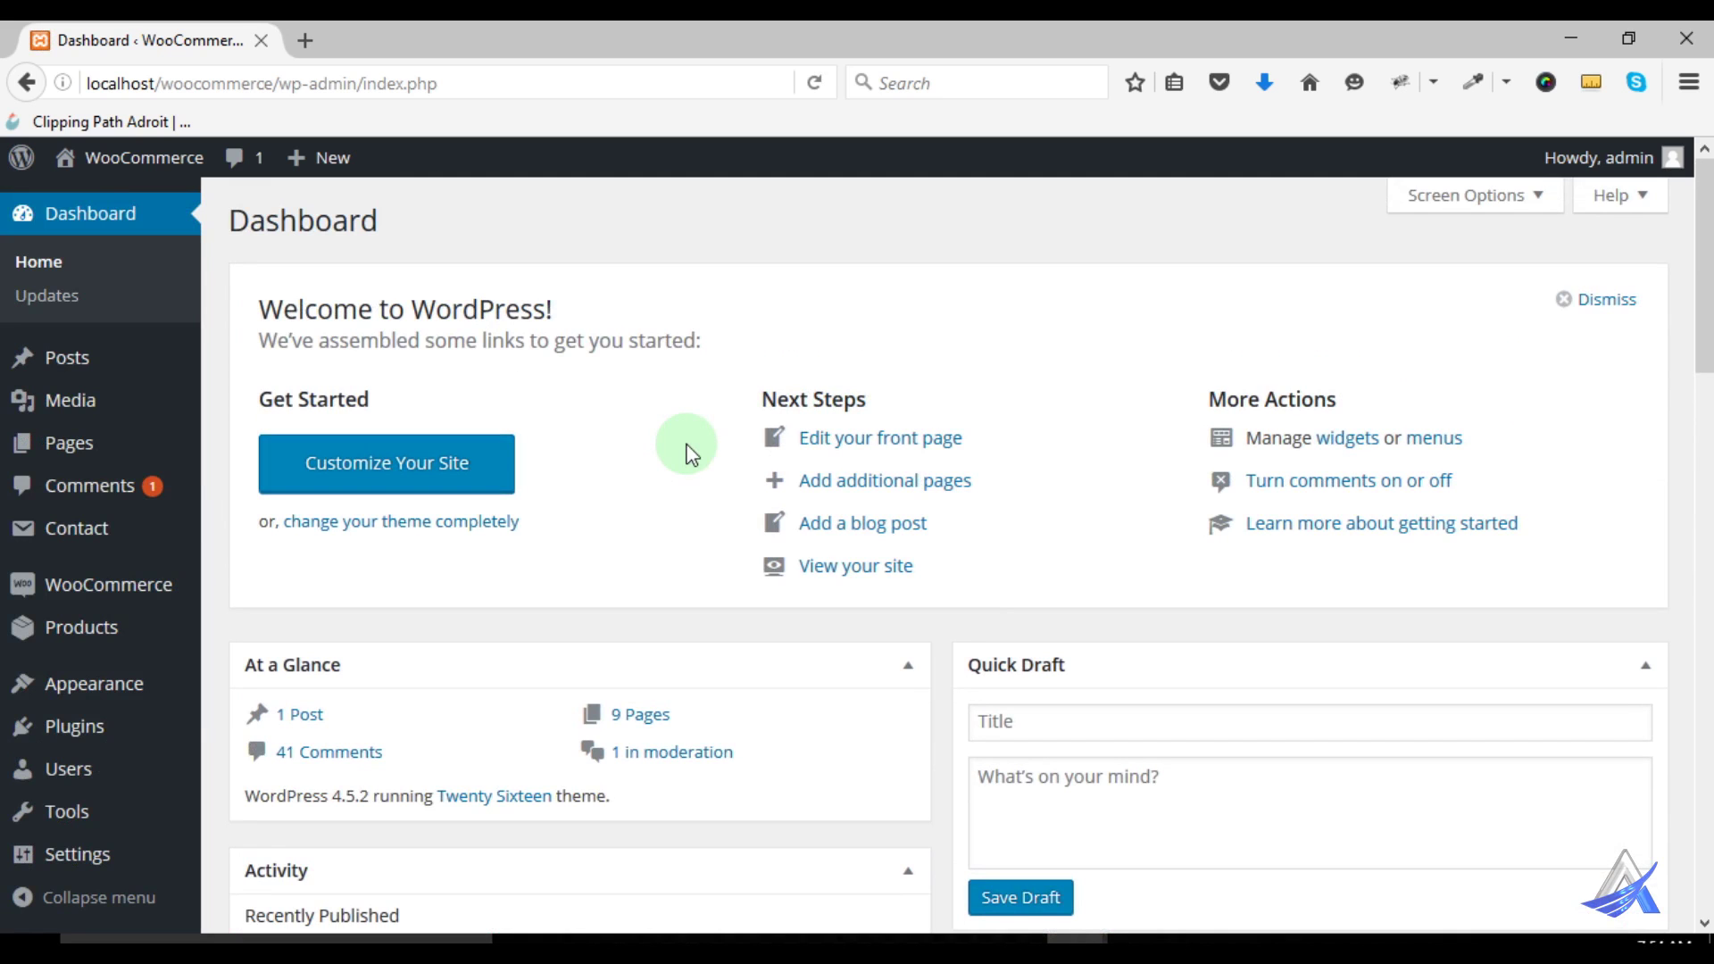
scroll(1129, 447, down, 3)
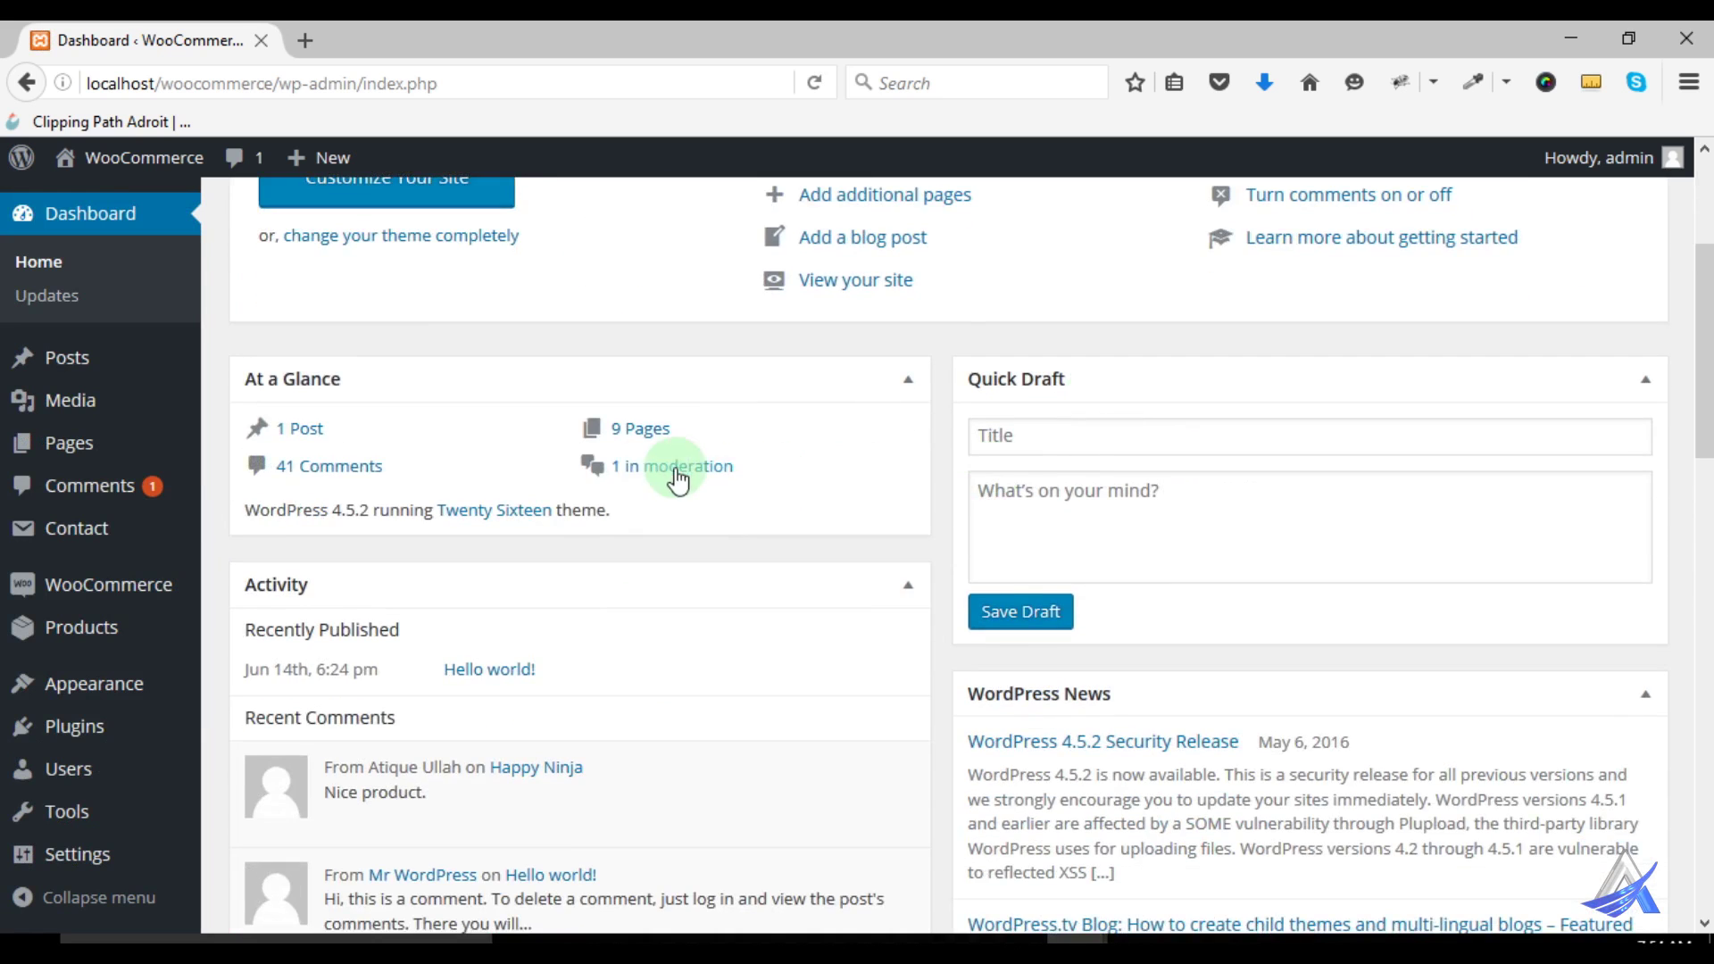
scroll(1097, 496, down, 3)
scroll(1099, 505, up, 6)
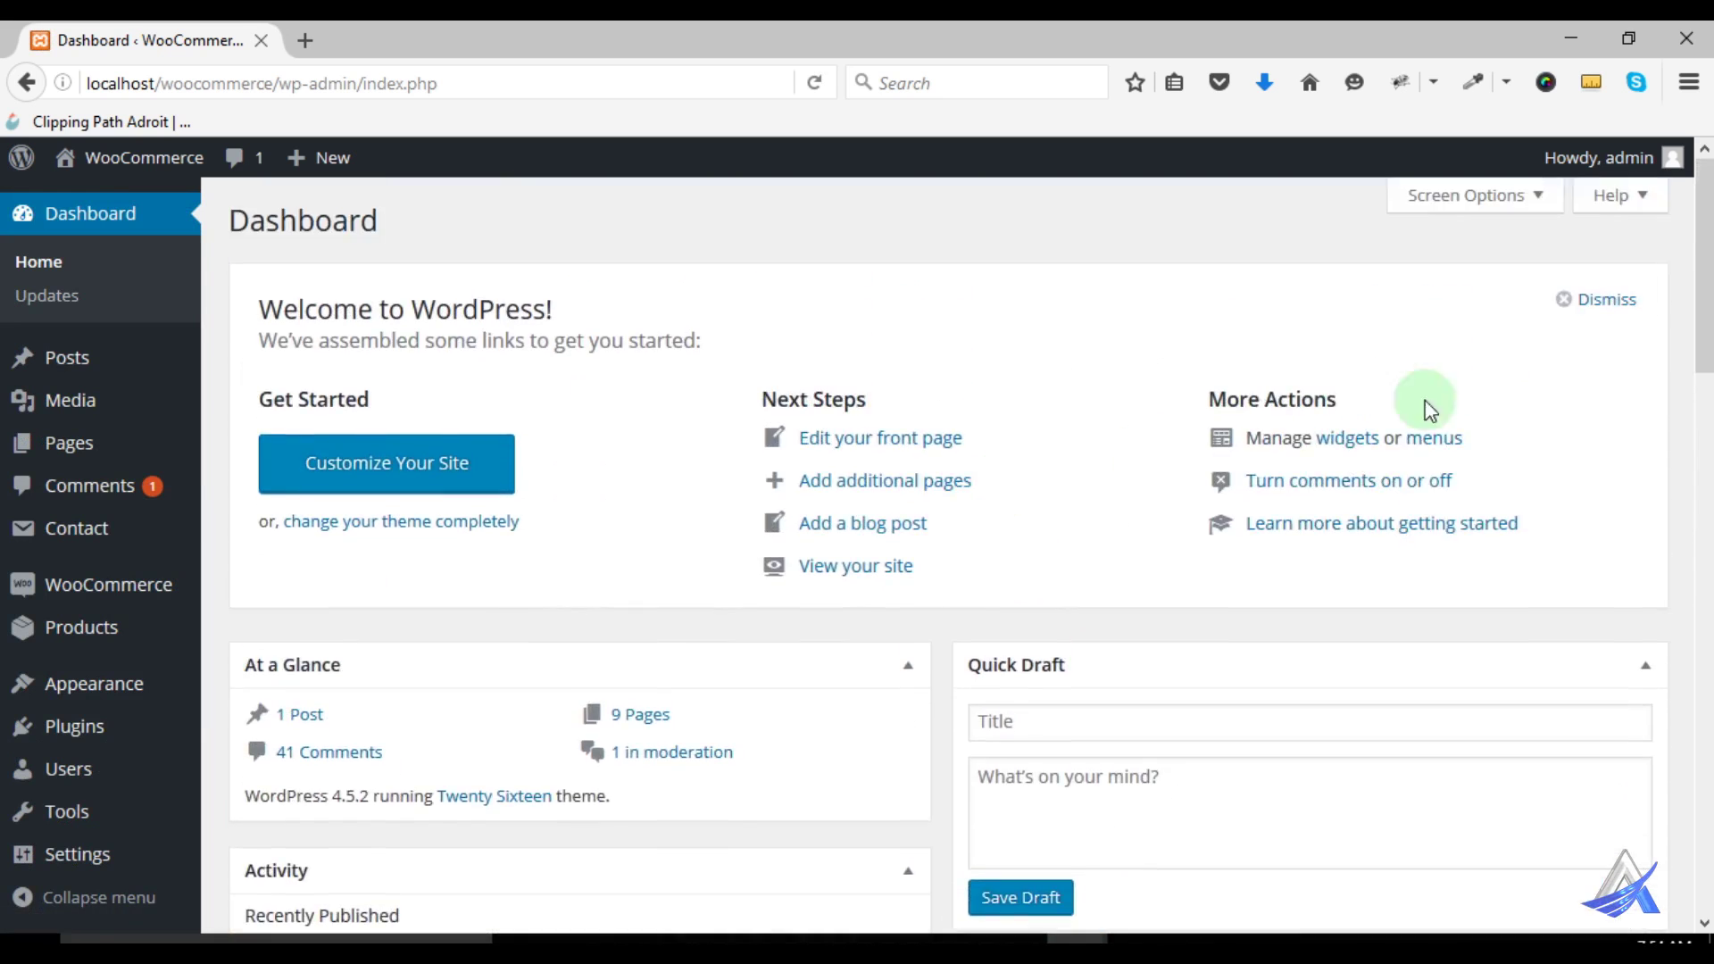
click(1608, 301)
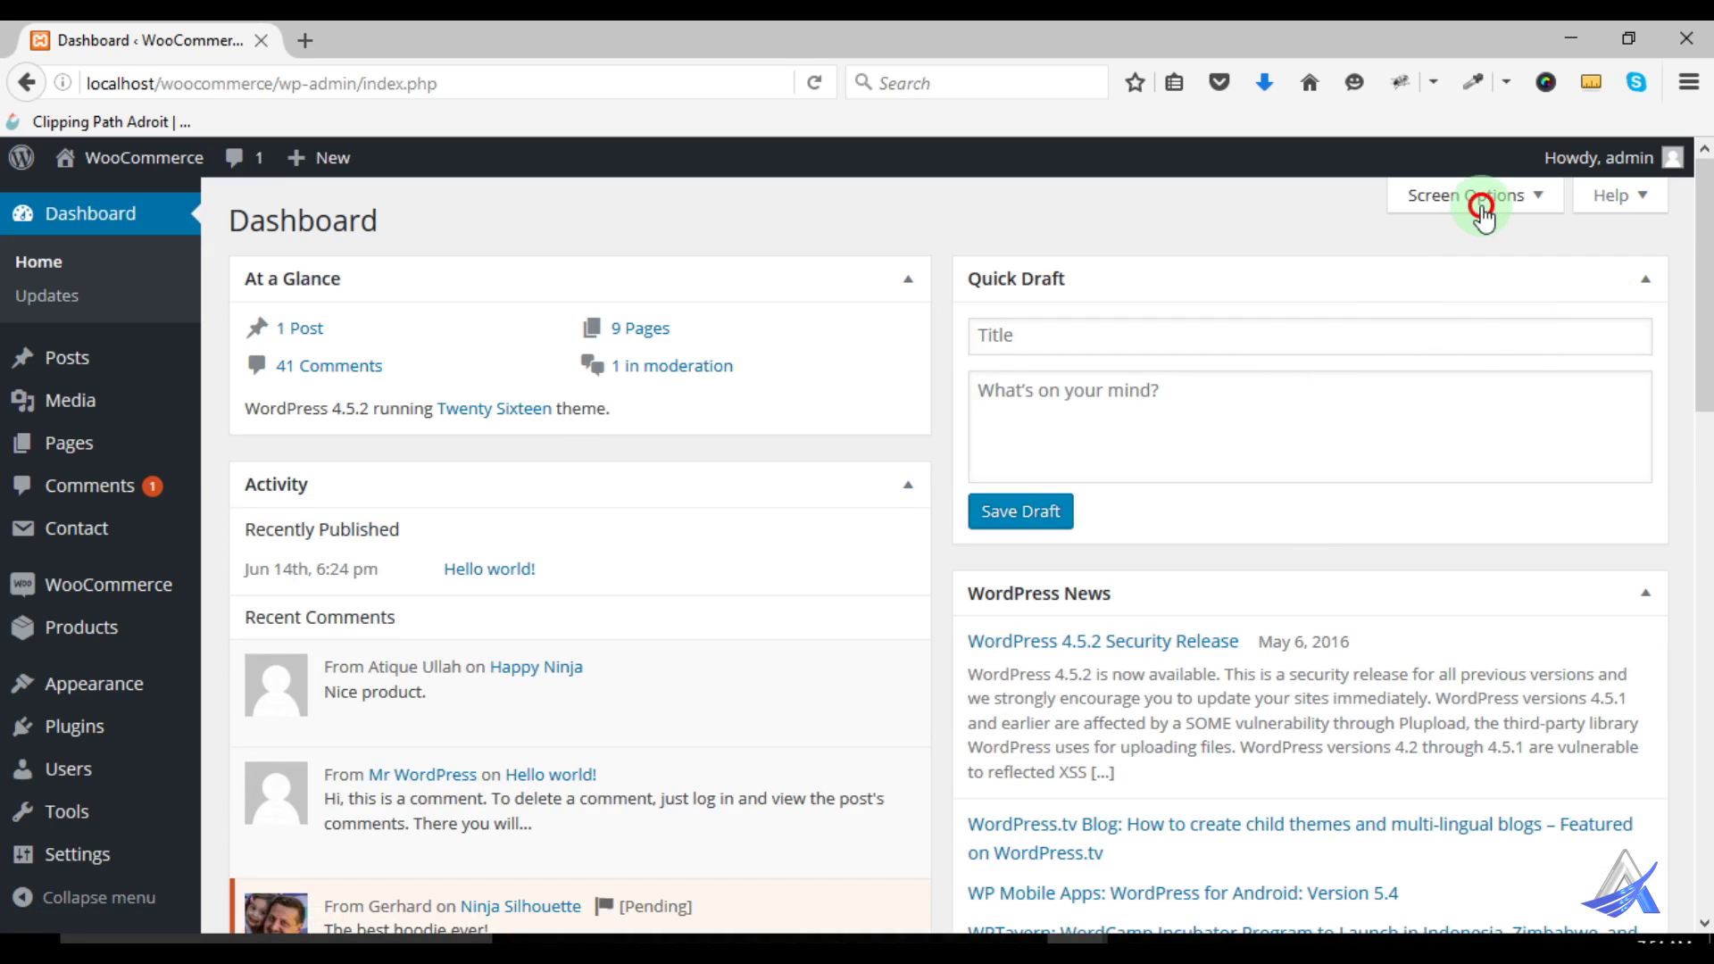
click(1484, 217)
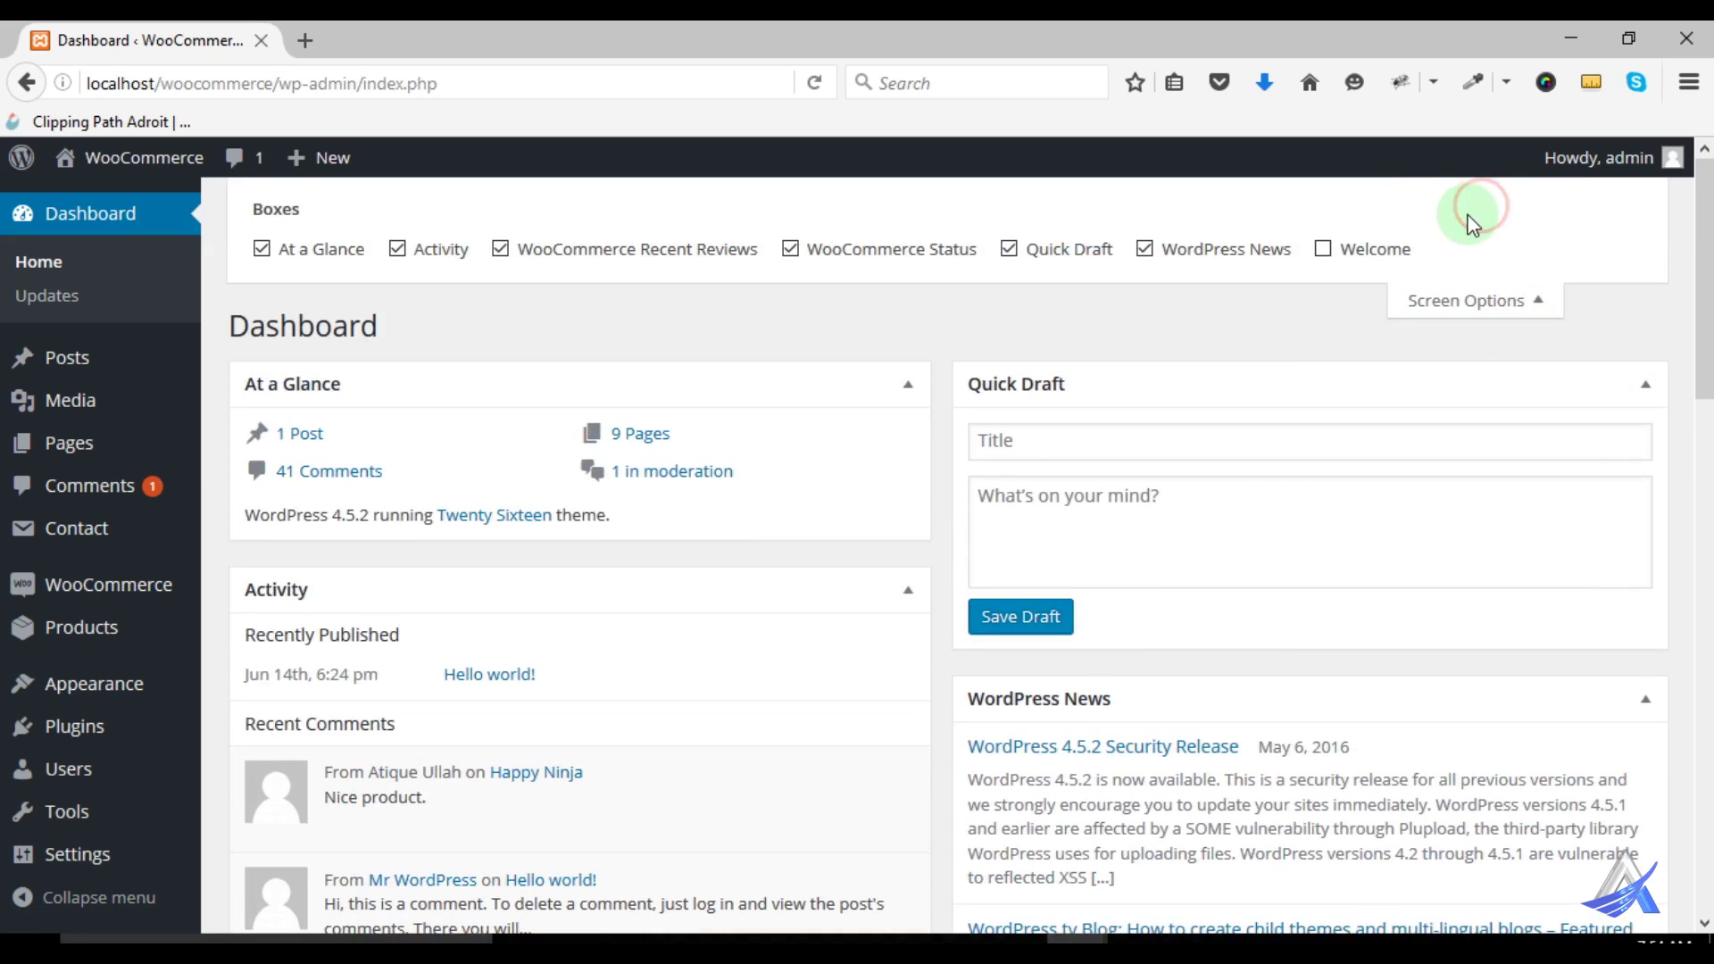
click(263, 250)
click(262, 250)
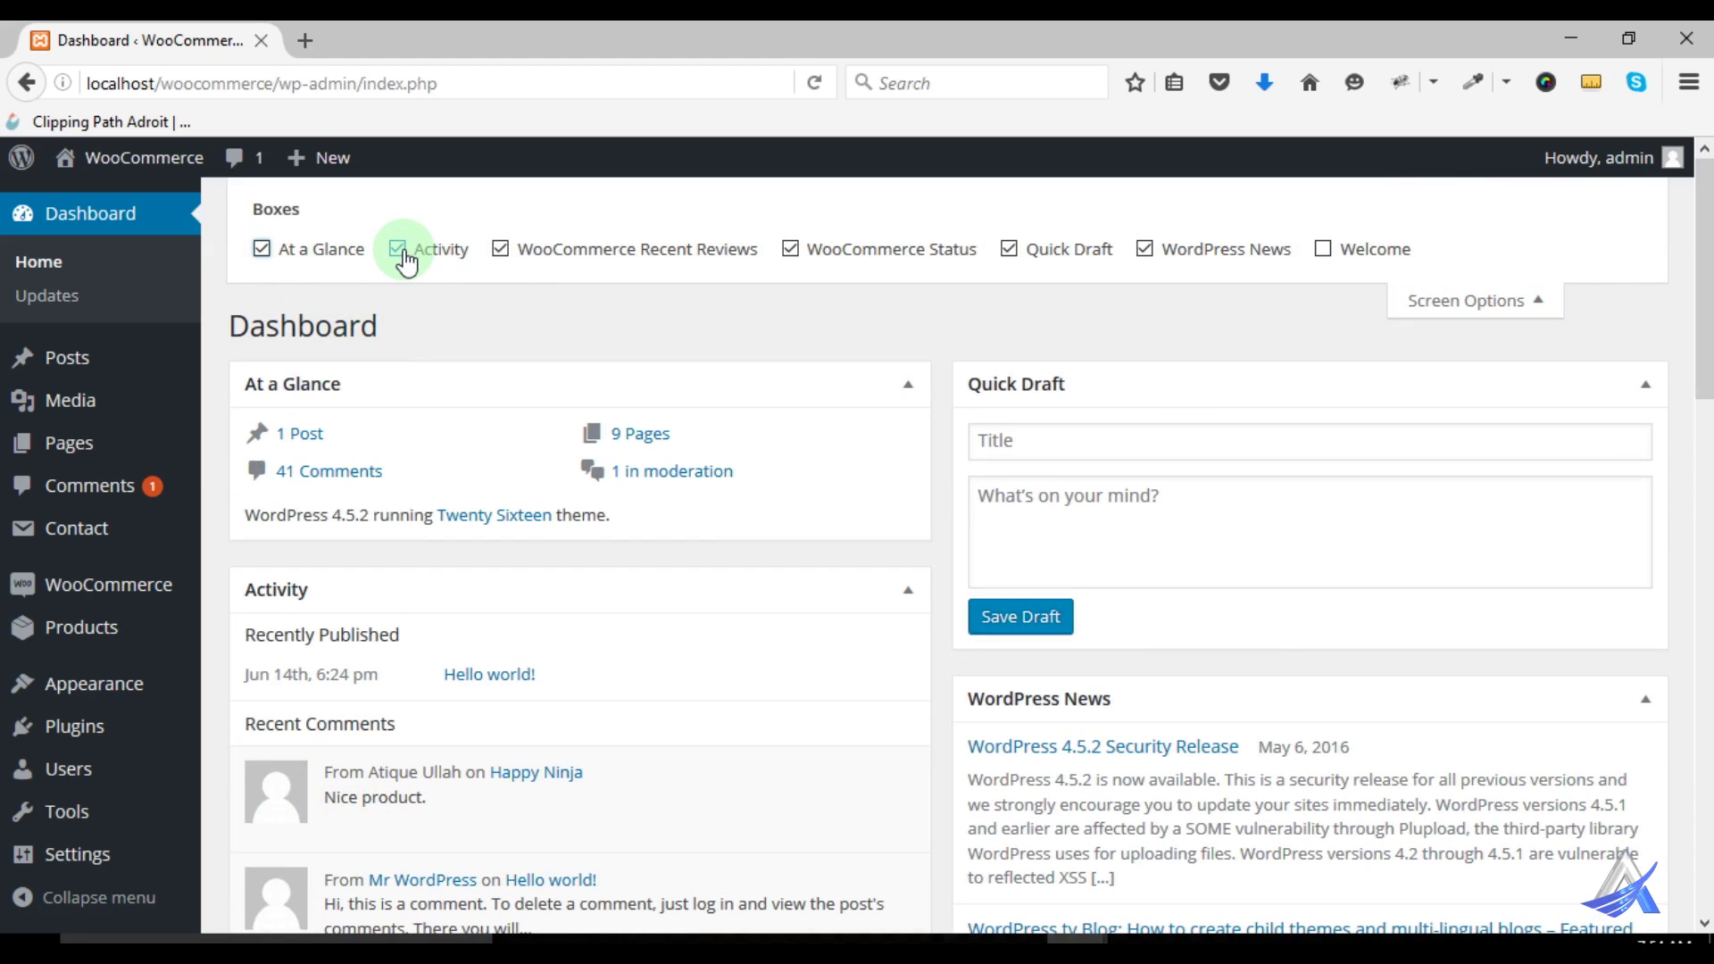
scroll(577, 468, down, 3)
scroll(577, 468, up, 3)
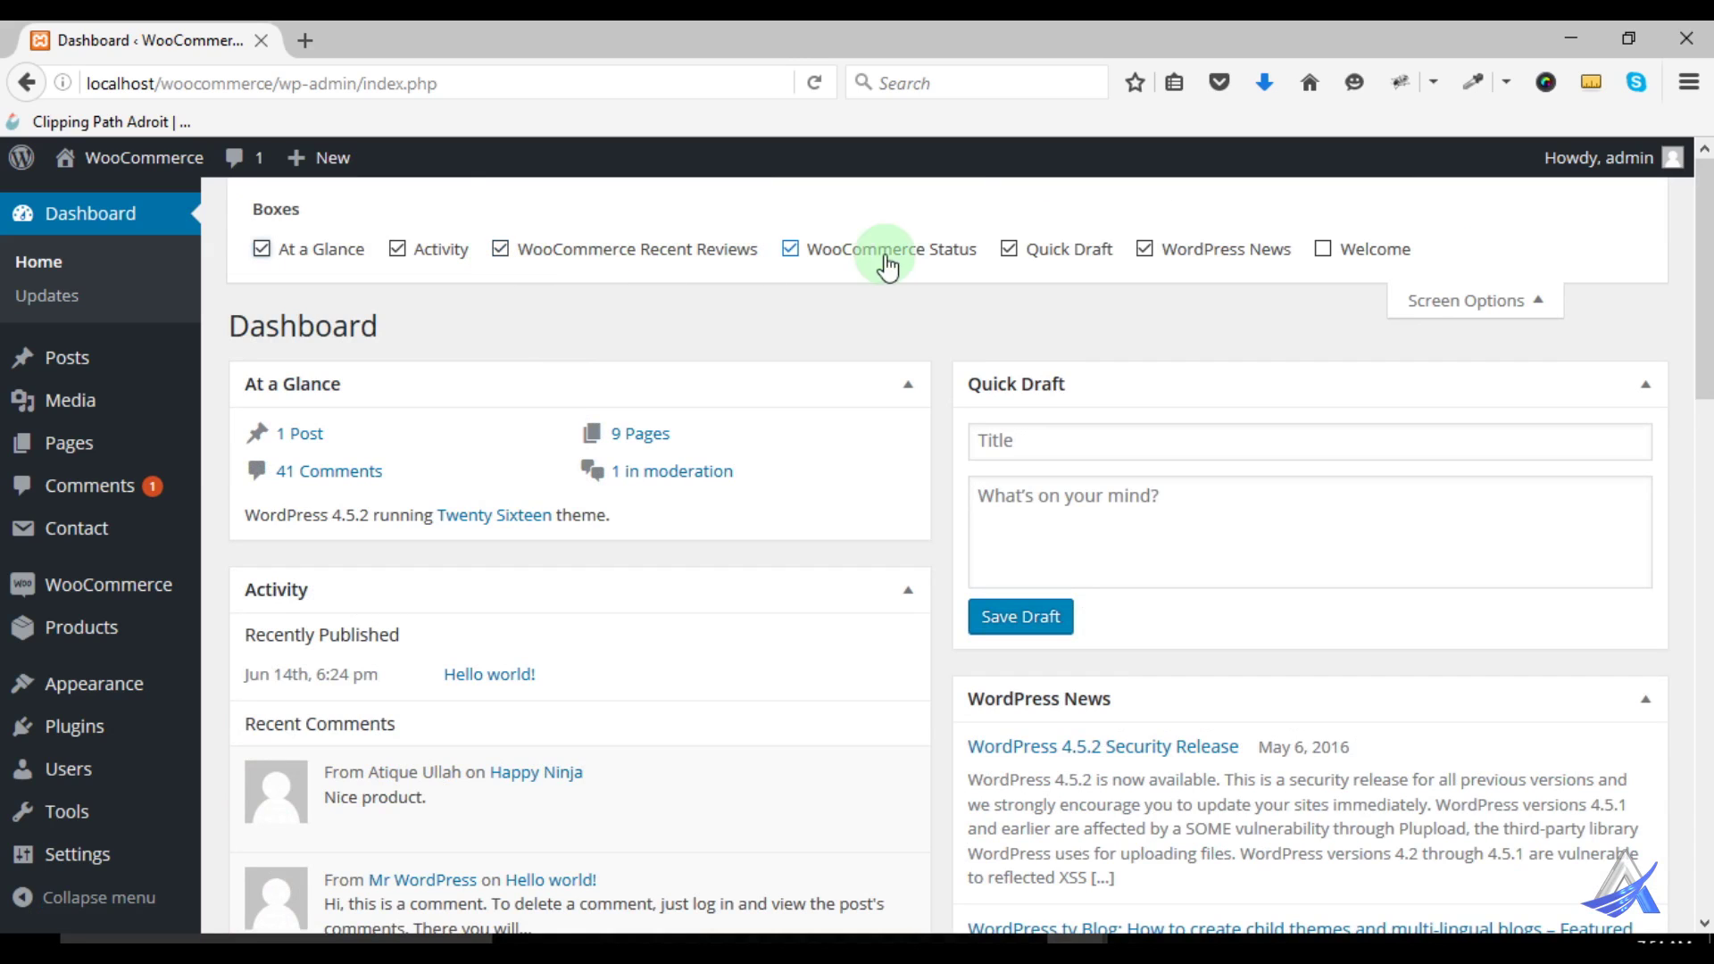
click(1010, 253)
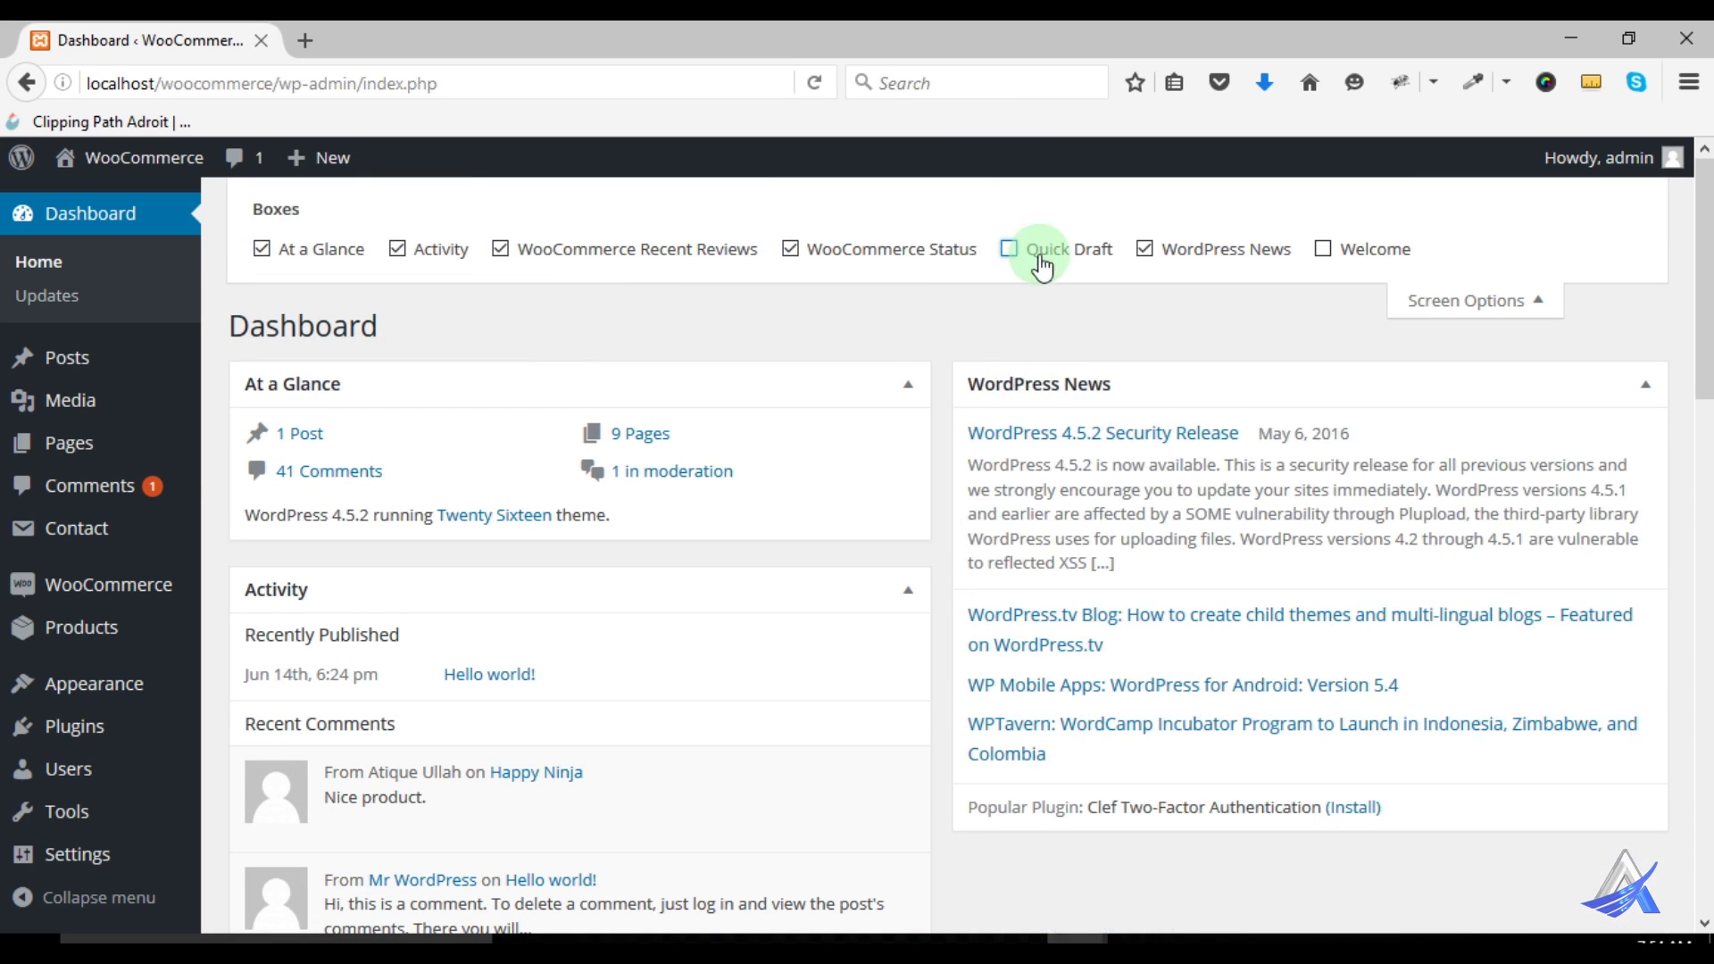
click(1144, 251)
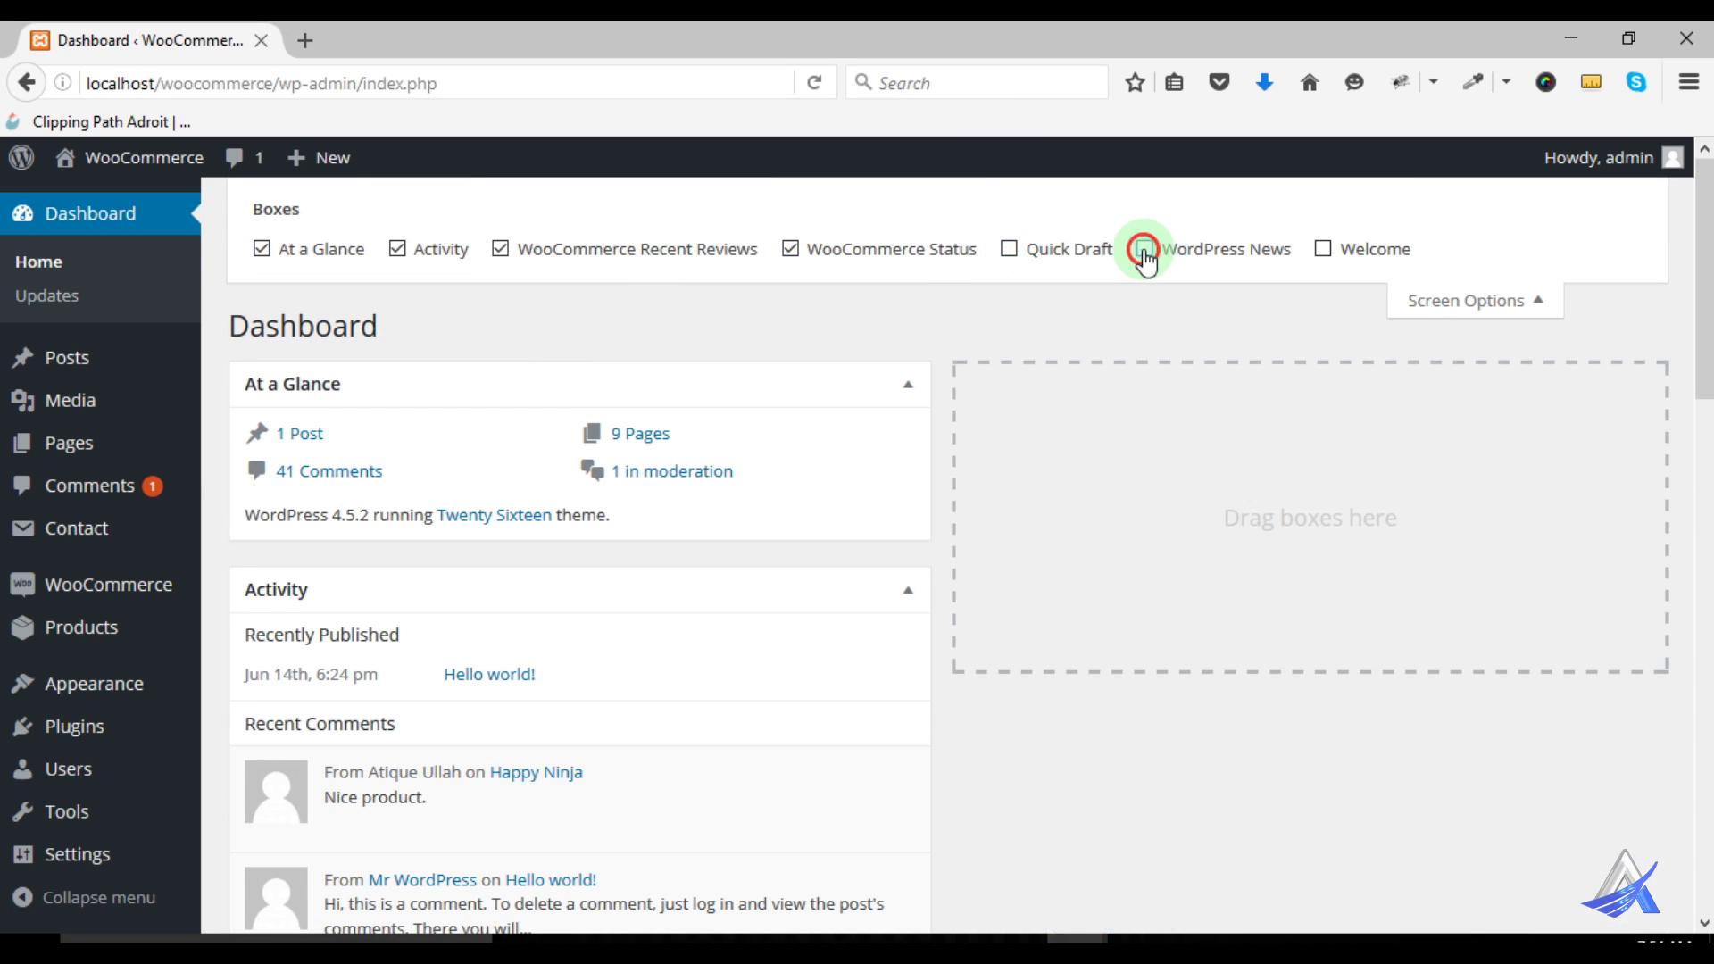
click(1322, 251)
click(1322, 251)
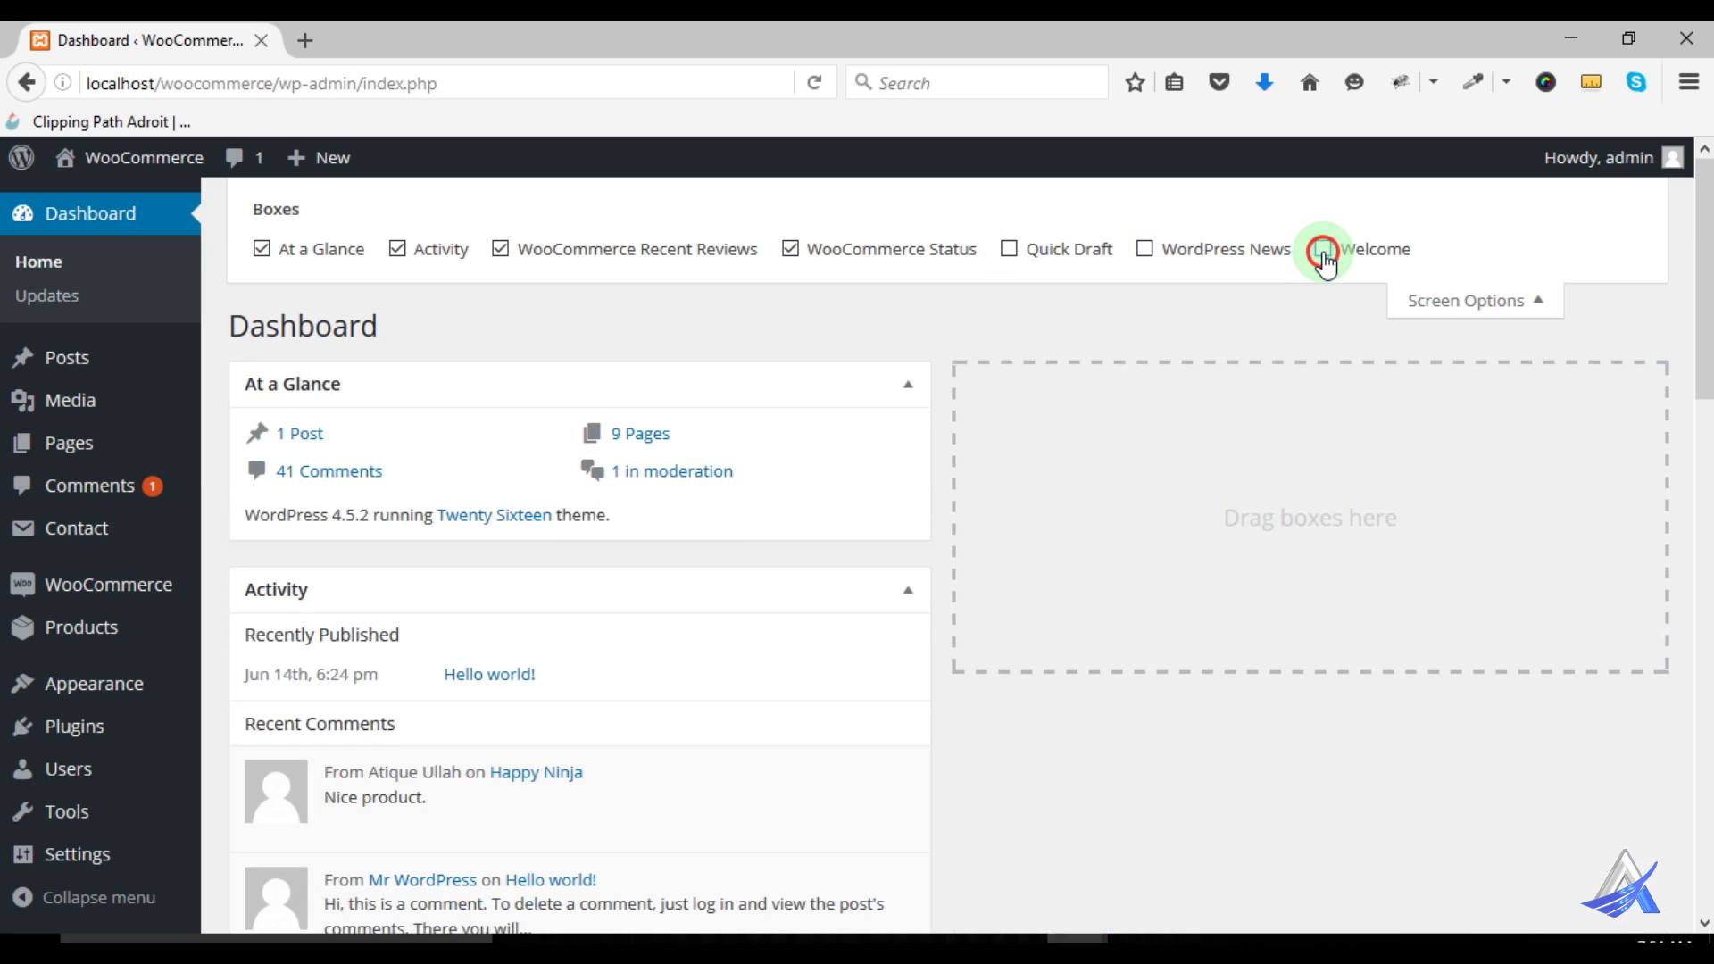
scroll(1288, 507, down, 5)
scroll(1143, 549, down, 14)
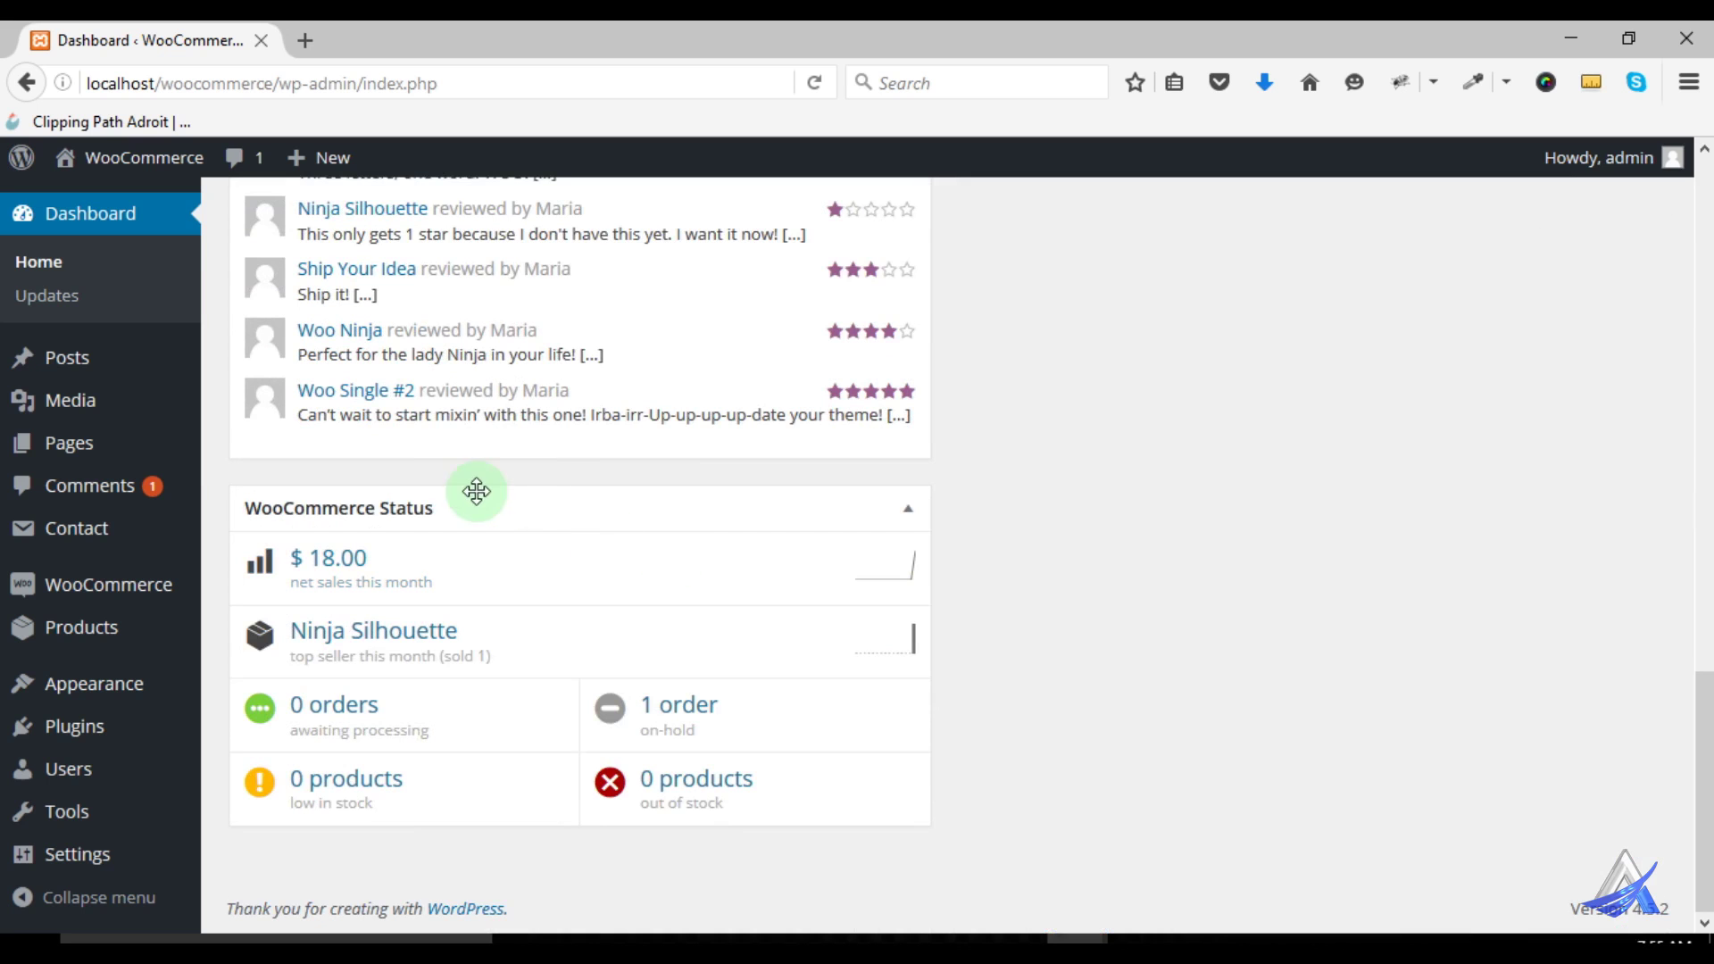
drag(425, 509, 1184, 401)
scroll(1137, 464, up, 12)
scroll(1139, 469, up, 5)
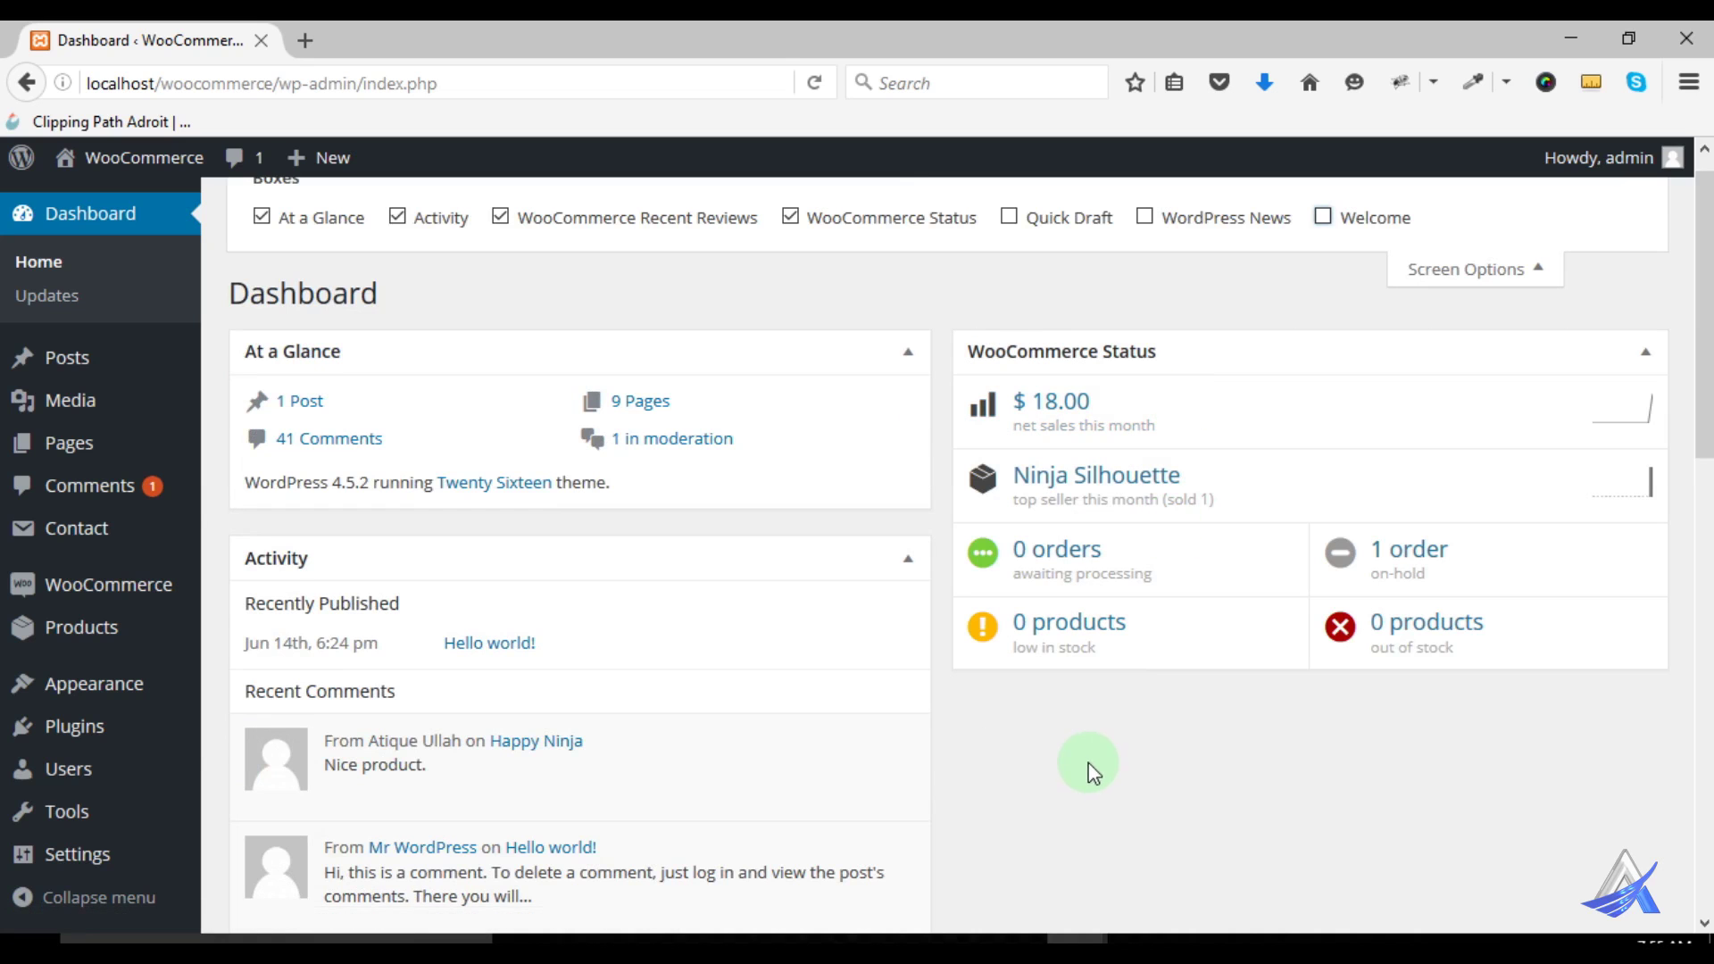
scroll(1022, 766, down, 3)
scroll(1022, 766, down, 7)
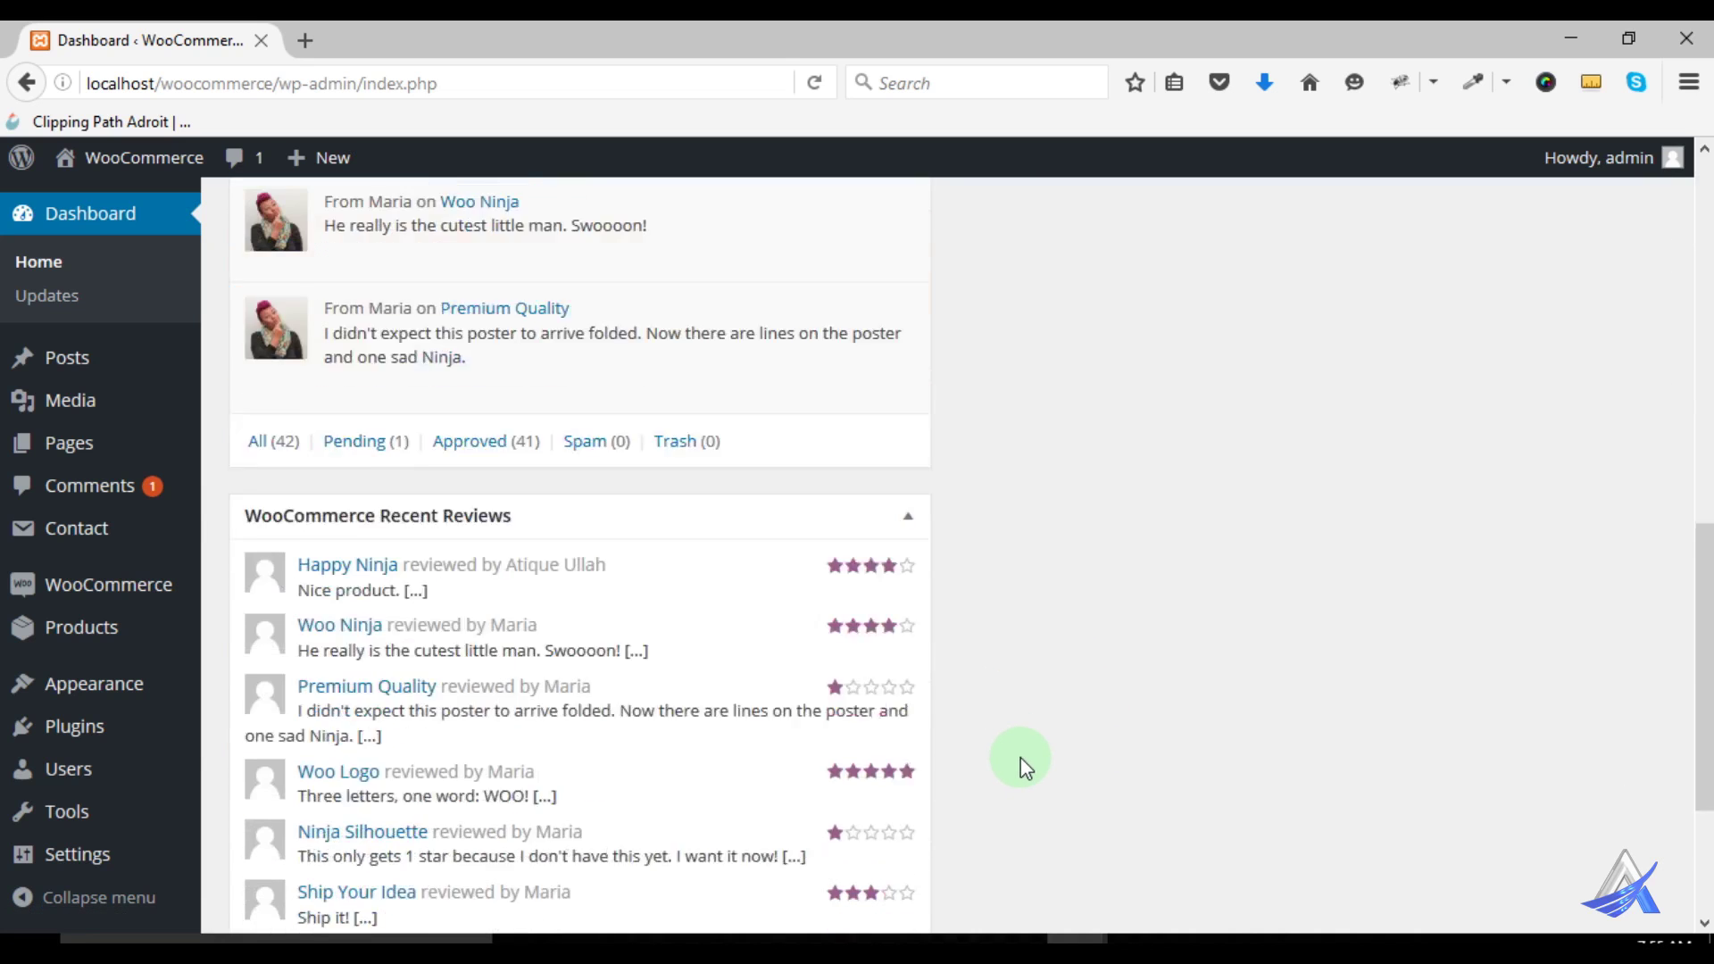
scroll(425, 537, down, 2)
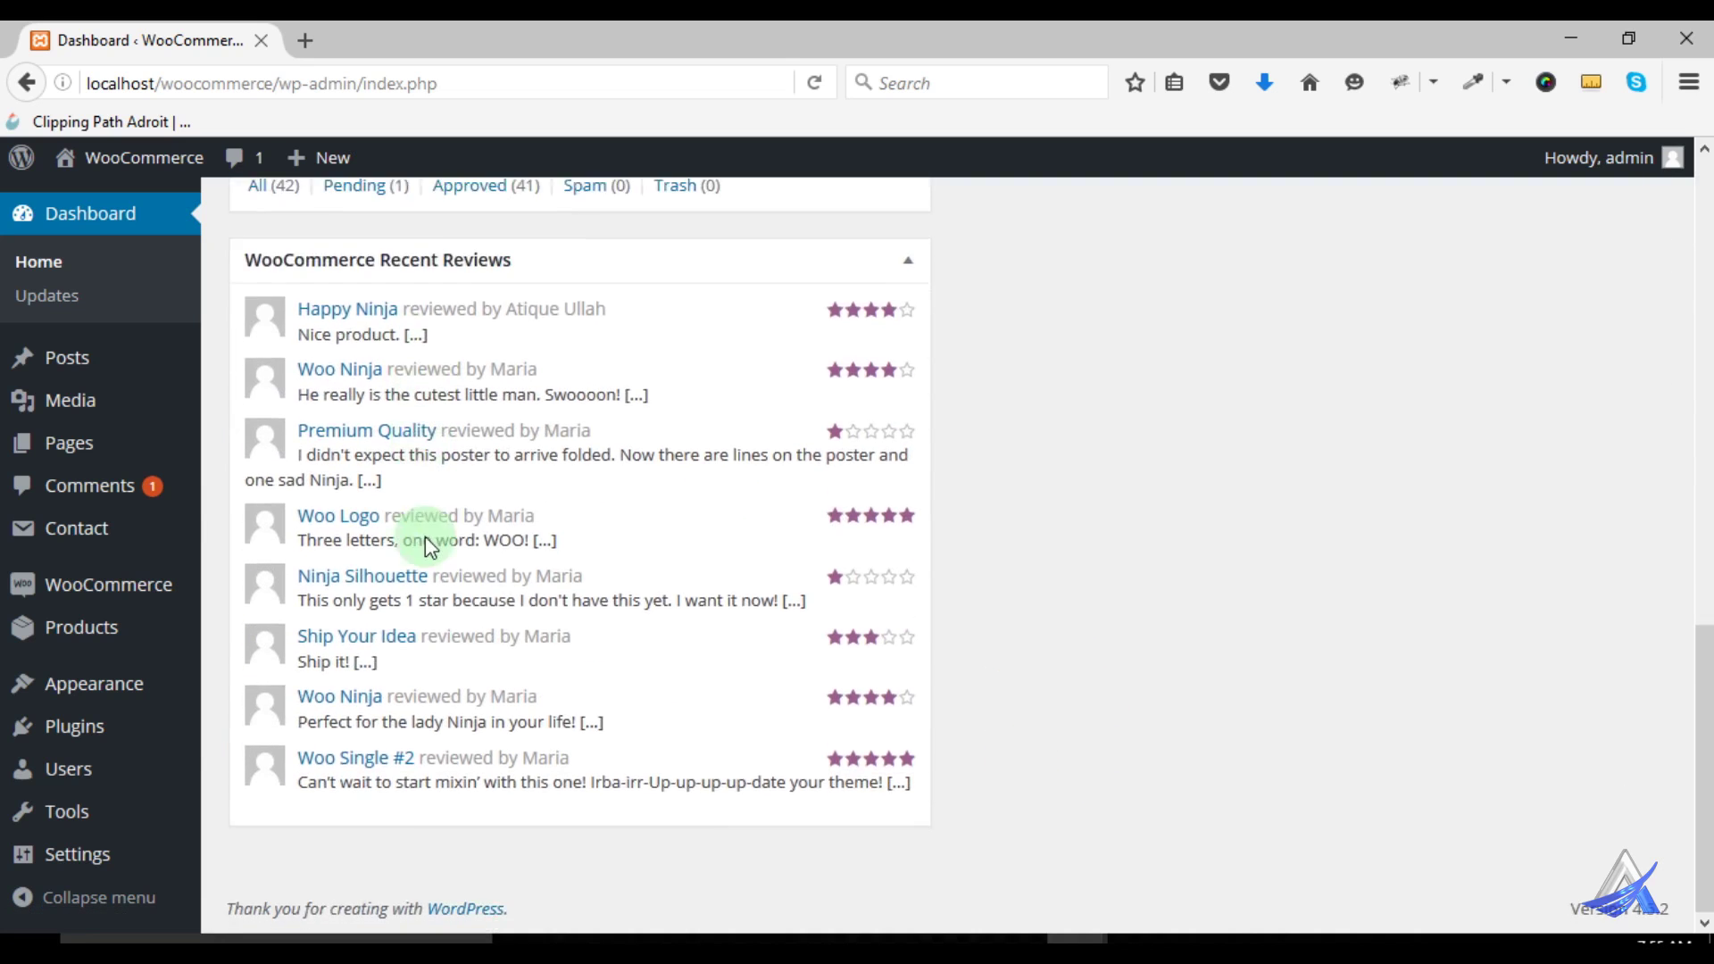
scroll(431, 561, up, 9)
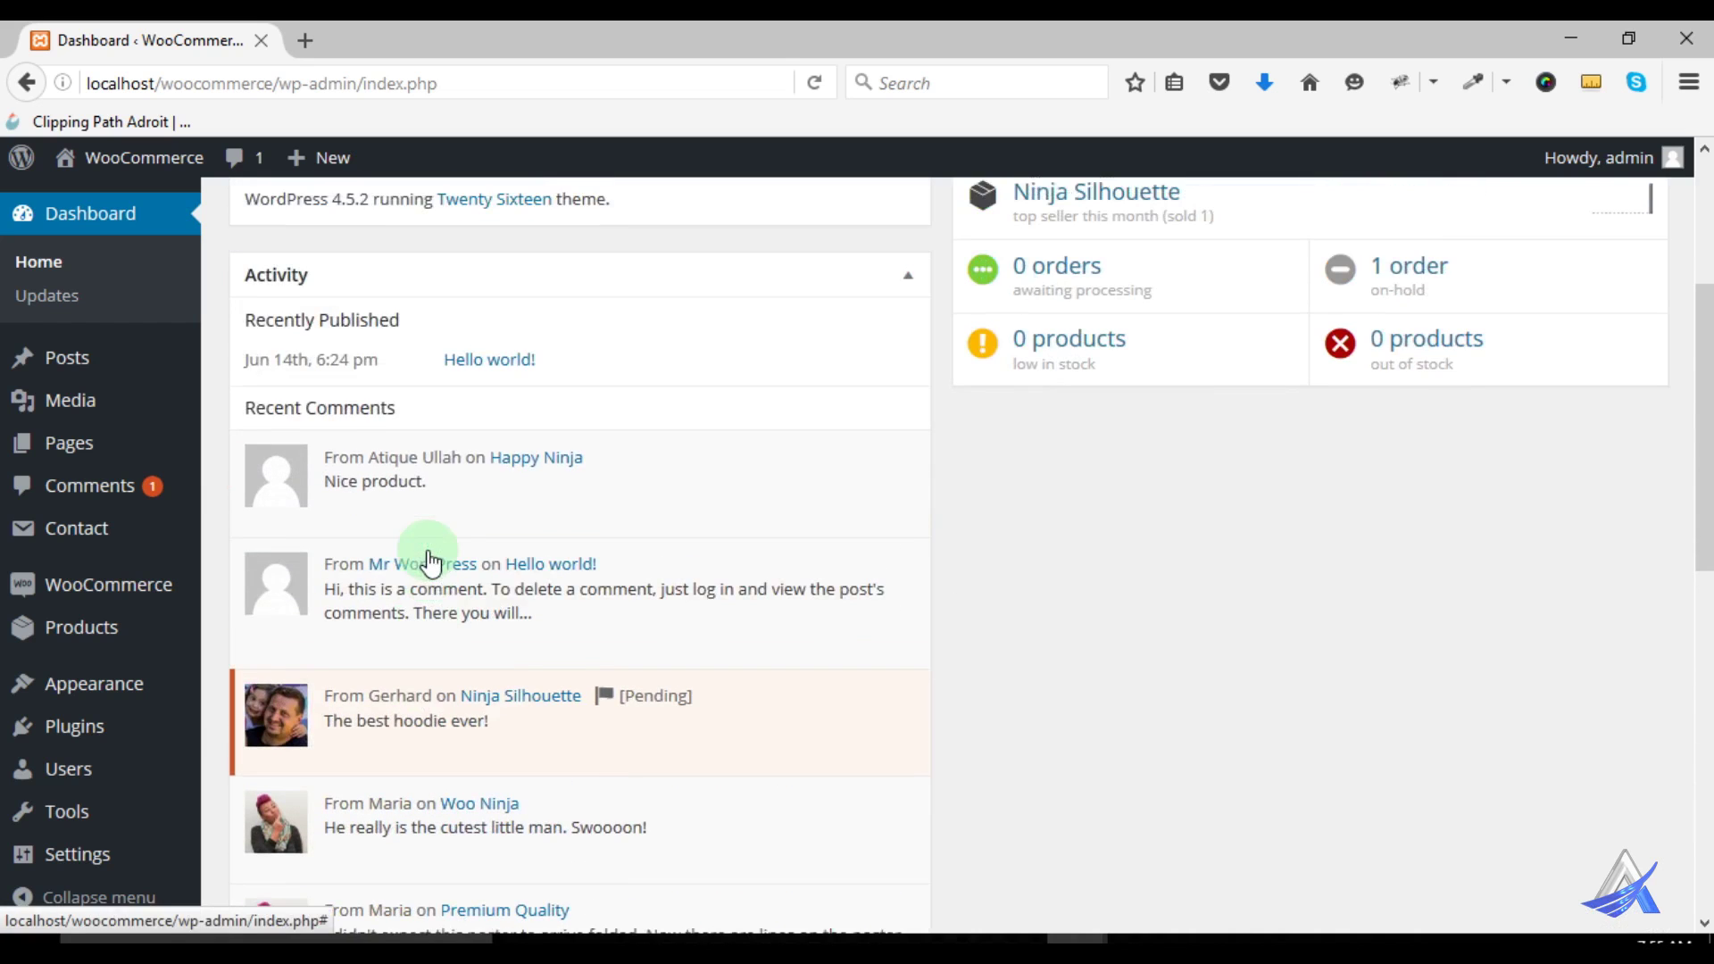
scroll(529, 498, up, 3)
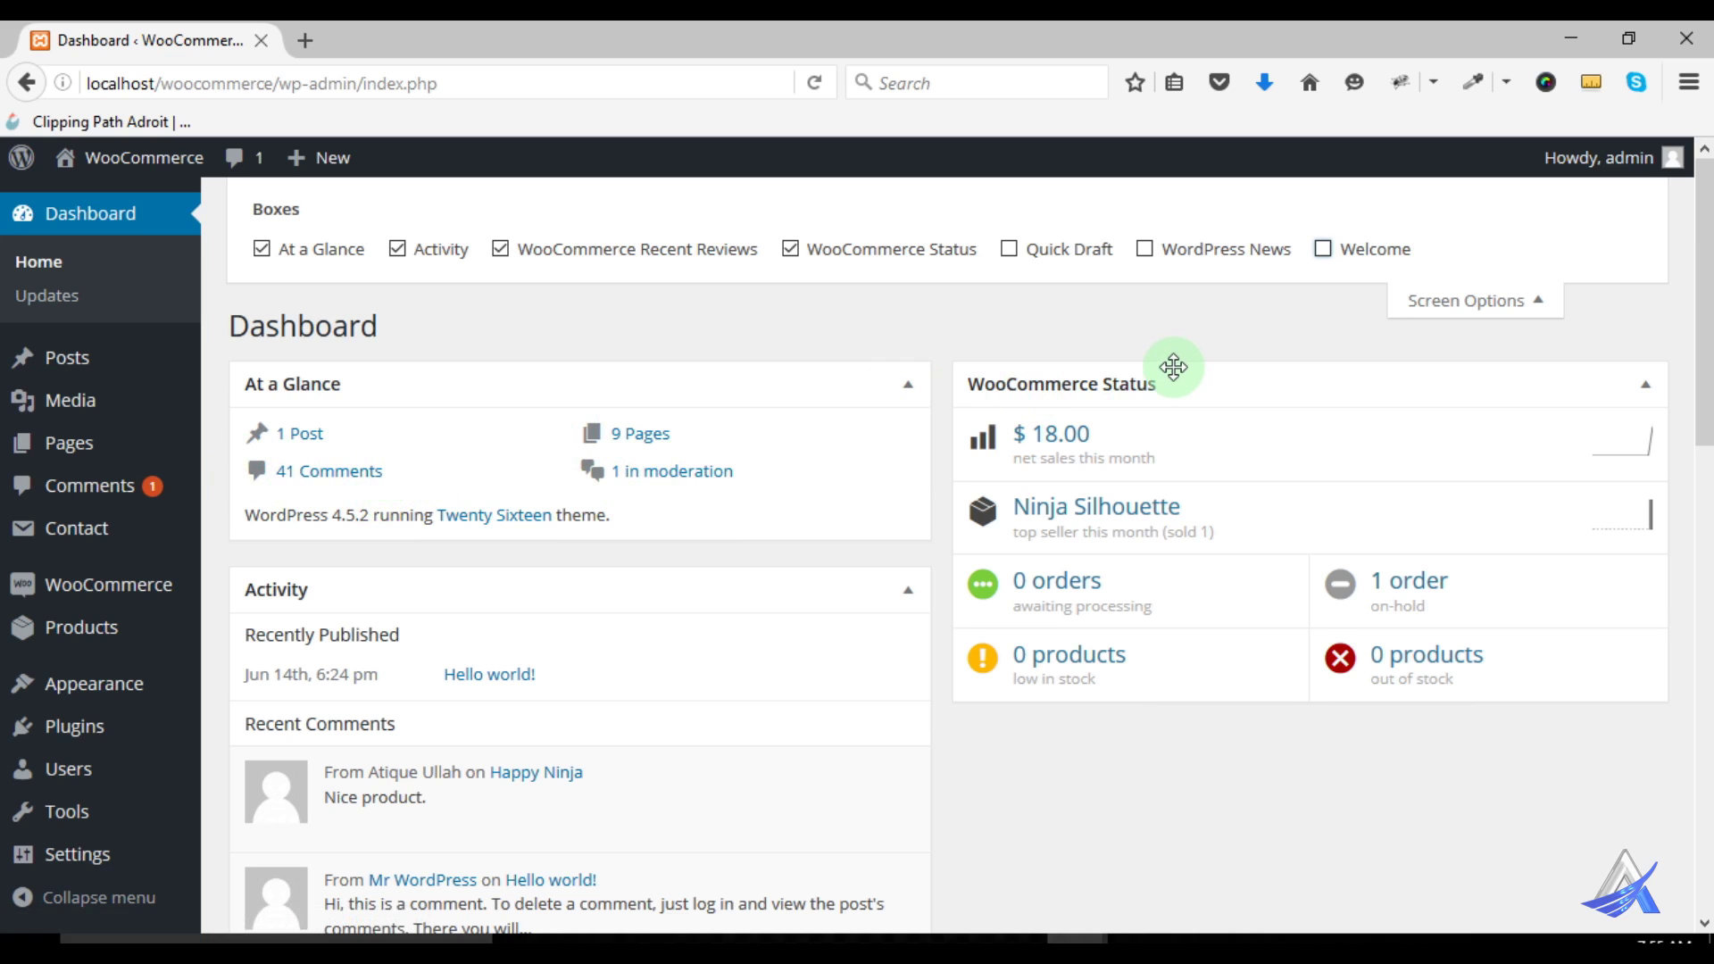
Close Screen Options and open '1 order on-hold' from the WooCommerce Status box
click(1488, 308)
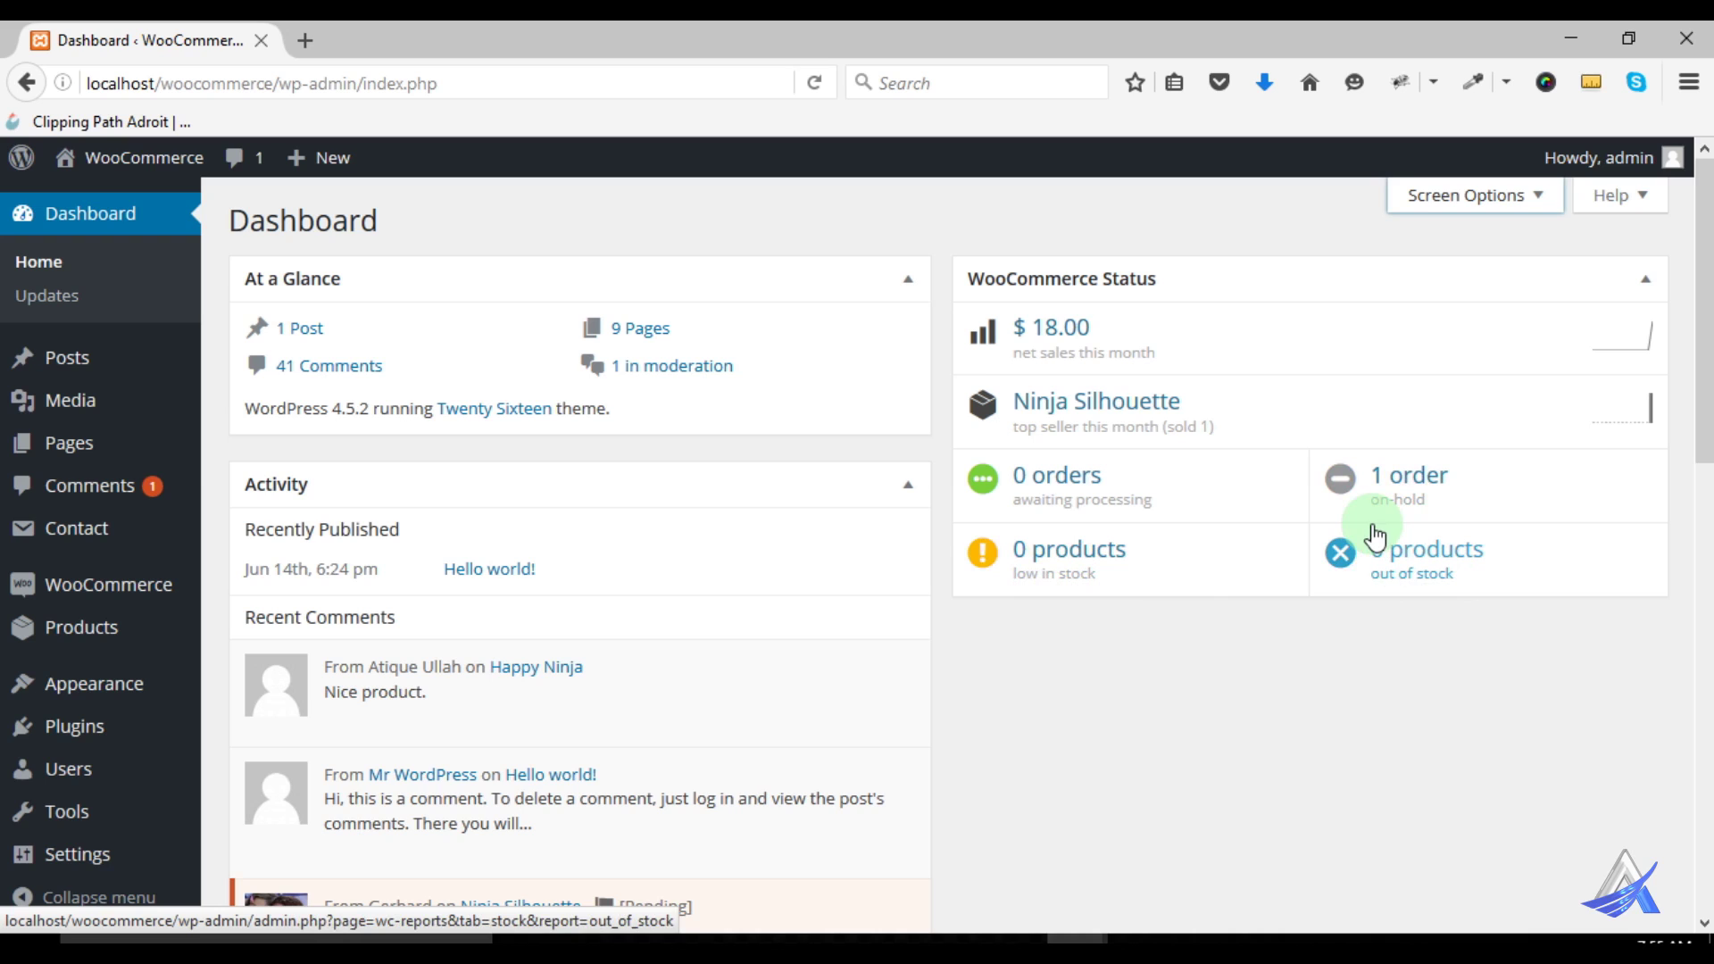
click(1407, 492)
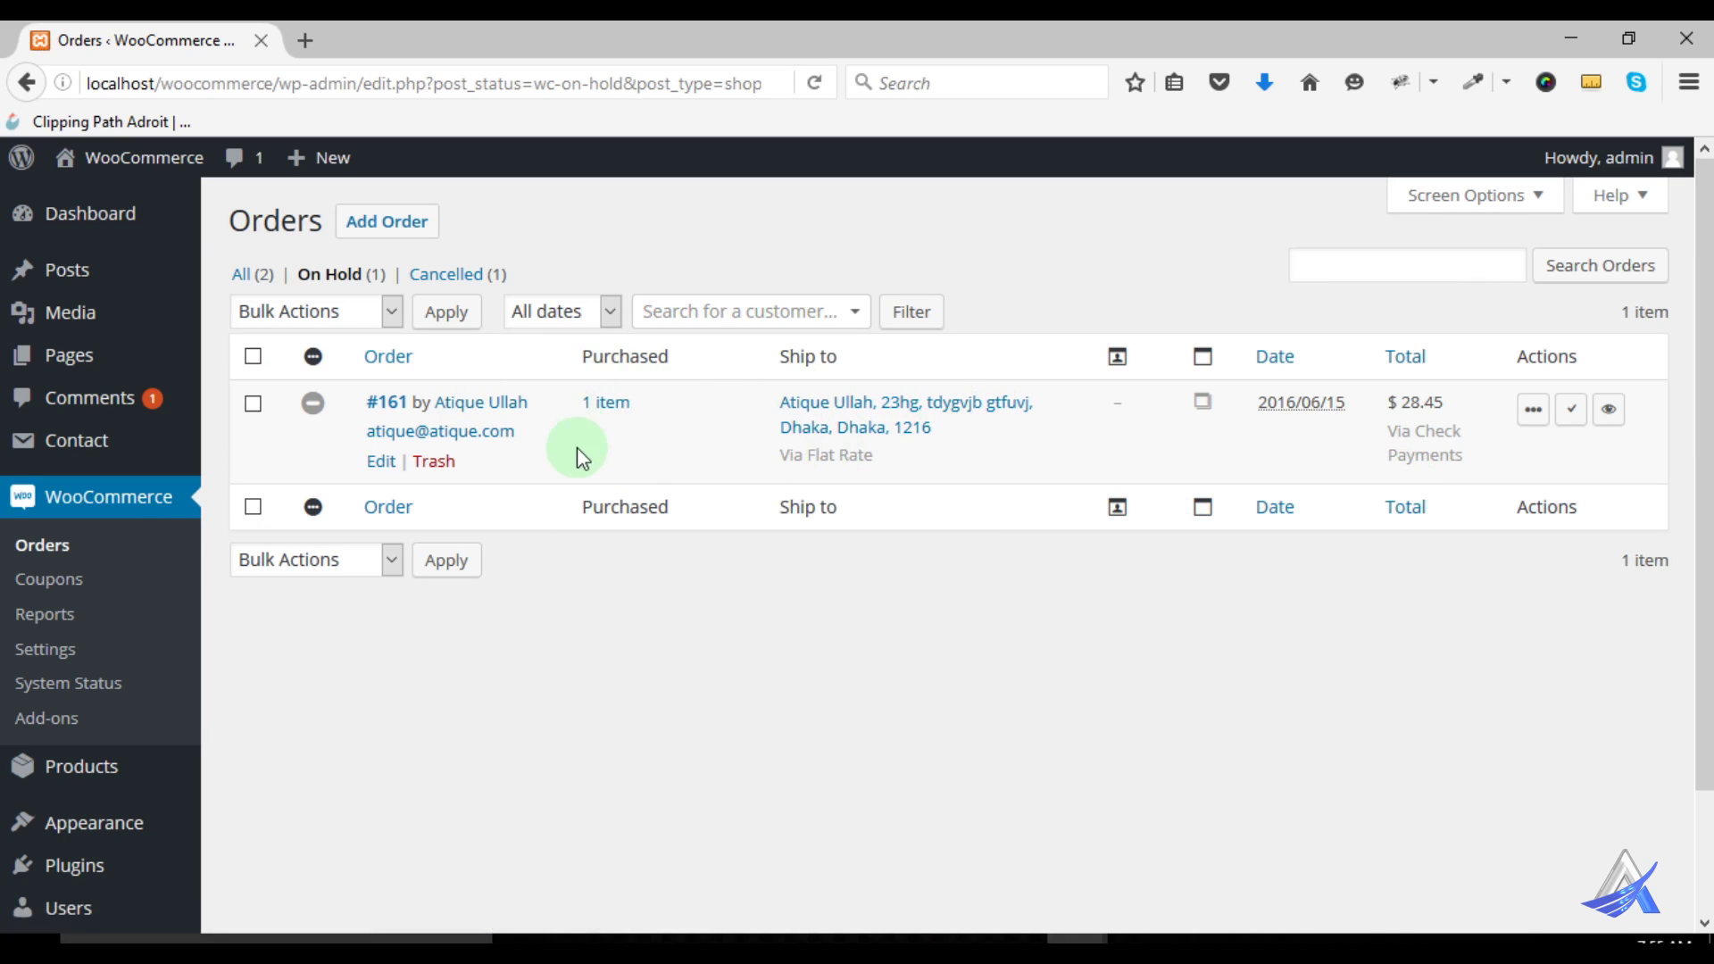
Show all orders, #161 and #123, and open order #161 for editing
click(52, 552)
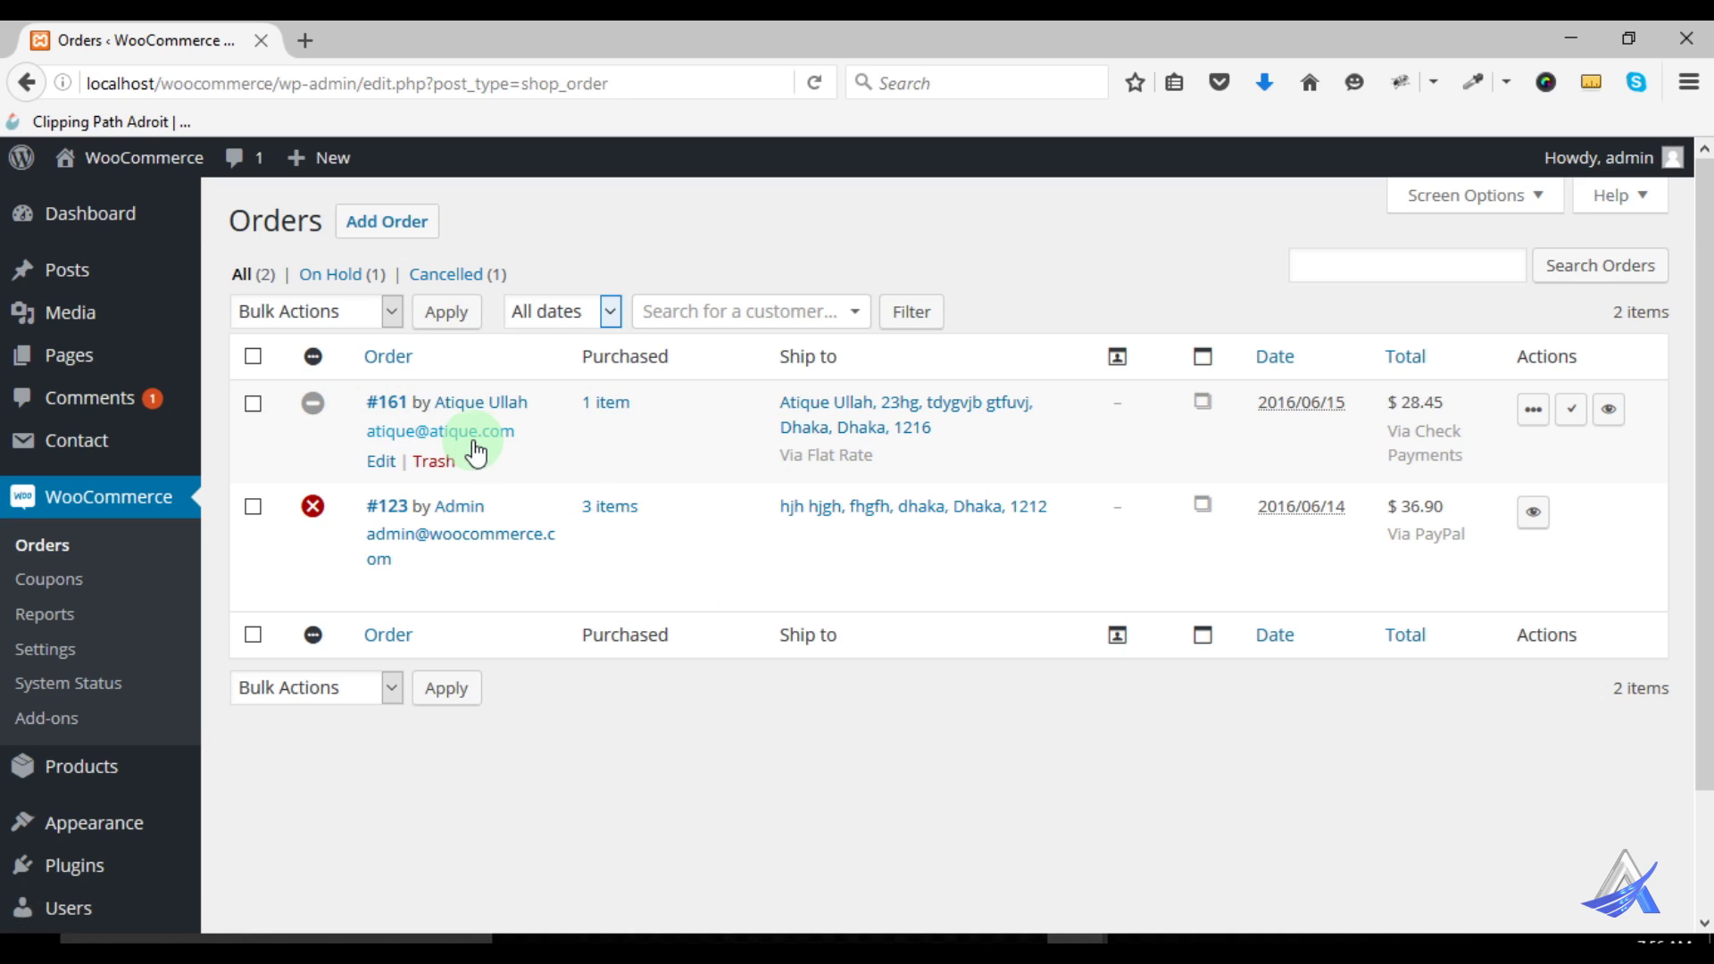
mouse_move(313, 506)
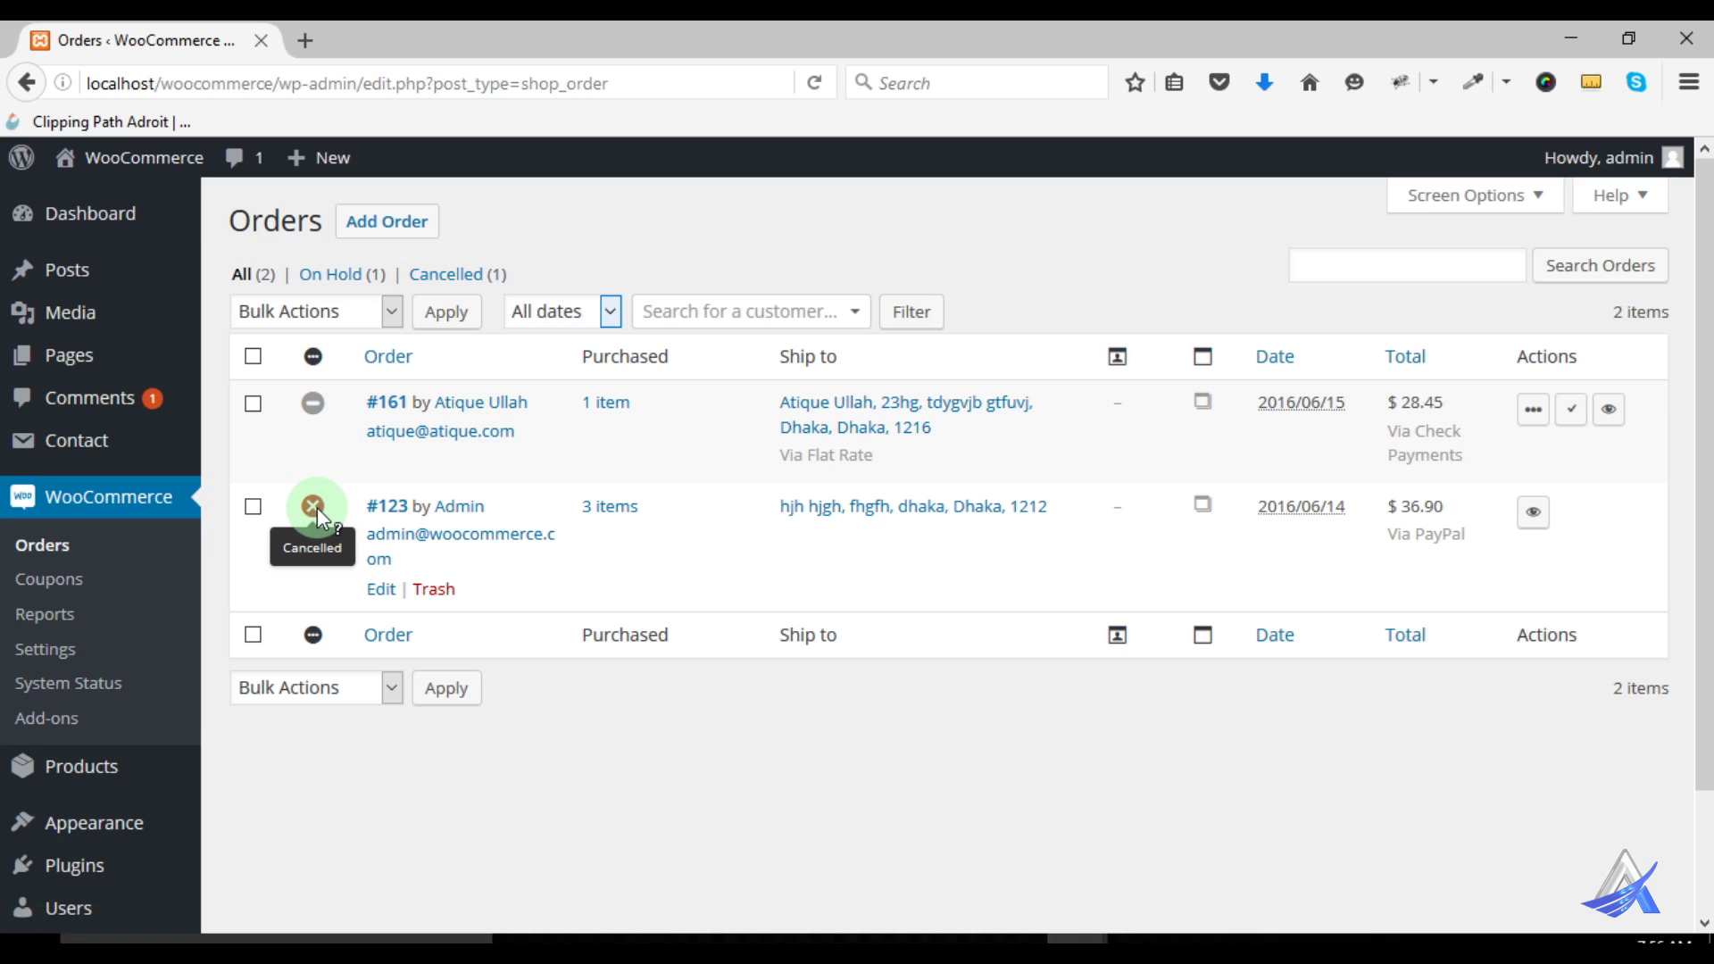
mouse_move(318, 404)
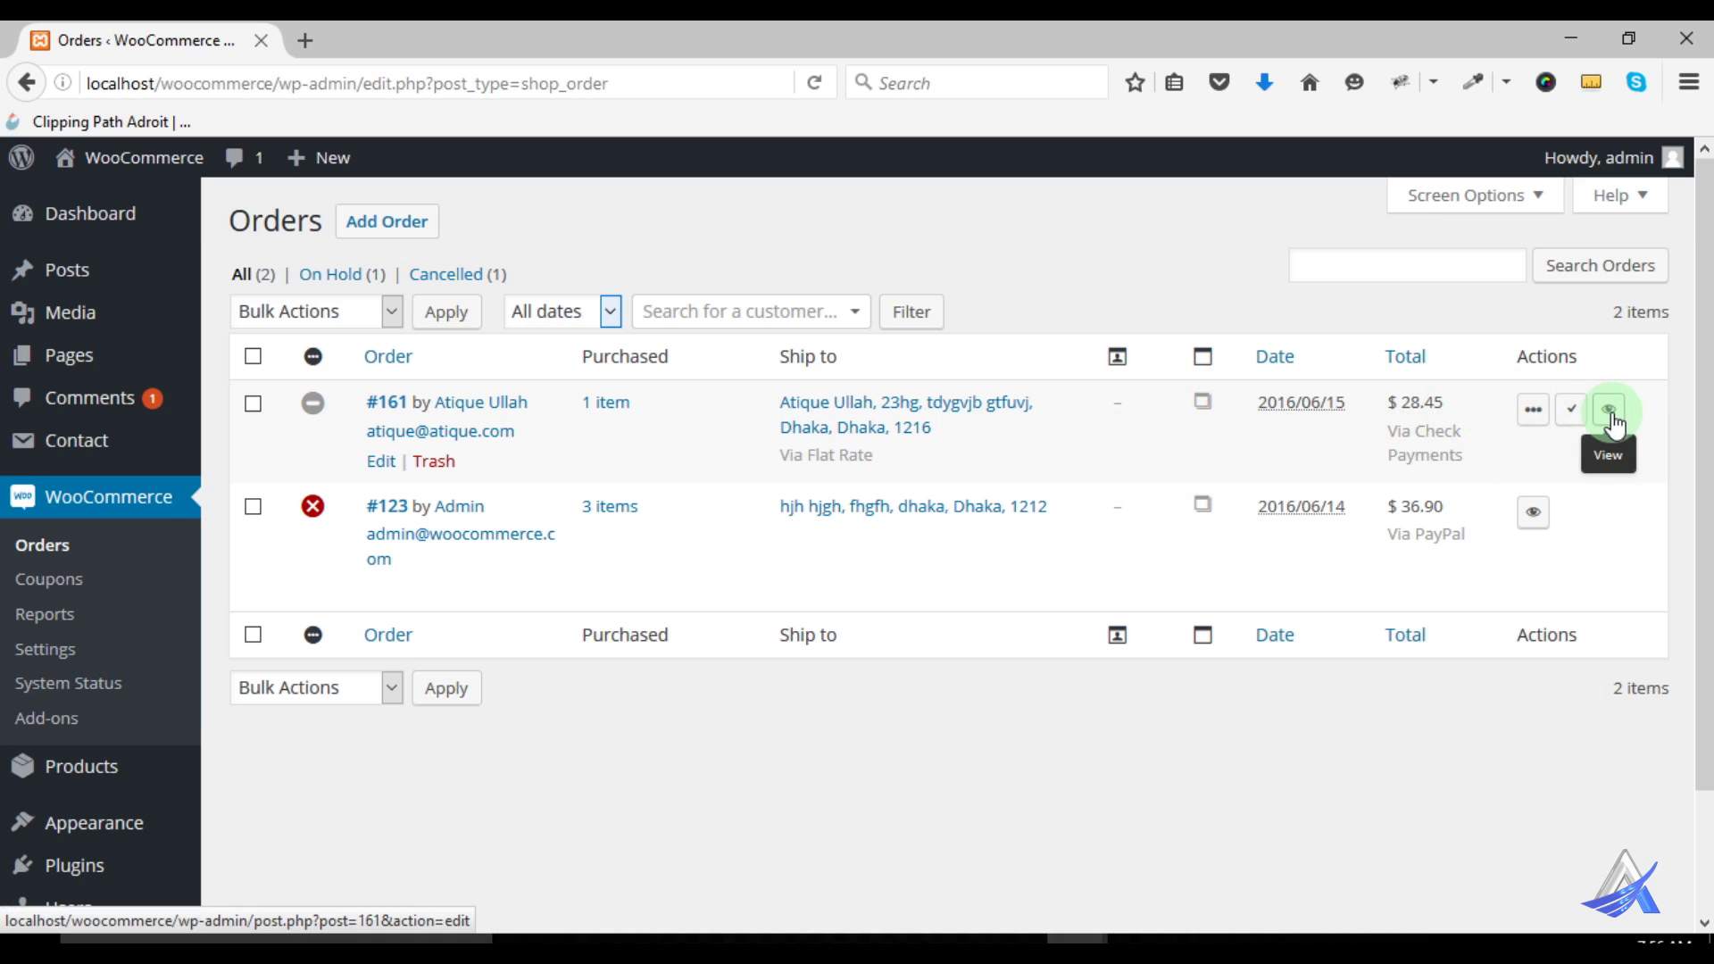
click(1611, 412)
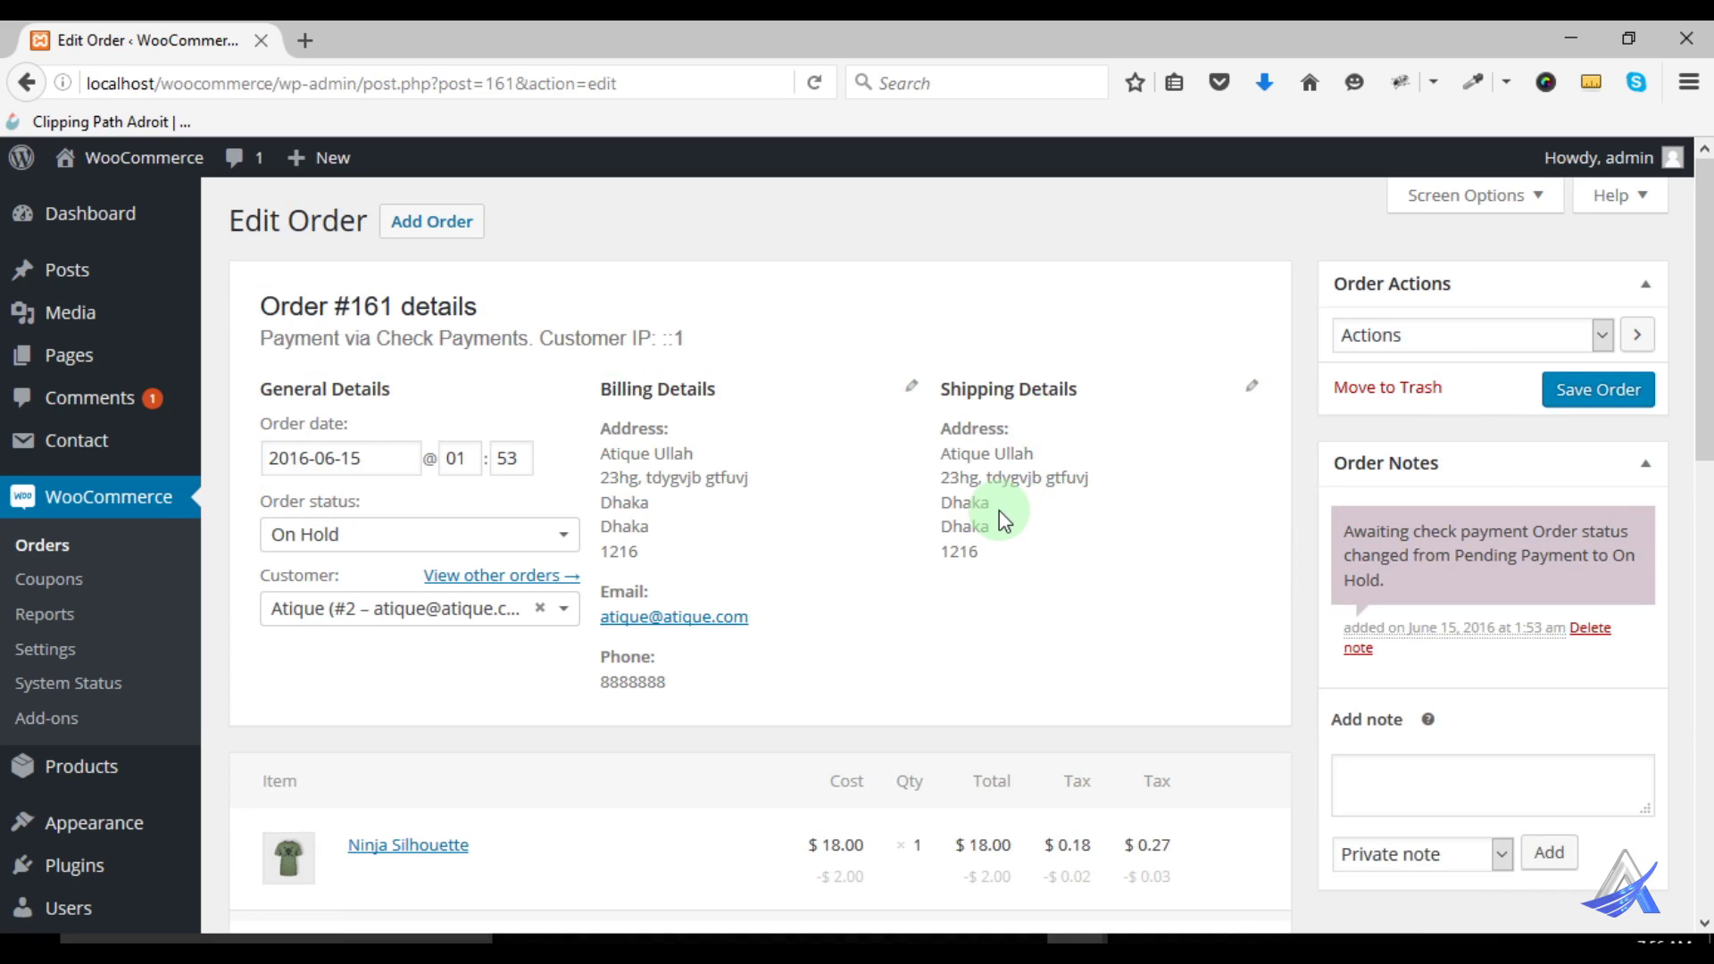
Inspect order #161's payment details and customer IP on the Edit Order page
scroll(997, 511, down, 3)
scroll(996, 511, up, 3)
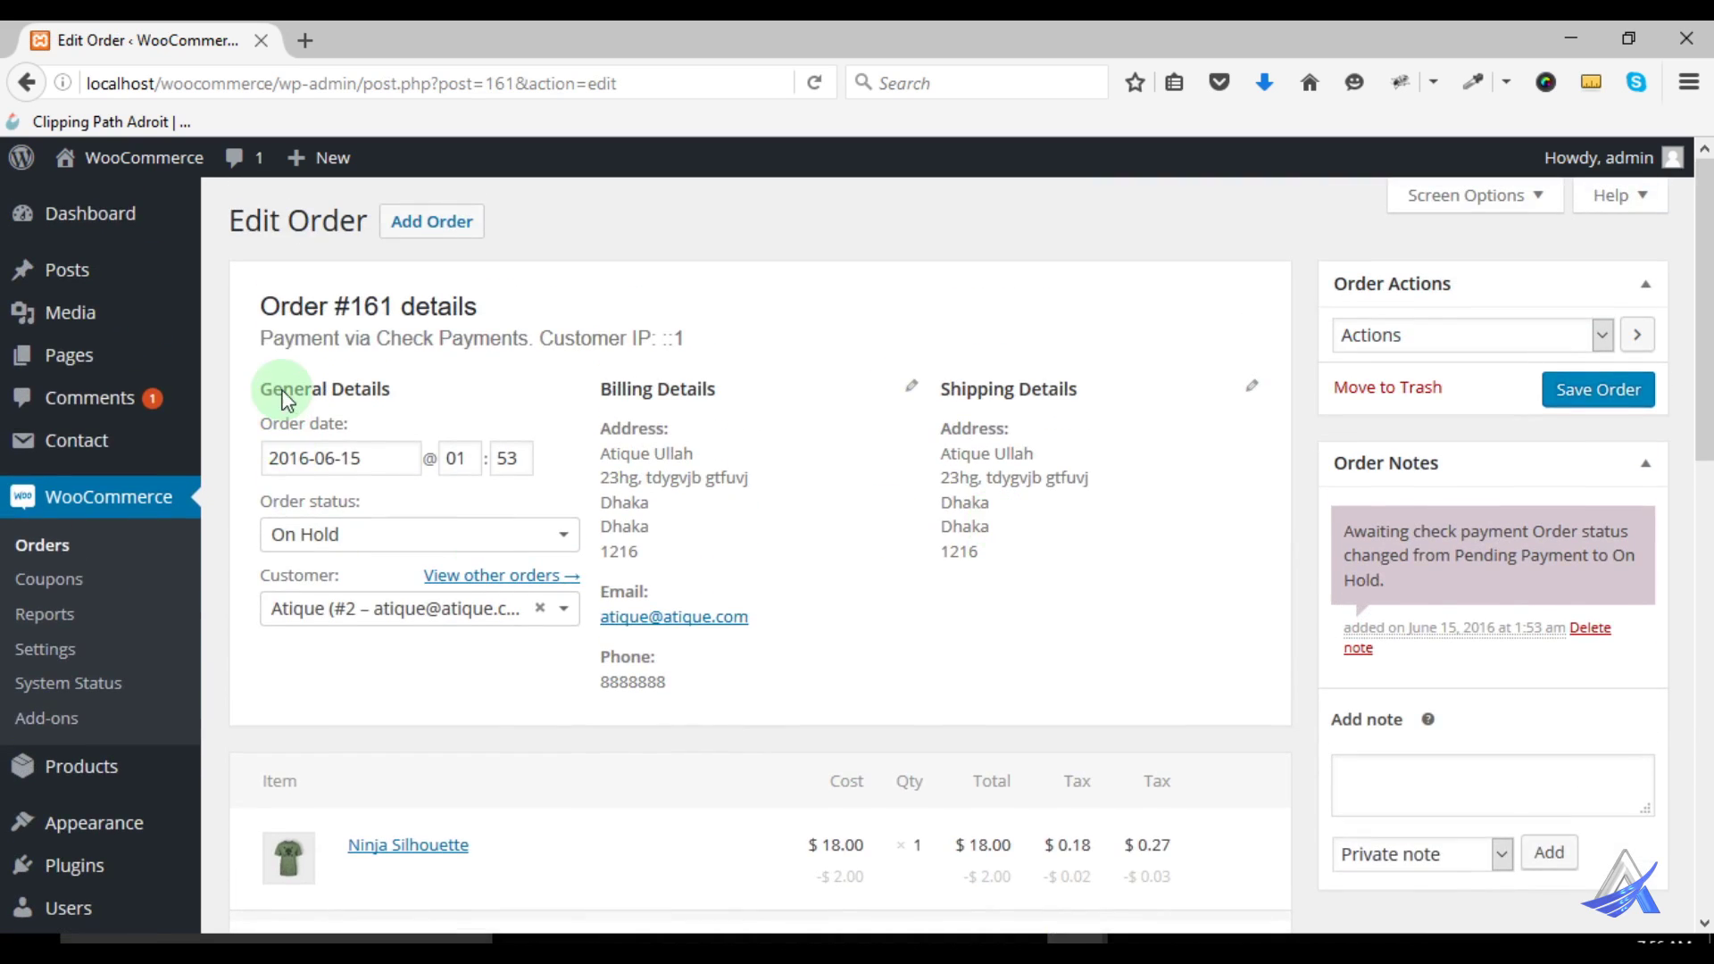
drag(261, 339, 730, 351)
click(639, 353)
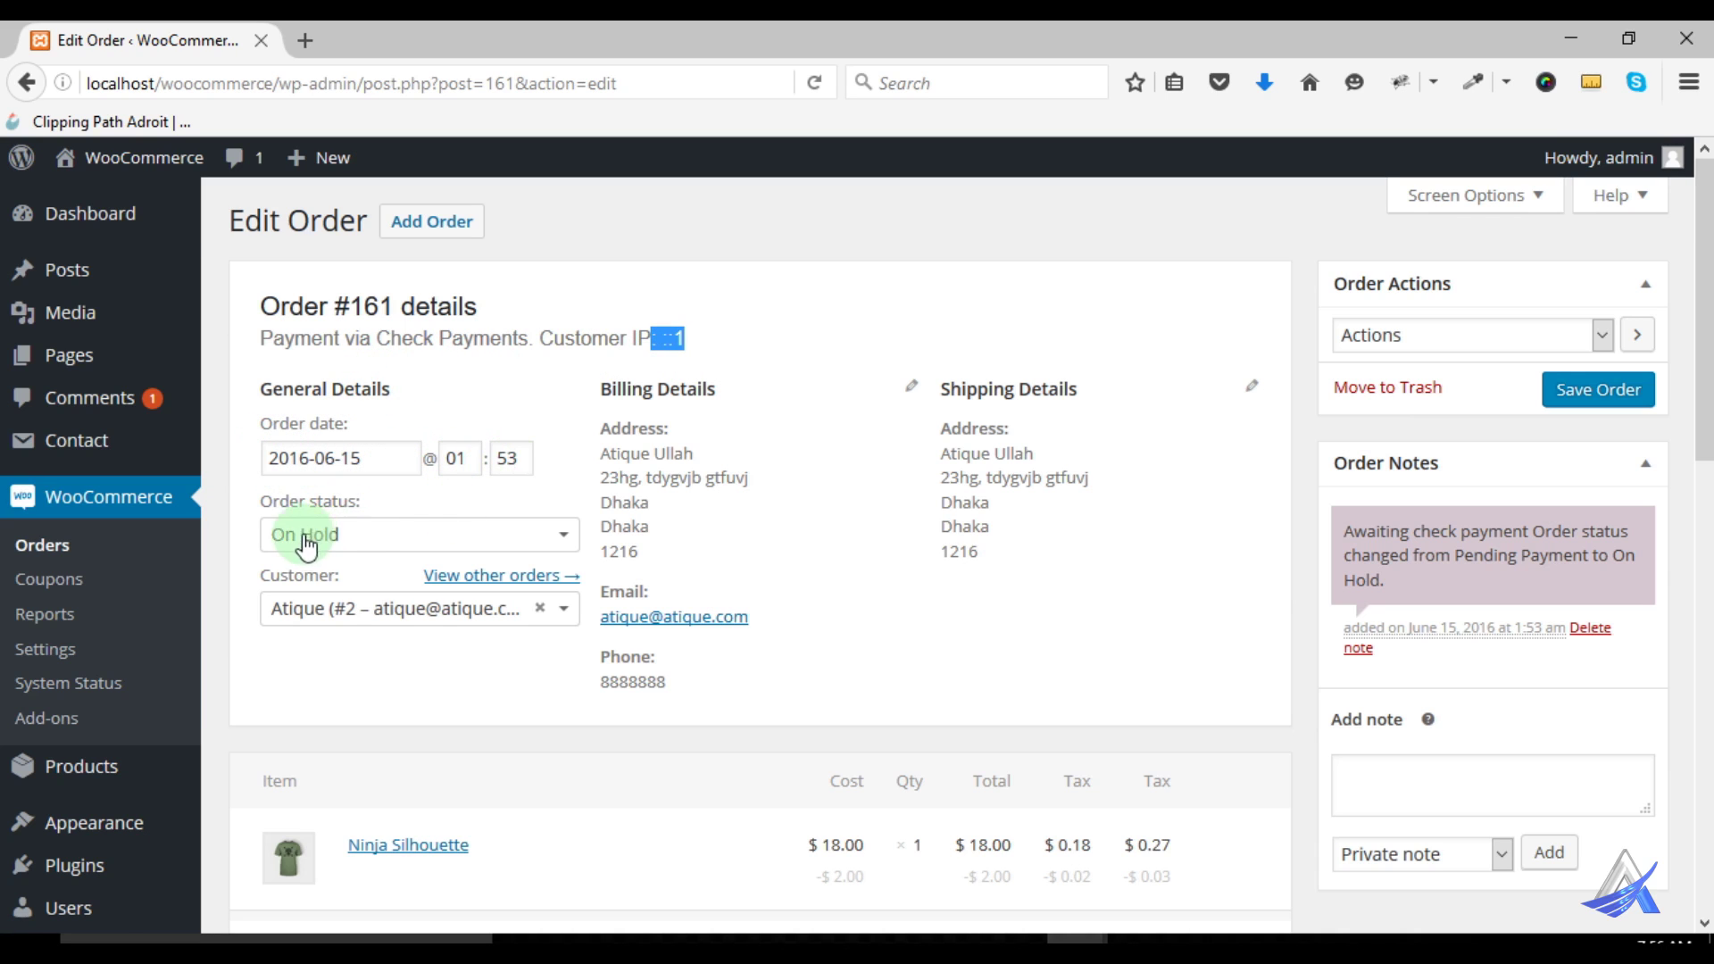
Change order #161's status from On Hold to Pending Payment
click(389, 535)
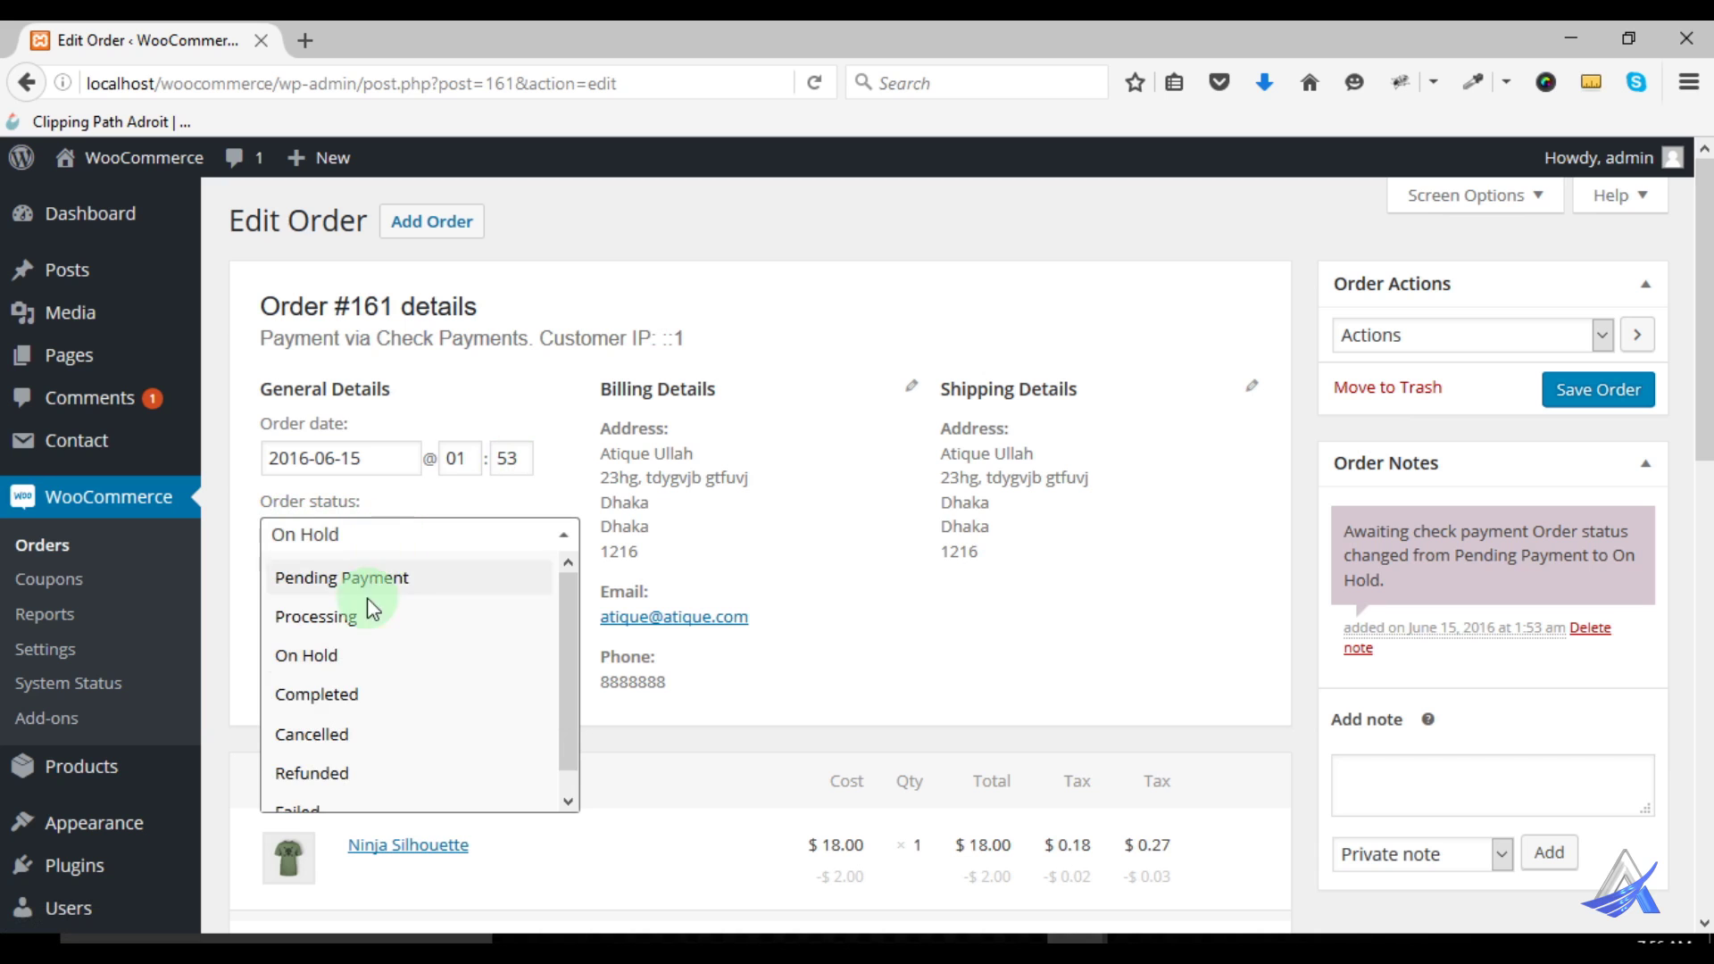
scroll(393, 616, down, 6)
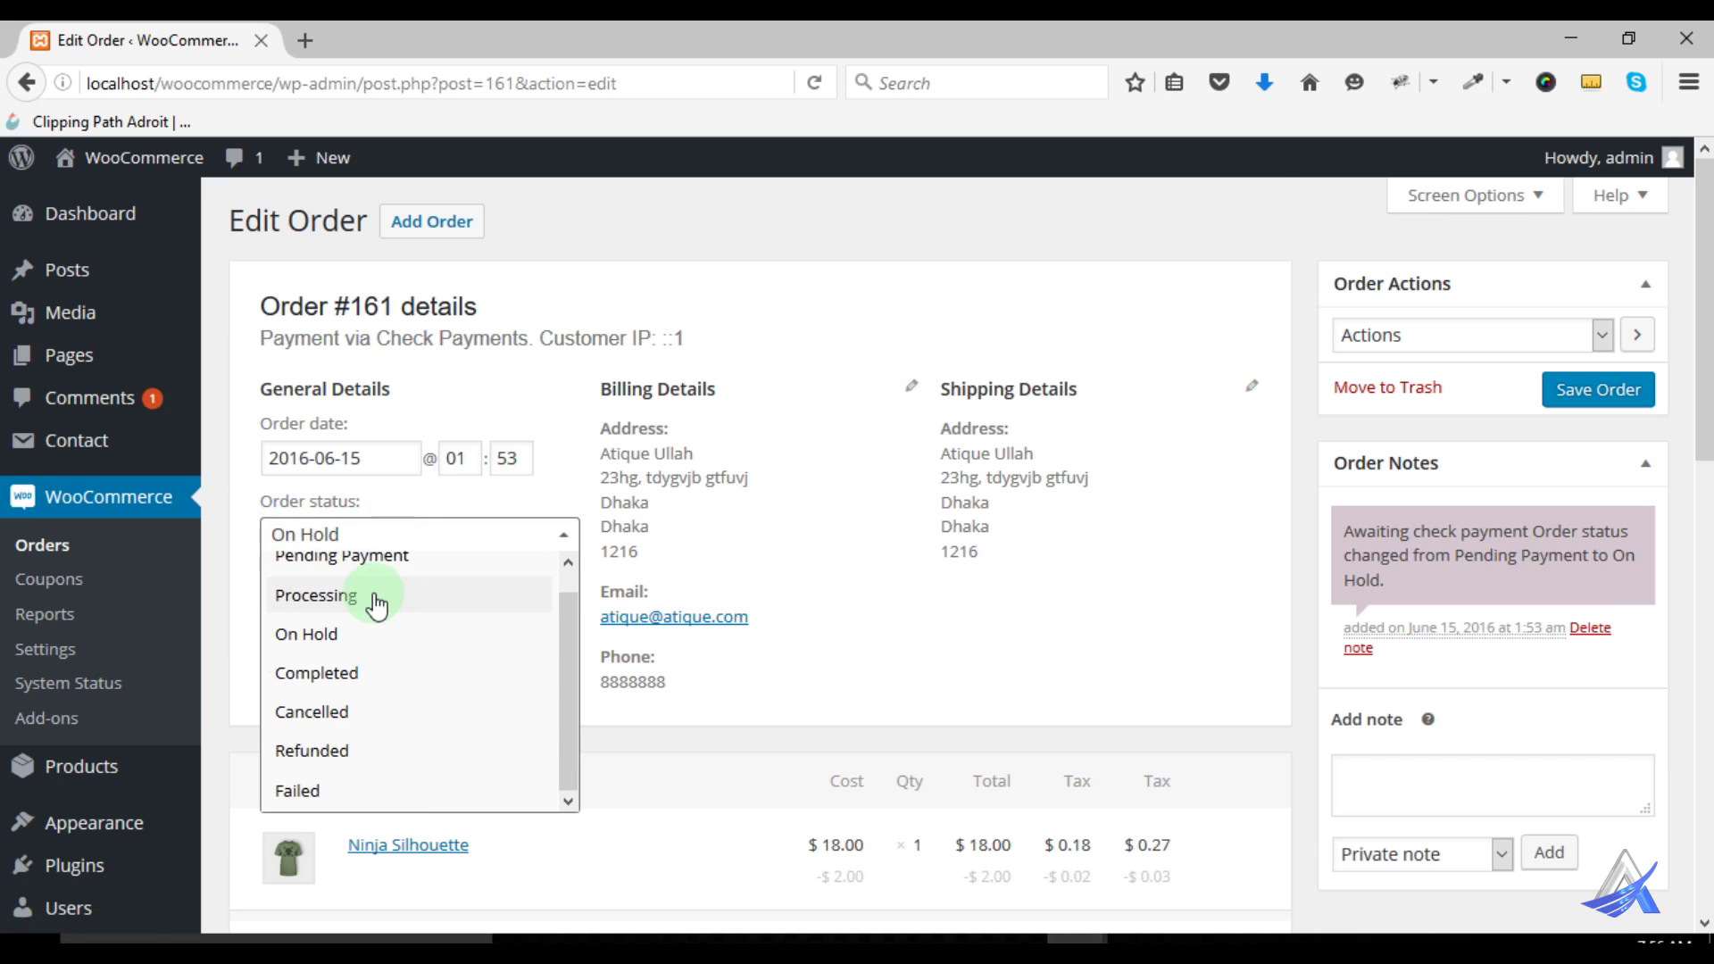
scroll(345, 559, up, 3)
scroll(381, 521, up, 1)
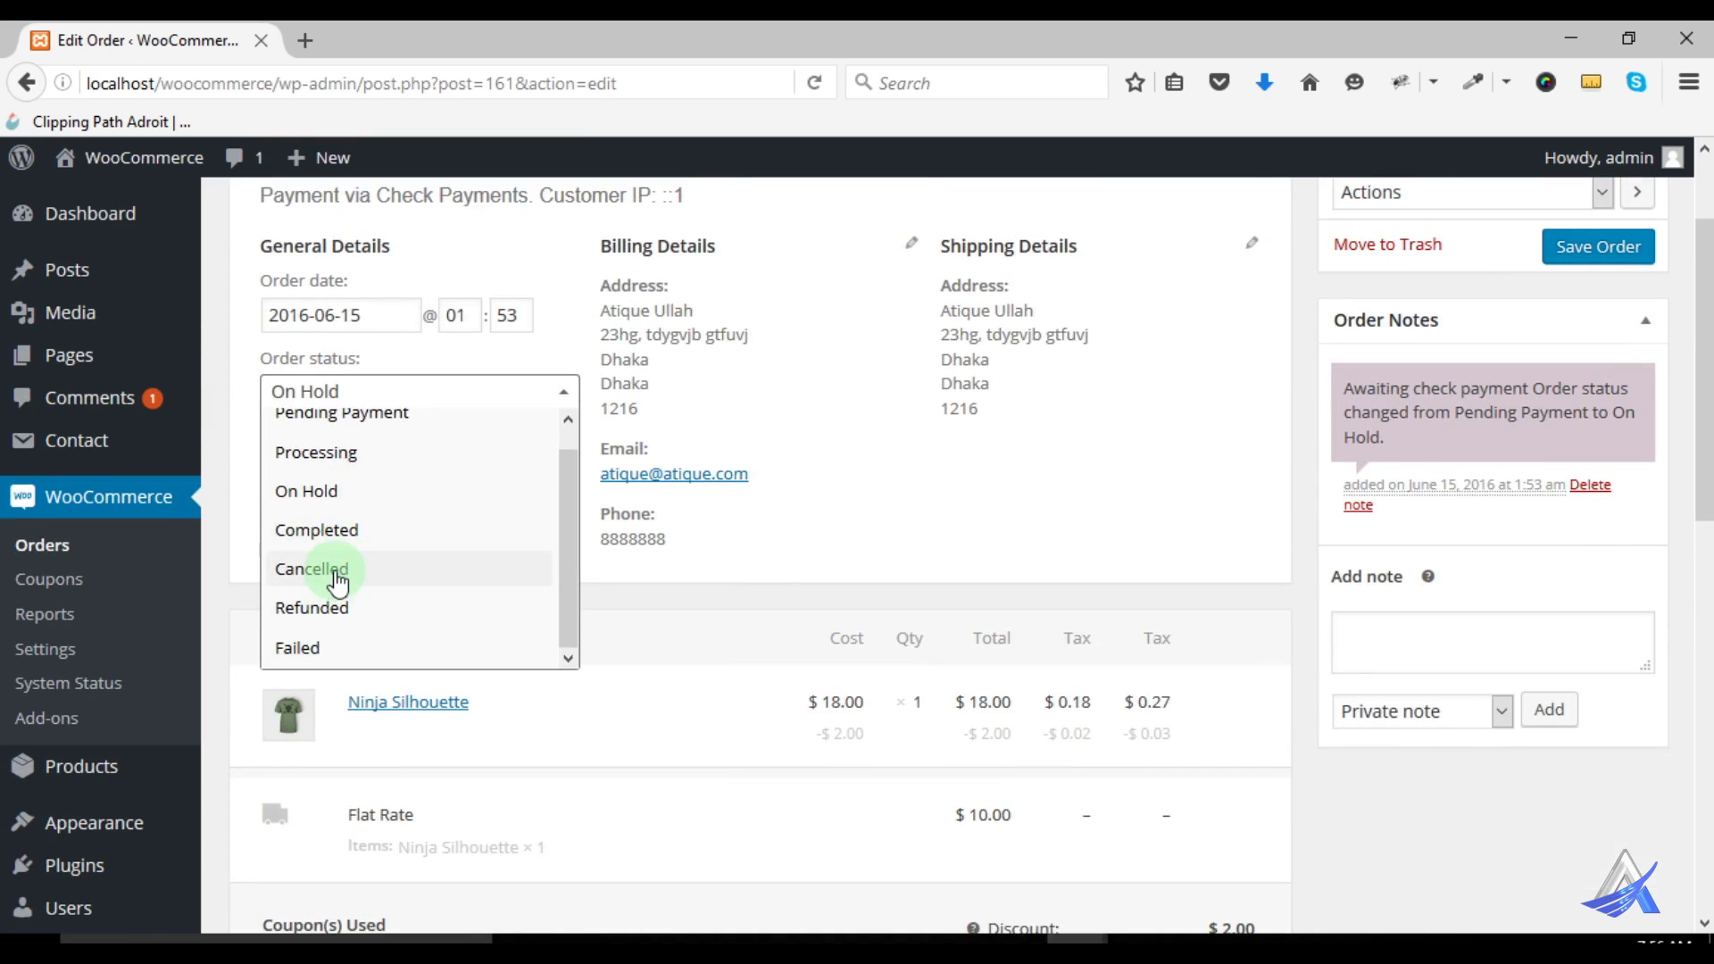
scroll(353, 505, up, 1)
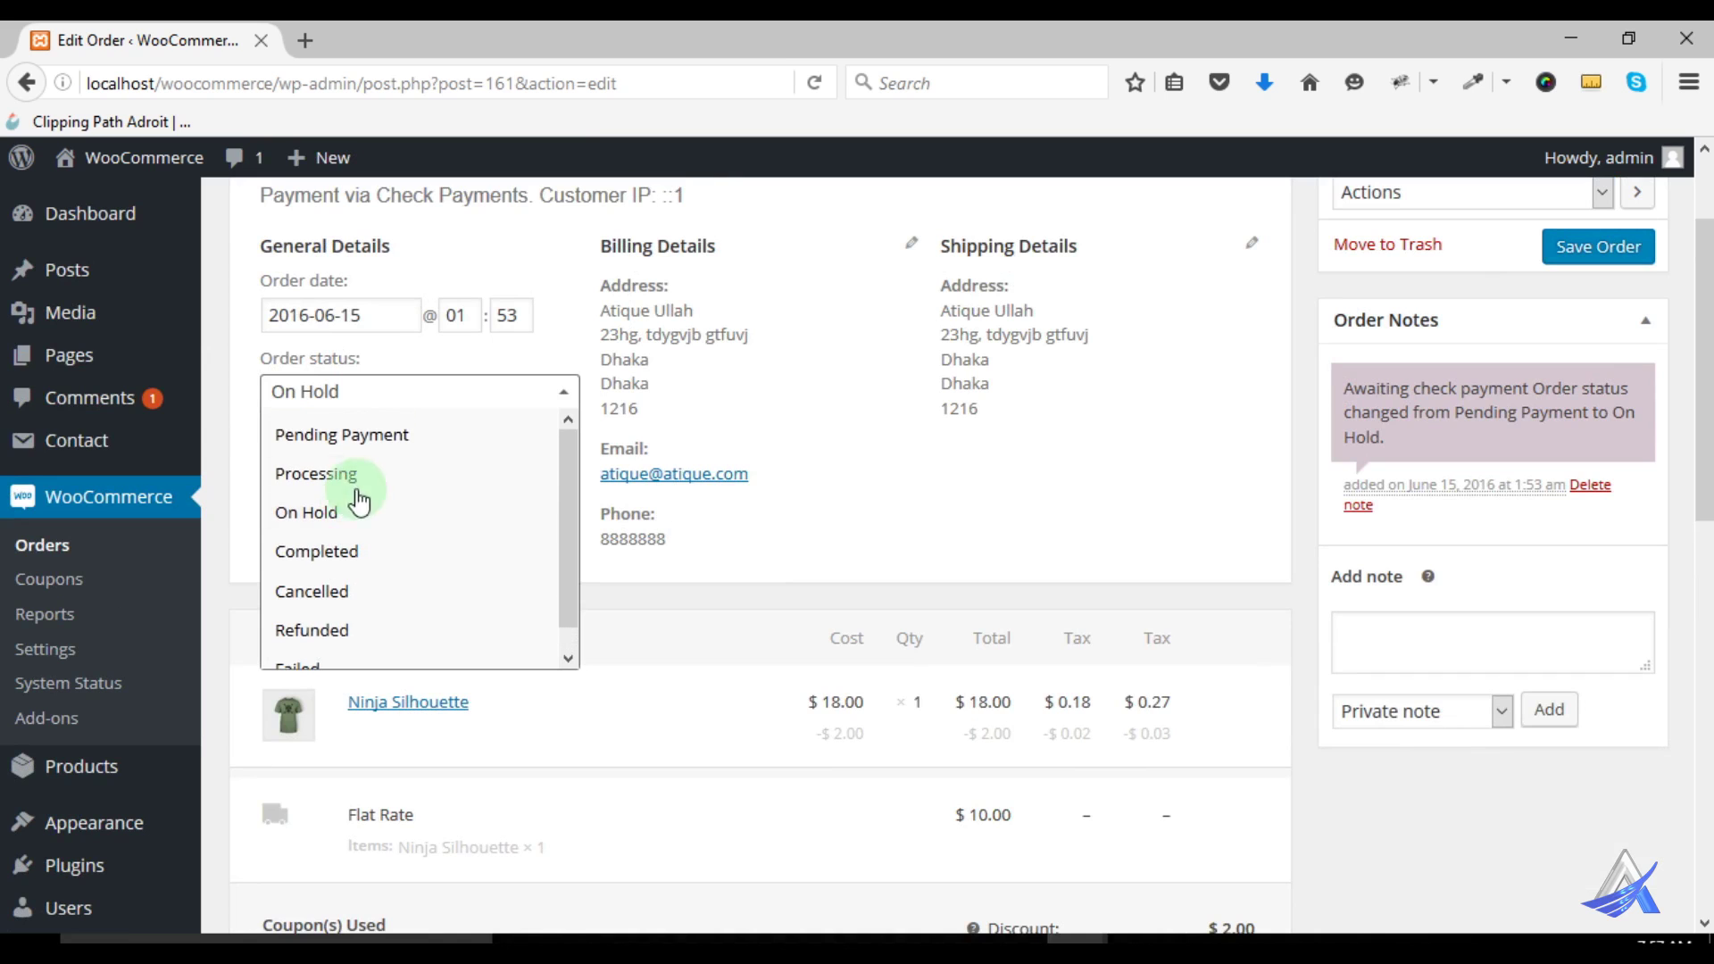
scroll(373, 446, up, 1)
scroll(380, 444, up, 2)
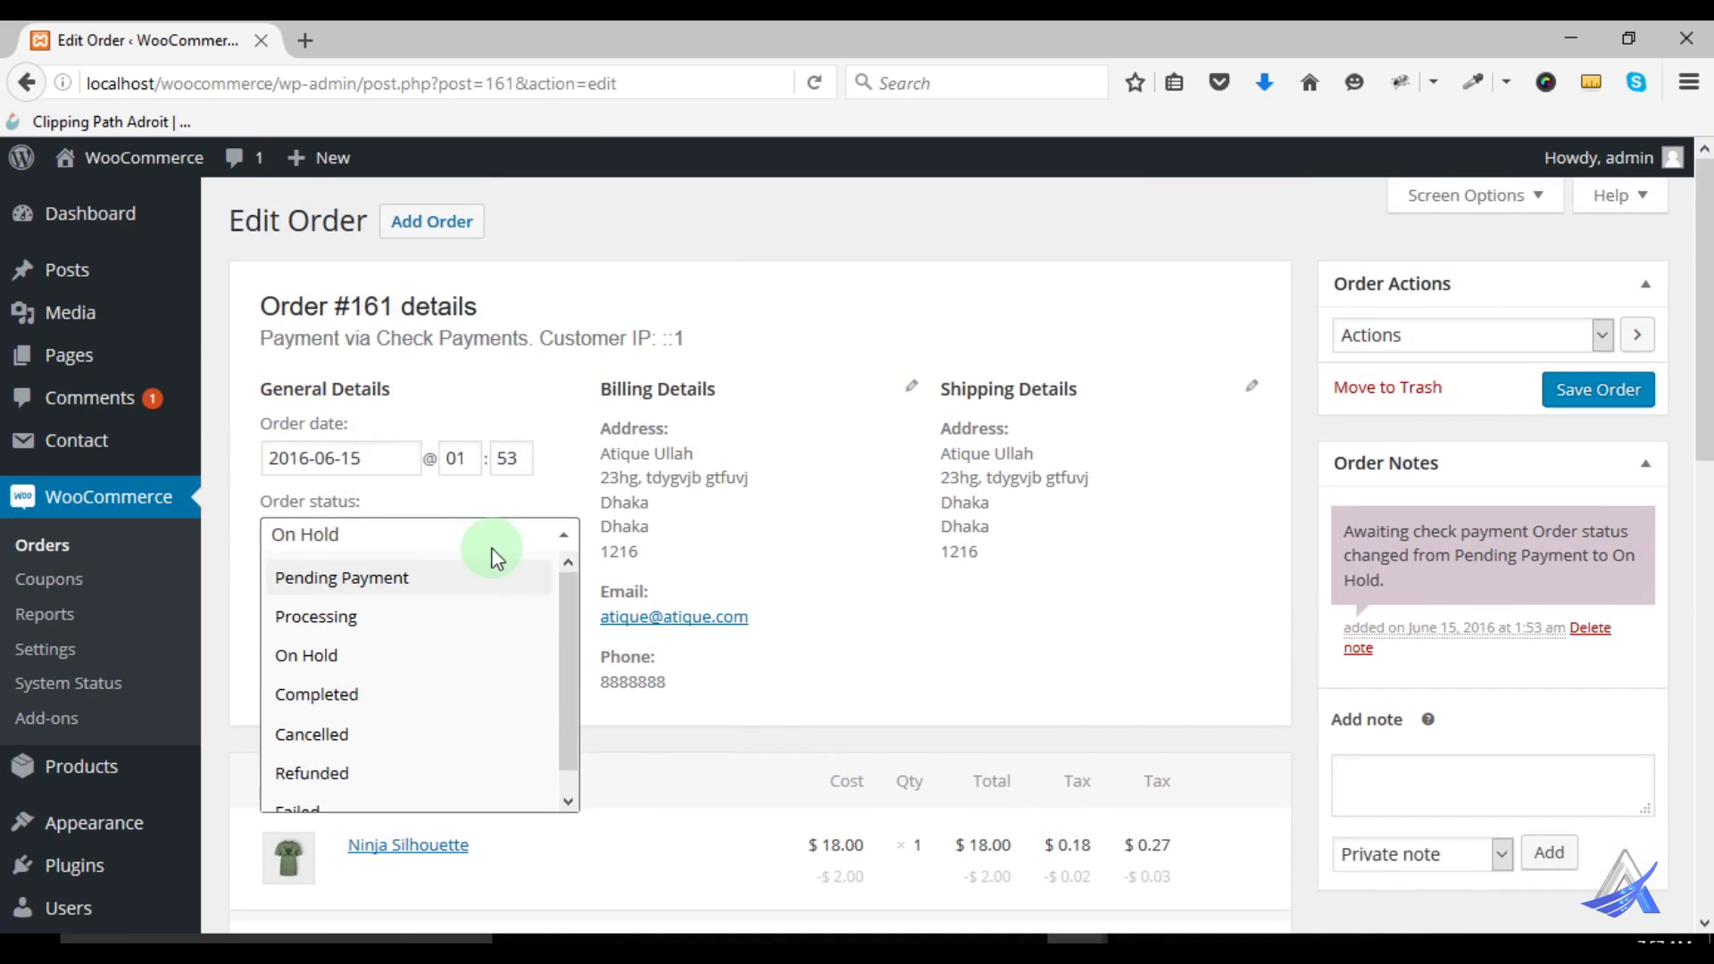
click(850, 543)
click(585, 540)
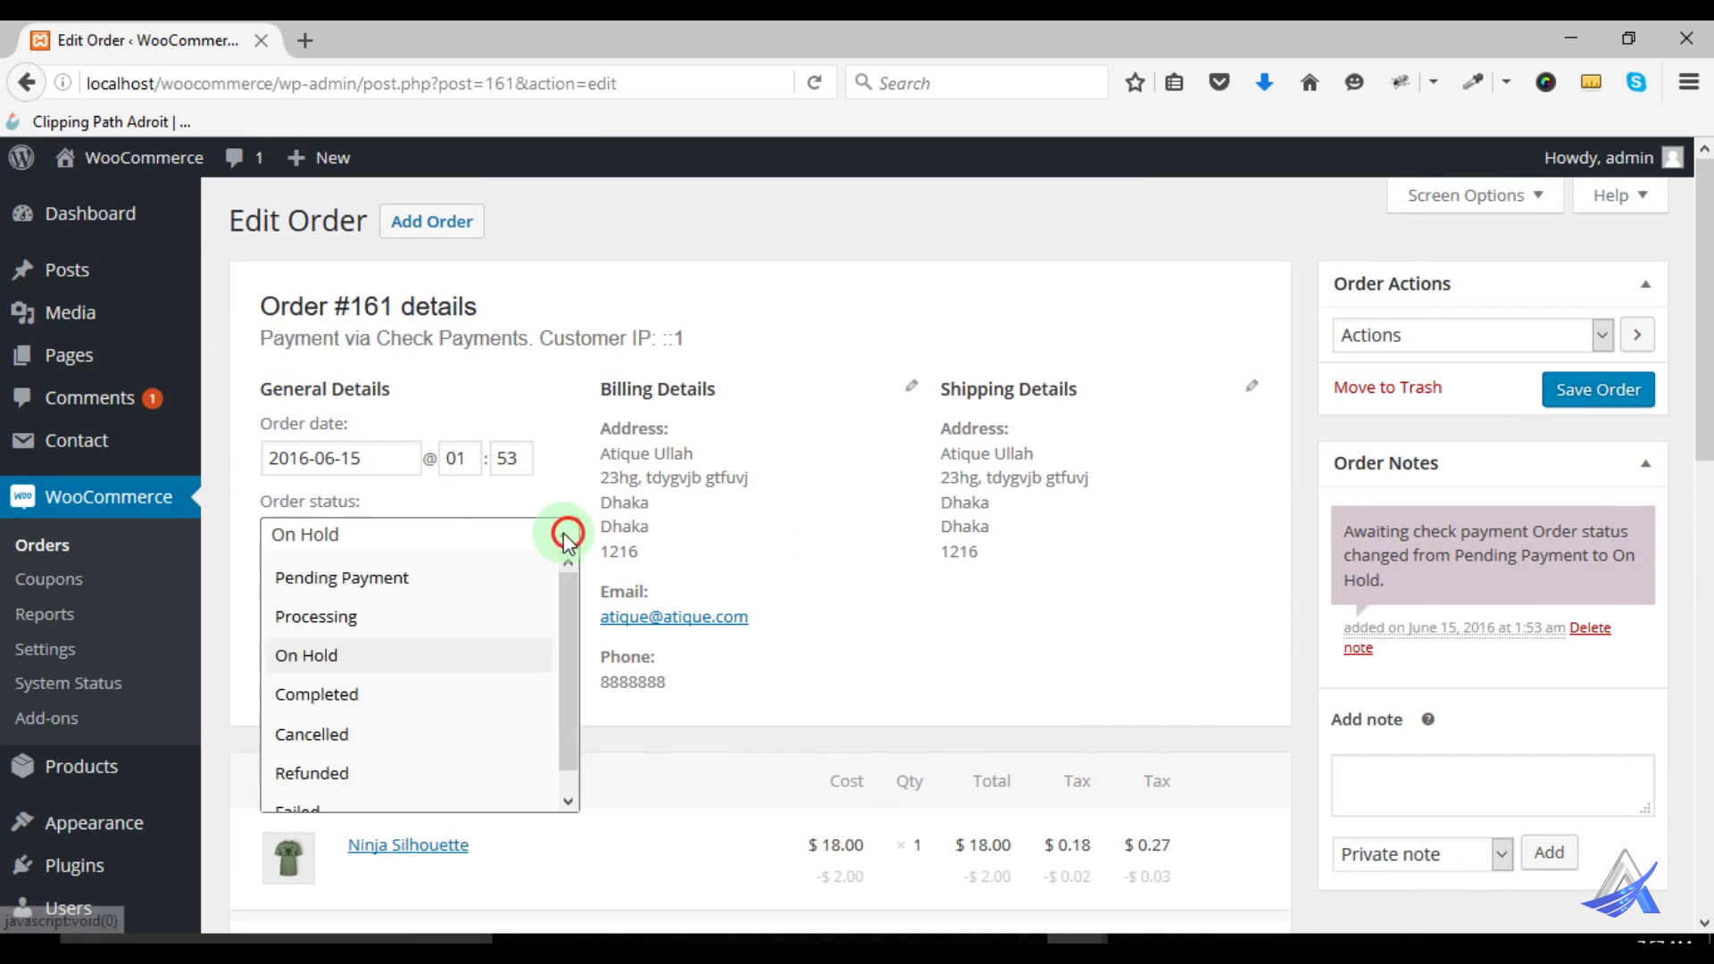
click(375, 583)
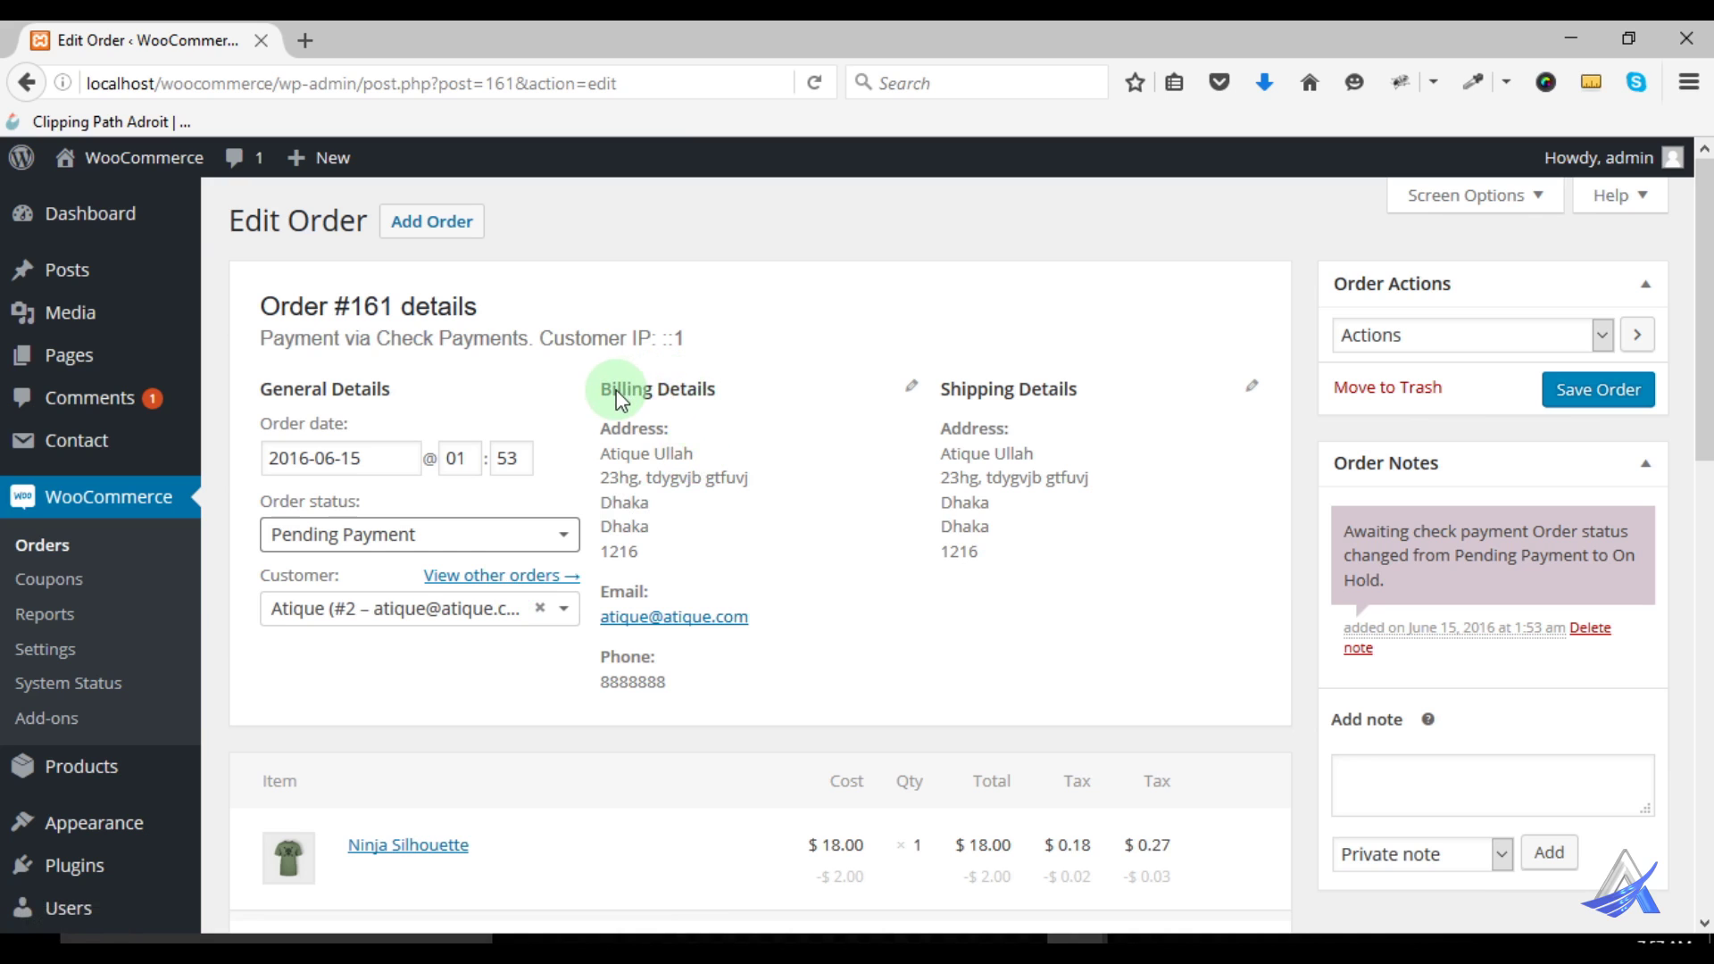
mouse_move(611, 390)
mouse_down()
mouse_move(703, 390)
mouse_move(643, 446)
mouse_move(650, 478)
mouse_up()
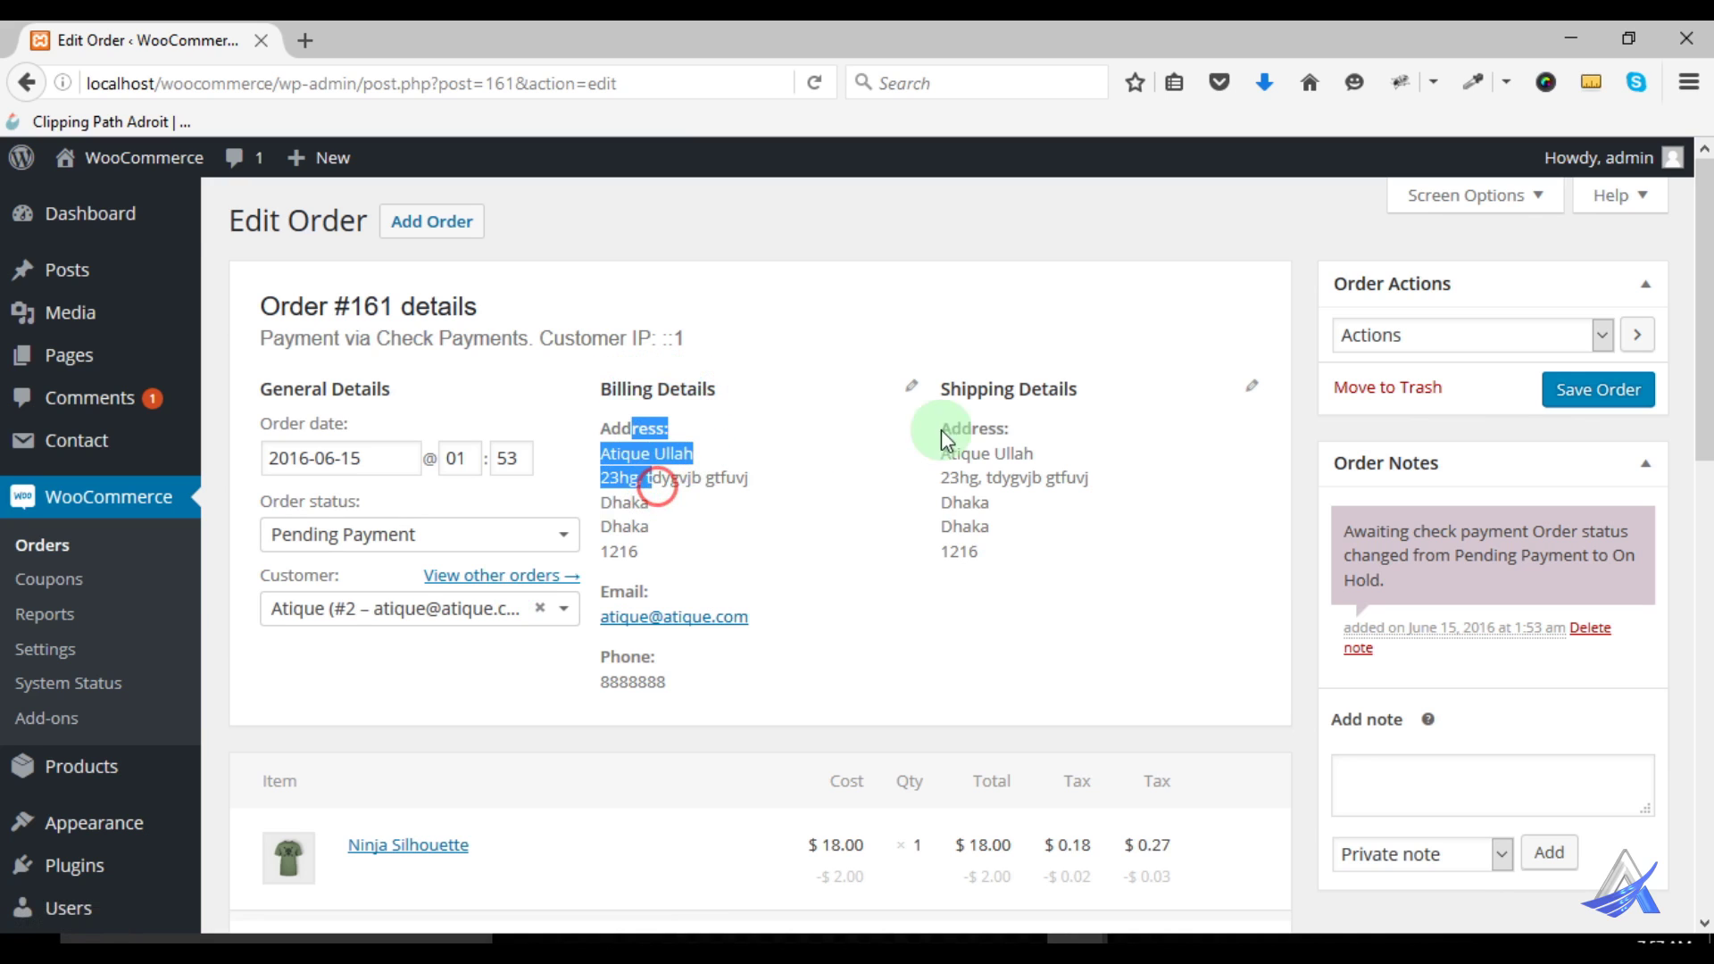
Open order #161's billing and shipping addresses for editing and focus the empty Customer Provided Note box
click(912, 395)
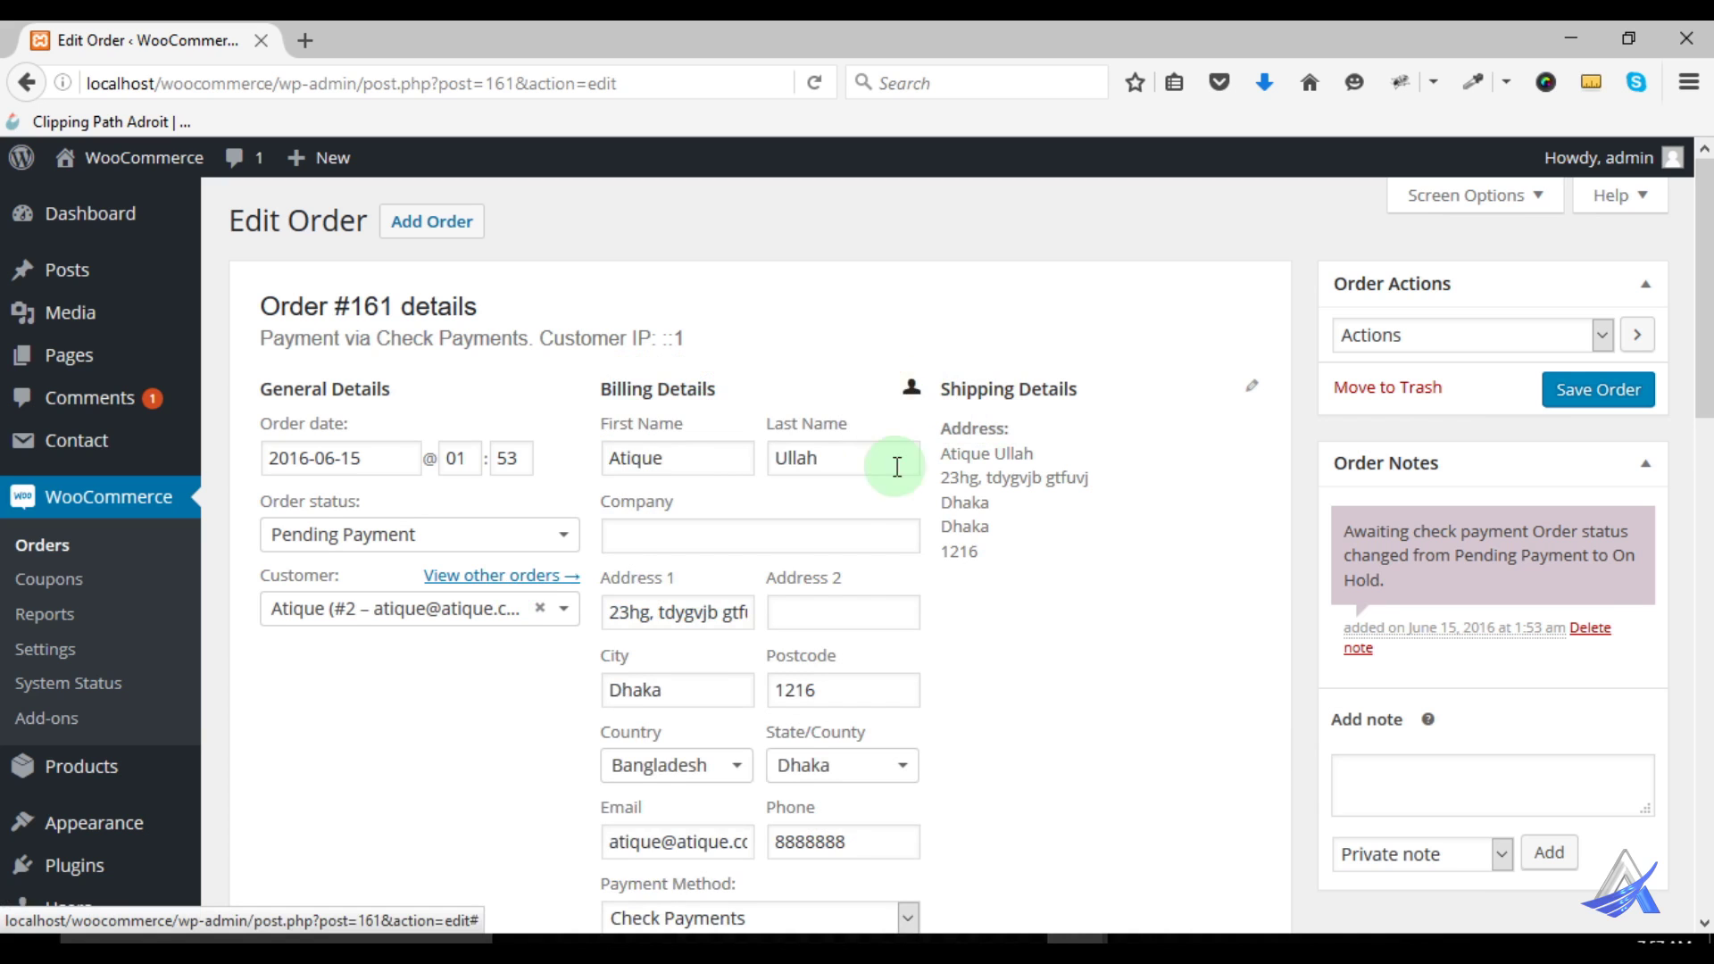
click(1250, 387)
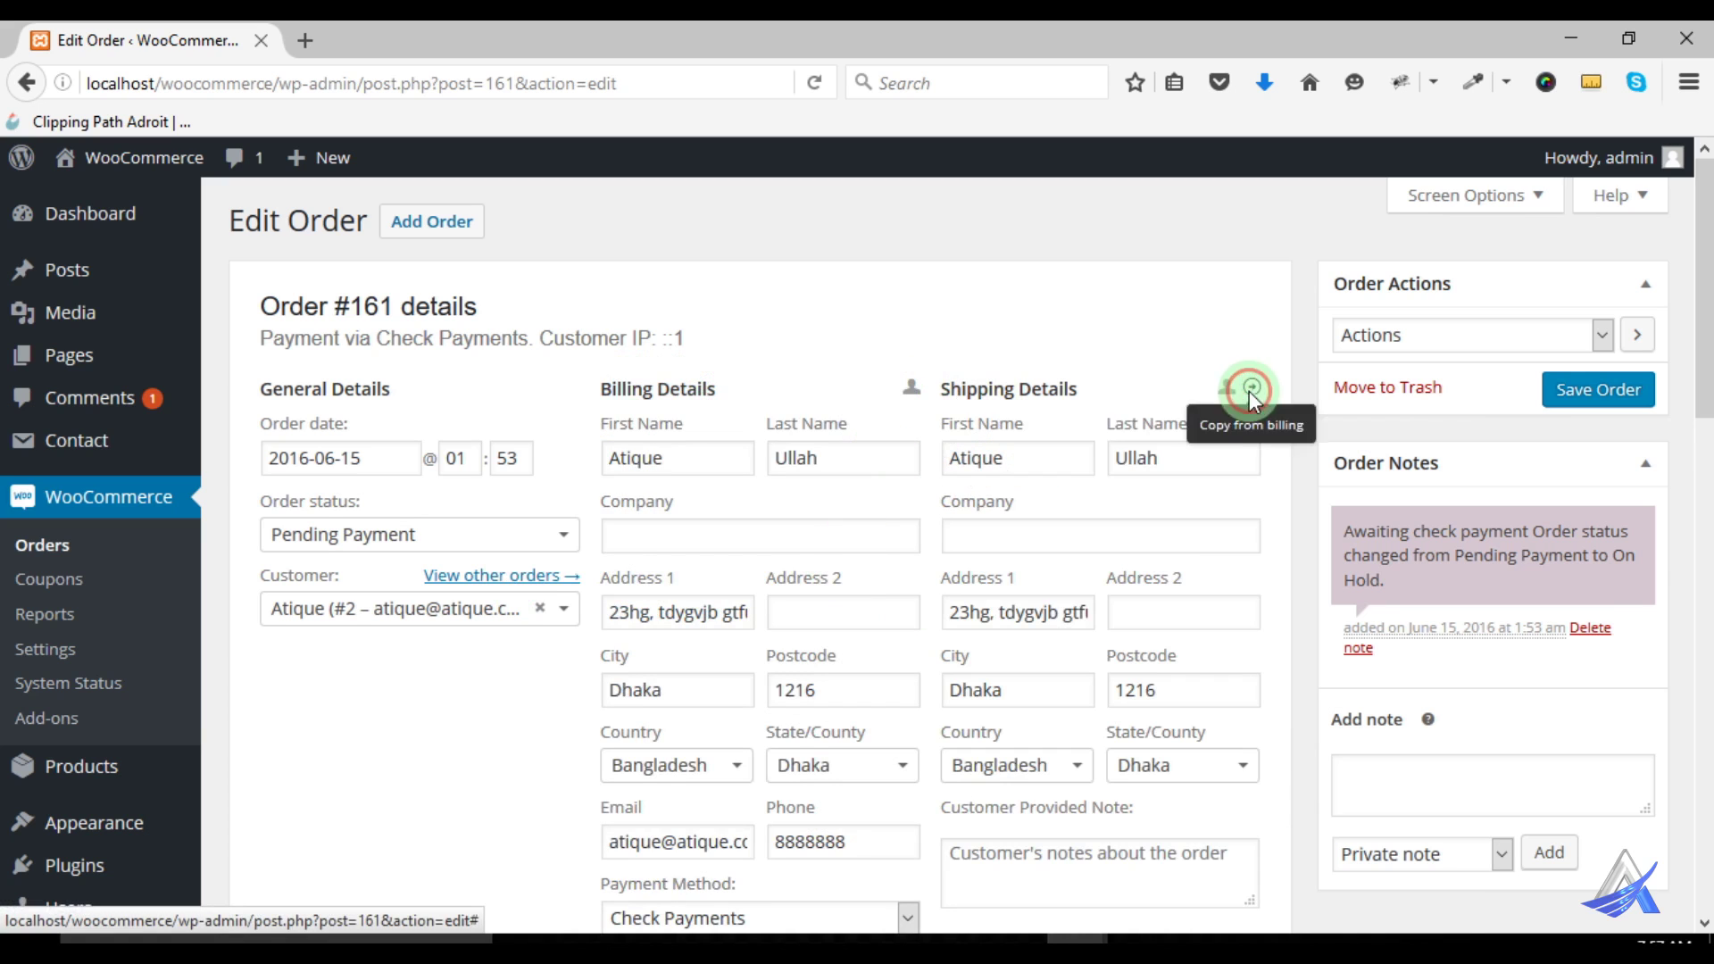
scroll(1123, 513, down, 5)
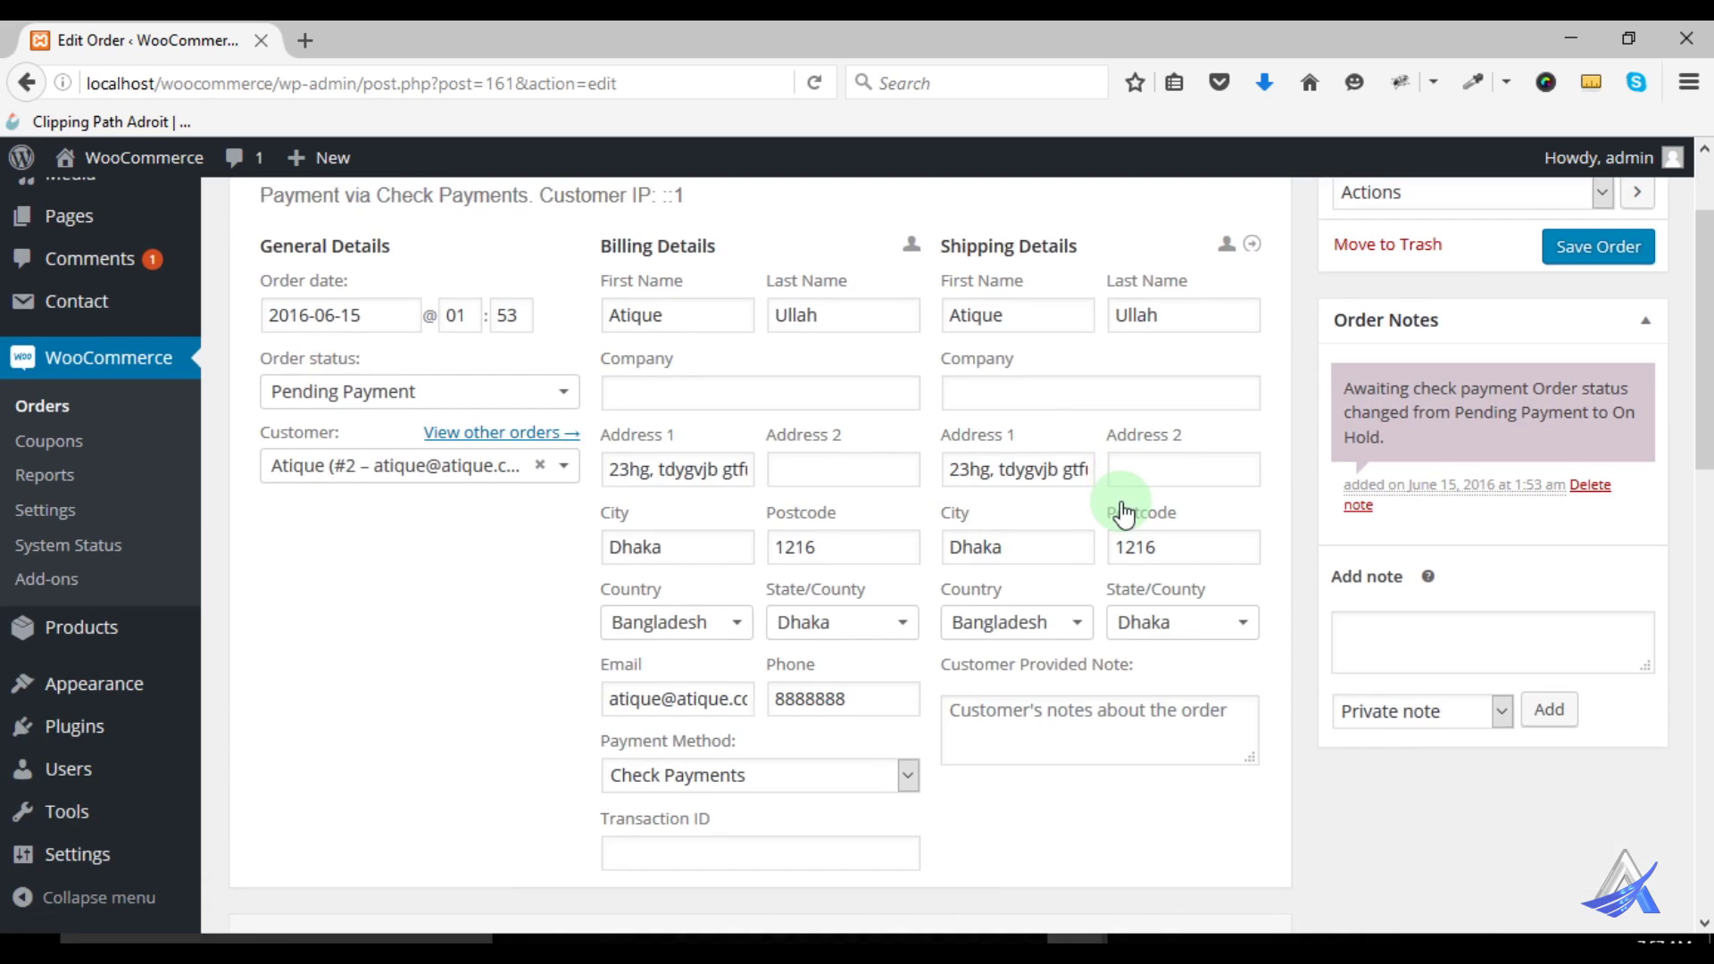
click(690, 562)
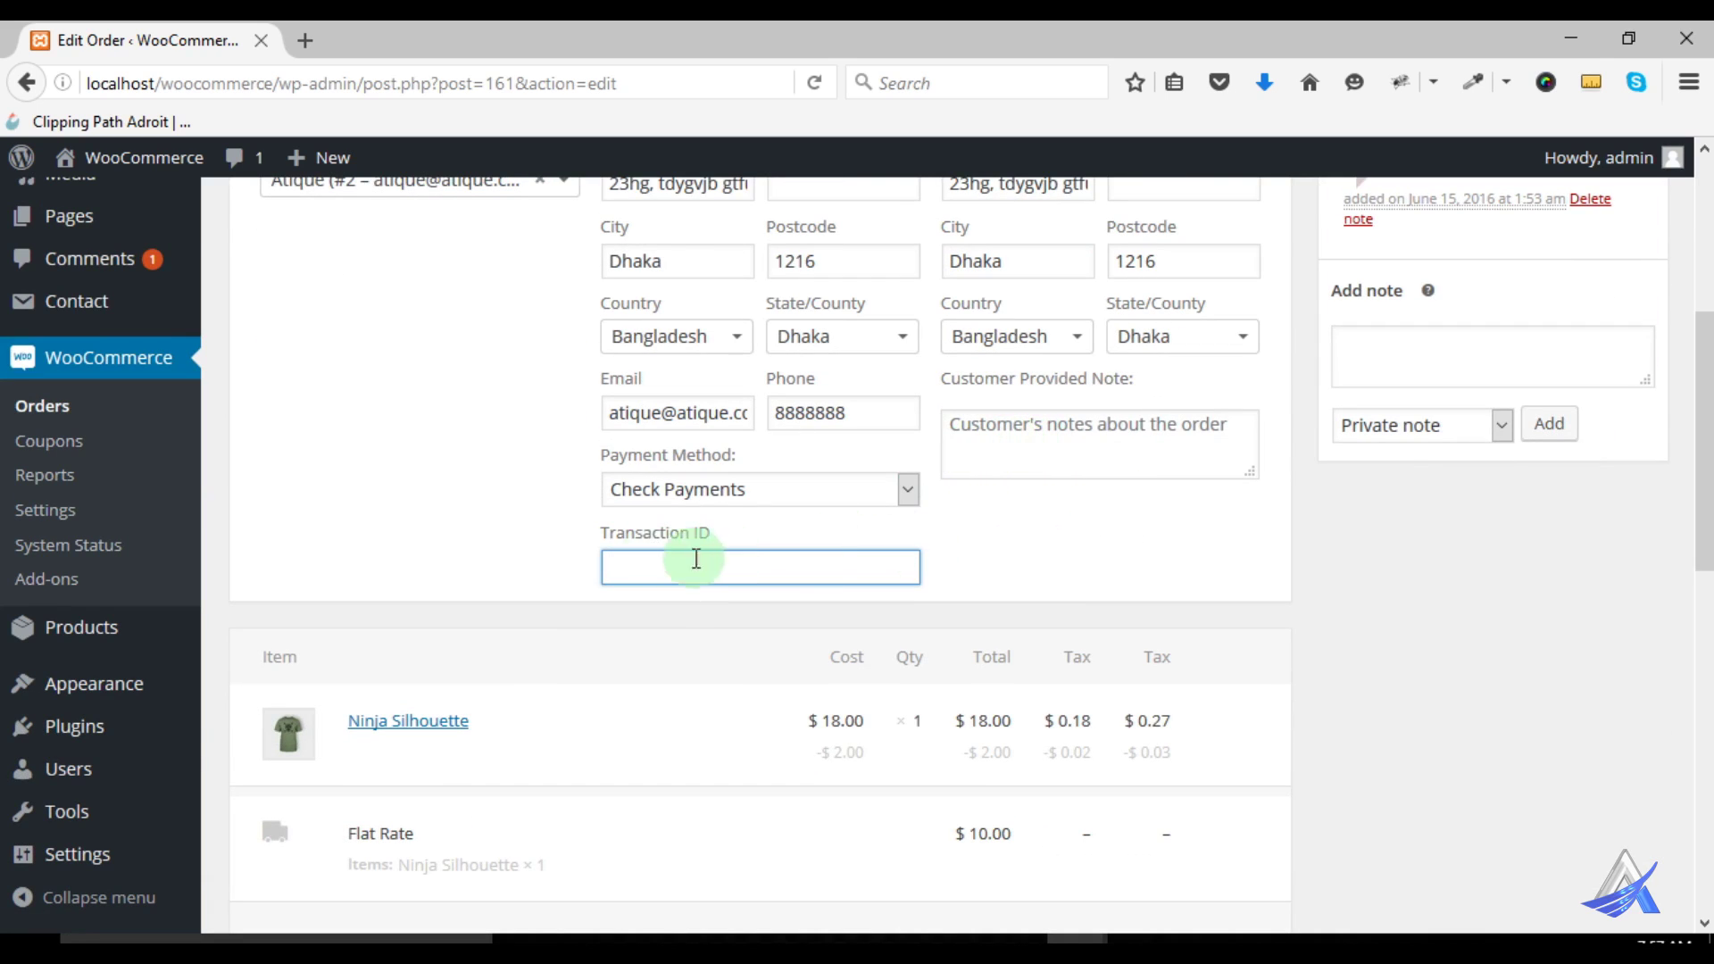
click(1049, 445)
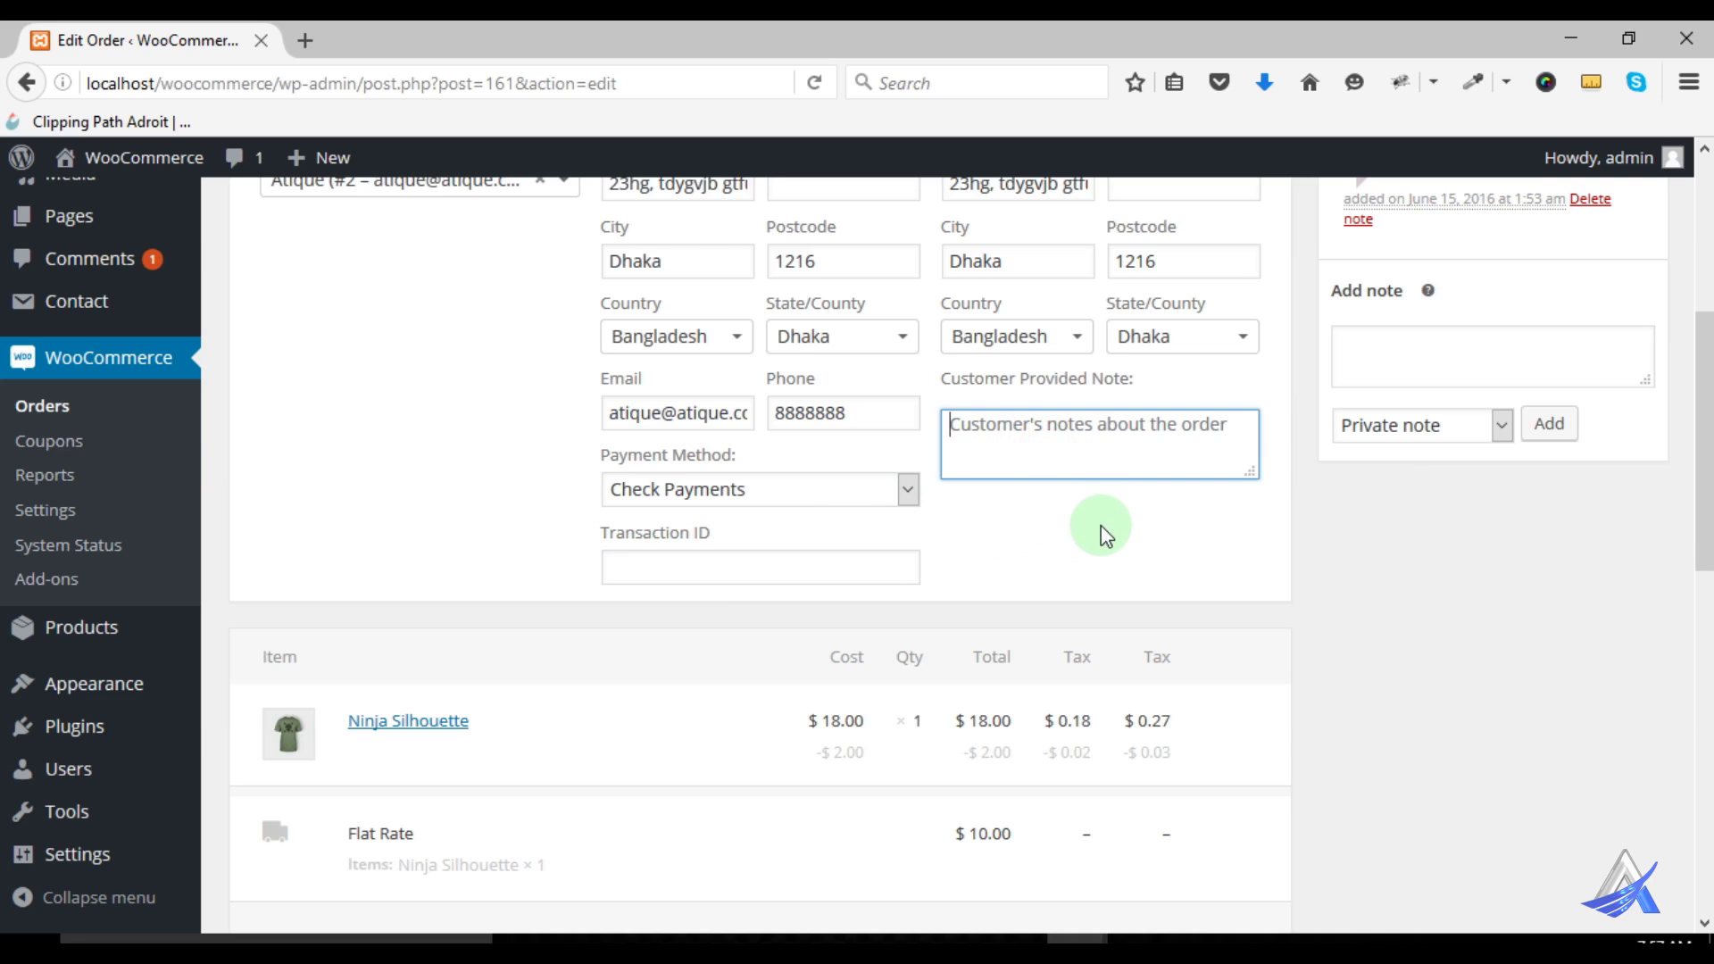
scroll(1100, 534, up, 4)
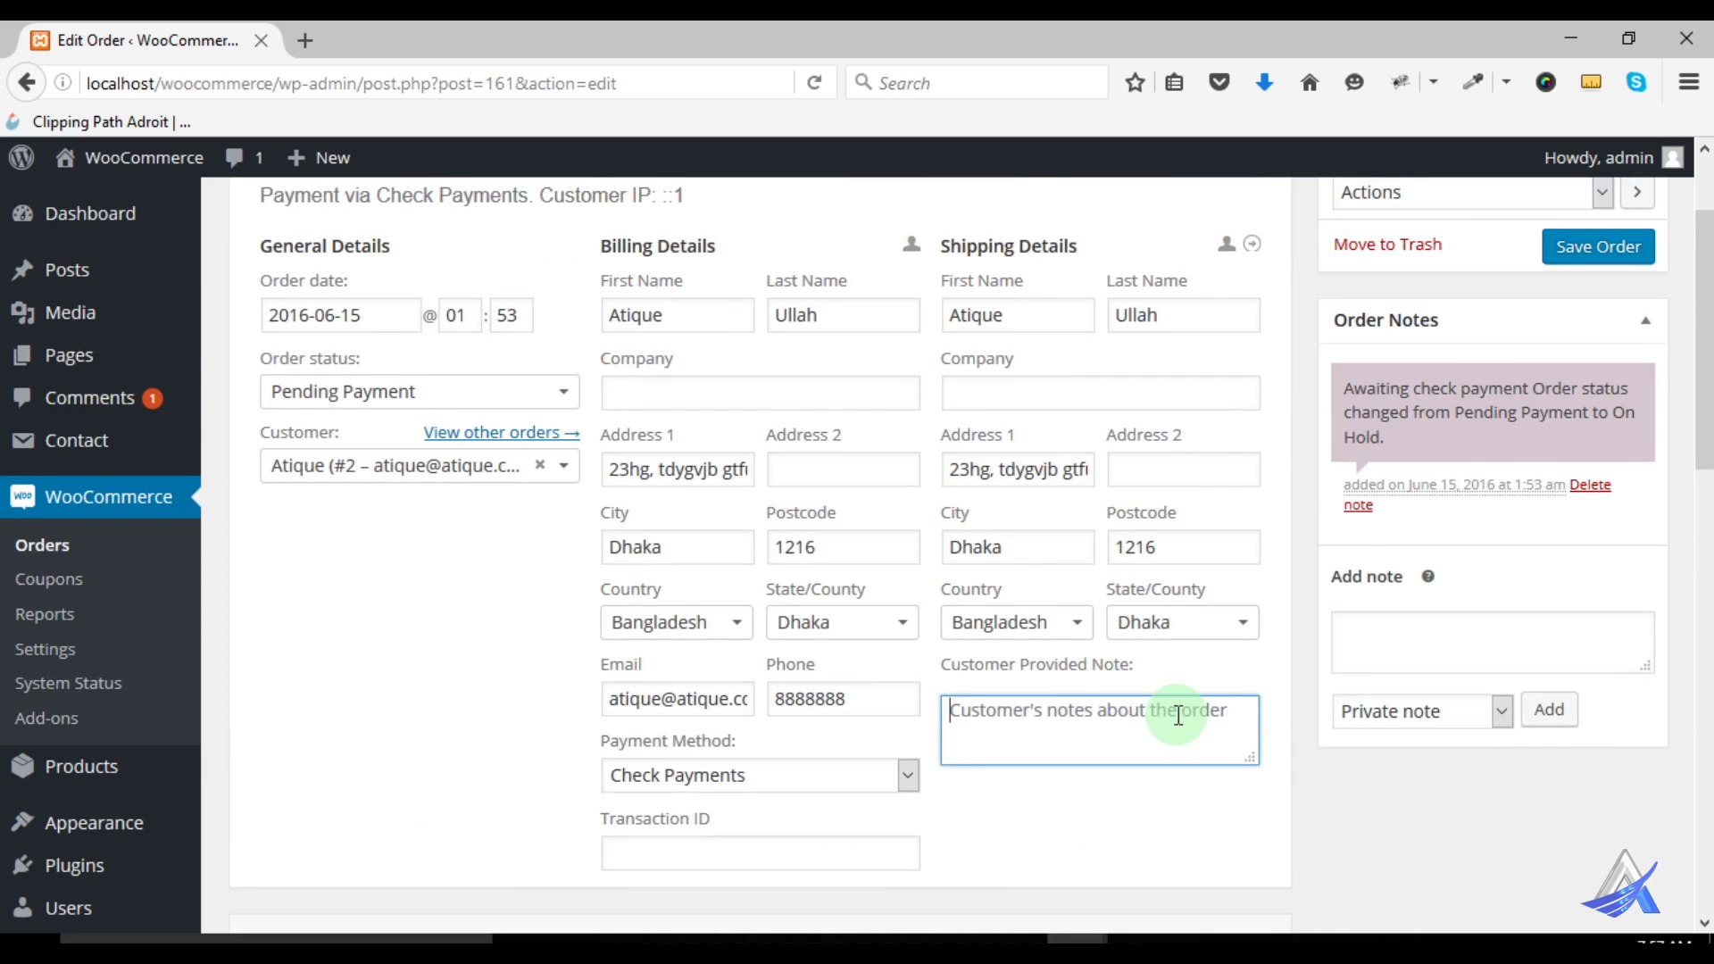
scroll(1154, 712, down, 9)
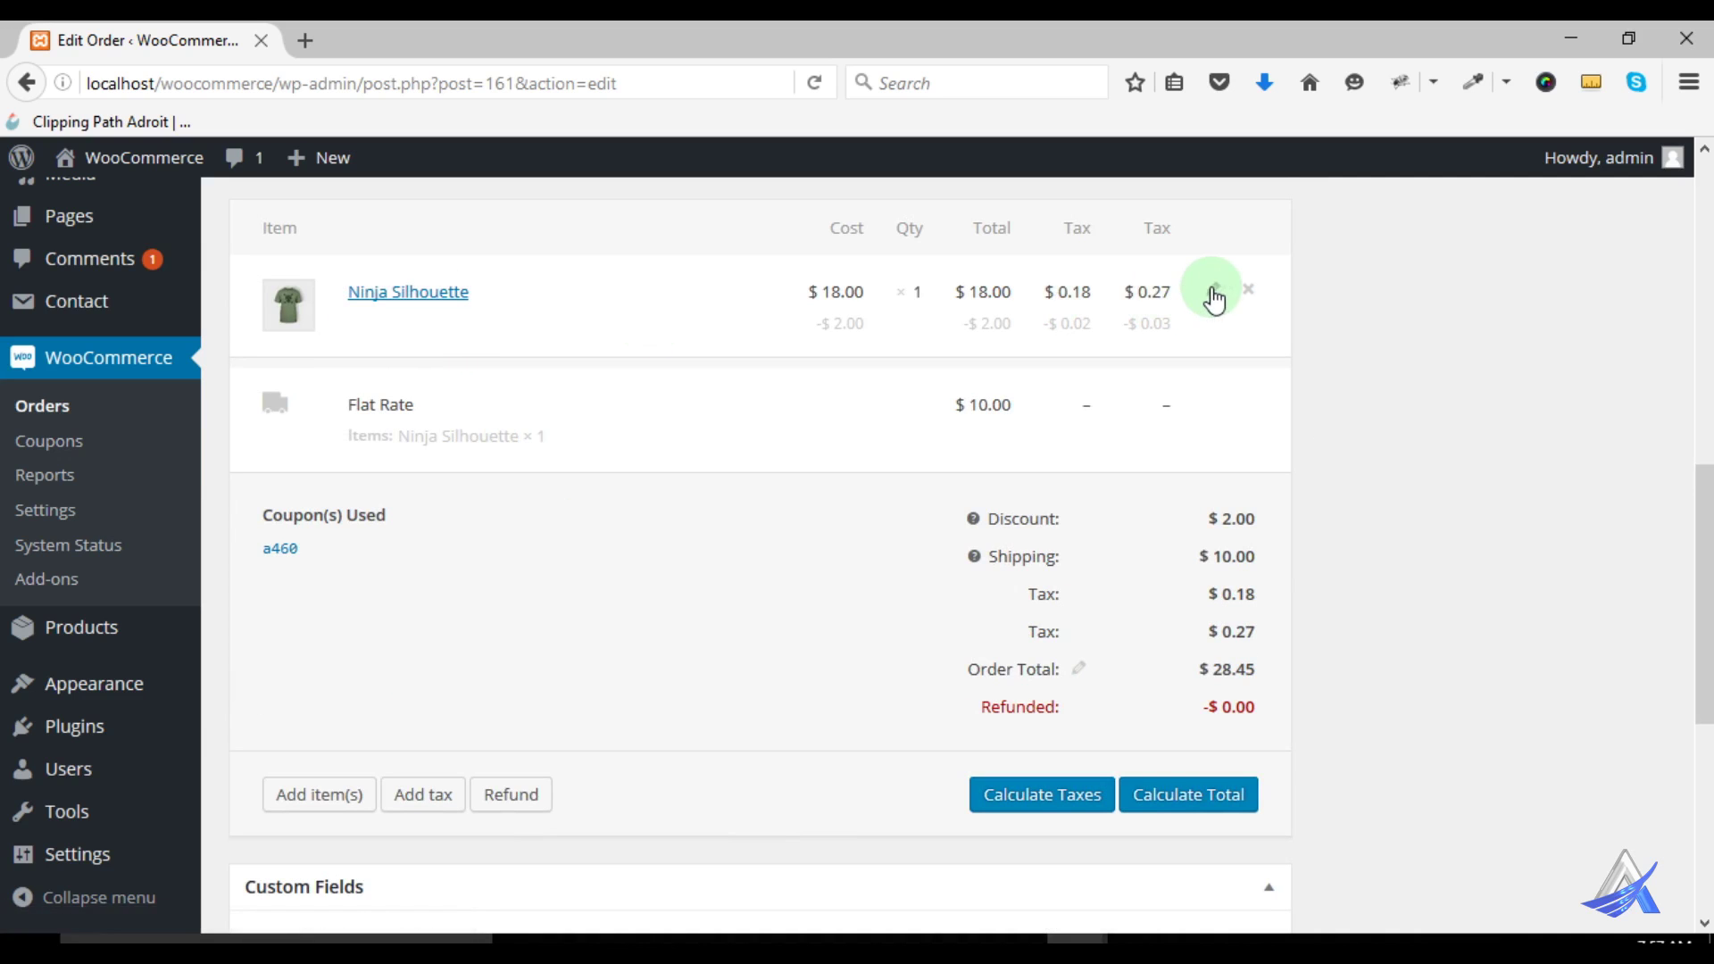
click(1214, 290)
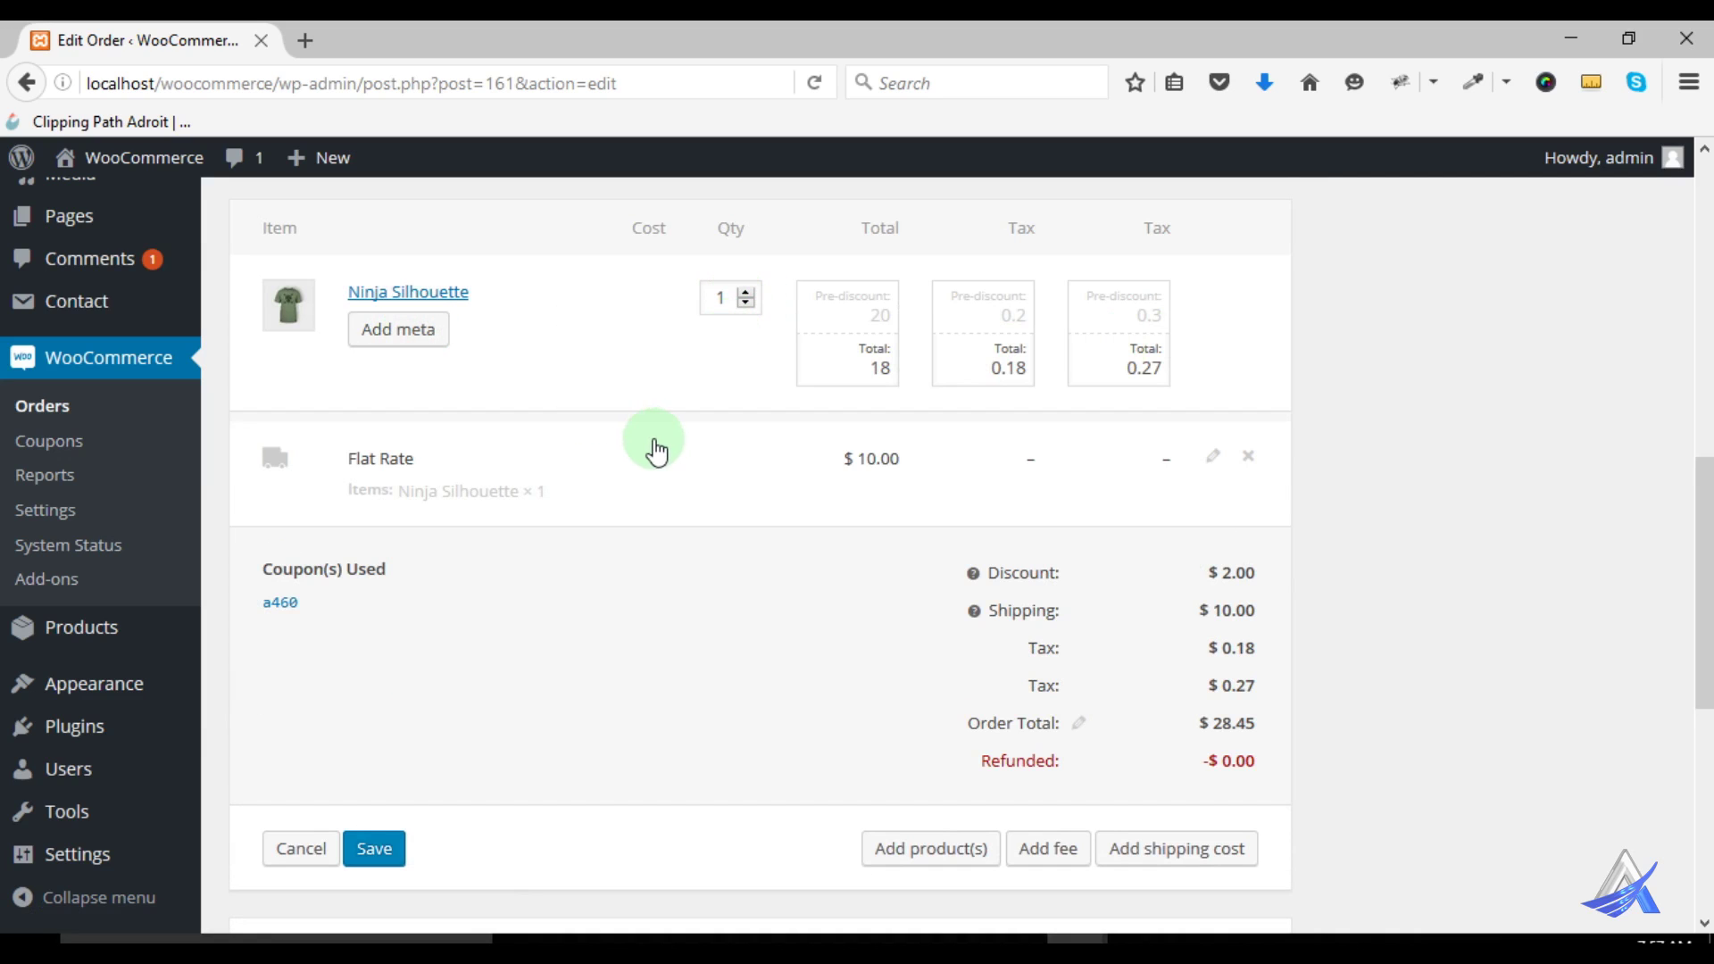
click(1212, 457)
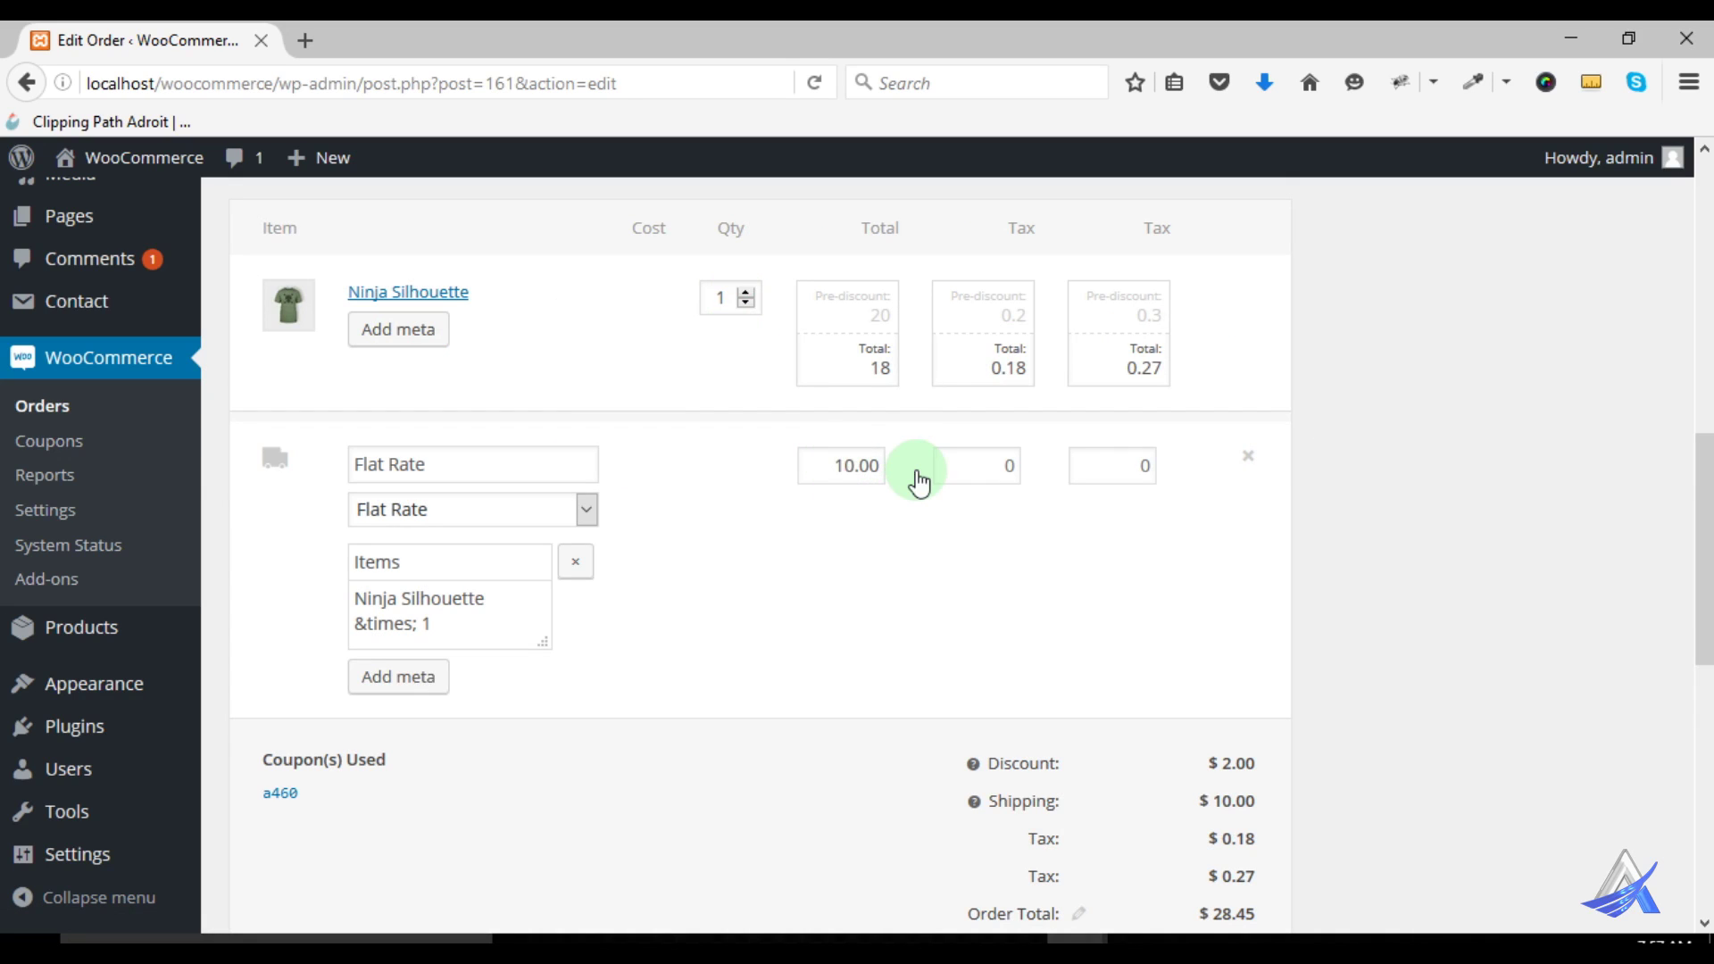
scroll(922, 490, down, 3)
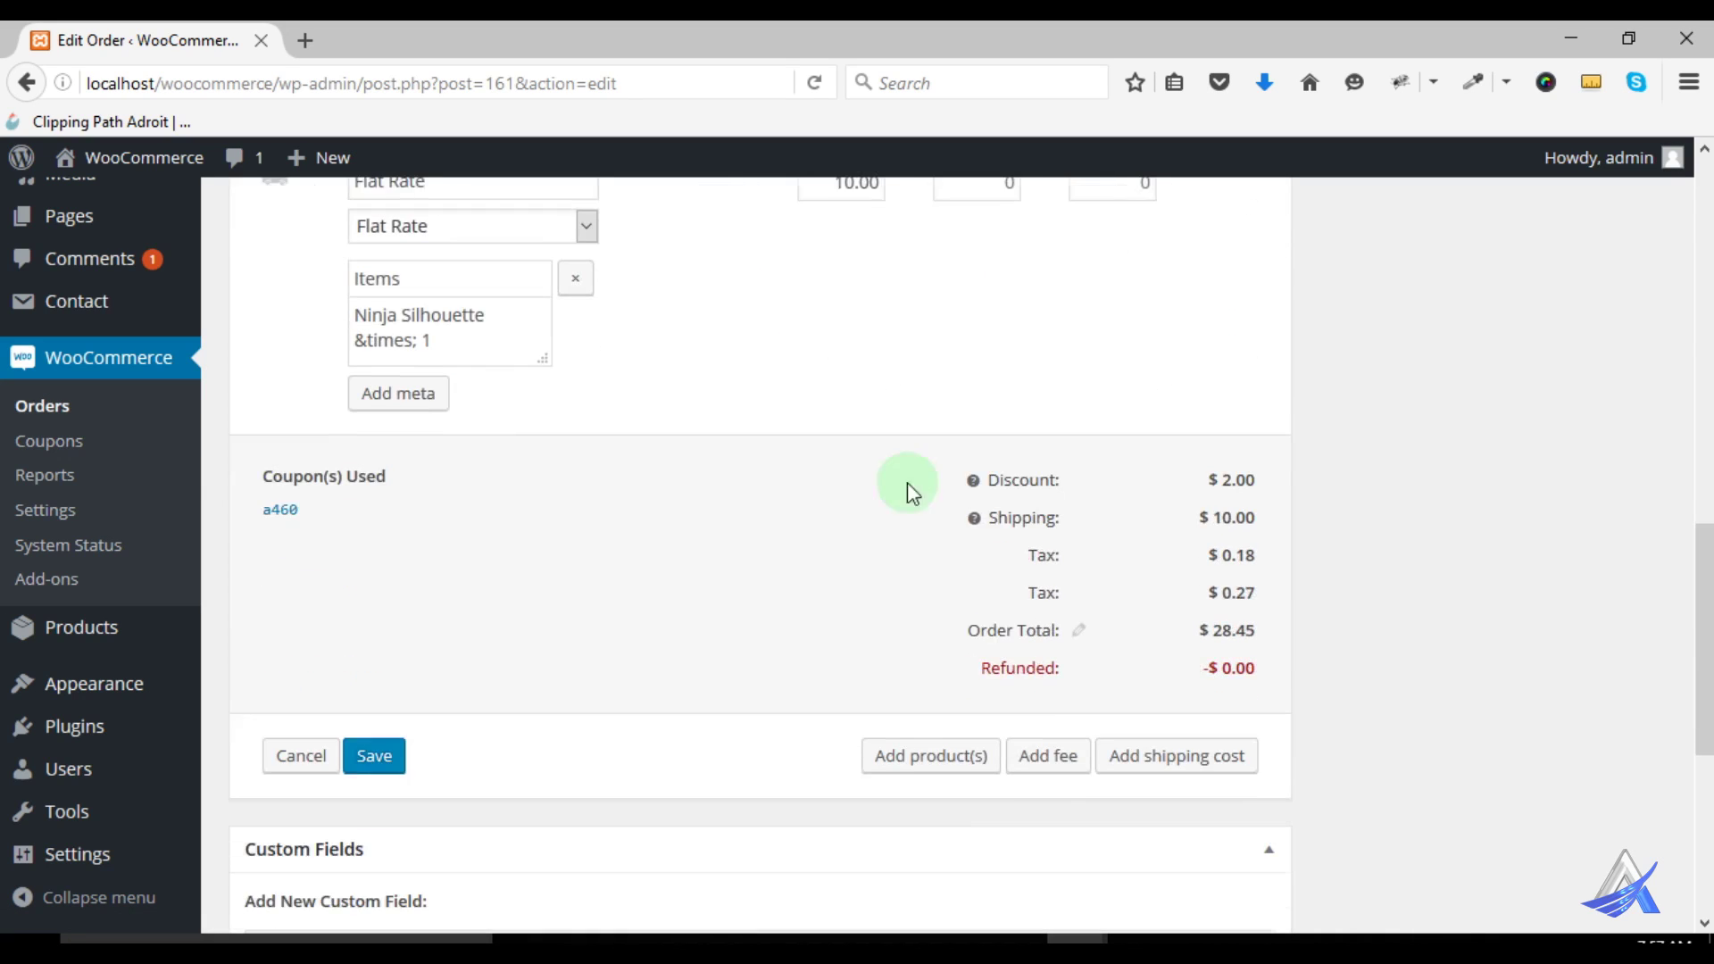
mouse_move(277, 527)
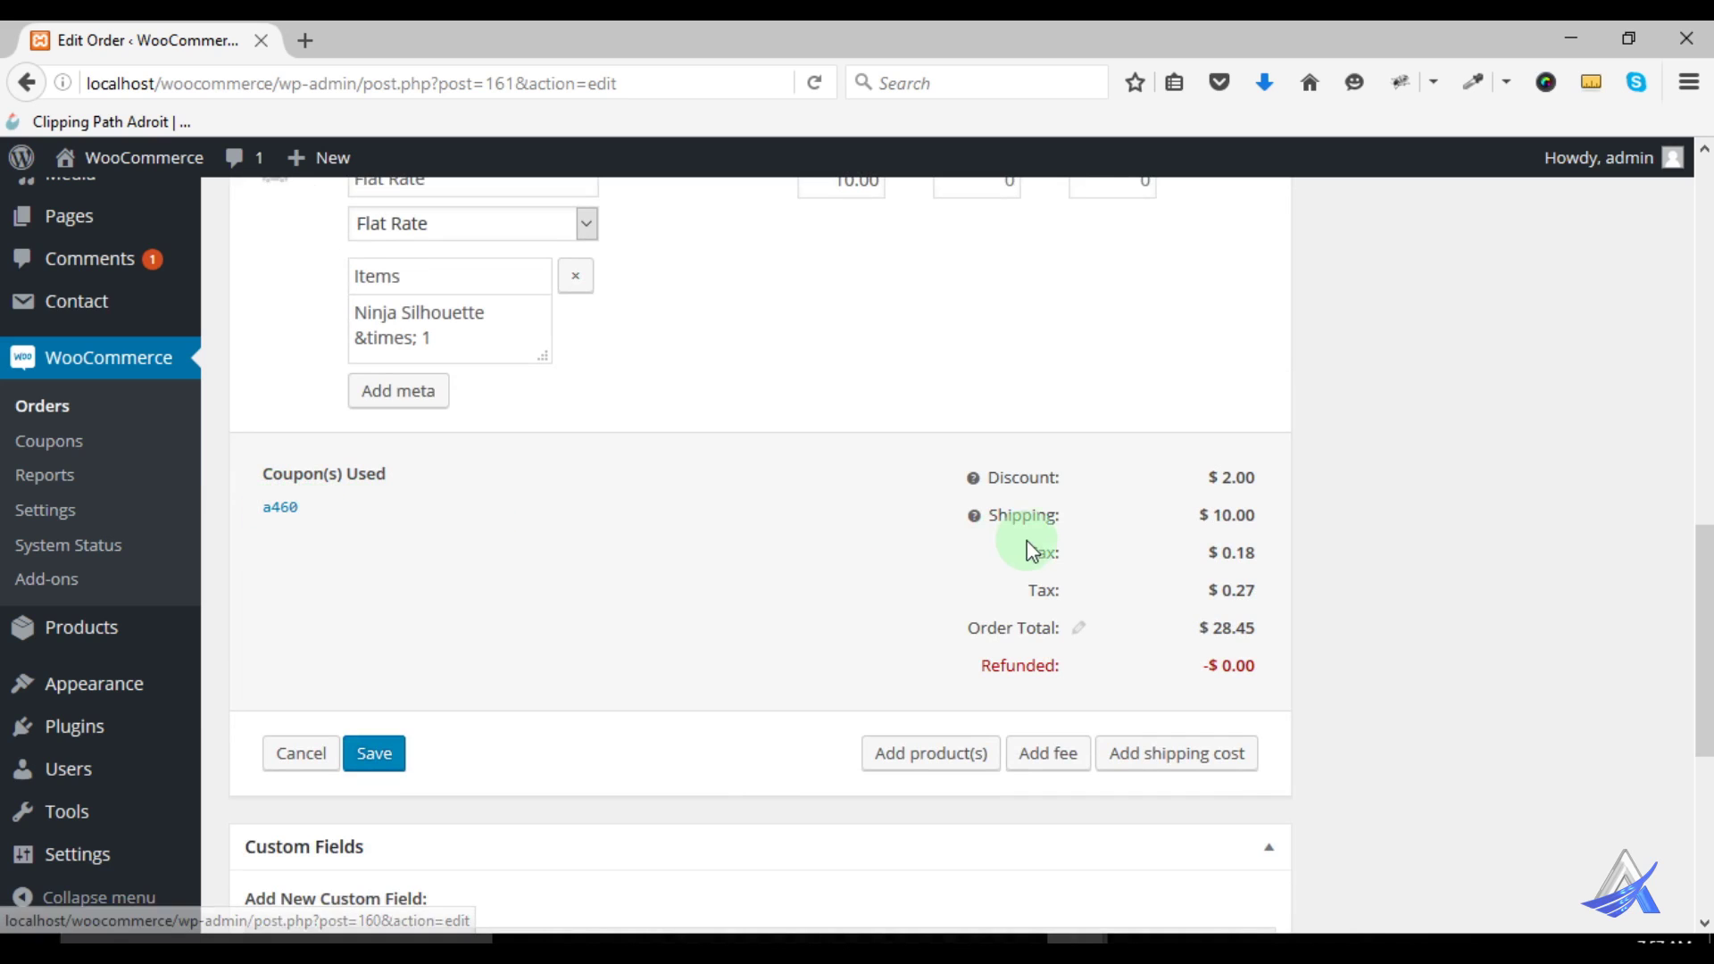
scroll(1027, 523, down, 5)
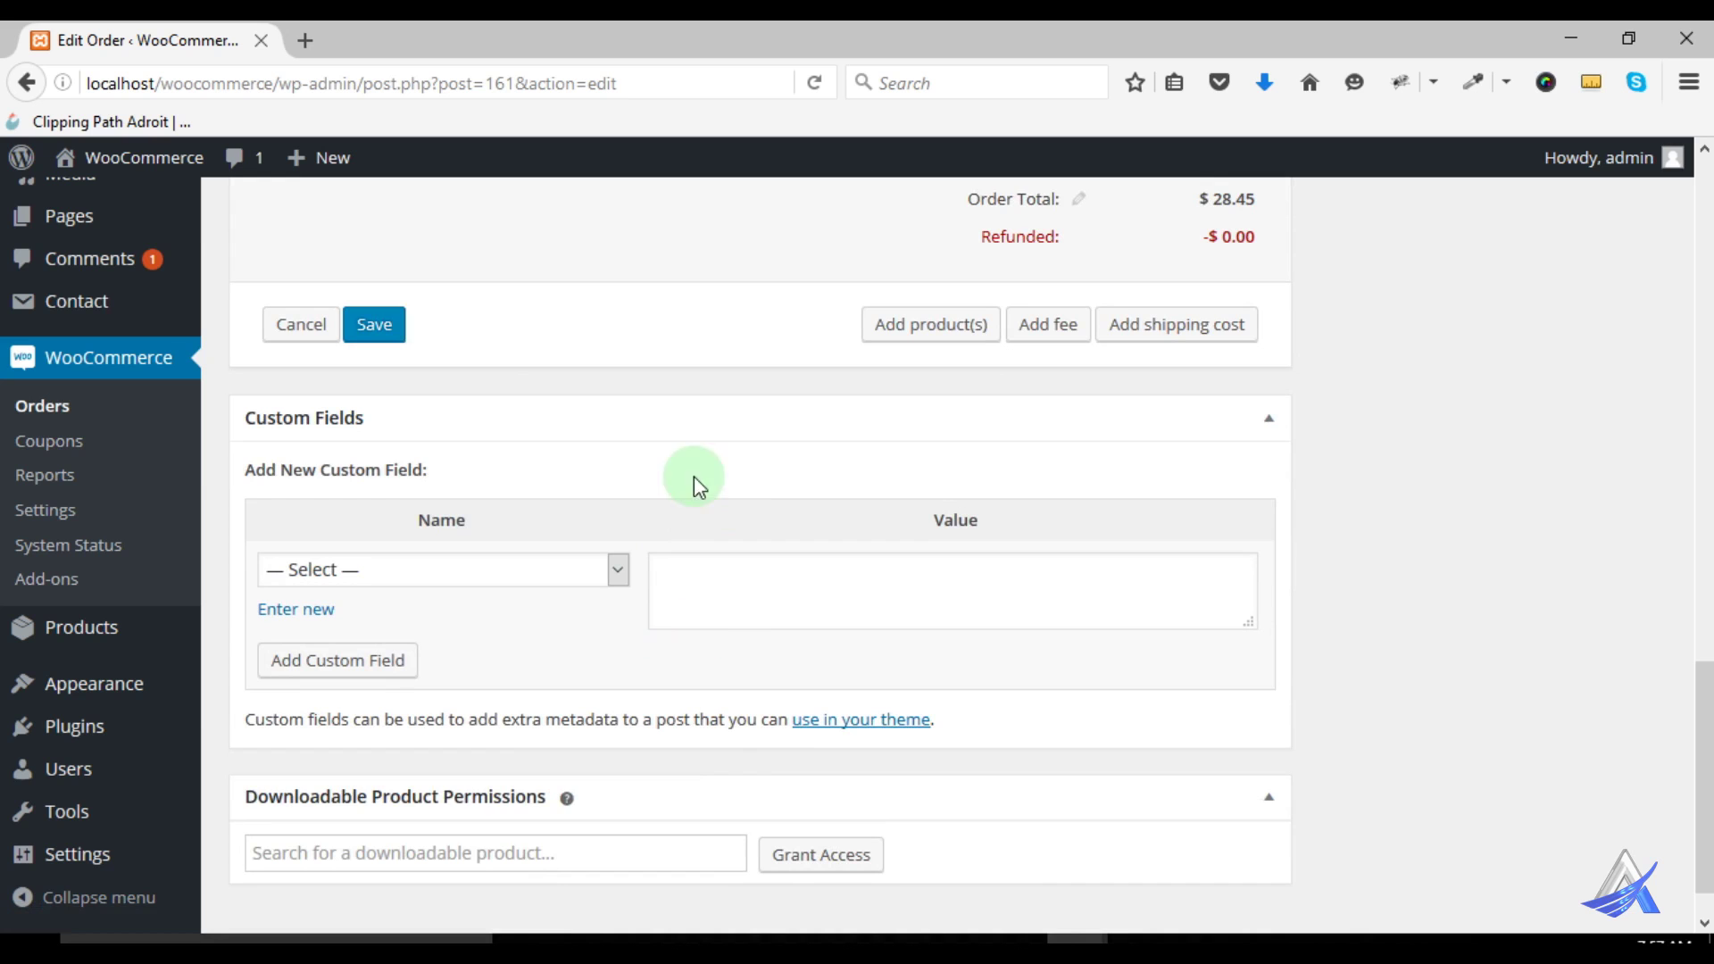
scroll(876, 441, down, 1)
scroll(1062, 348, up, 3)
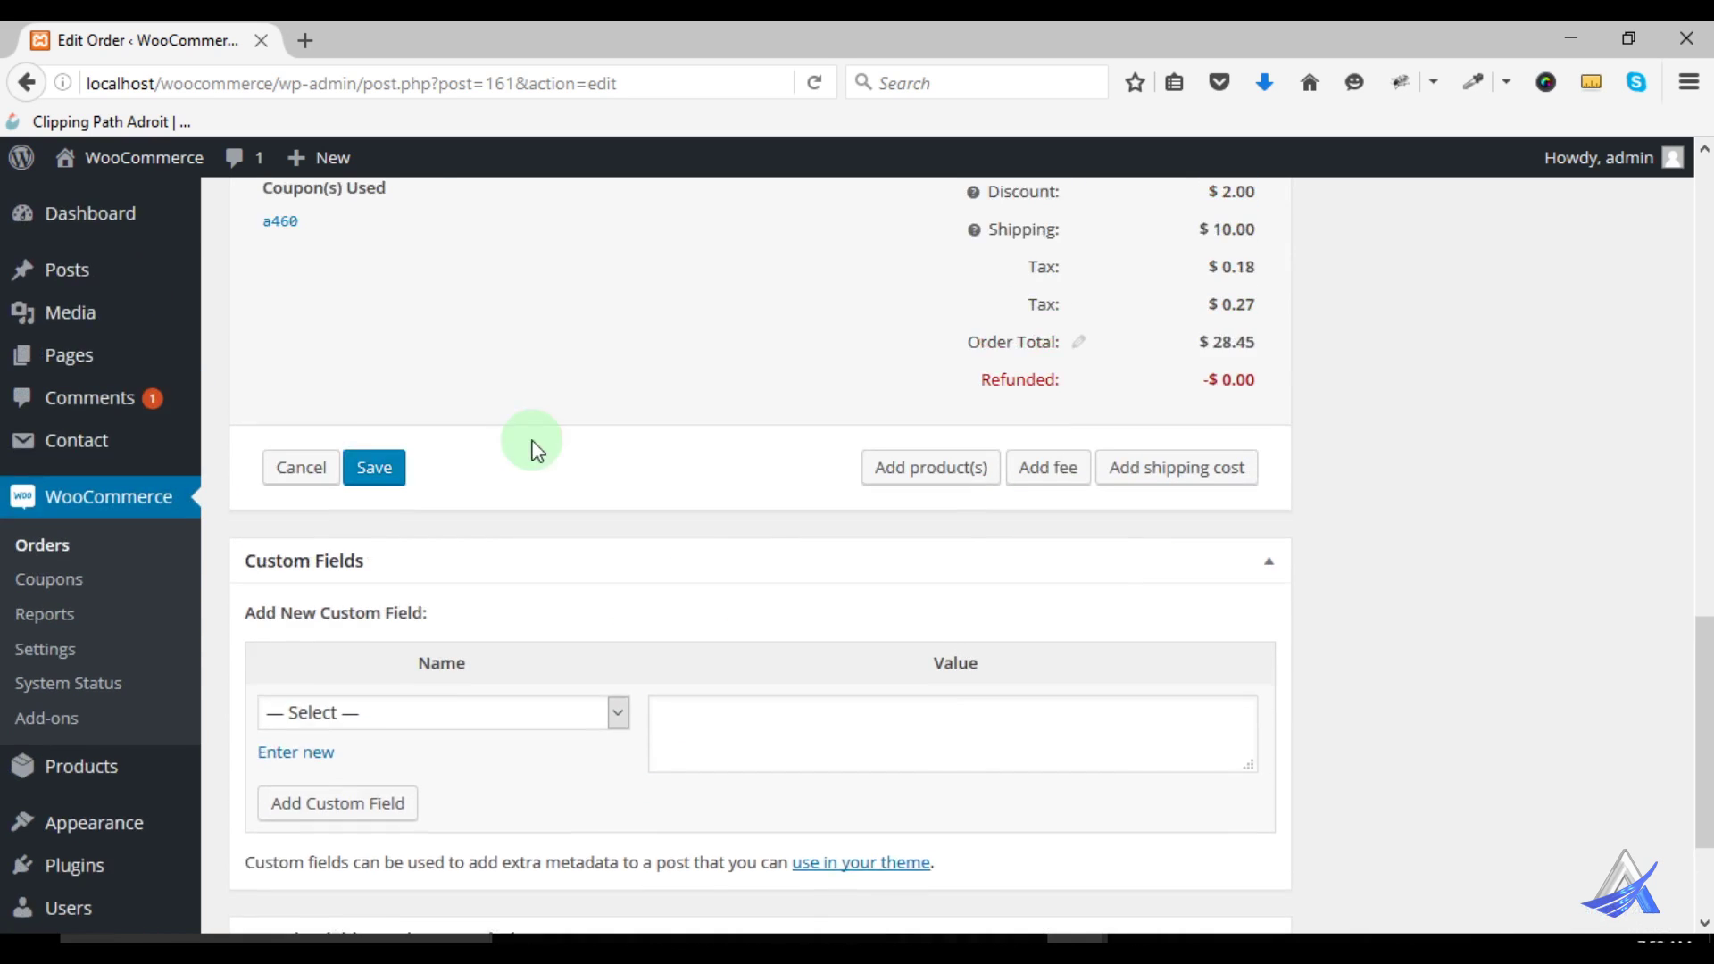
scroll(783, 478, down, 1)
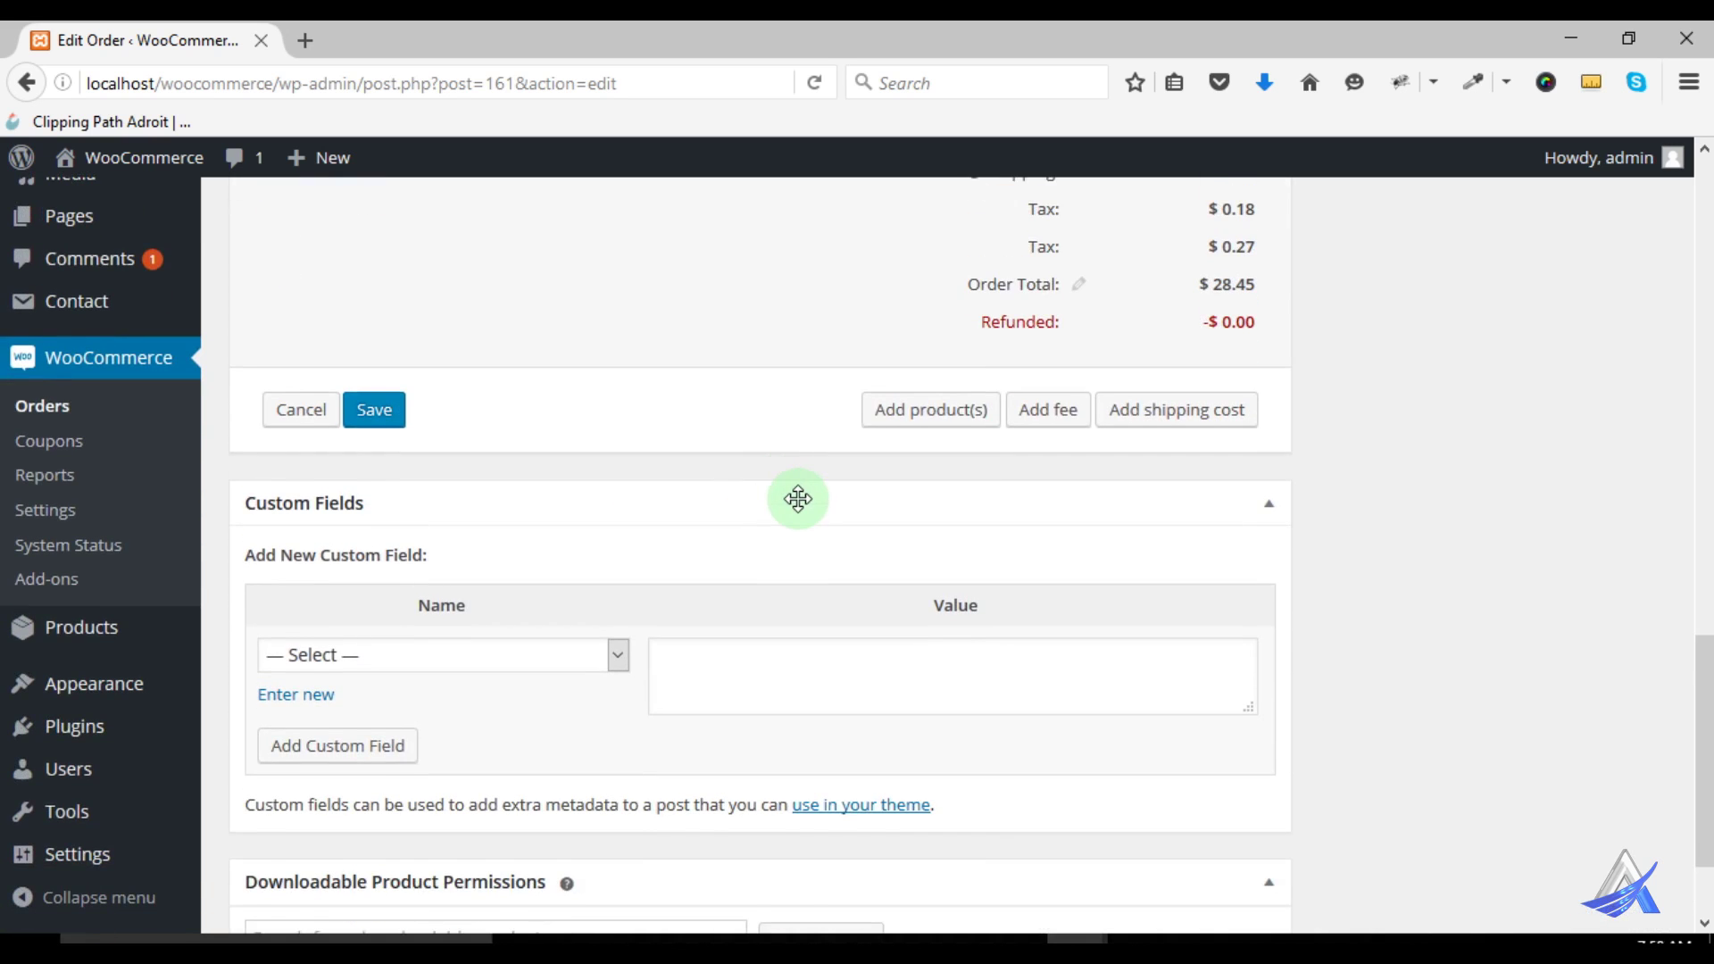
scroll(797, 498, down, 2)
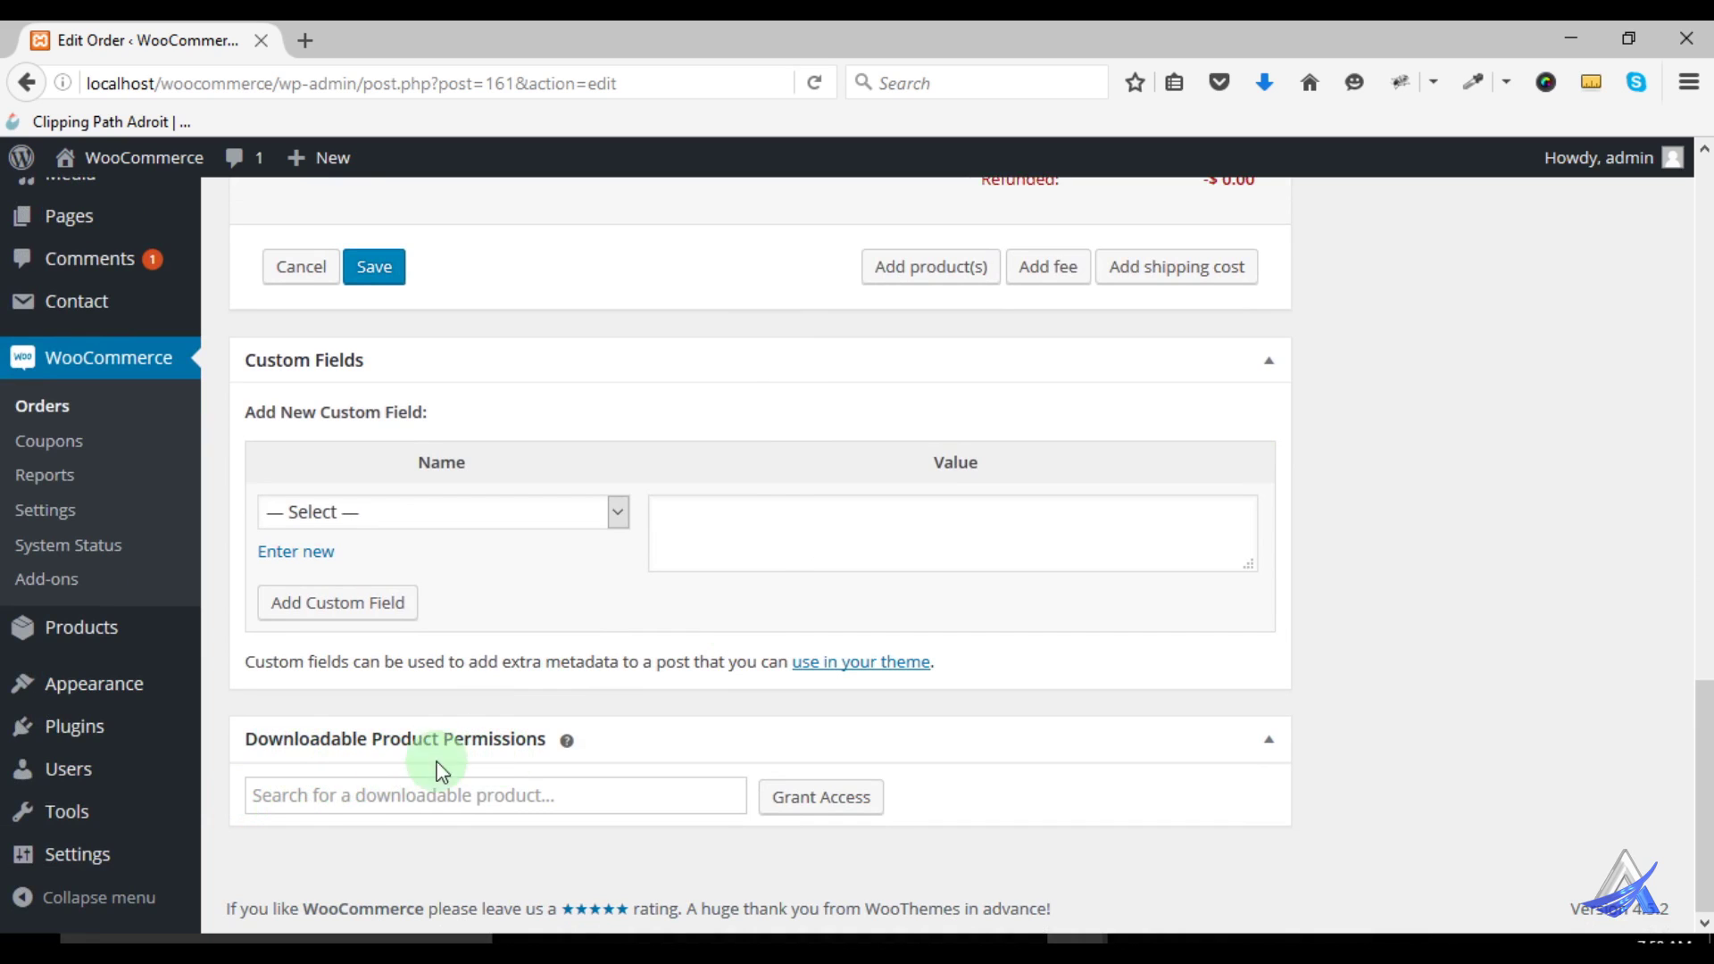
click(269, 796)
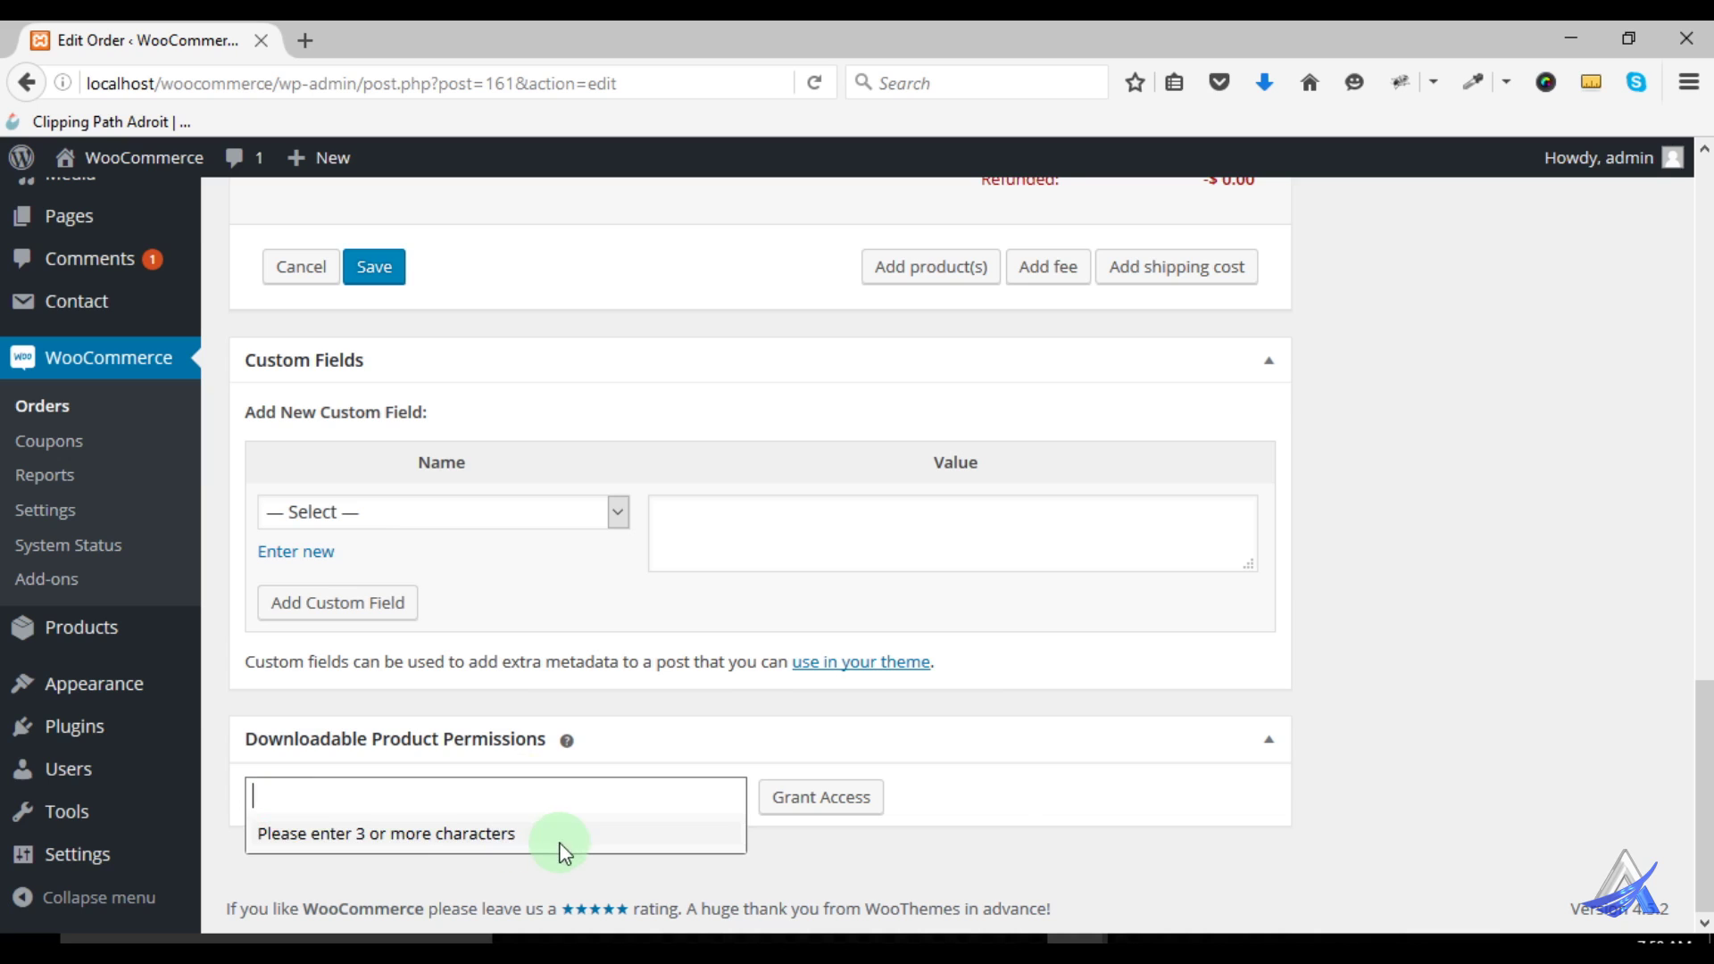
click(1007, 828)
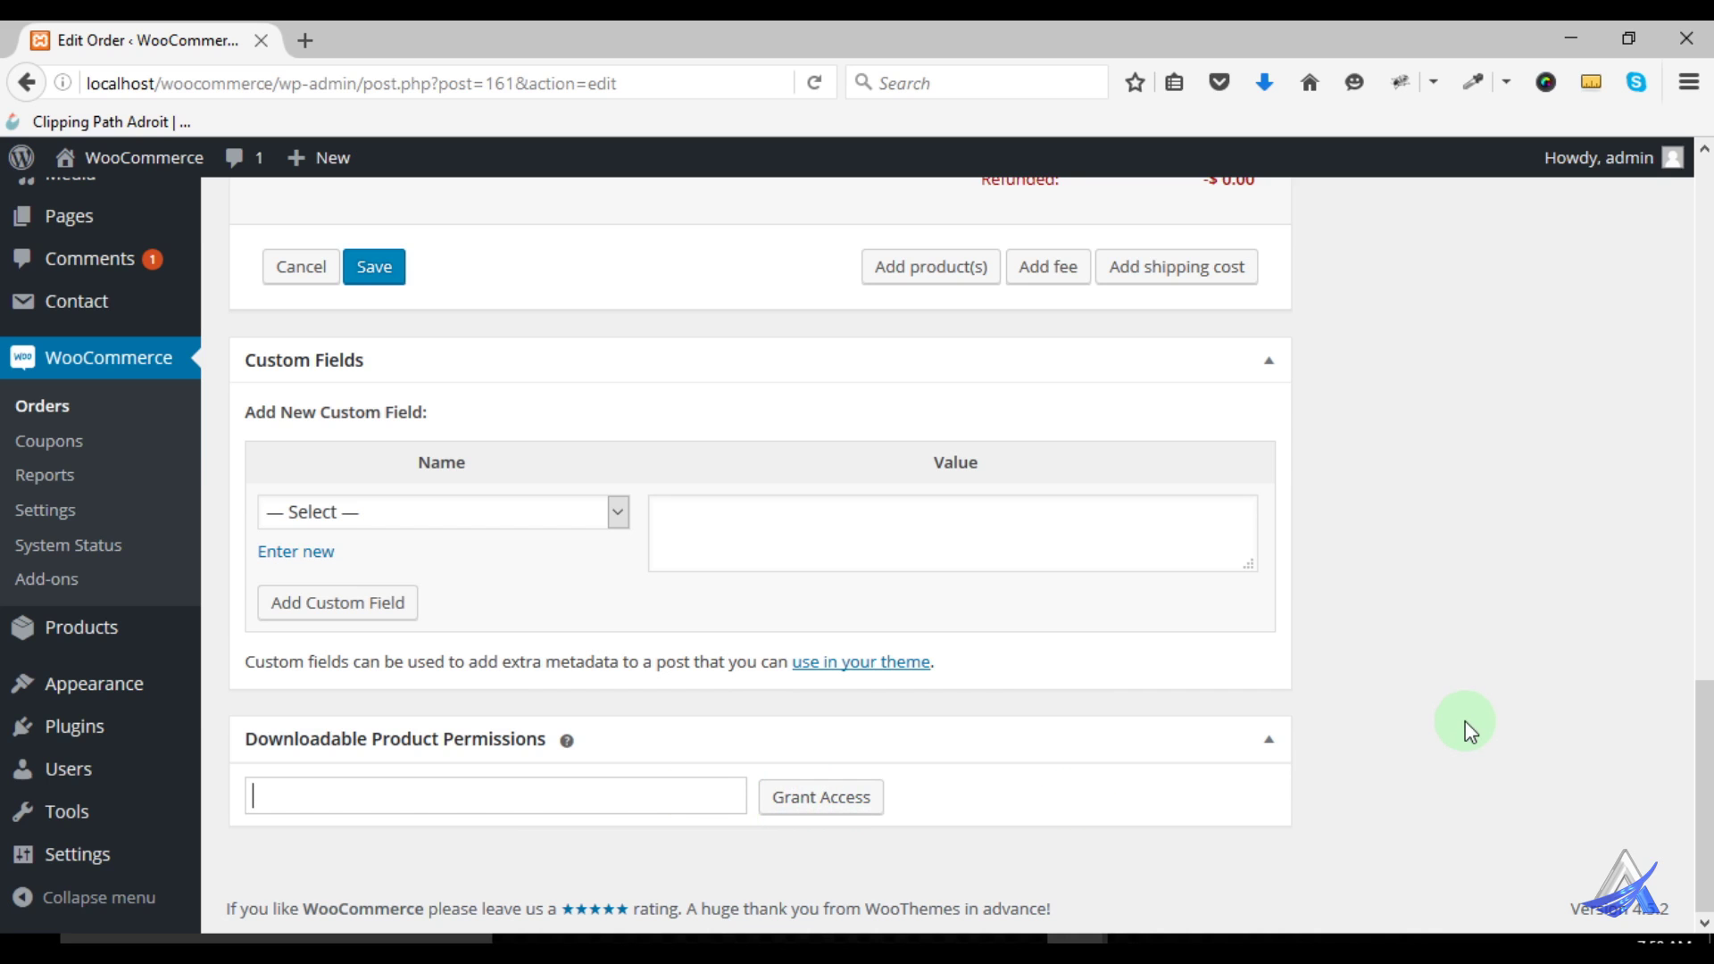
scroll(1465, 723, up, 15)
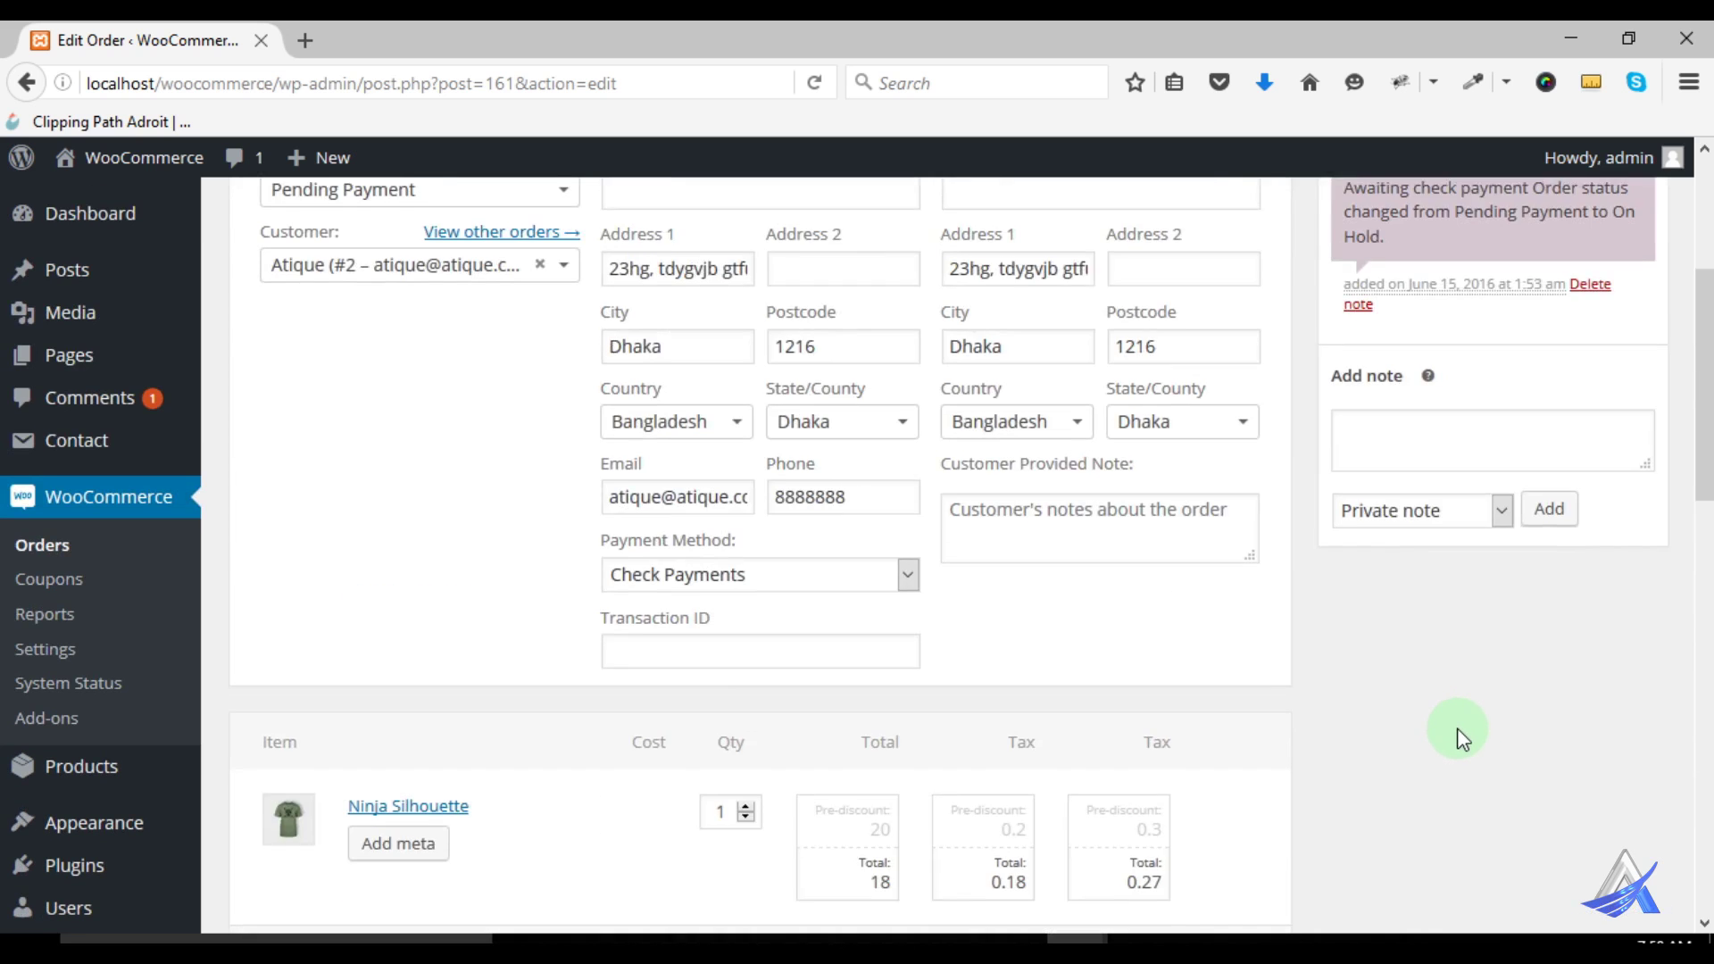
scroll(1457, 727, up, 6)
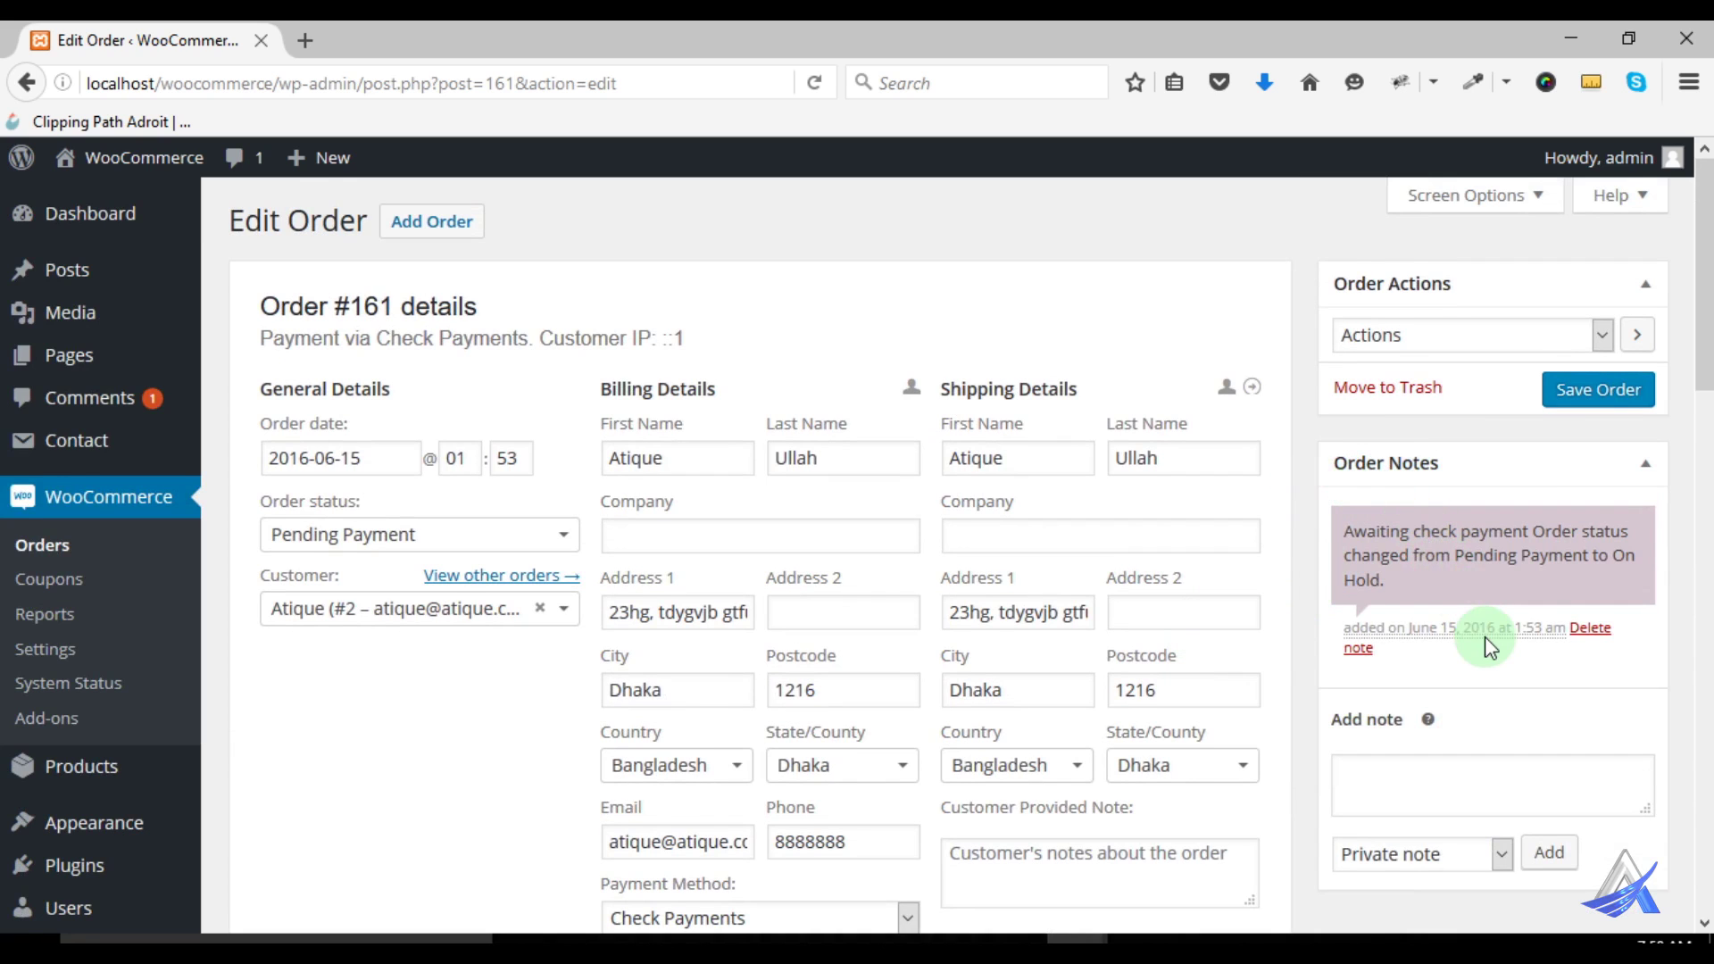
Add the order note "I didn't get paid." to order #161 as a Note to customer
scroll(1486, 635, down, 3)
drag(1346, 393, 1423, 449)
click(1425, 645)
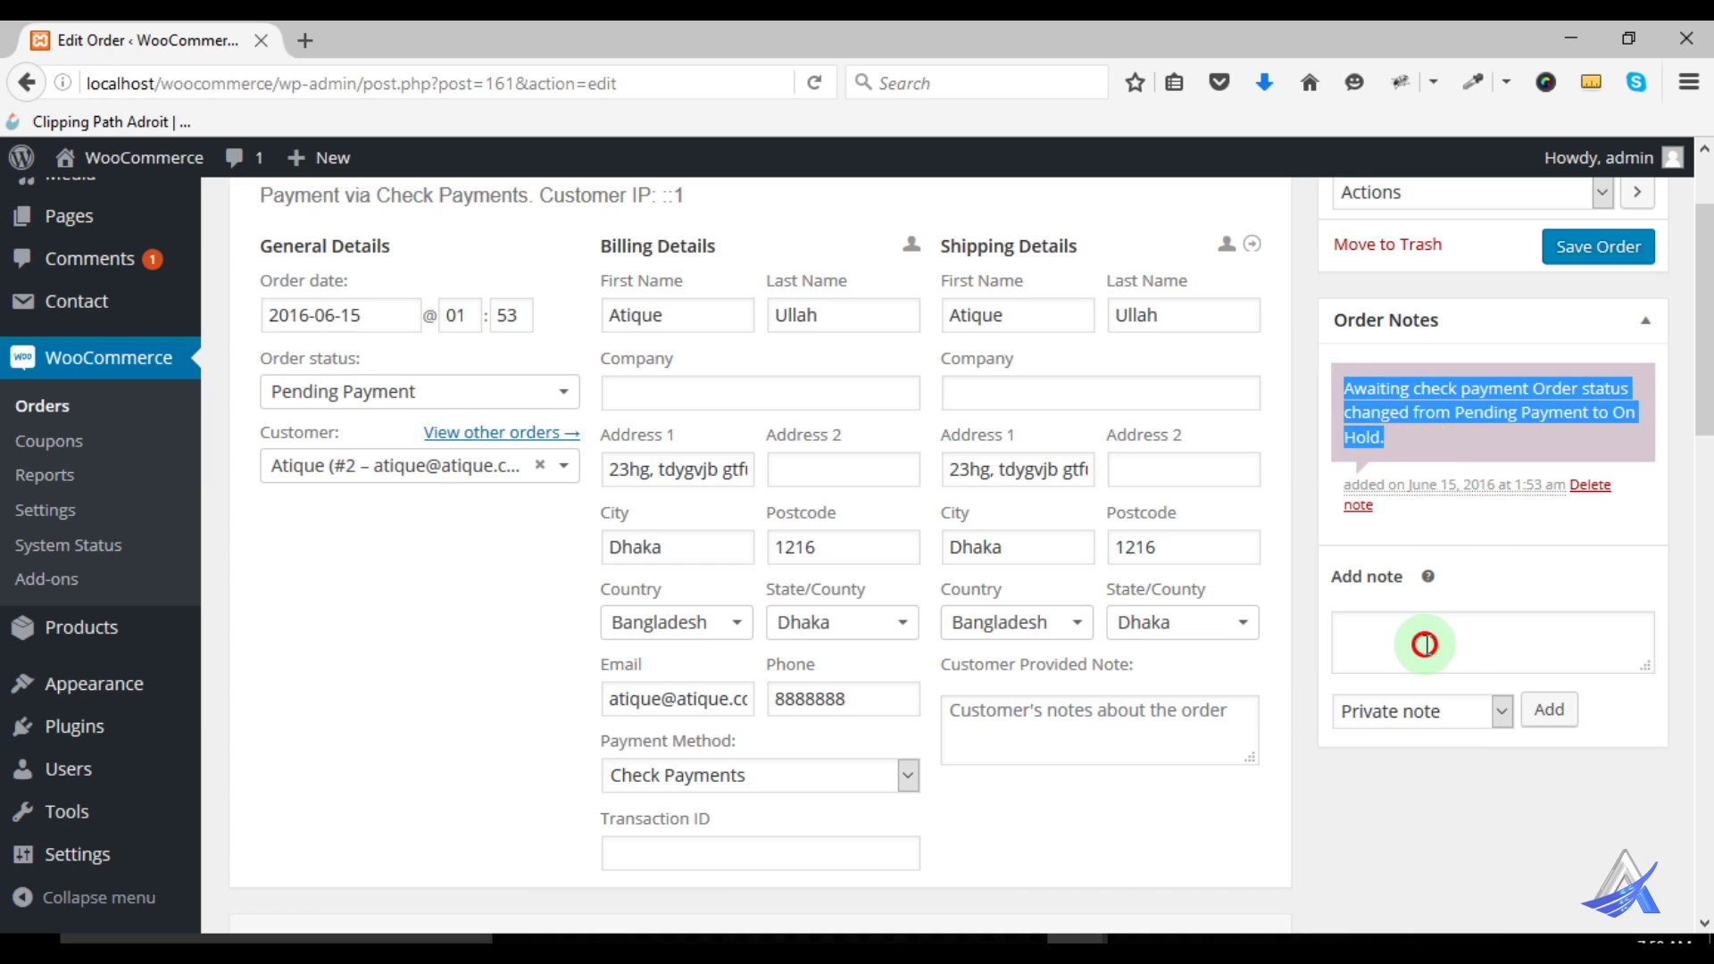
click(1407, 712)
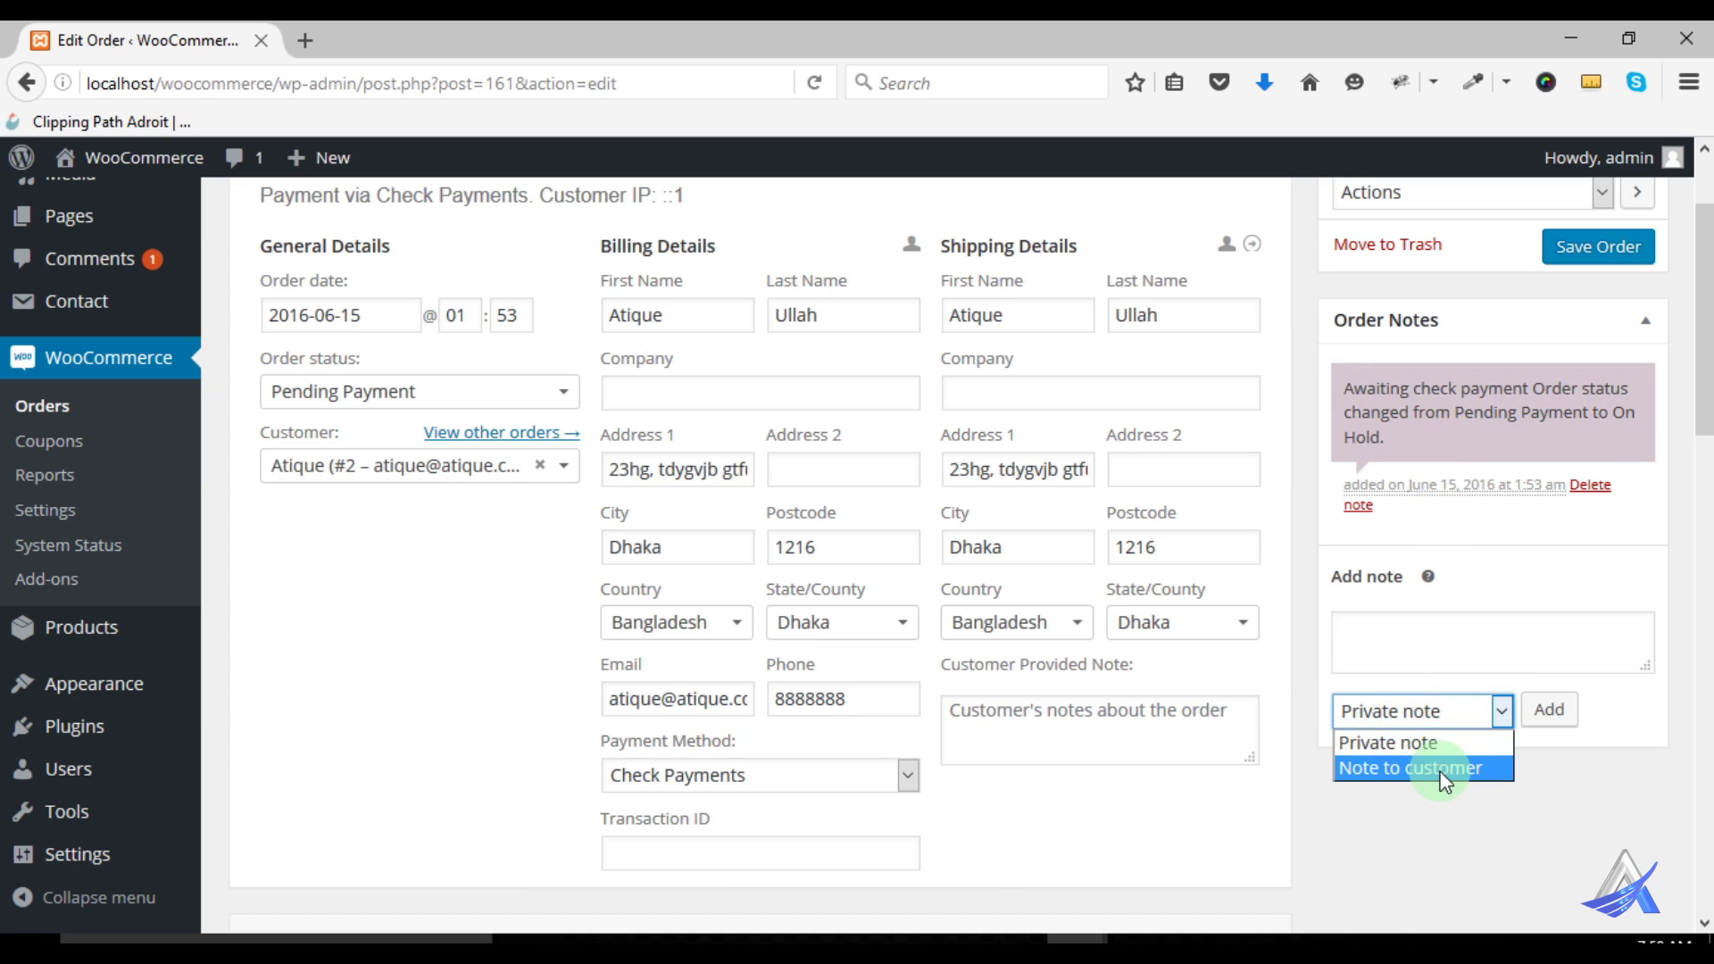
click(1448, 833)
scroll(1464, 639, up, 3)
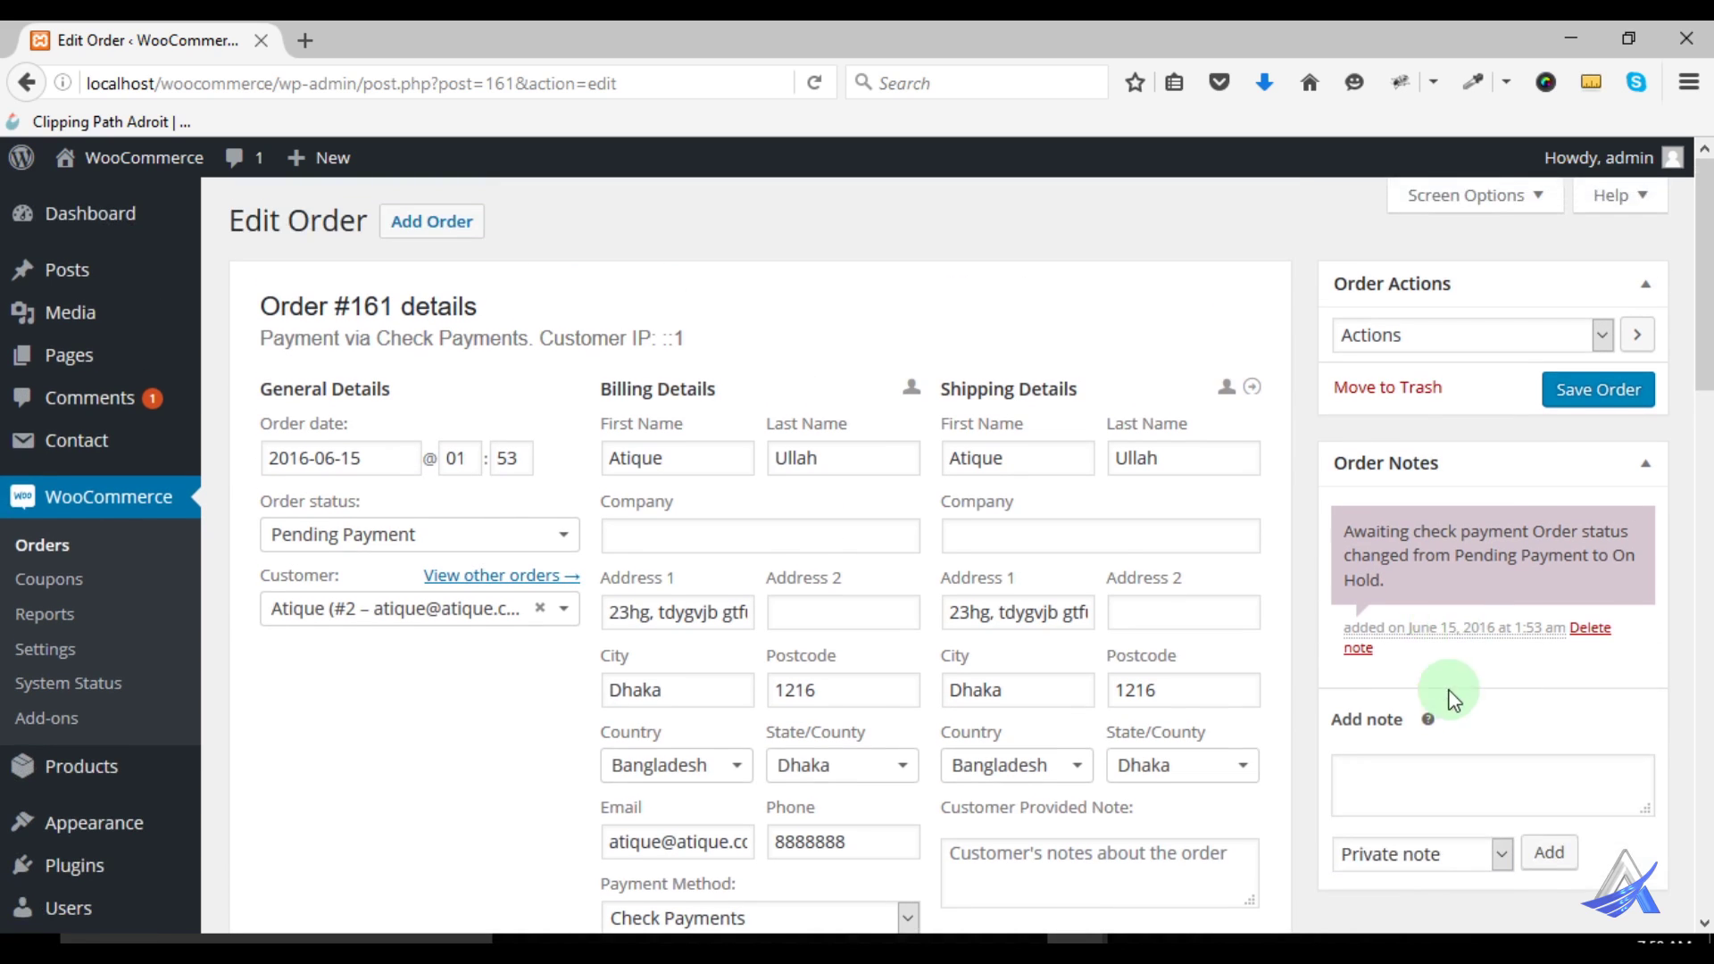
click(1398, 786)
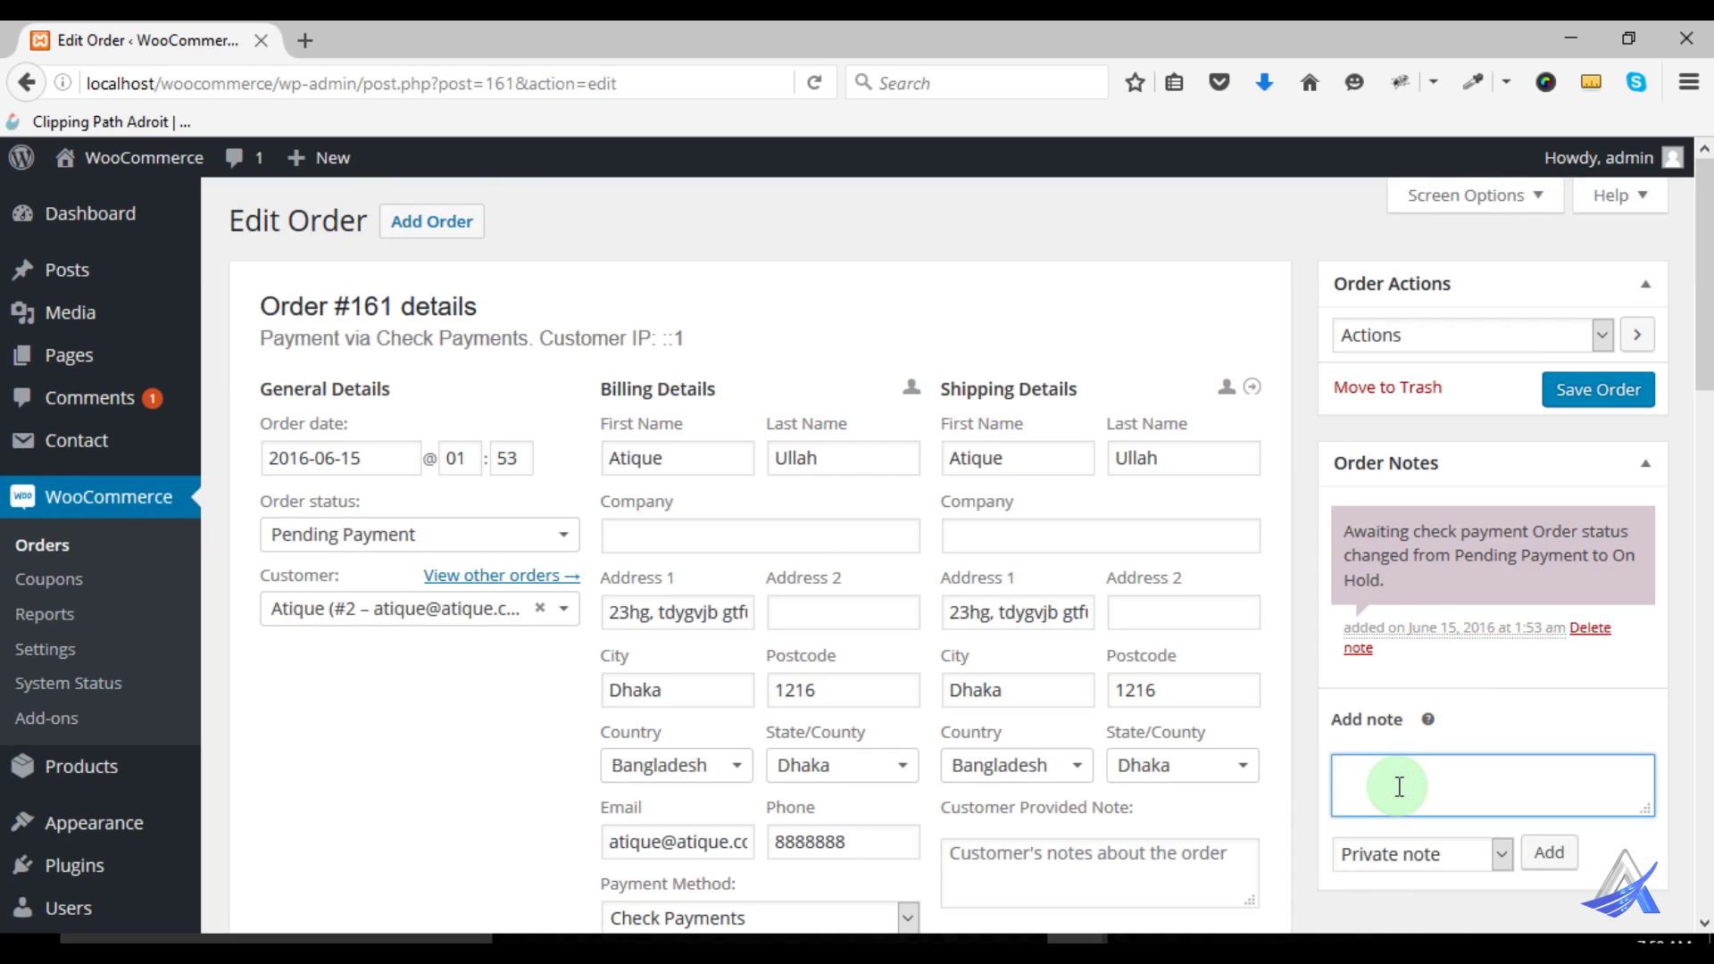
click(1420, 855)
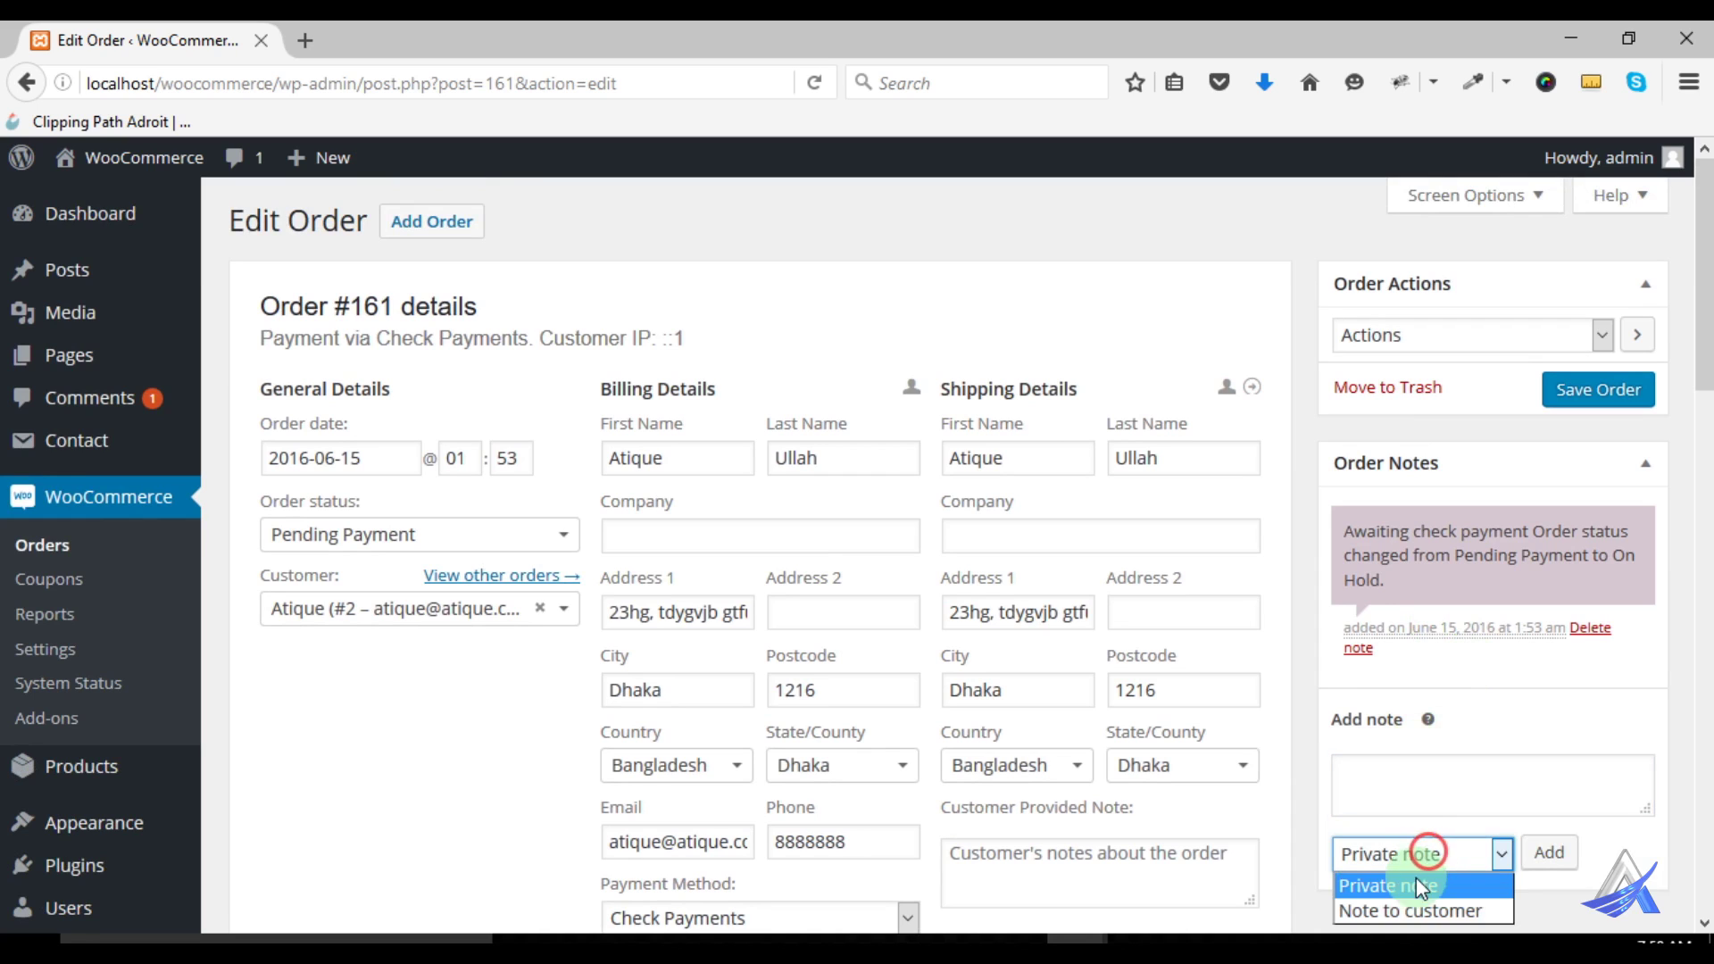
click(1411, 907)
click(1390, 795)
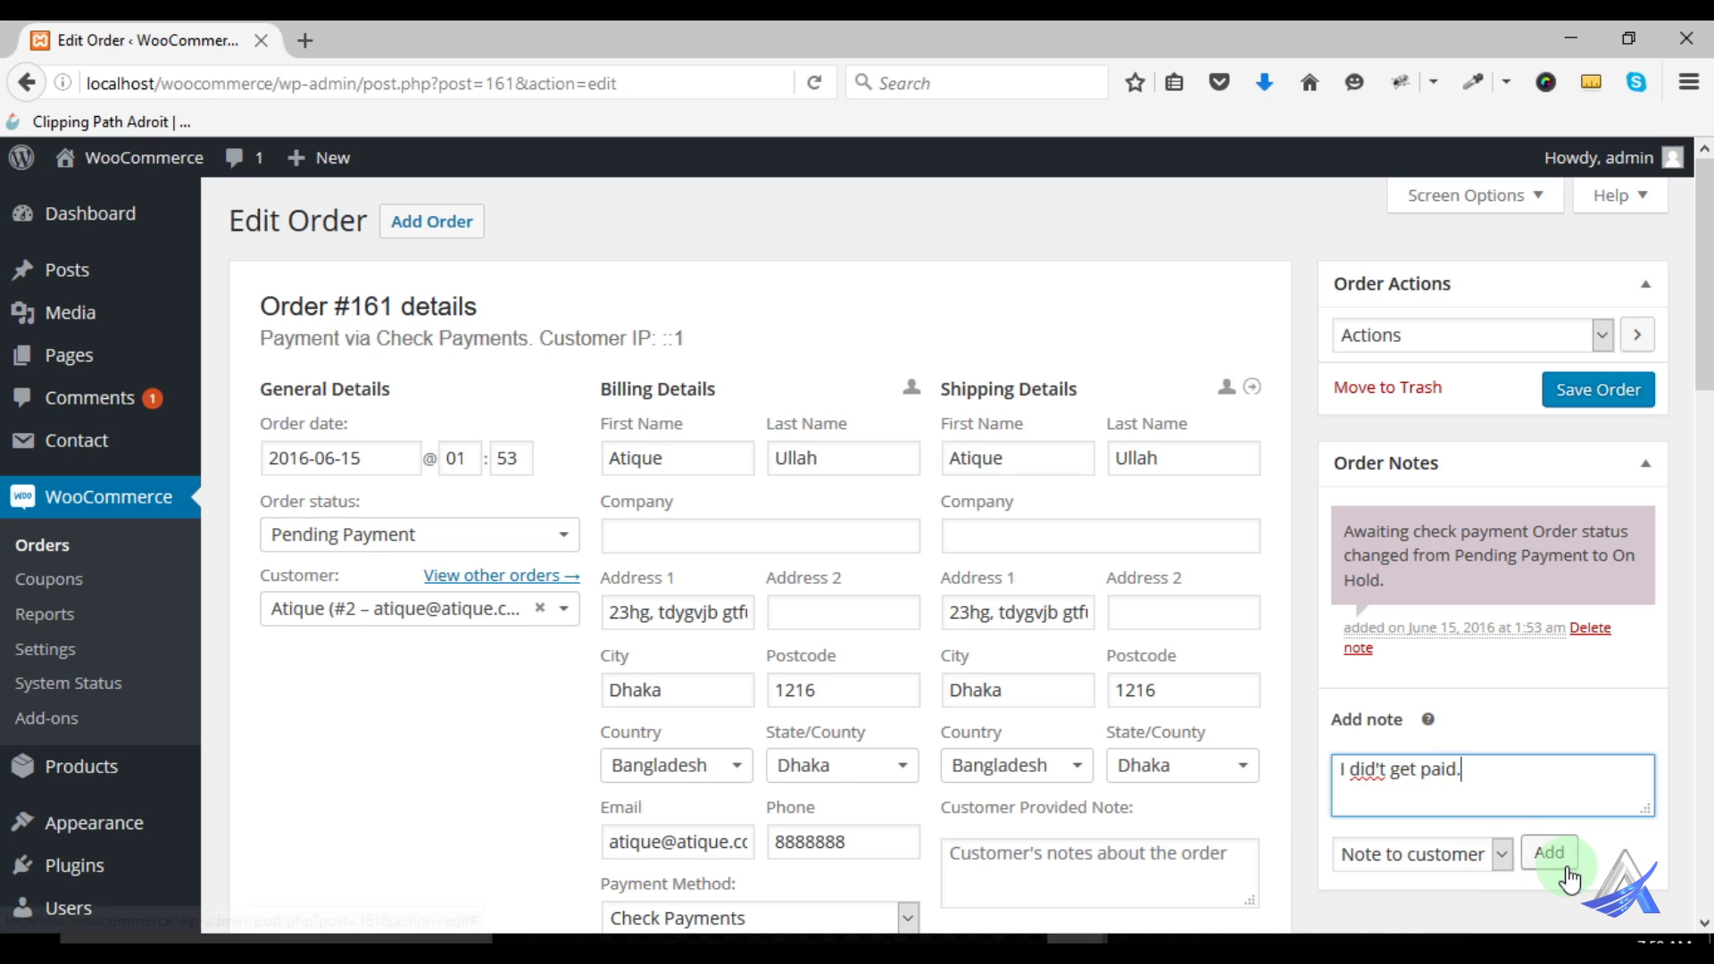
click(1537, 853)
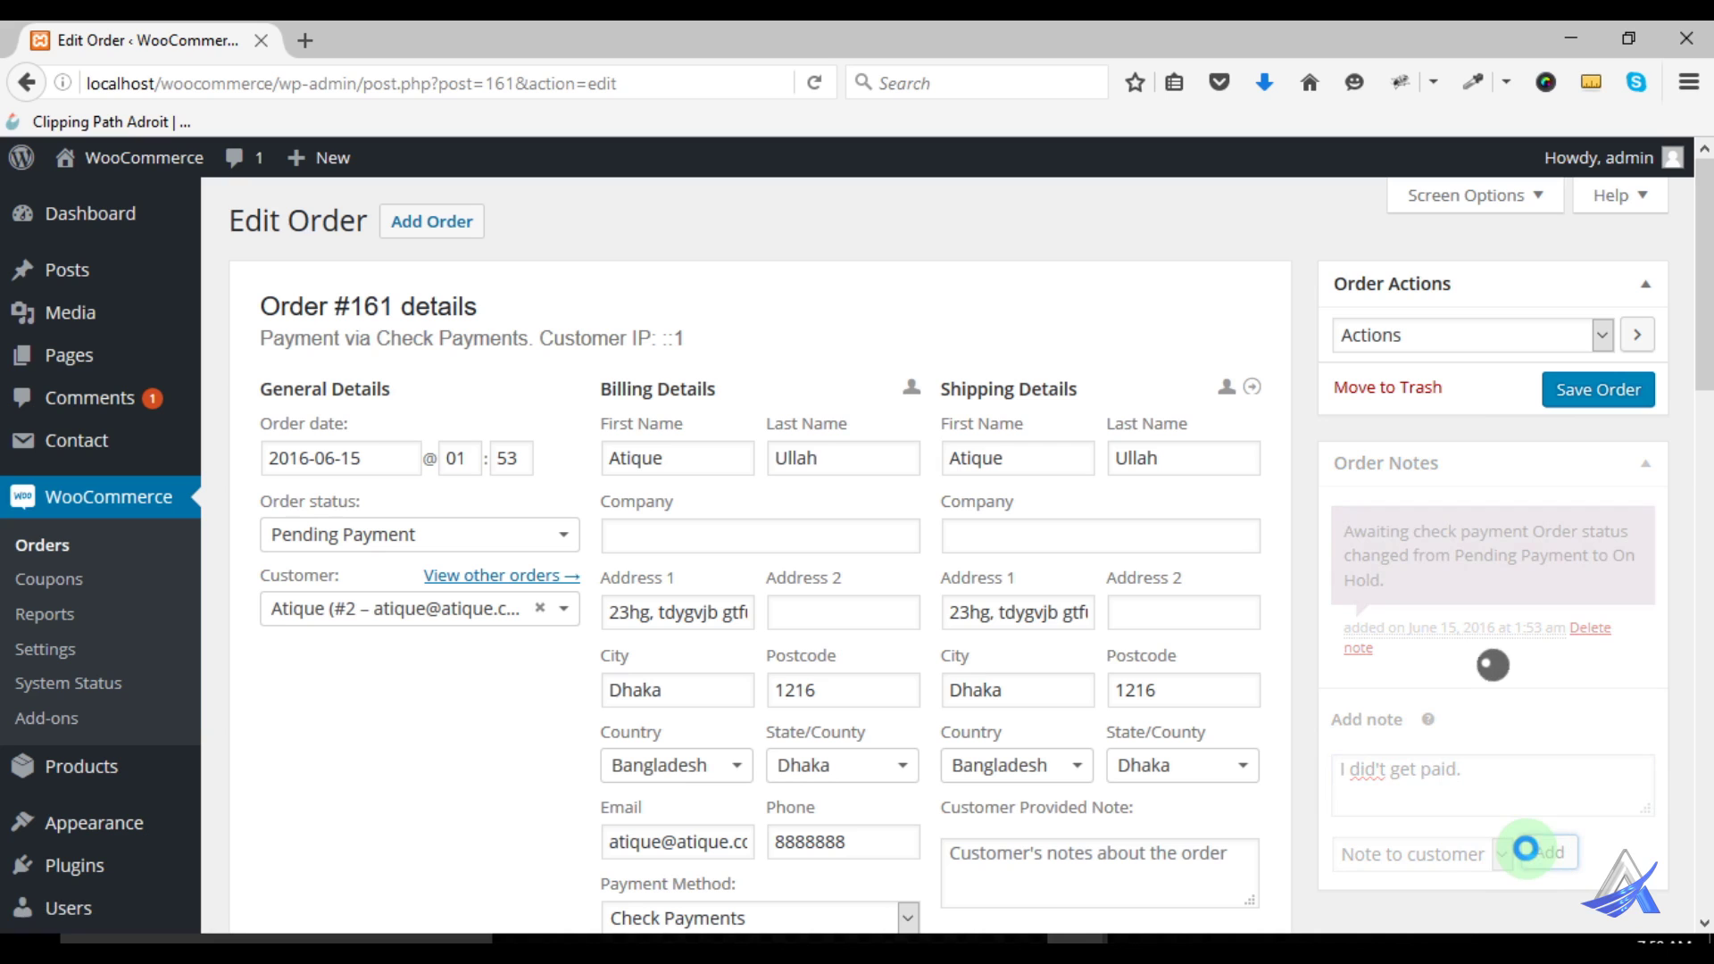
Leave the Actions dropdown unchanged and save order #161 as Pending Payment
click(1475, 335)
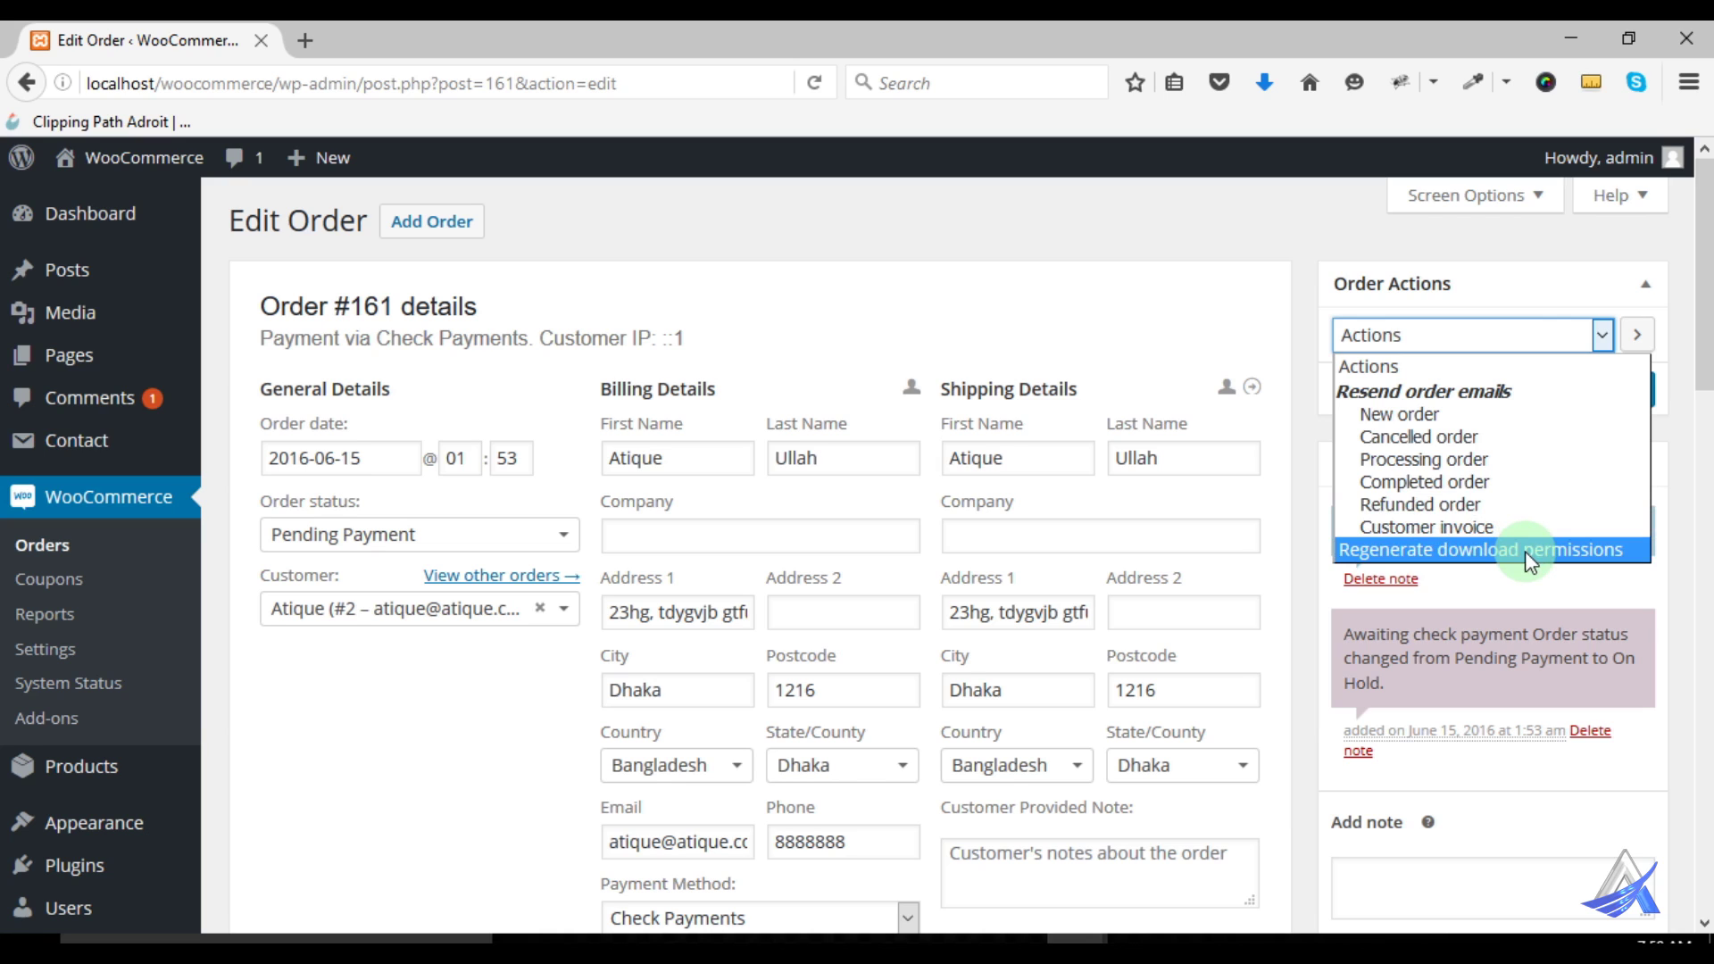
click(1542, 322)
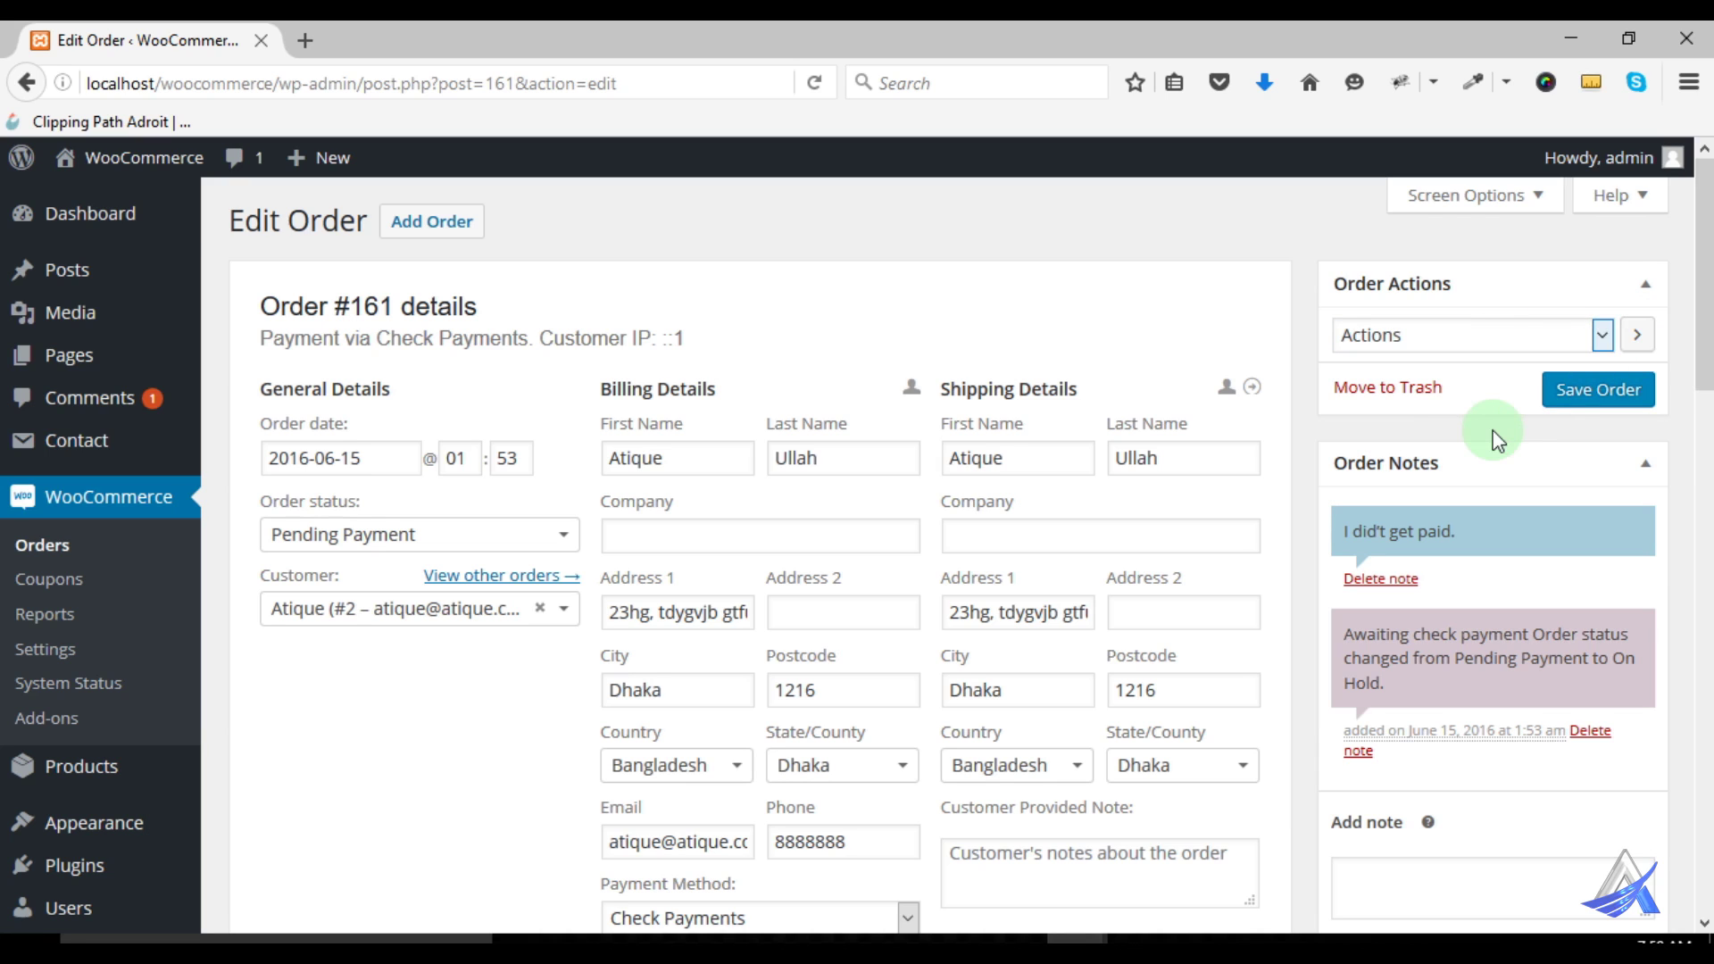
click(1587, 393)
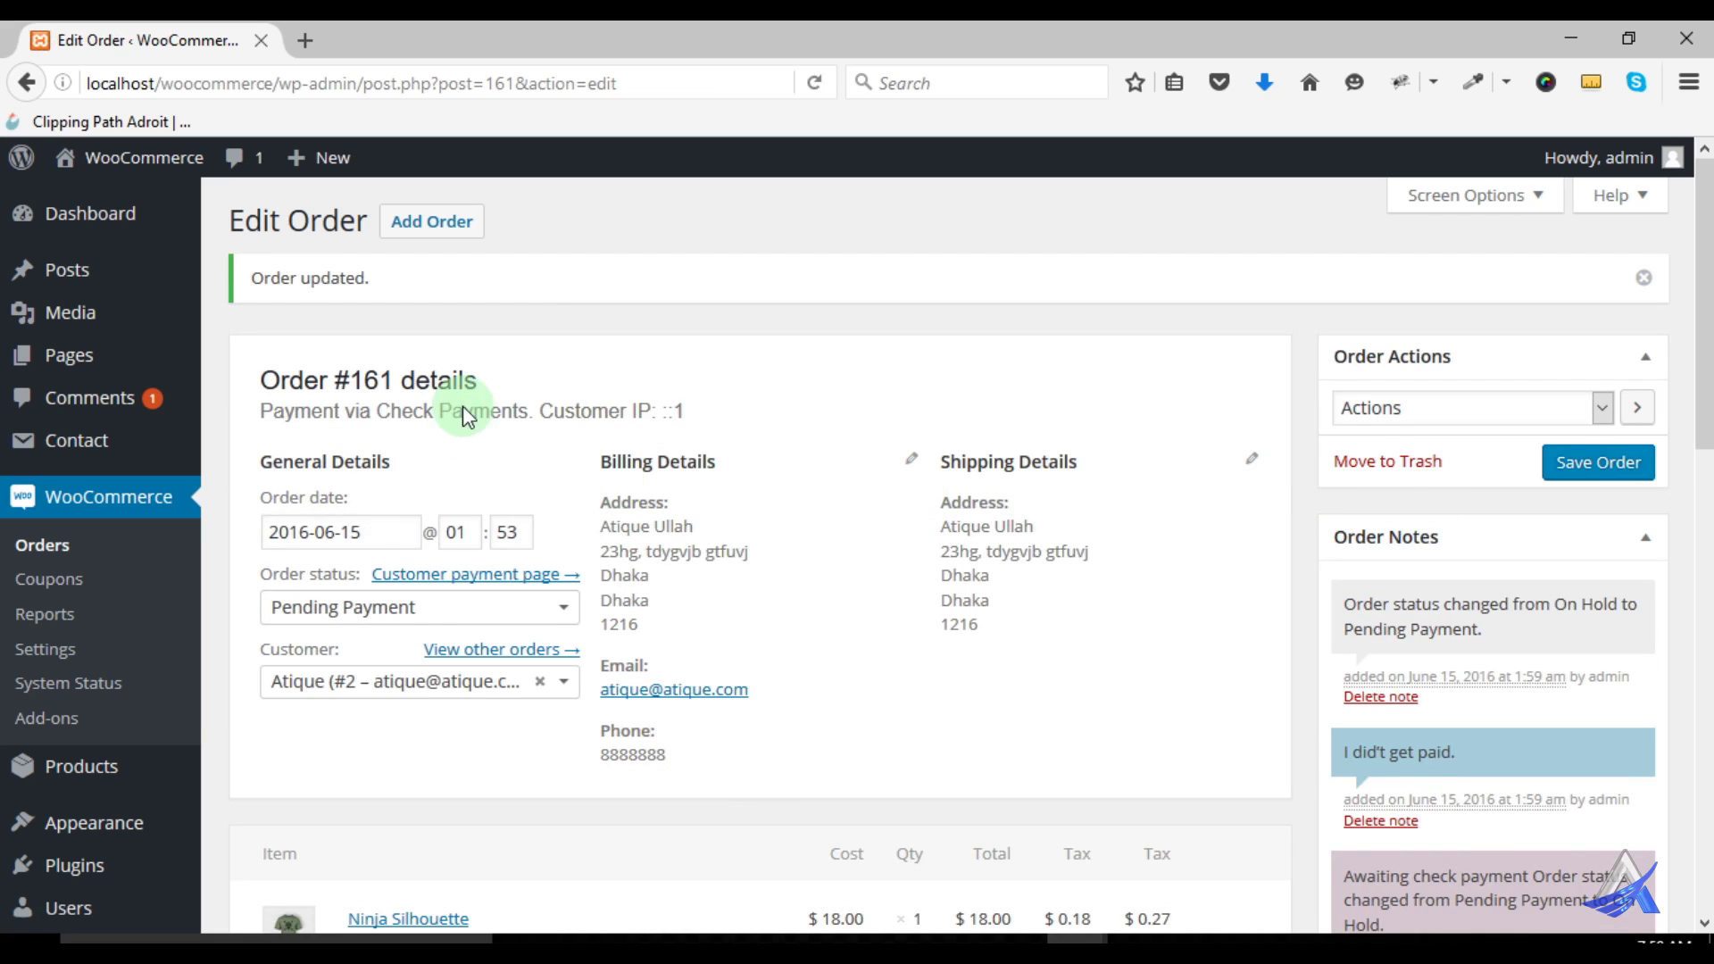
Open the WooCommerce Orders list, then switch to the customer's My Account window for order #161
click(49, 547)
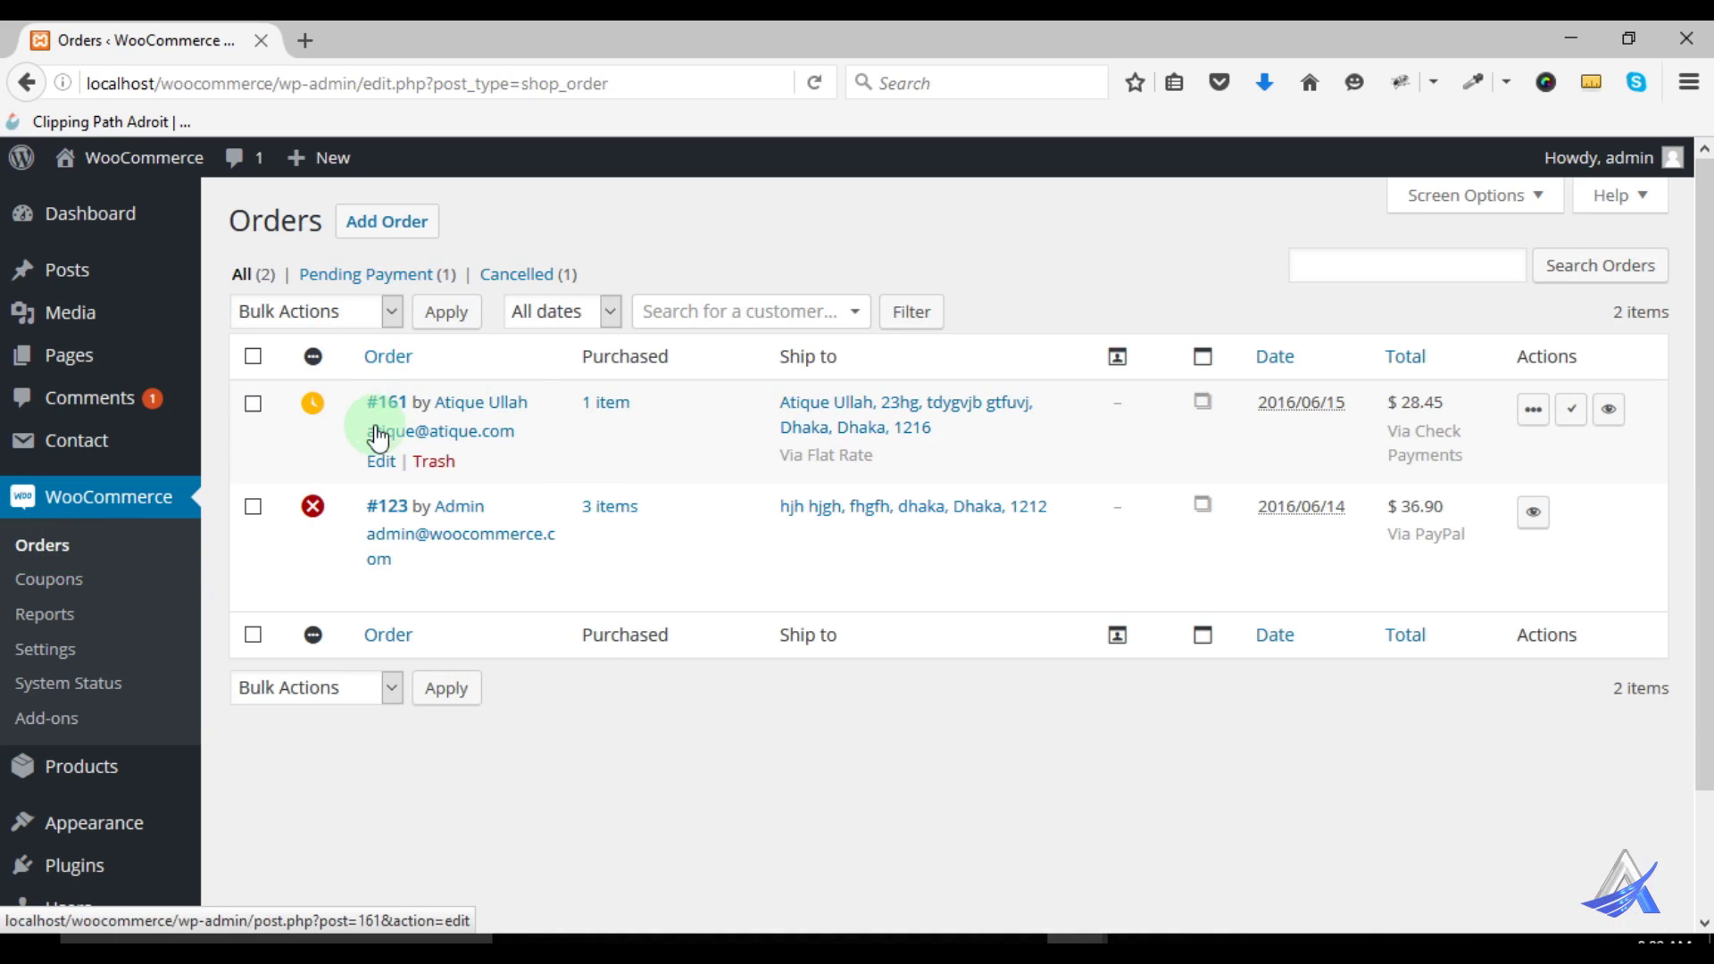
mouse_move(314, 406)
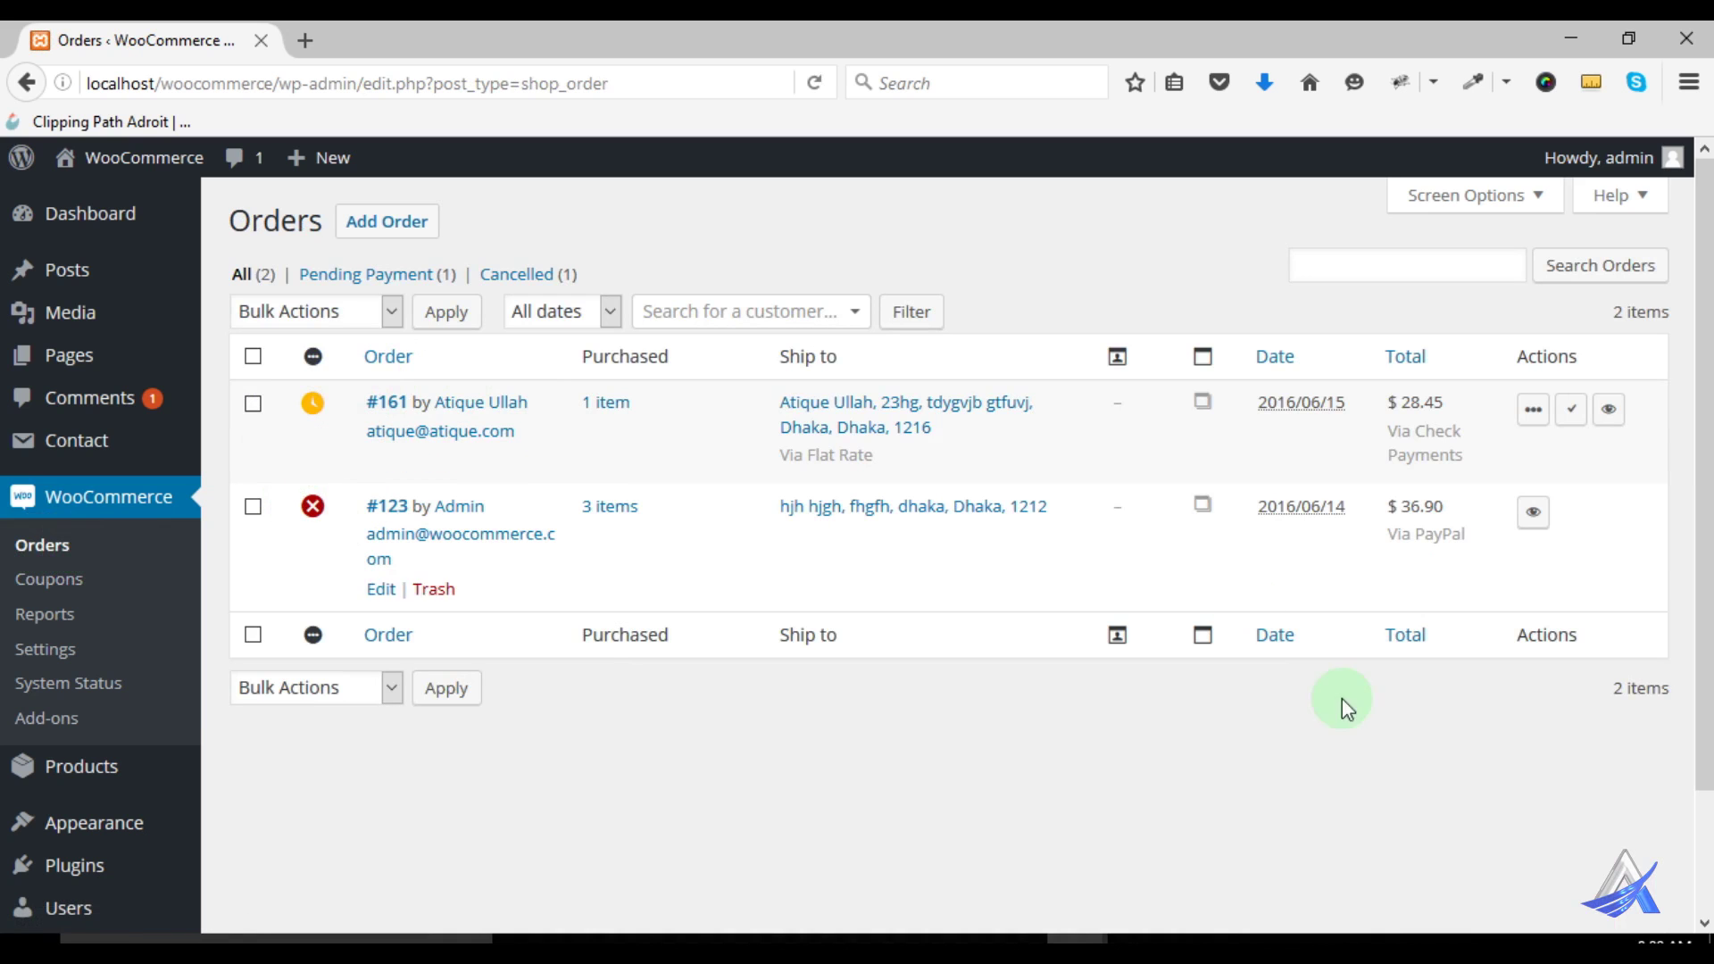
mouse_move(1083, 928)
click(1149, 865)
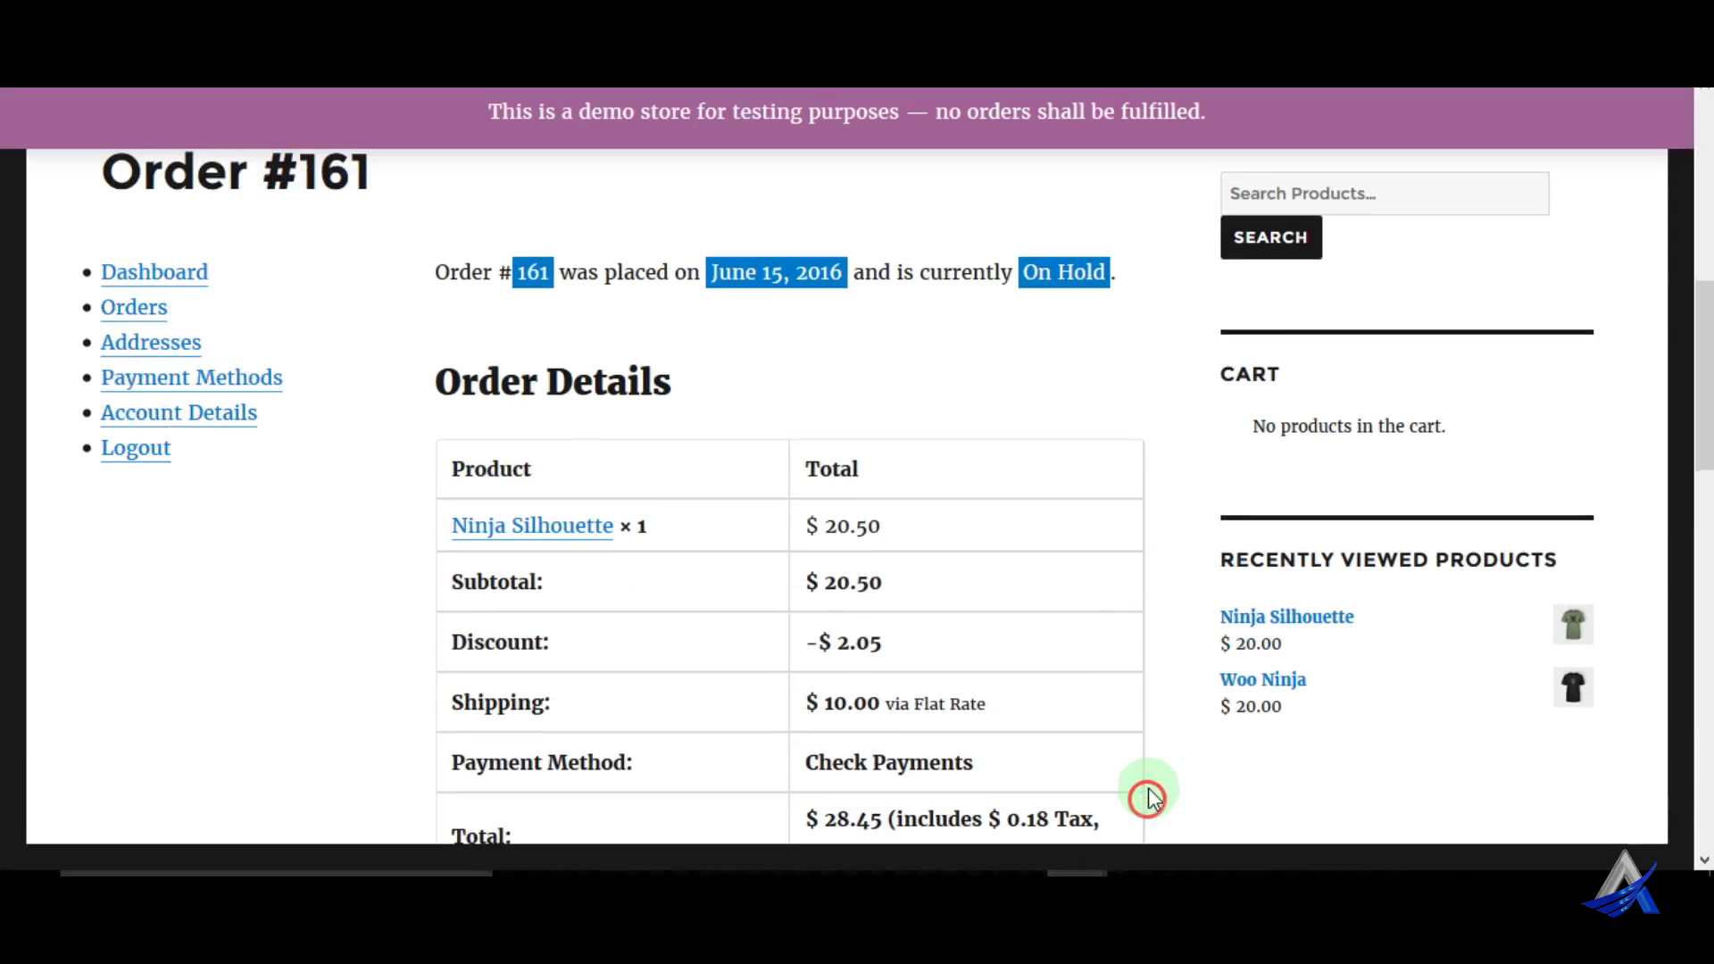
Reload the storefront order #161 page and confirm its status now reads Pending Payment
scroll(1015, 490, up, 3)
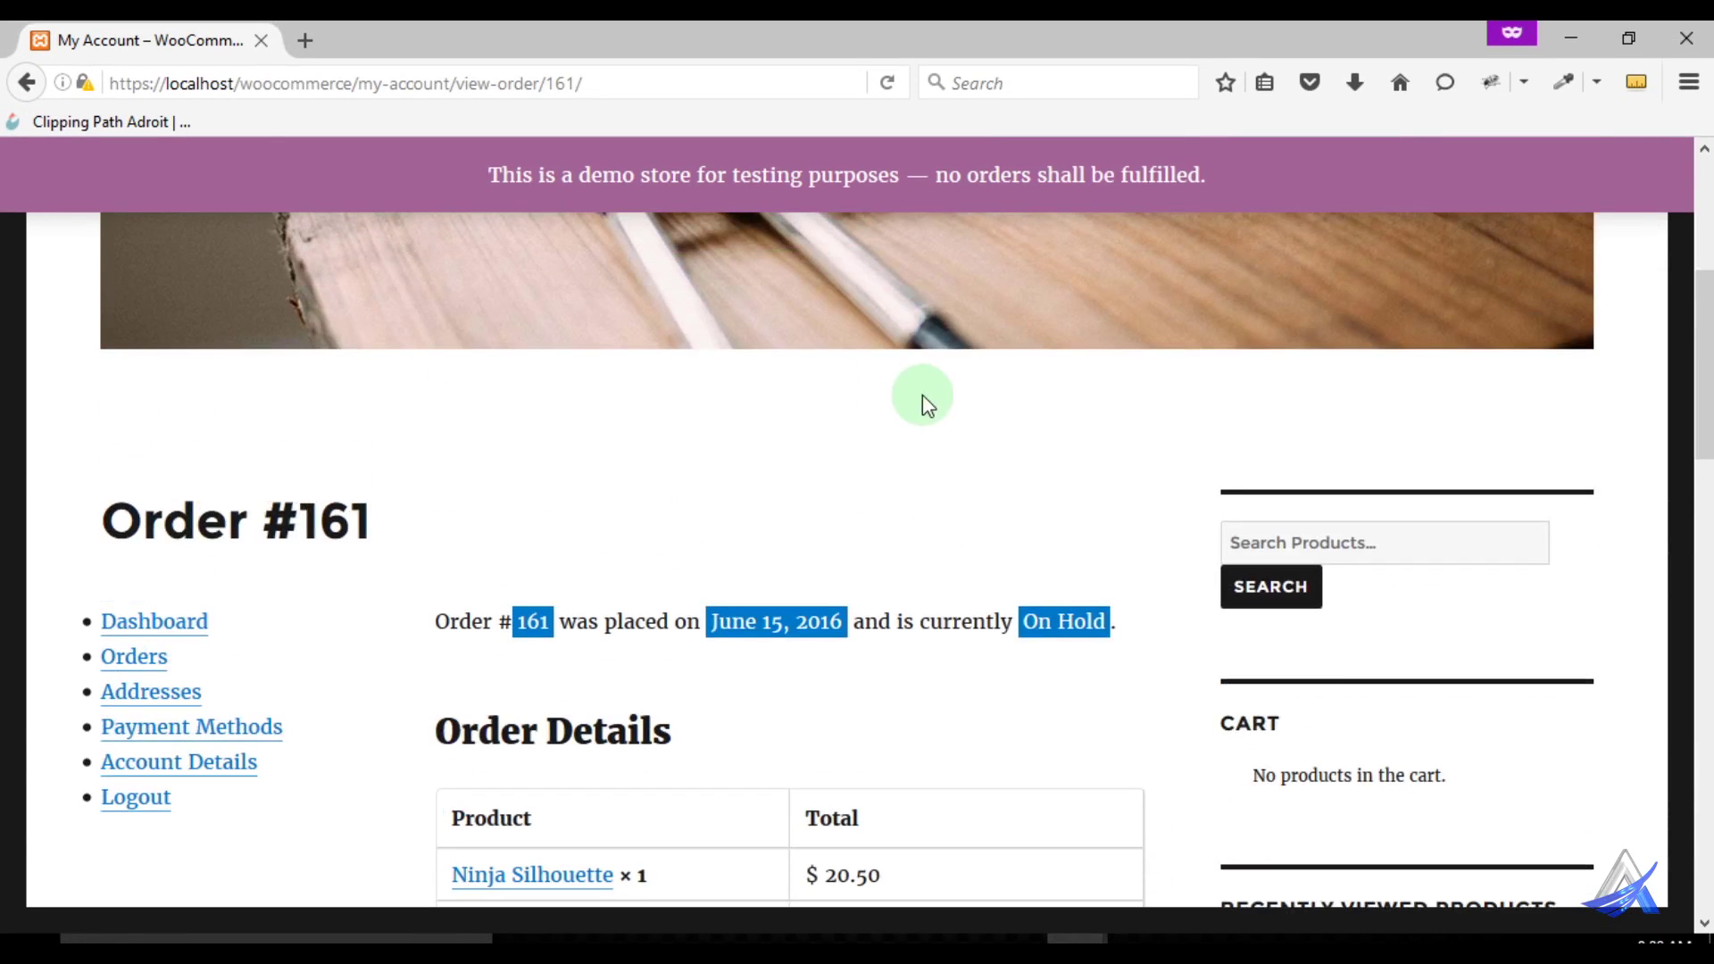
right_click(939, 445)
click(986, 466)
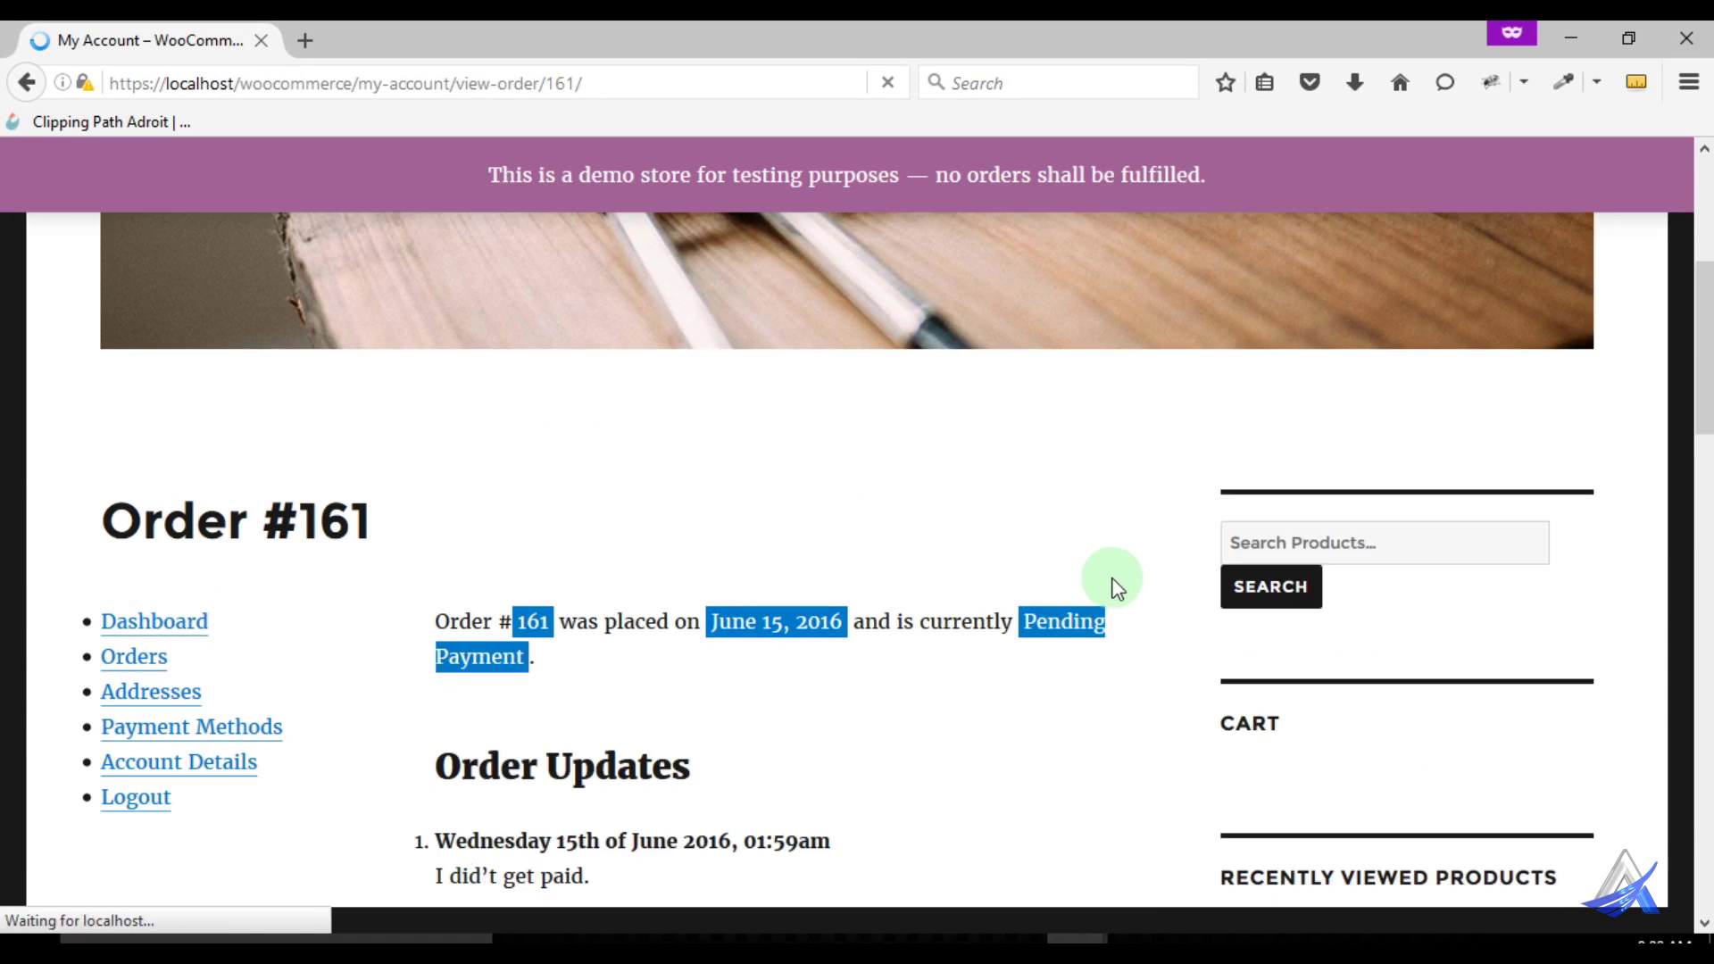
scroll(1108, 582, down, 3)
click(1103, 337)
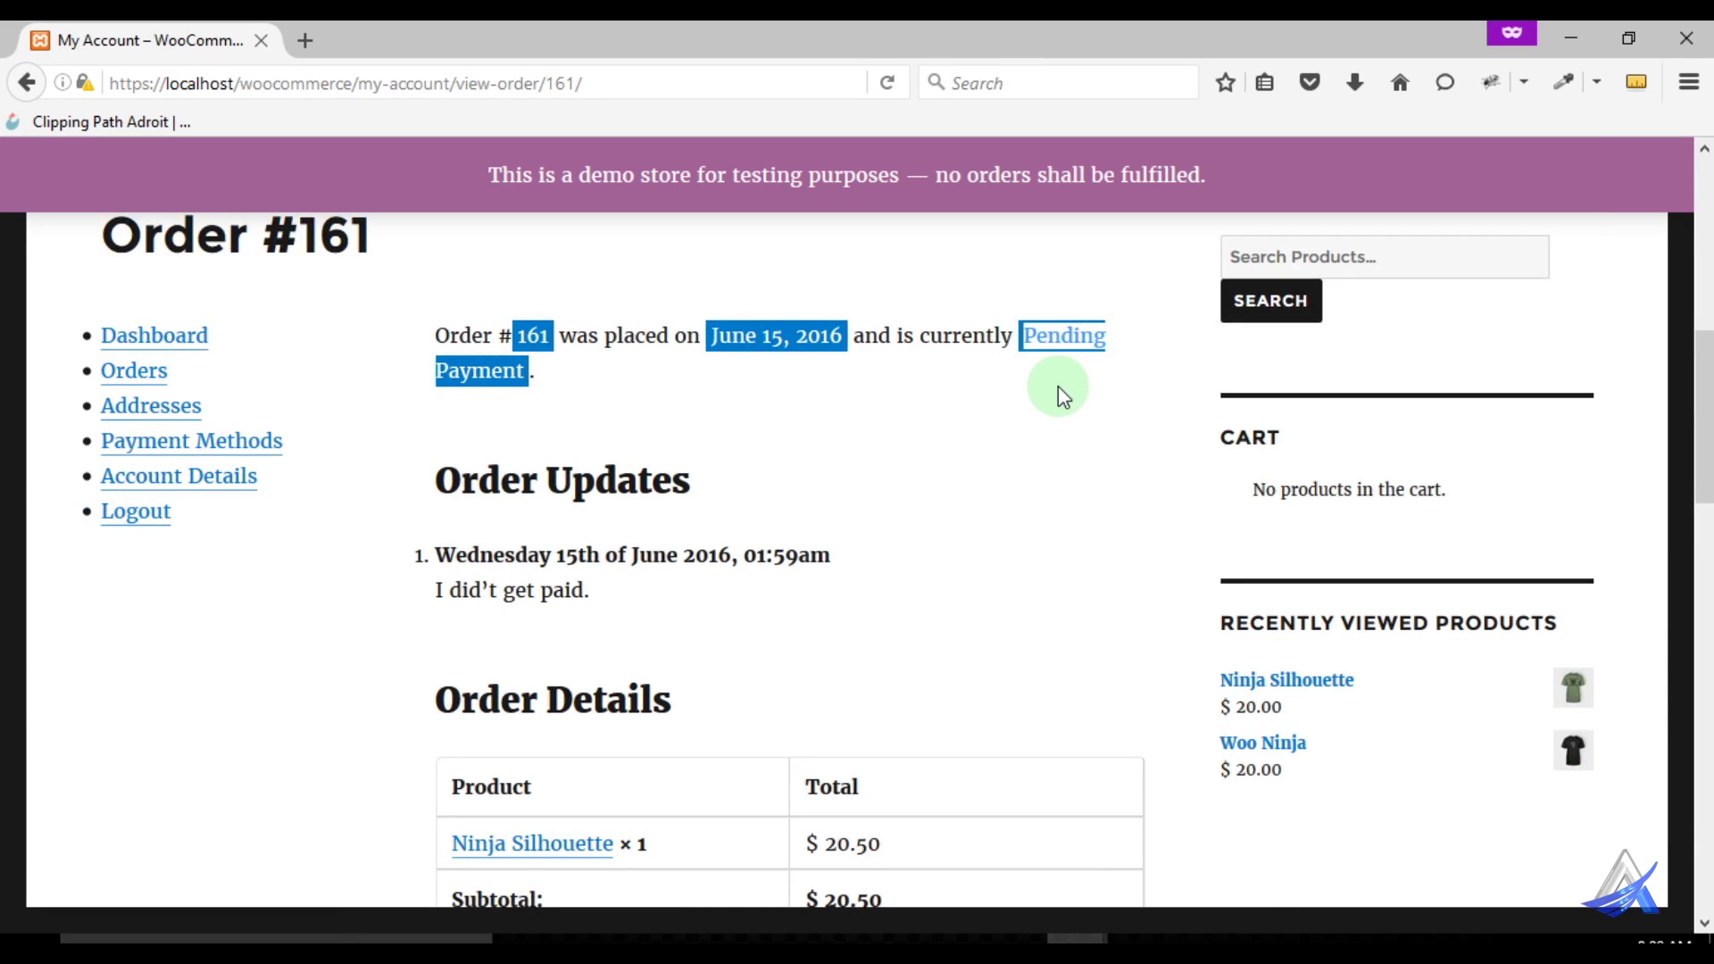
click(1073, 329)
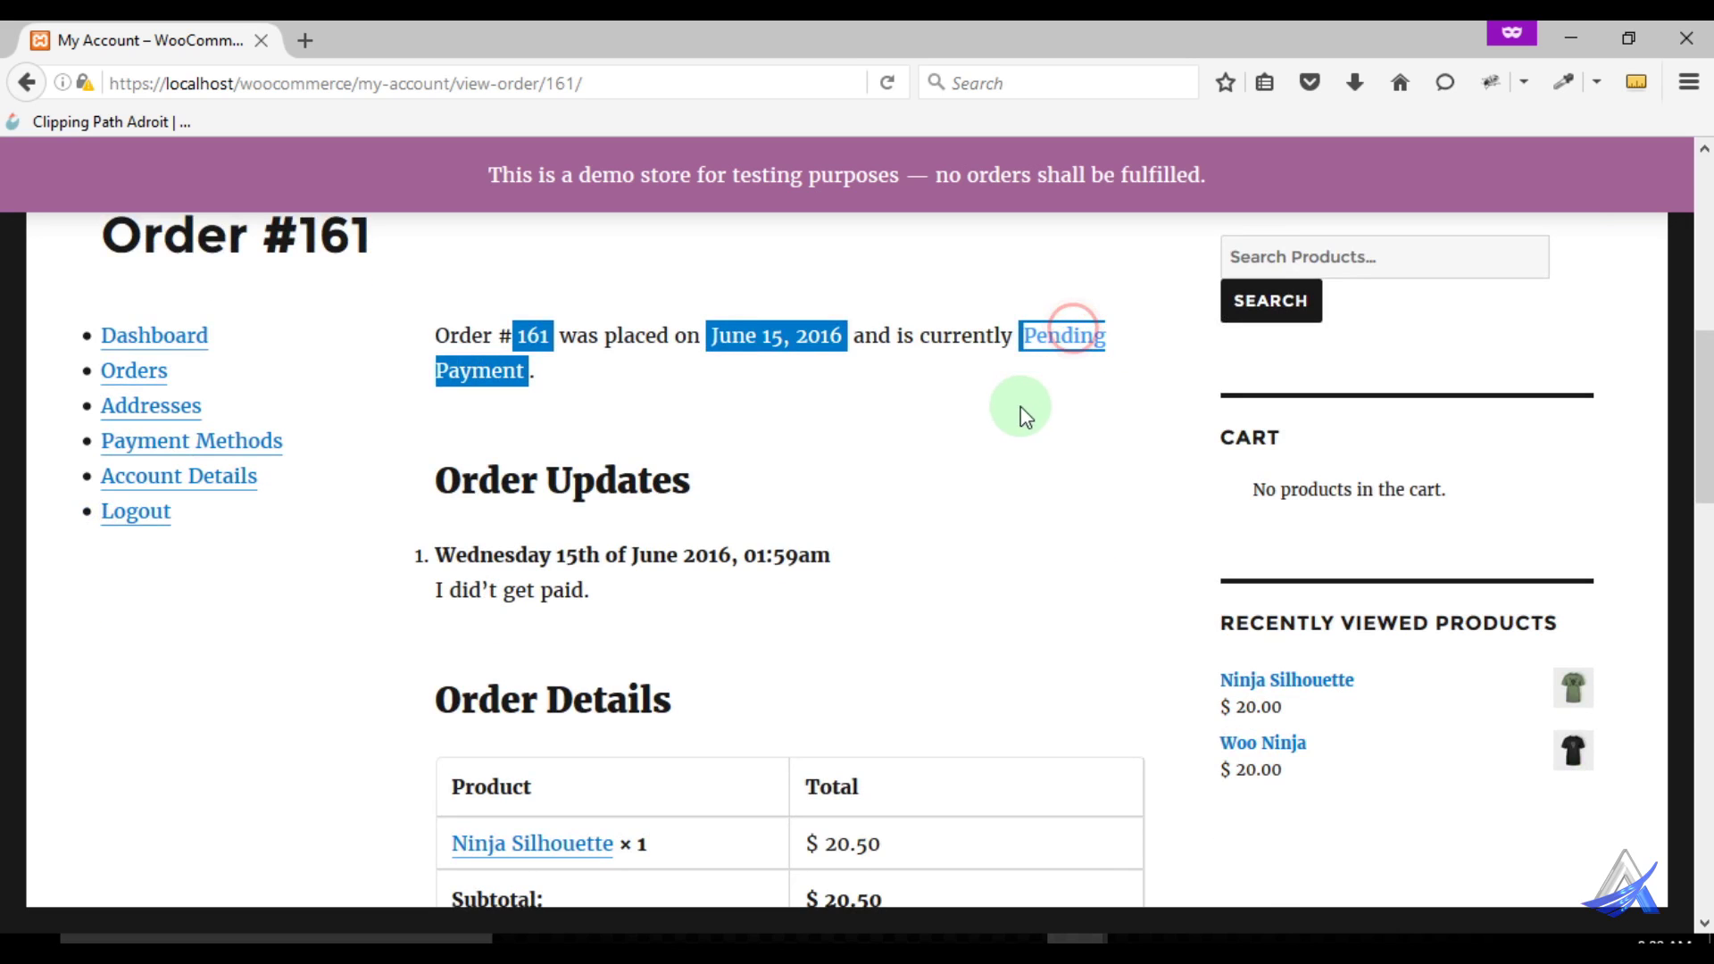
Check the "I didn't get paid." order update, then return to the admin Orders list
scroll(1076, 535, down, 8)
scroll(1074, 566, down, 5)
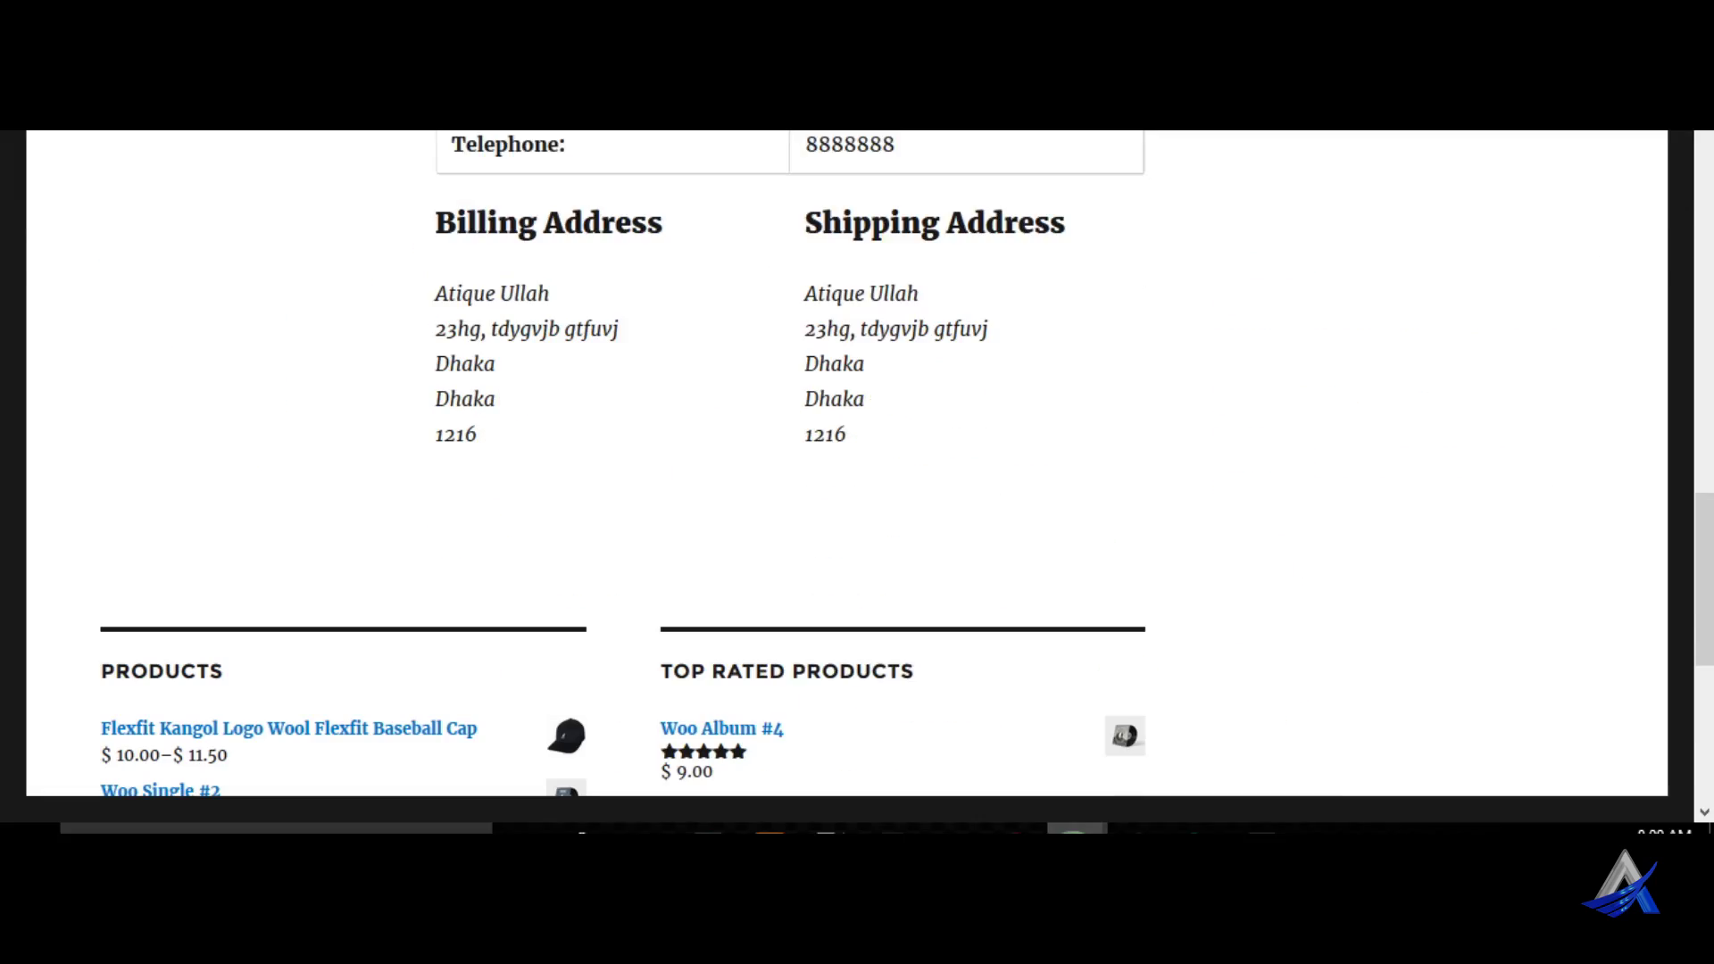
click(986, 866)
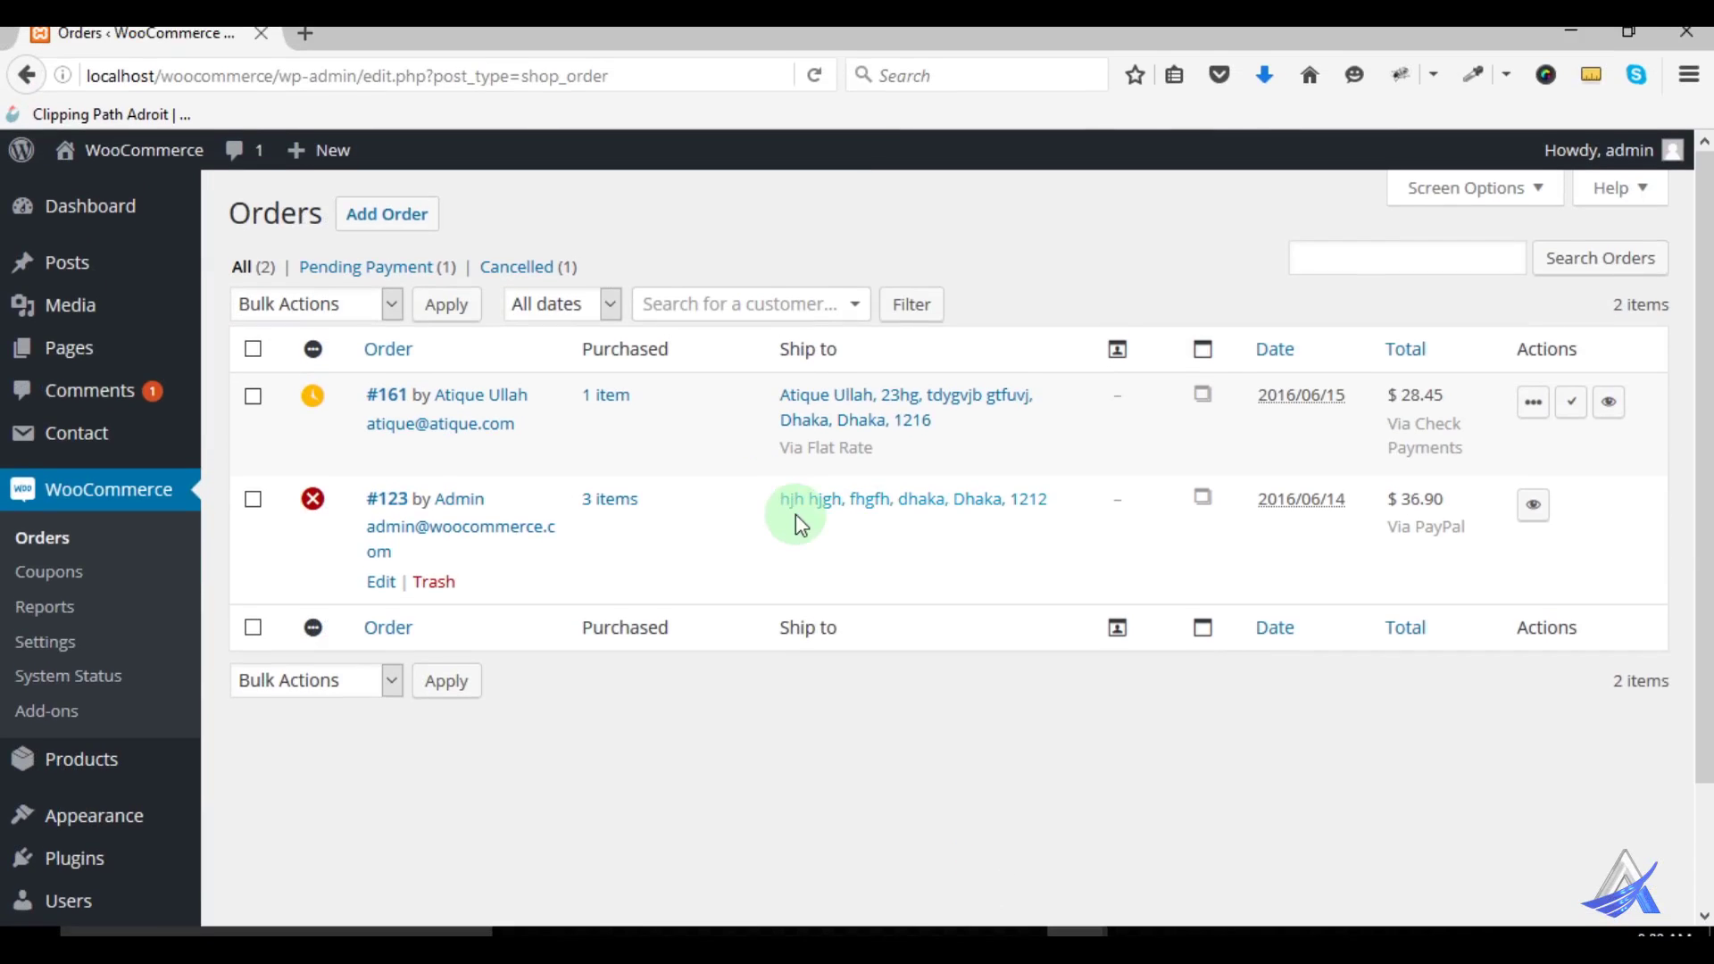